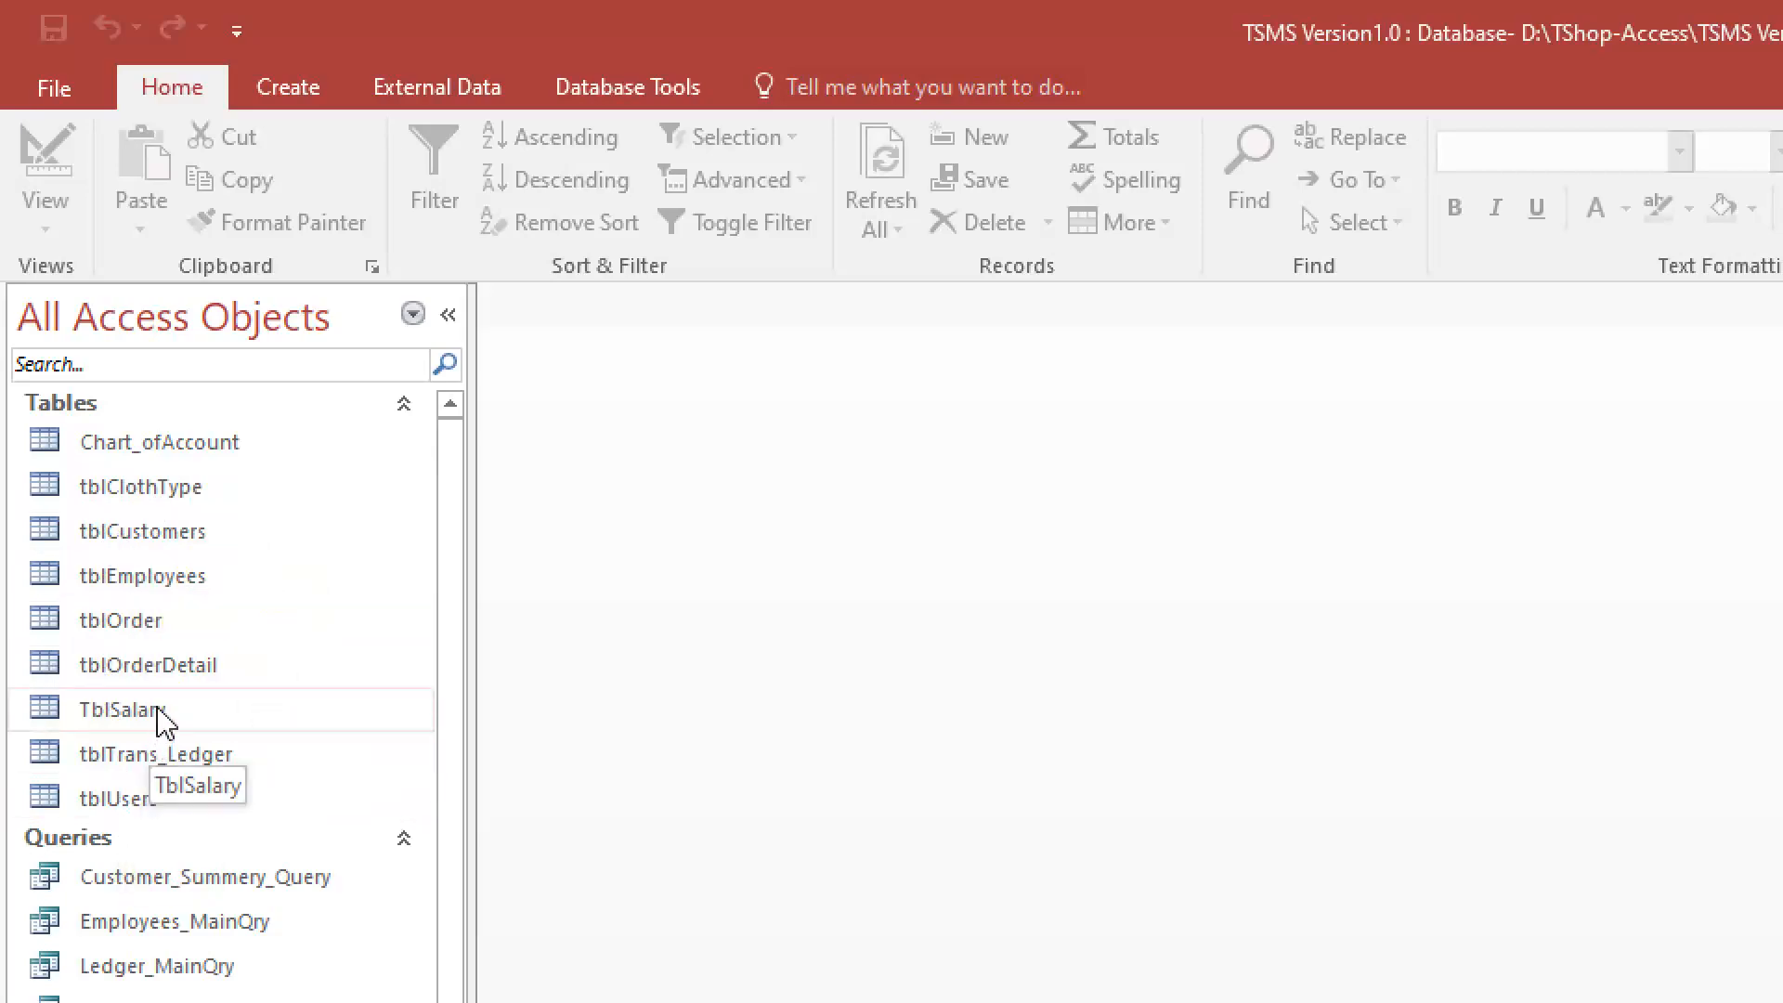
Open the tblOrder table in Design View
left_click(120, 628)
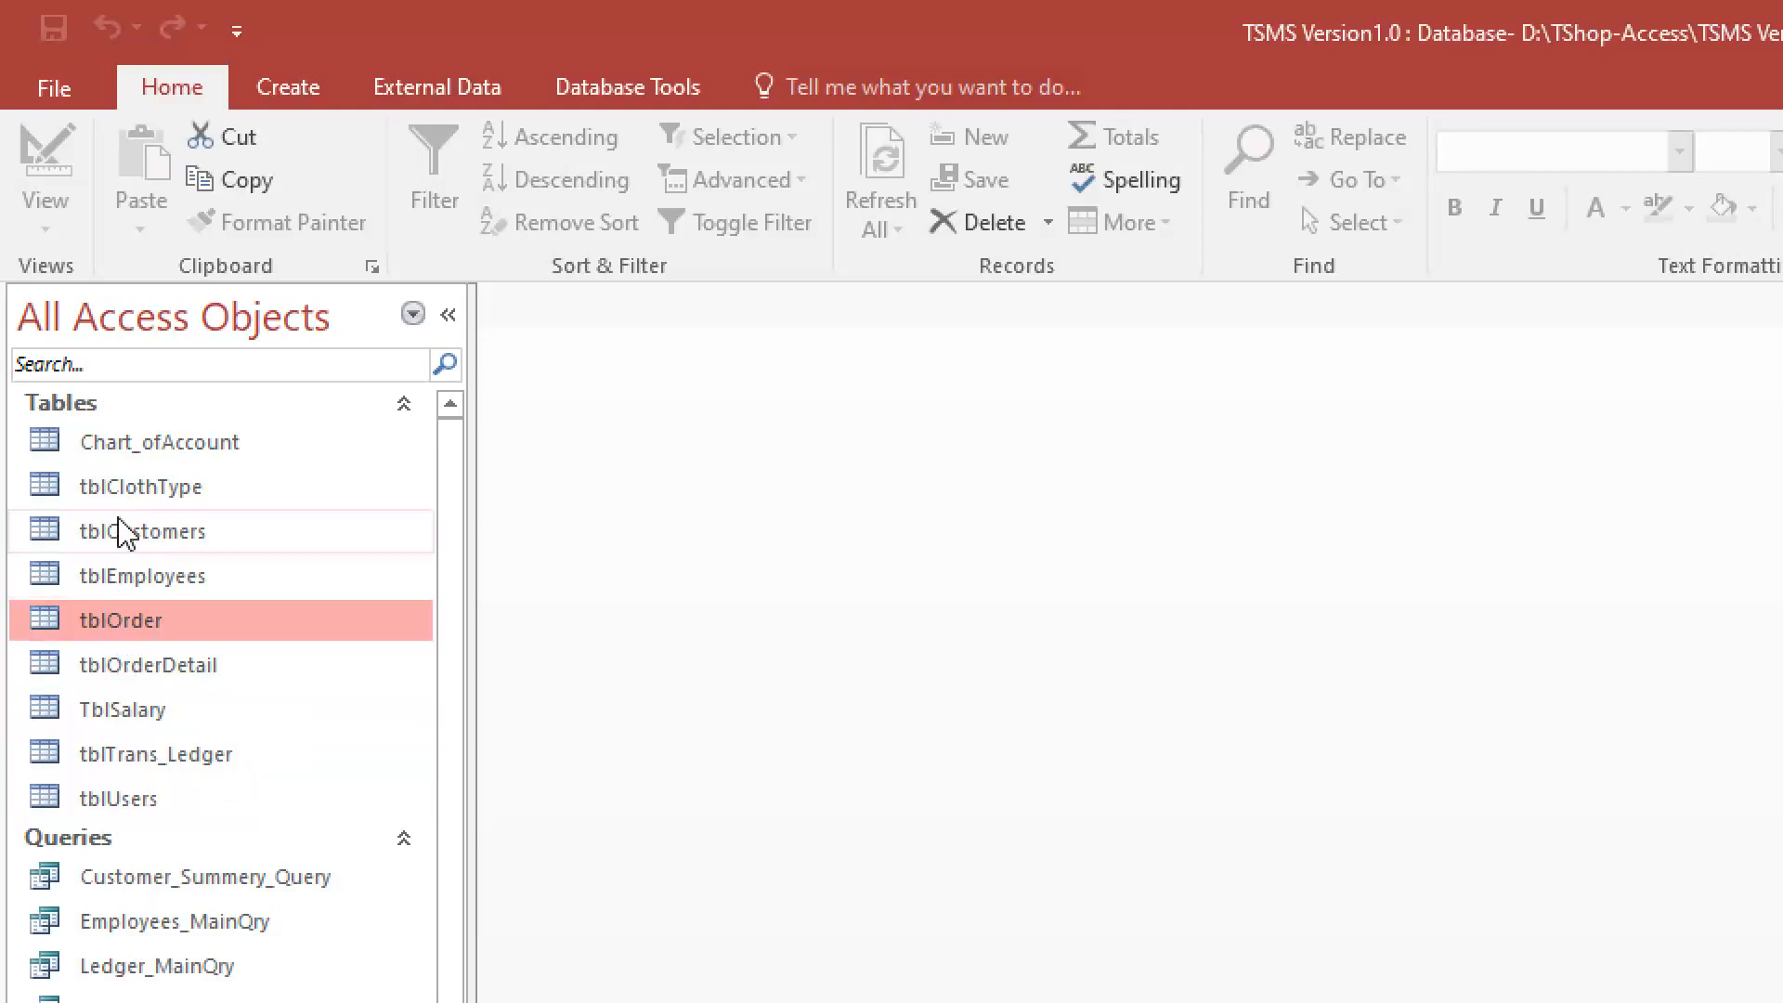
right_click(125, 628)
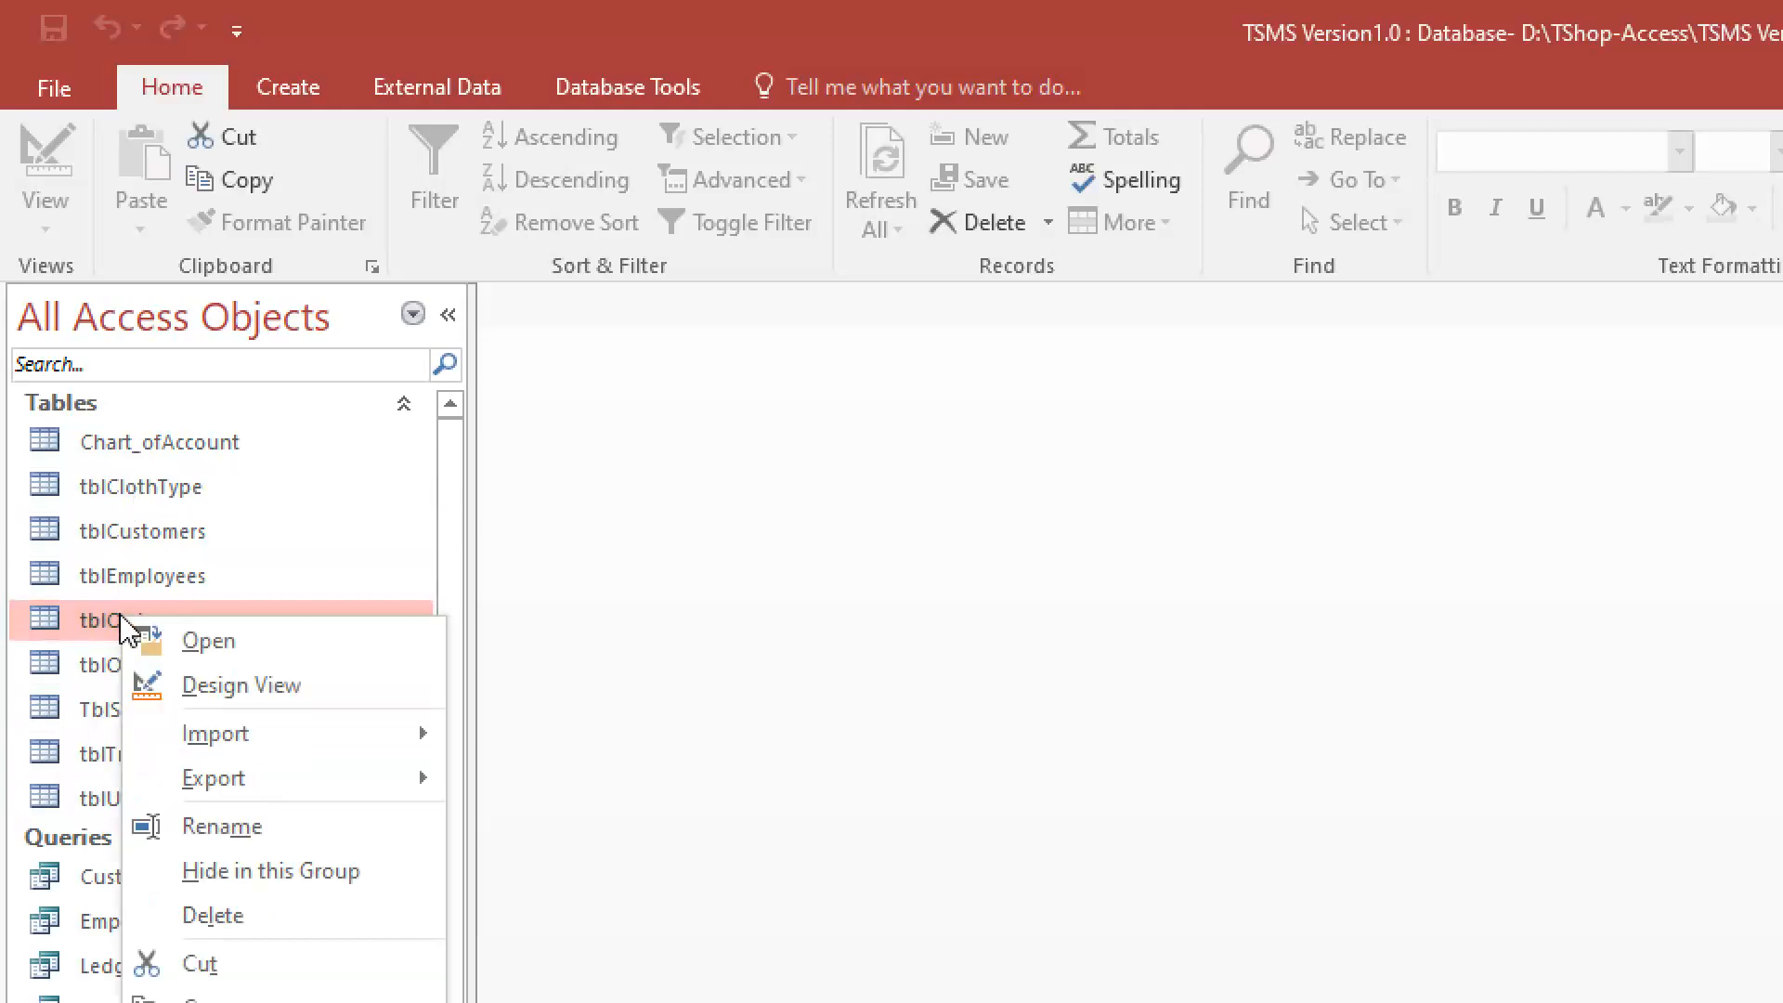
left_click(264, 692)
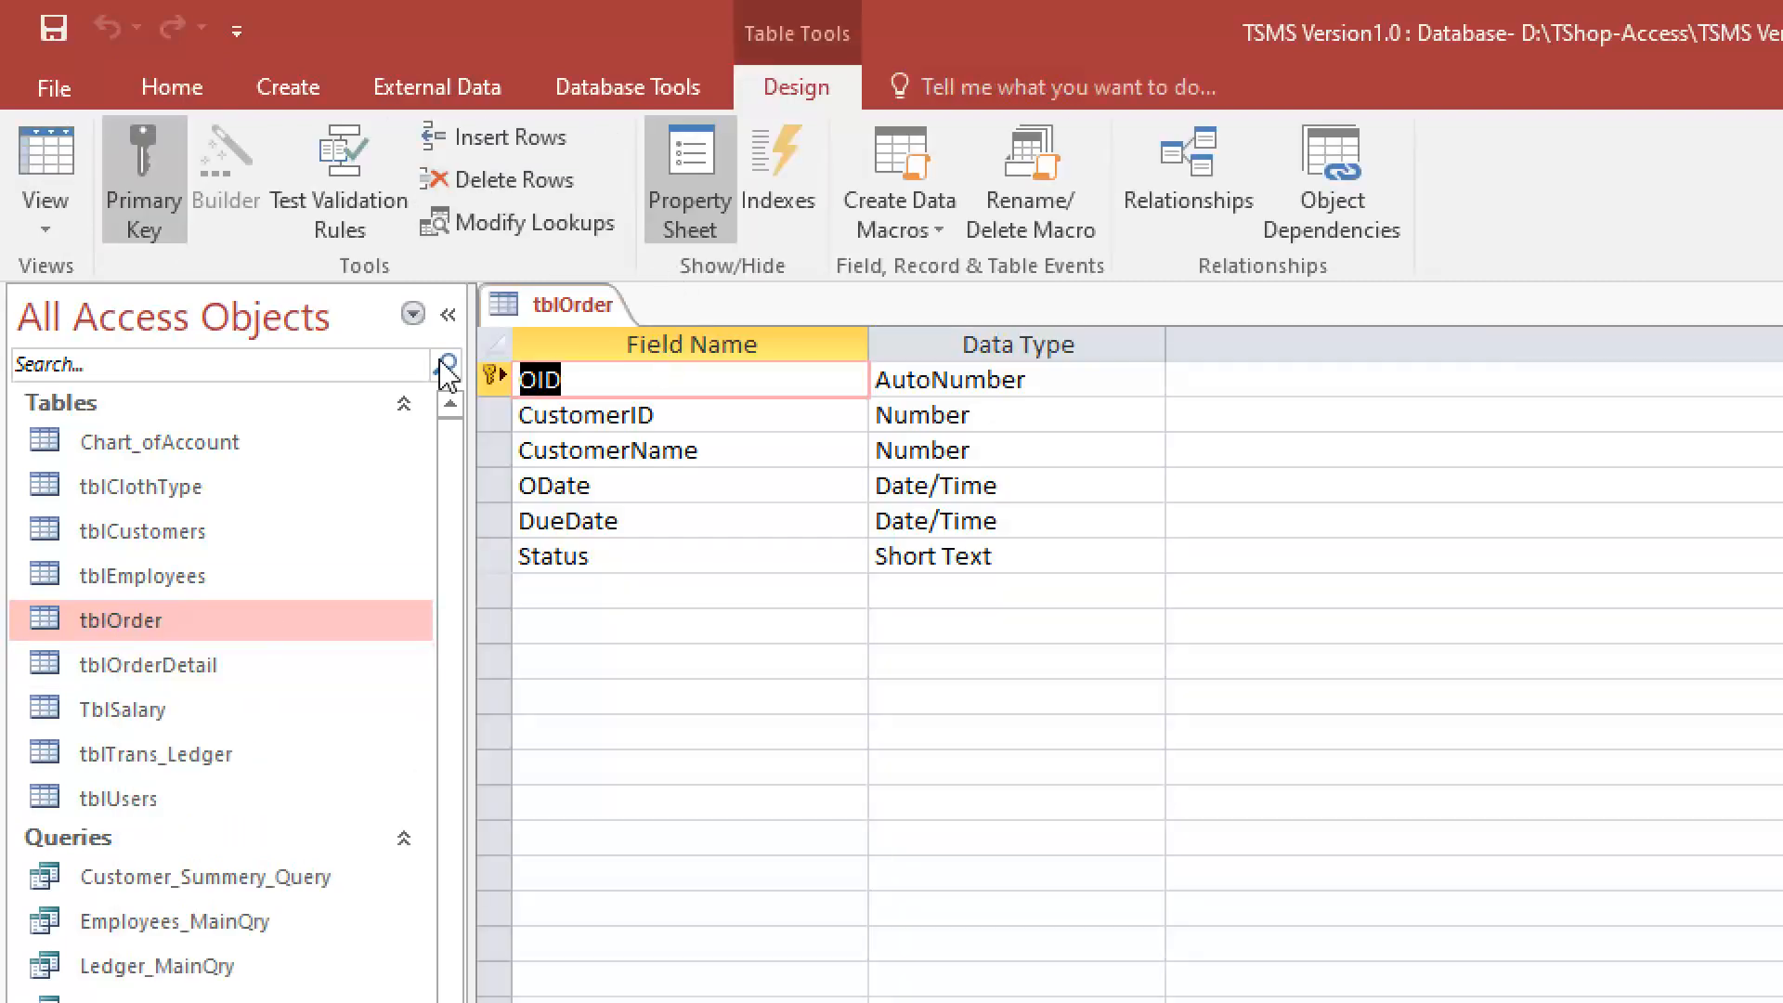
left_click(284, 93)
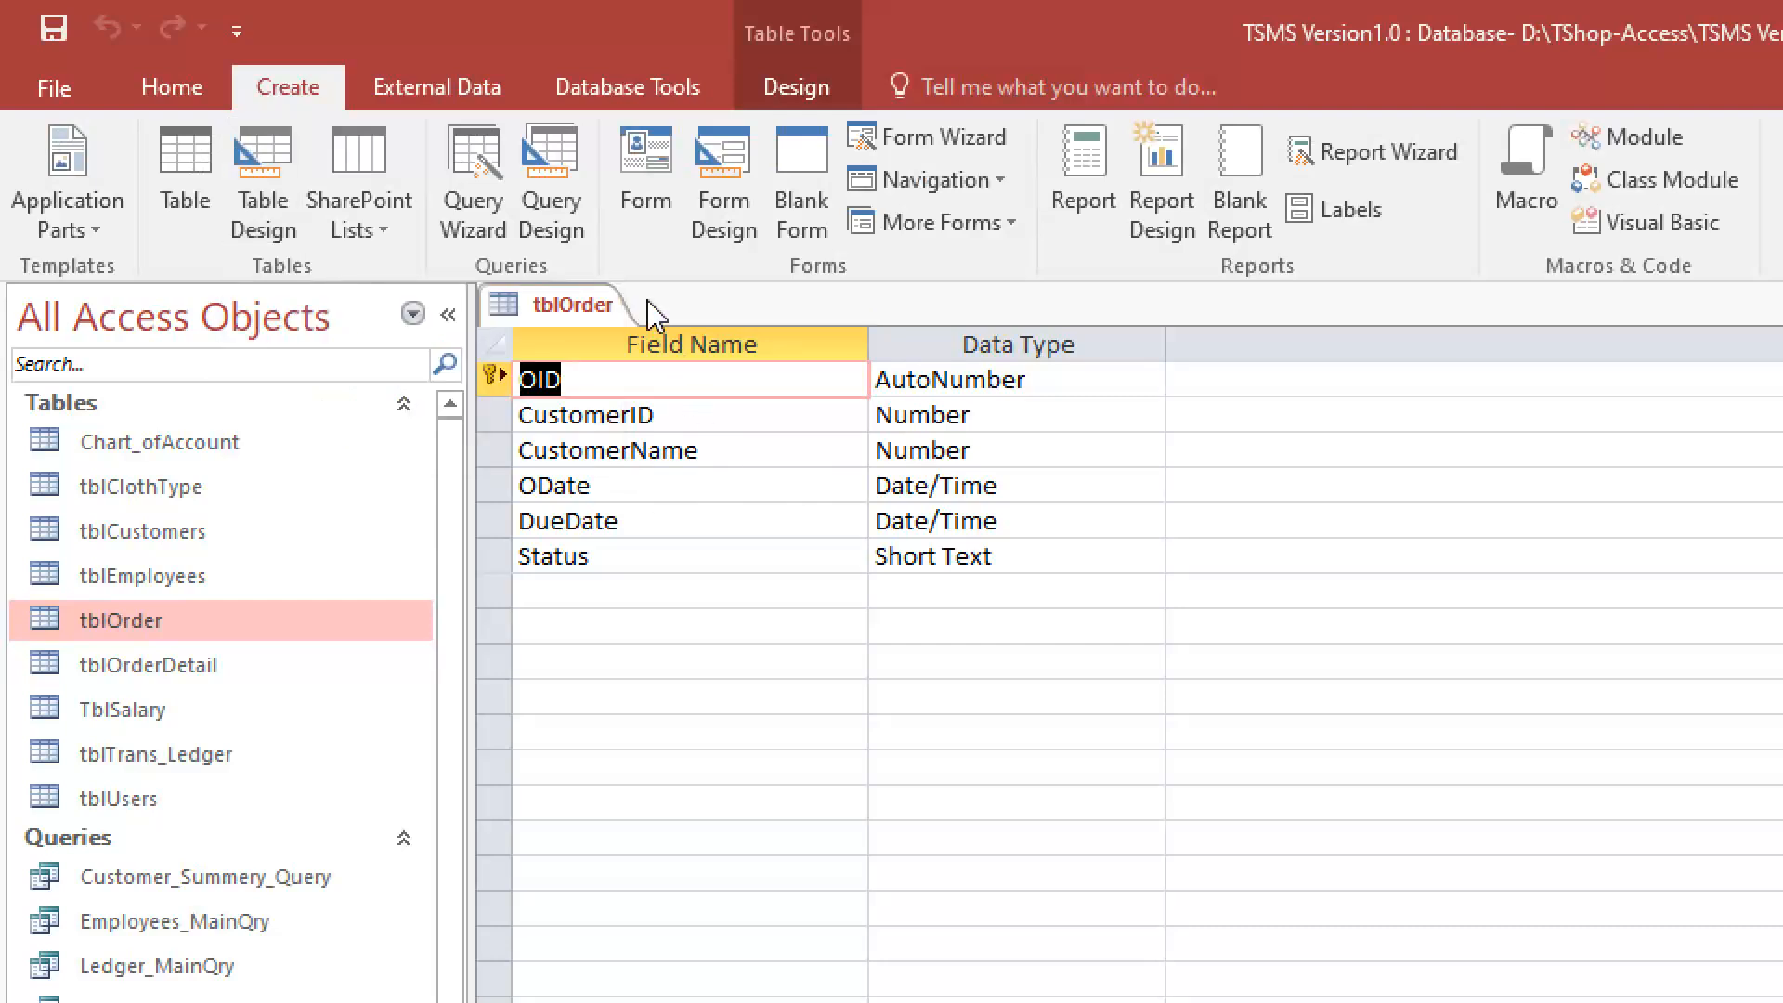
Review the names and data types of the OID, CustomerID, CustomerName, ODate and DueDate fields in tblOrder
left_click(591, 382)
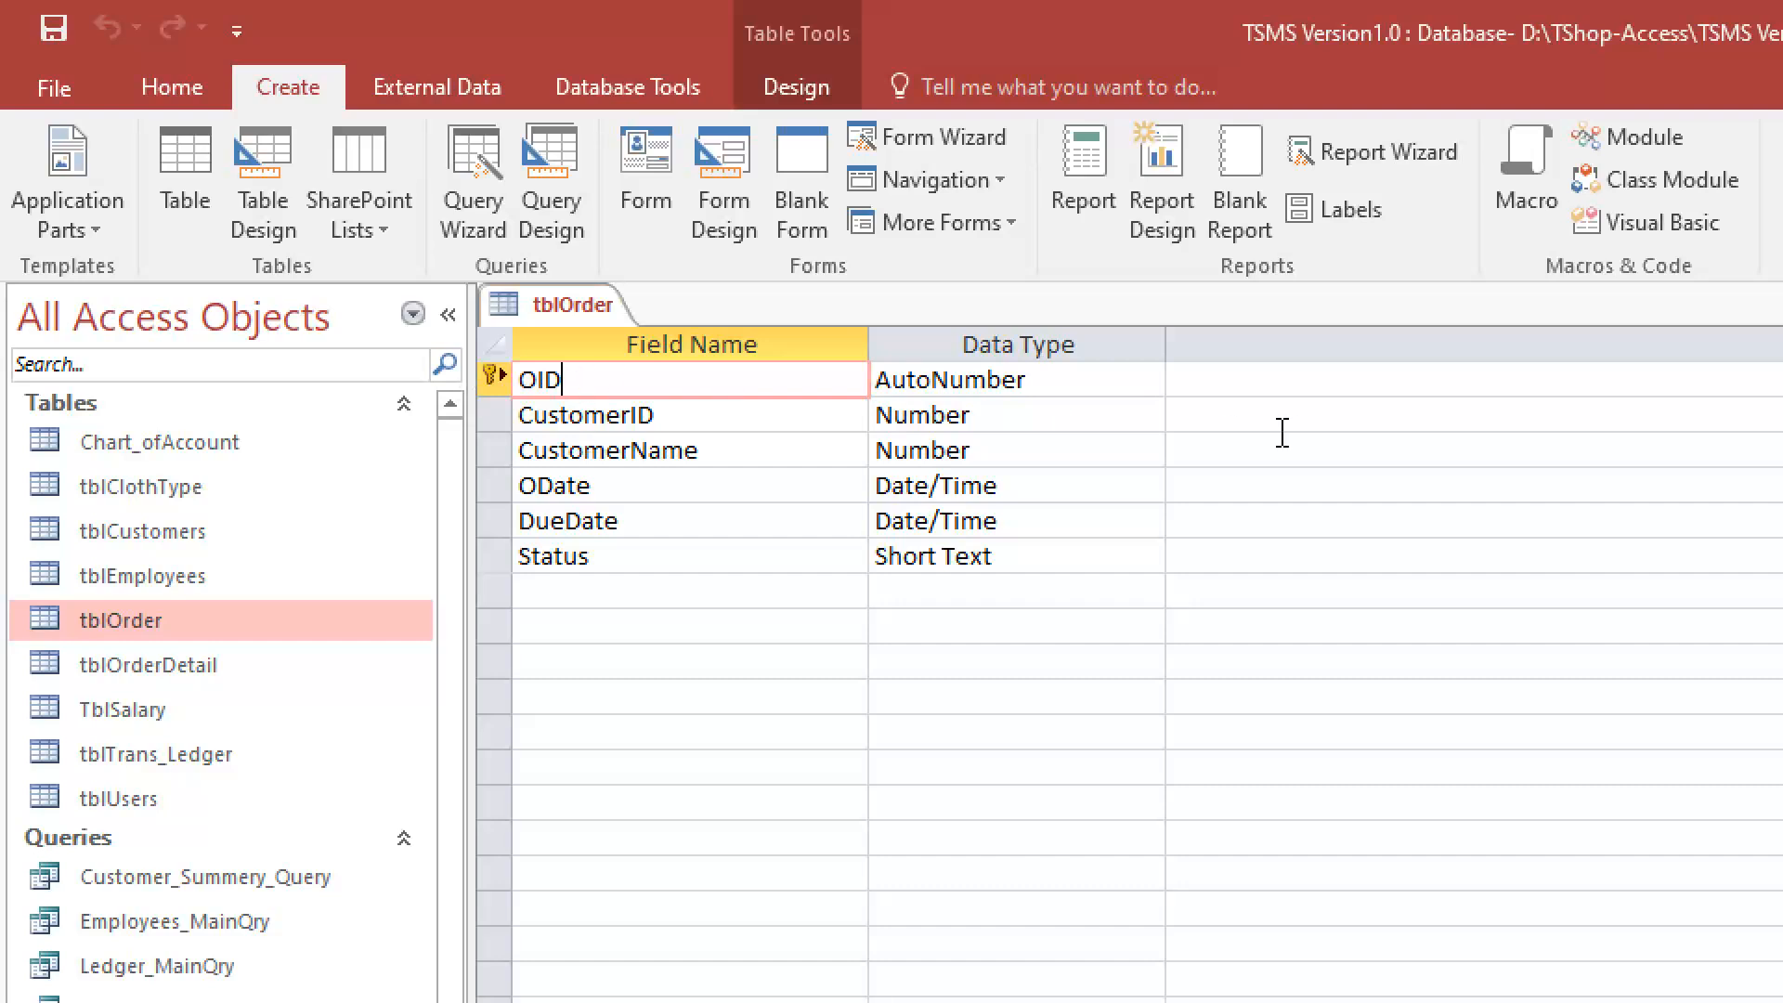
left_click(1062, 379)
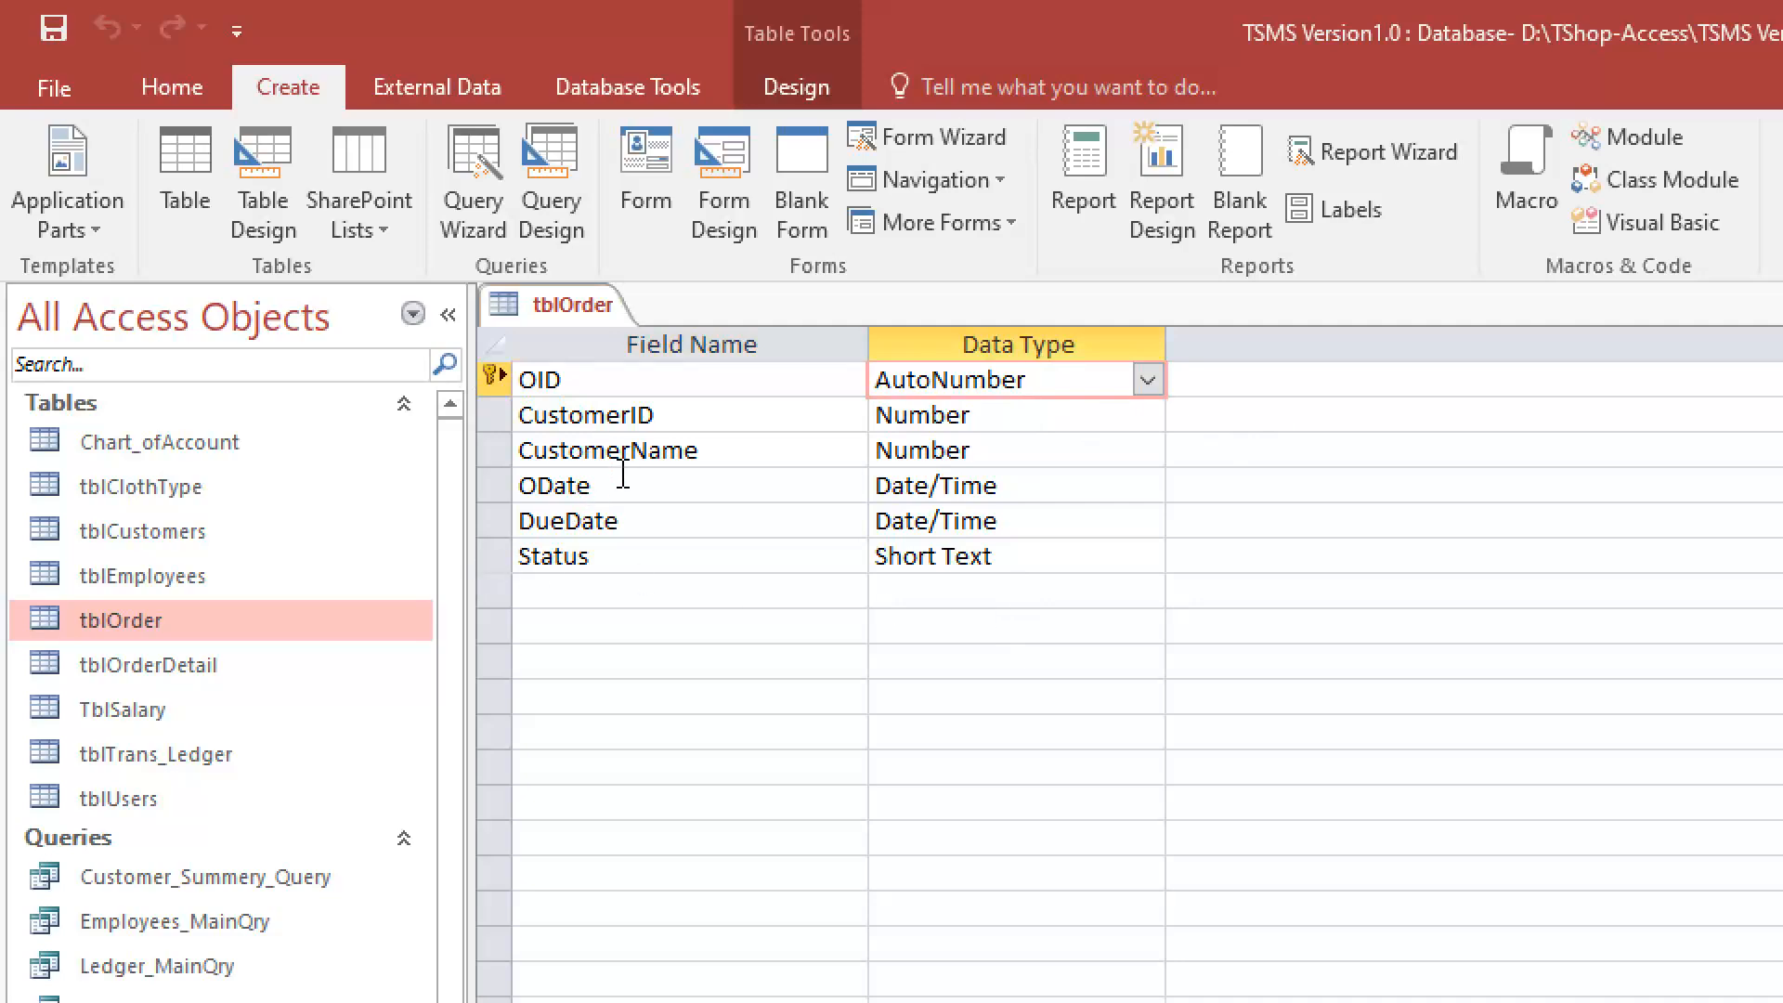
left_click(671, 411)
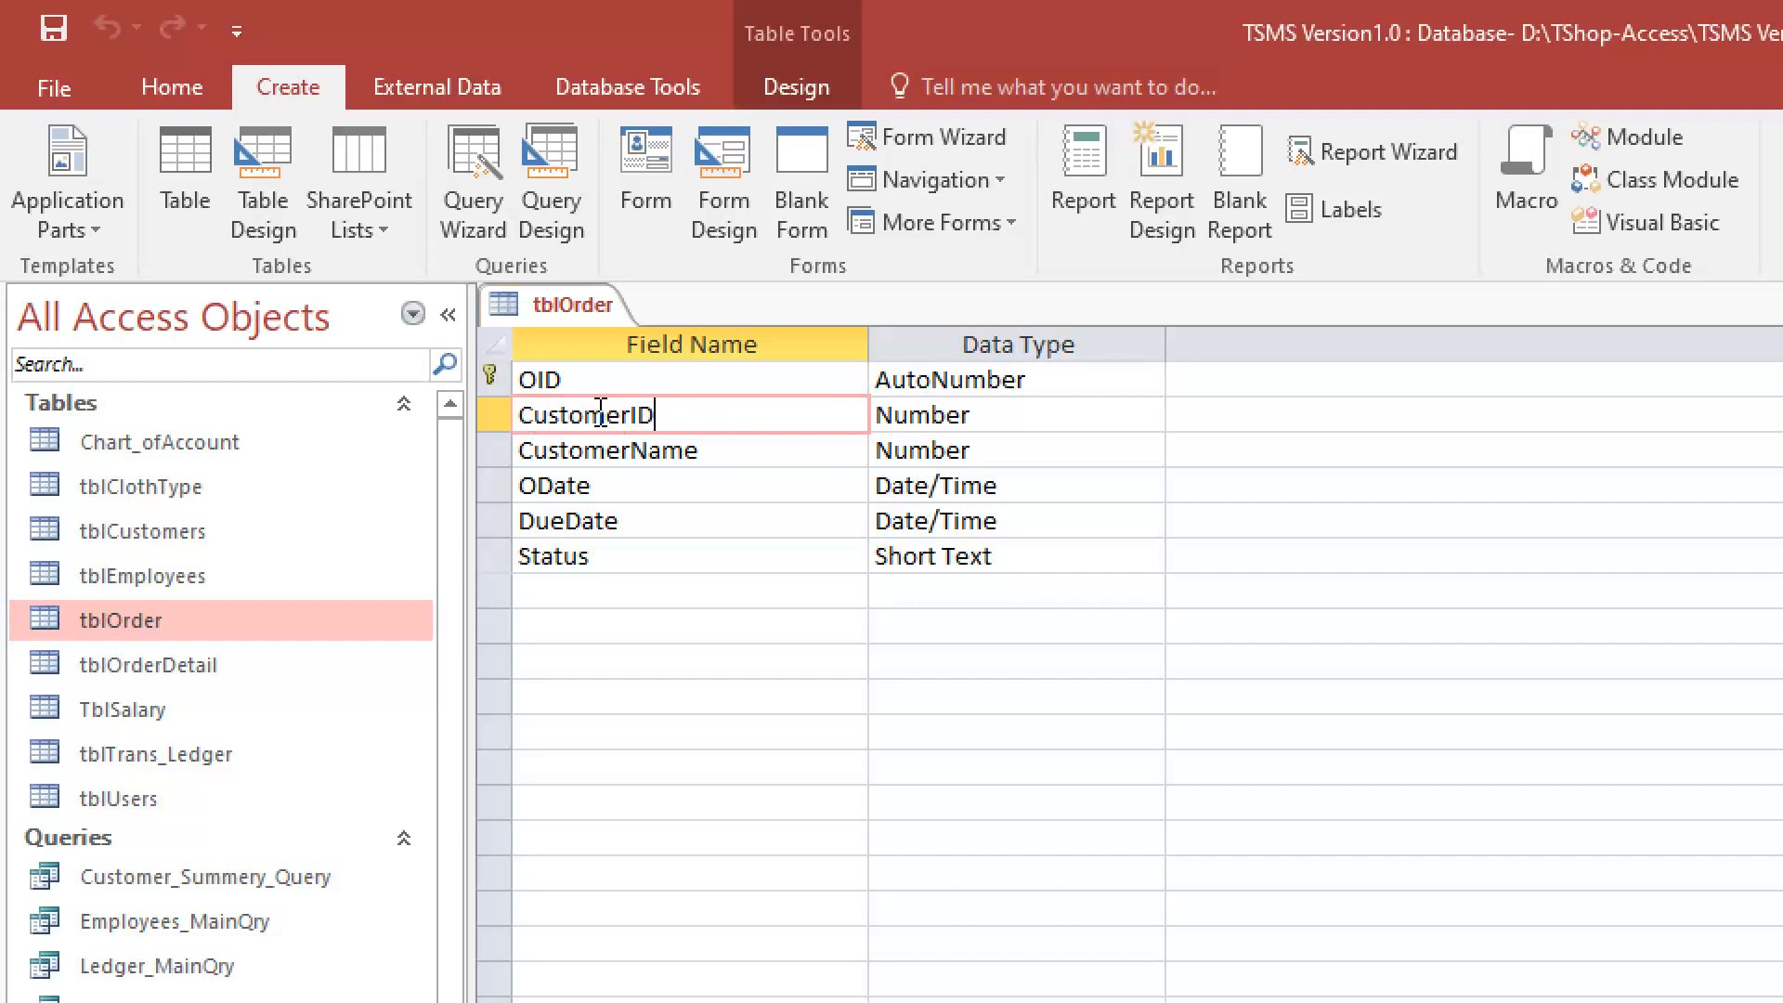
left_click(1246, 410)
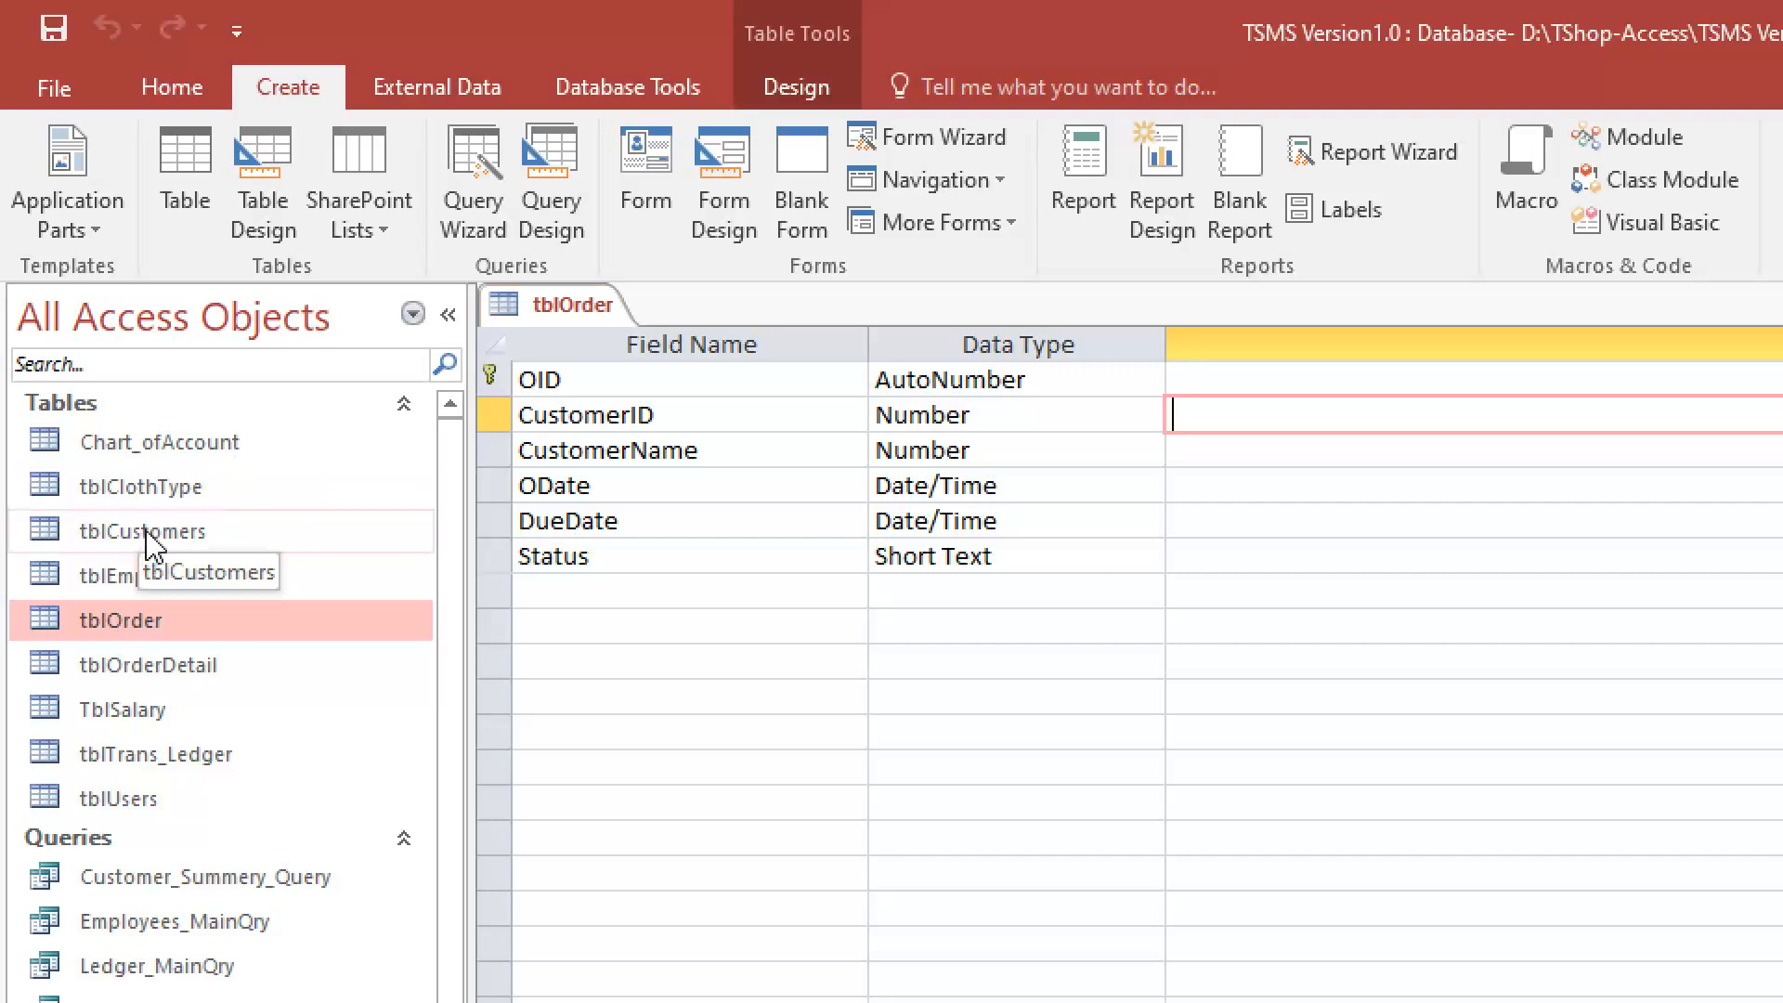
left_click(717, 453)
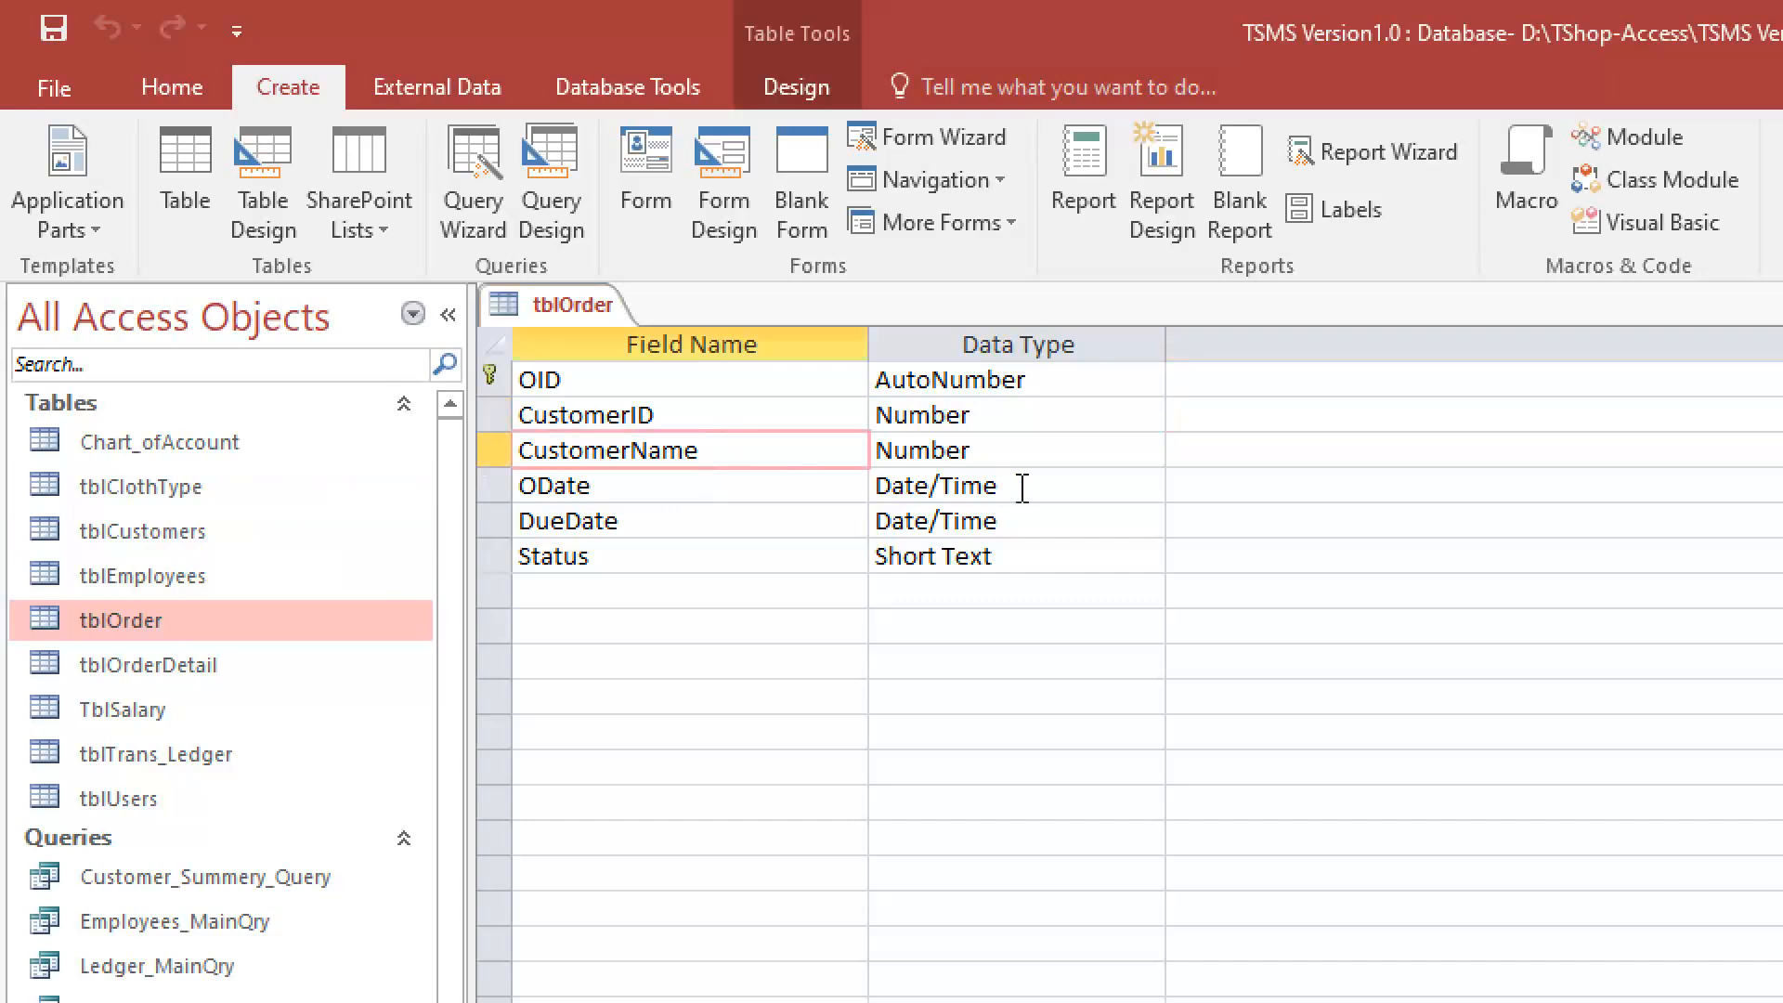
left_click(1024, 450)
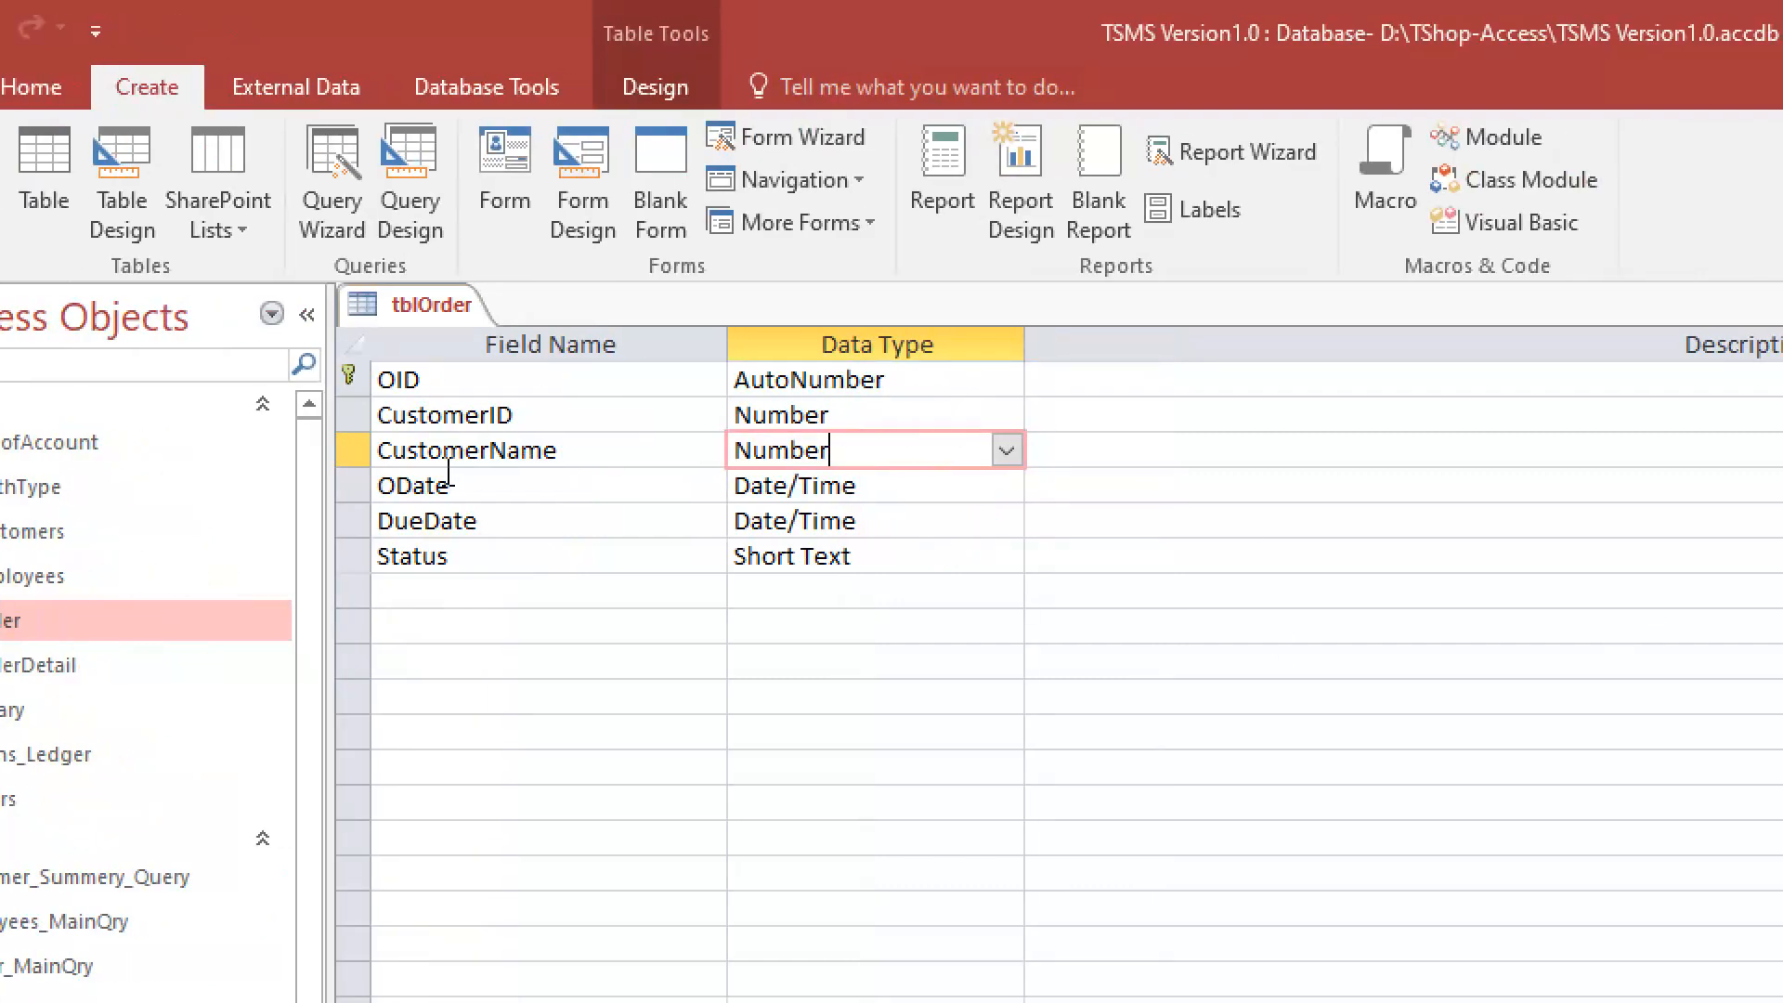
left_click(888, 486)
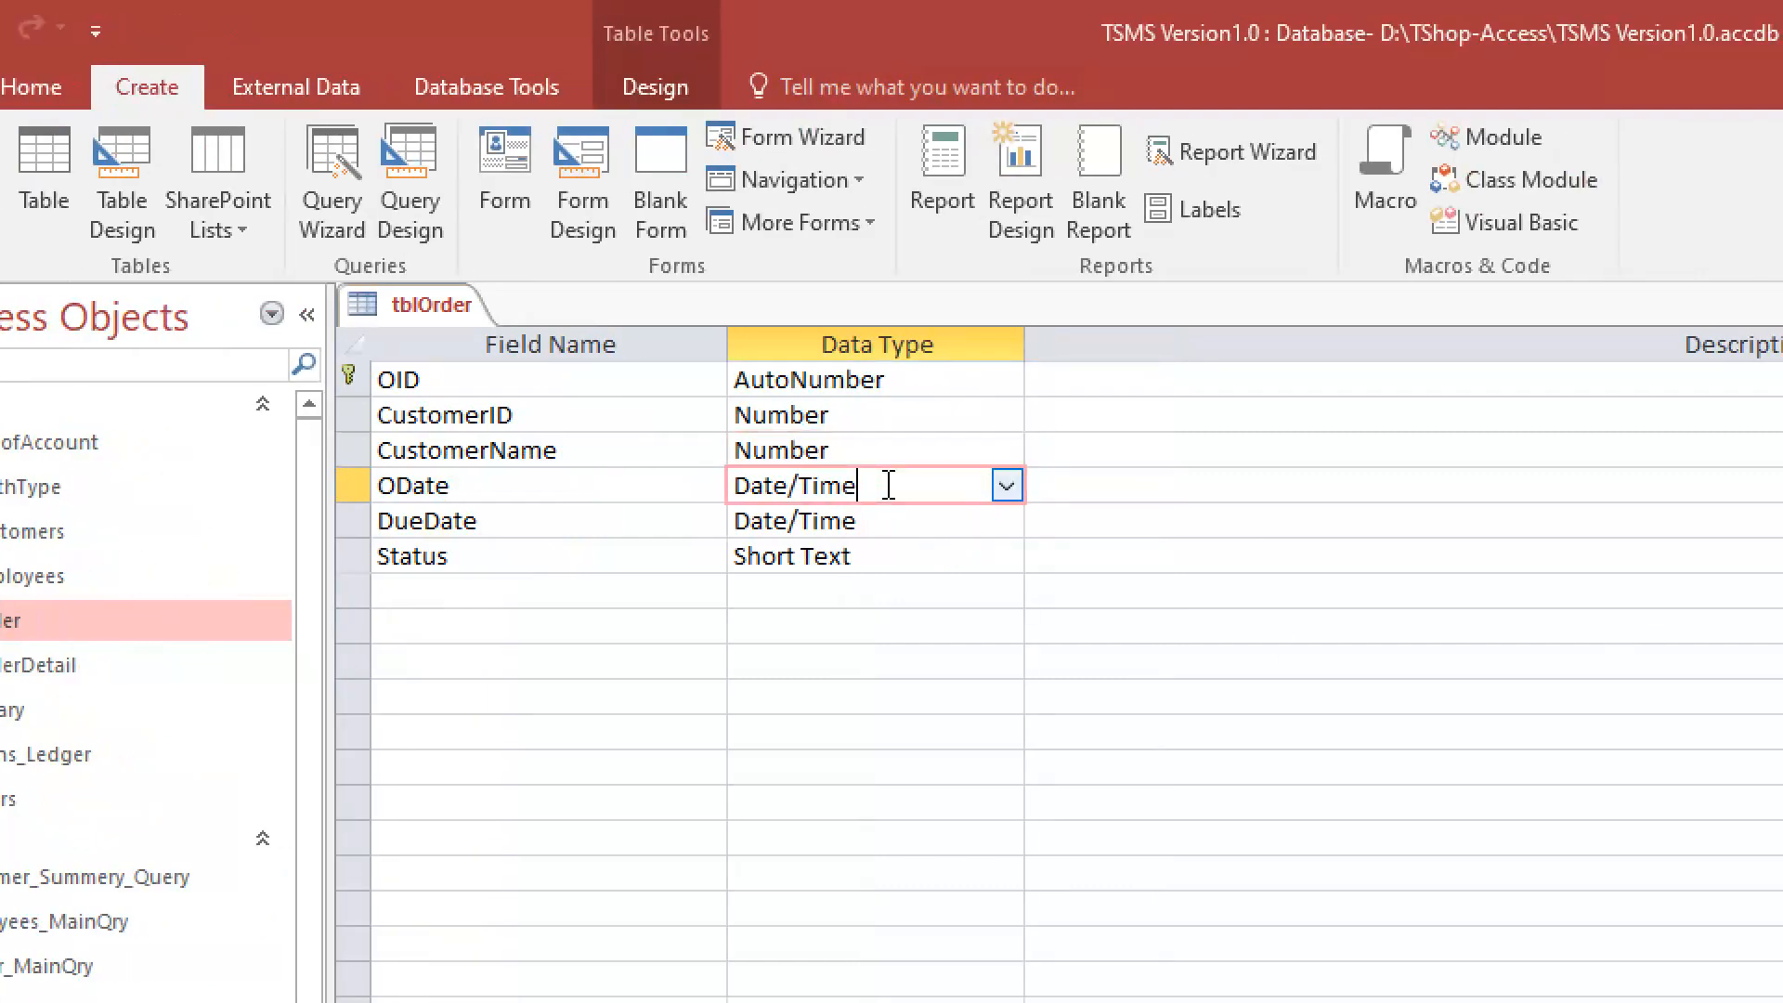
left_click(447, 523)
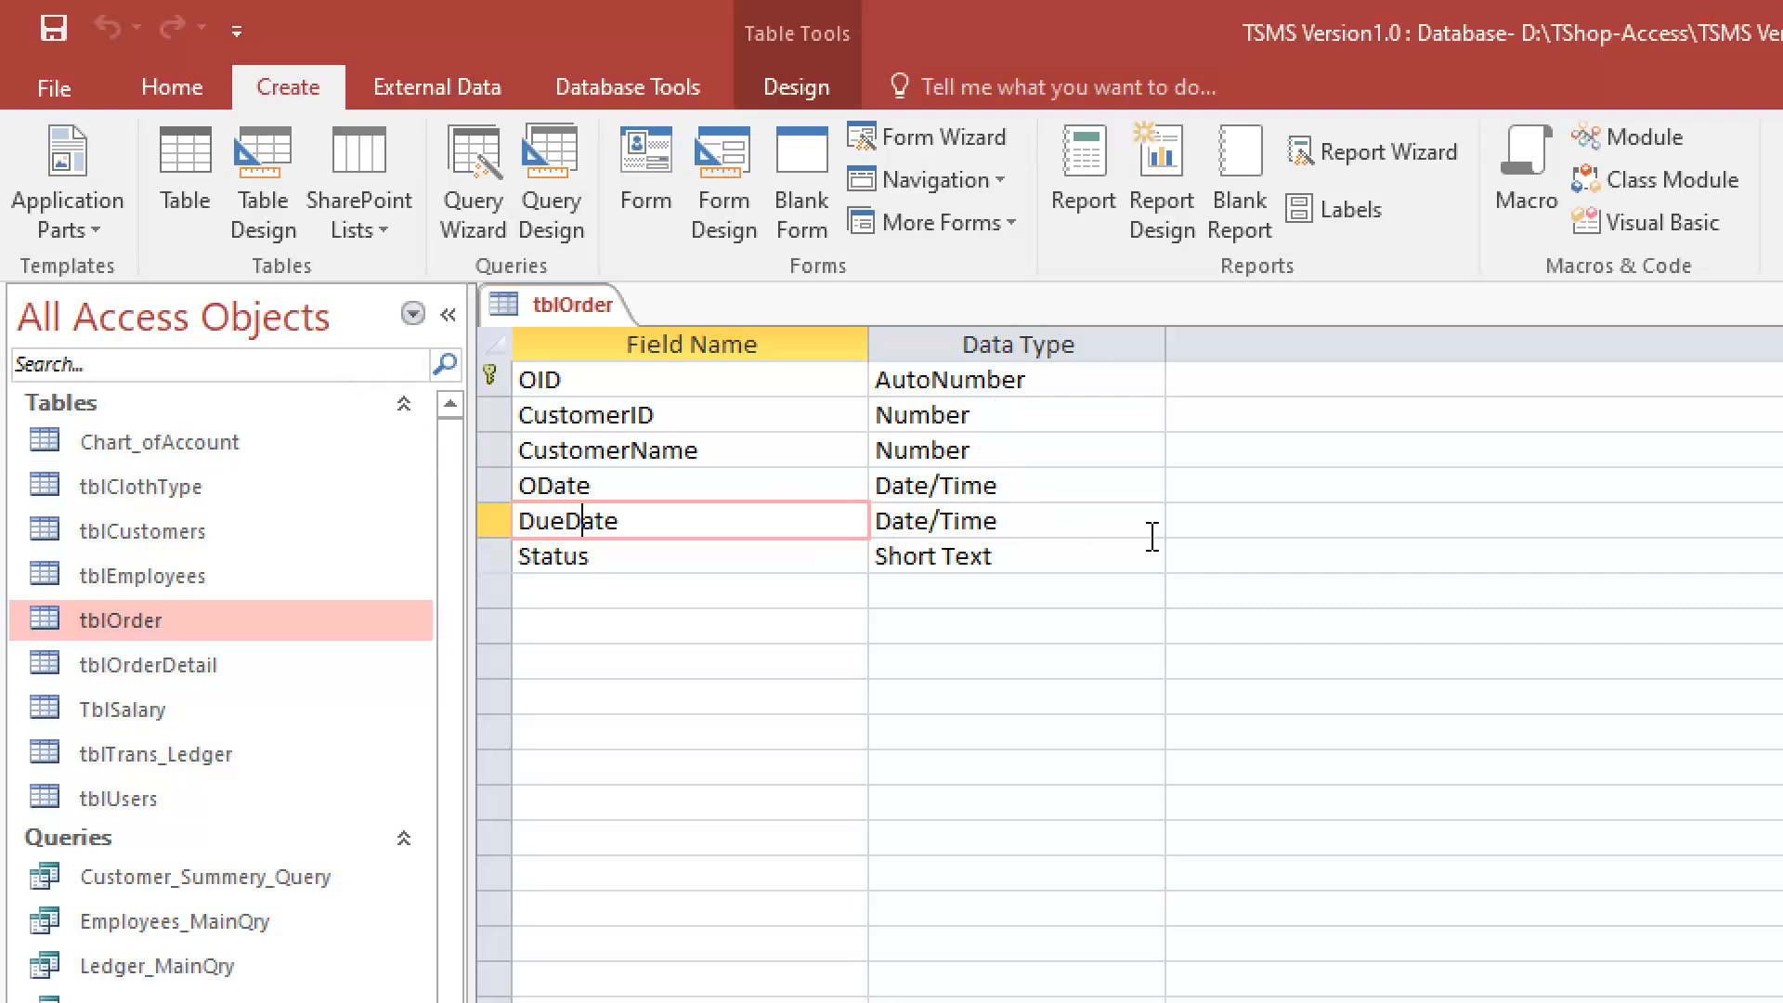
left_click(619, 490)
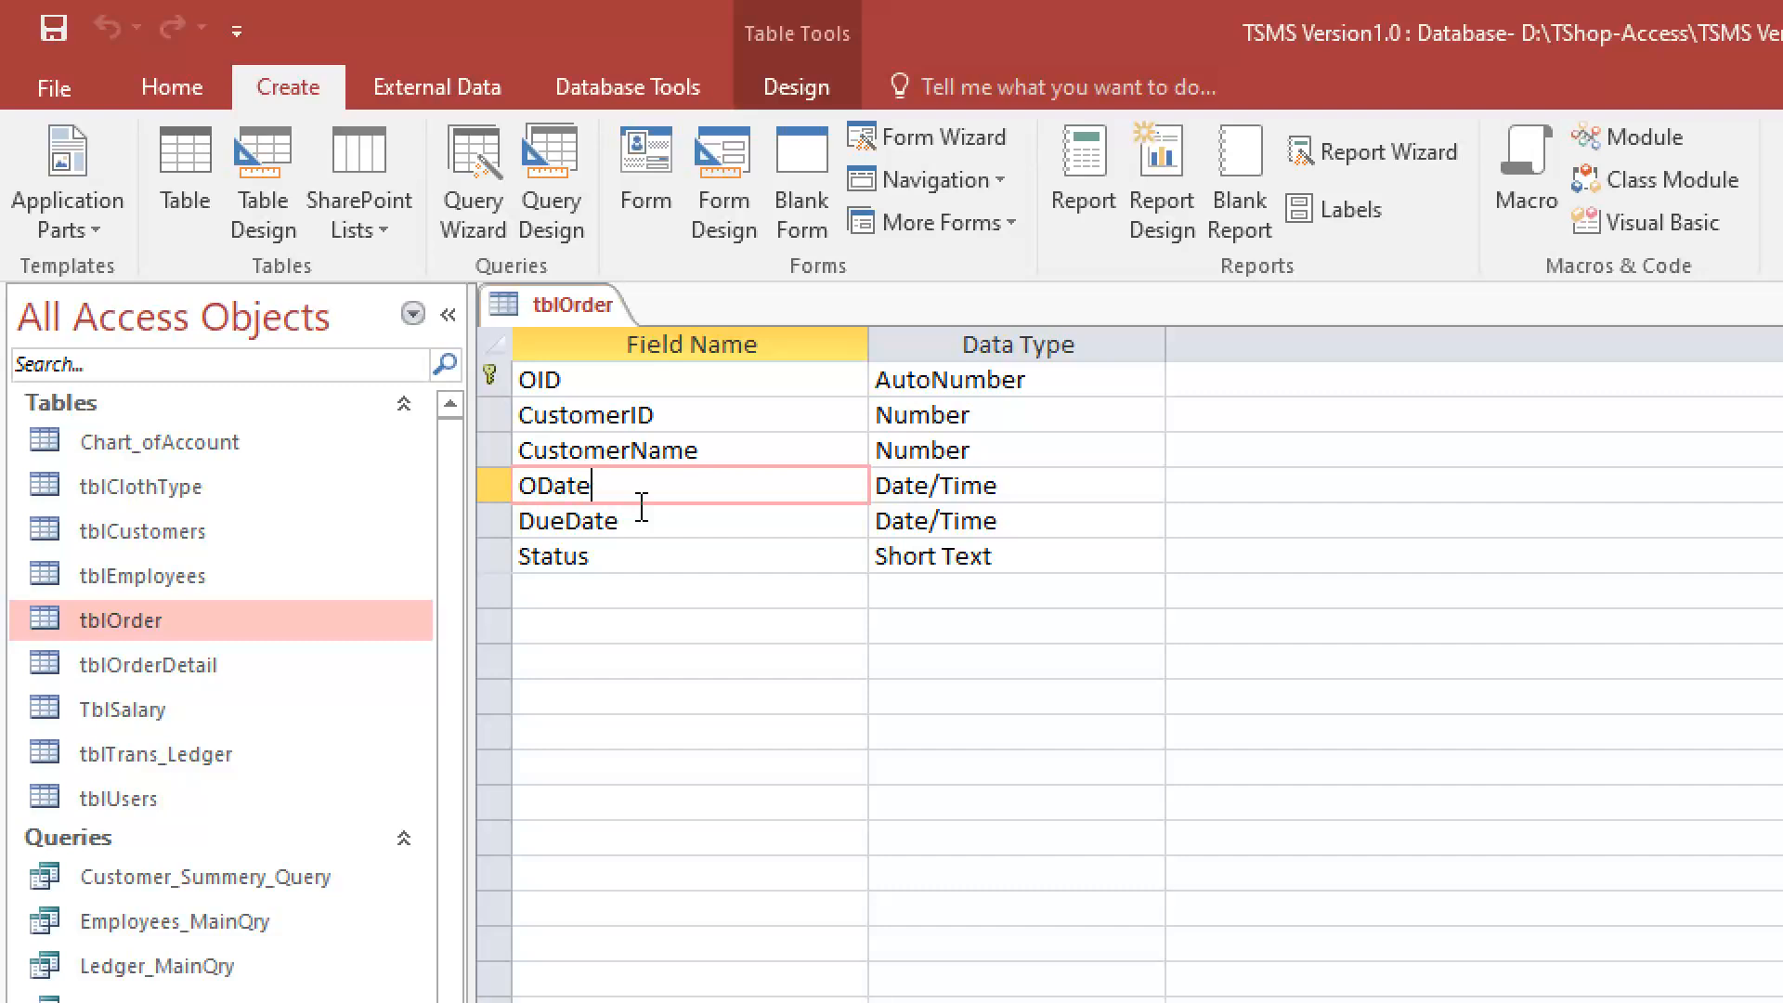
left_click(1032, 494)
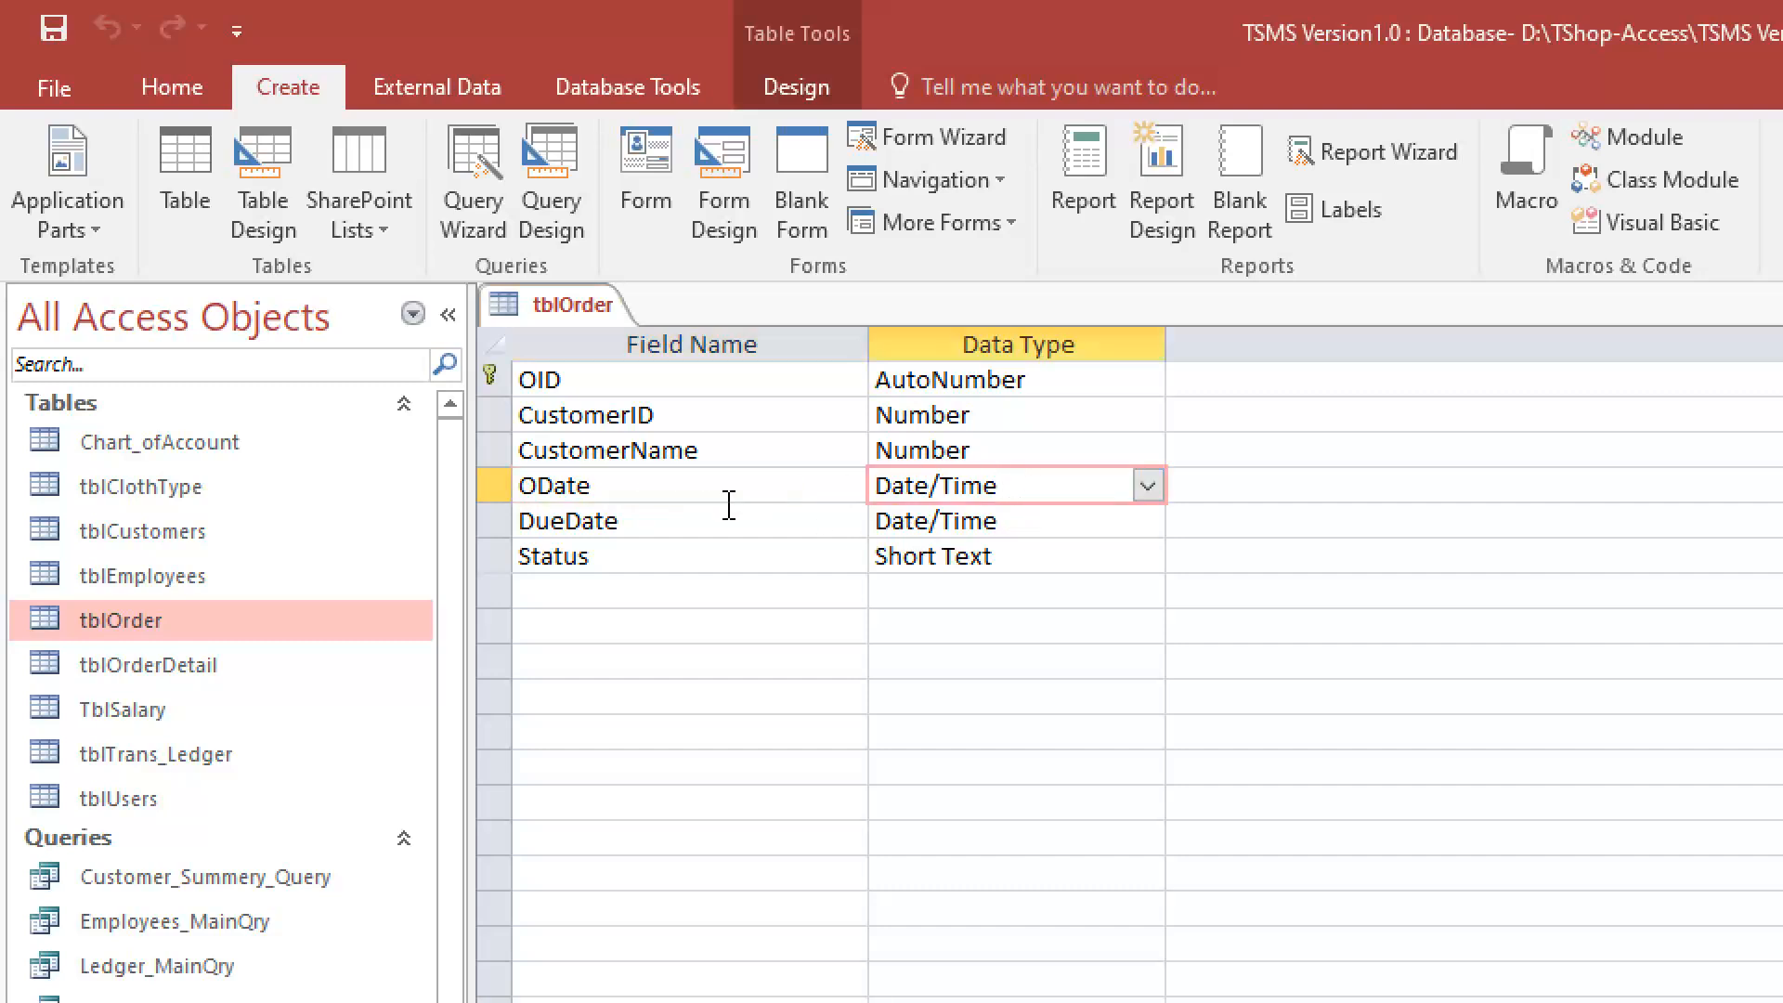
left_click(650, 520)
left_click(1025, 513)
Examine the Status field's data type and its lookup properties, including the row source, column count and column widths
left_click(605, 560)
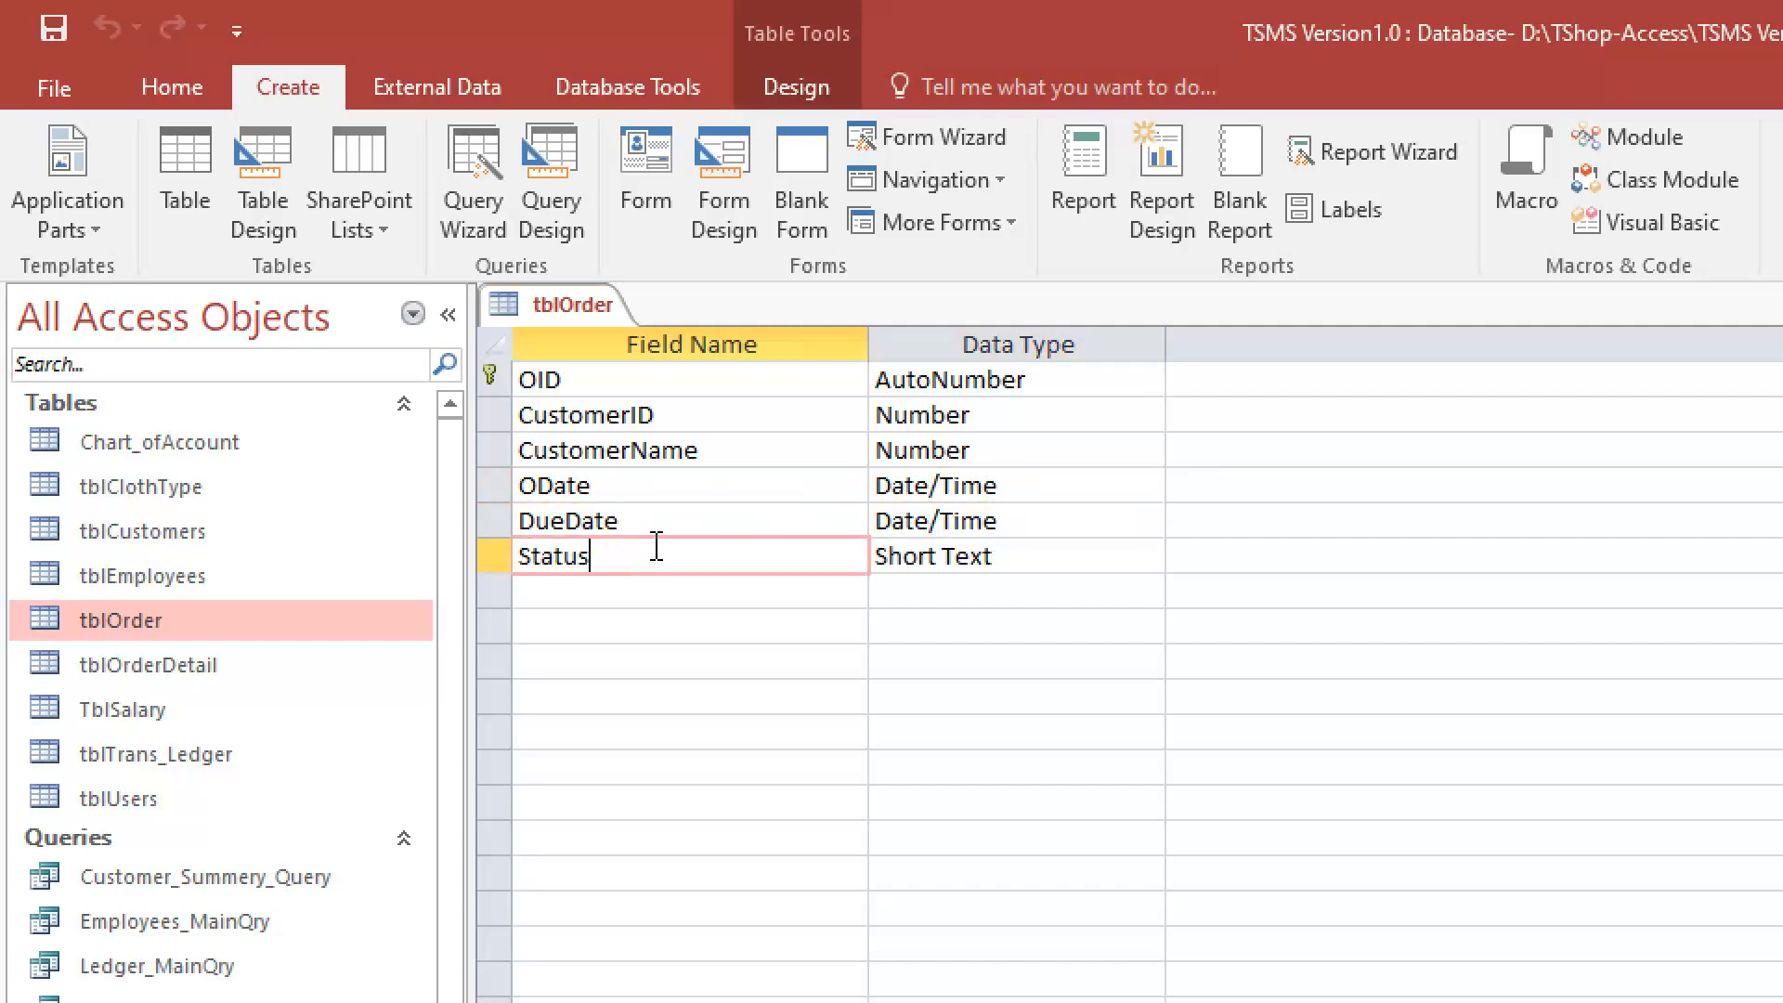
left_click(1050, 552)
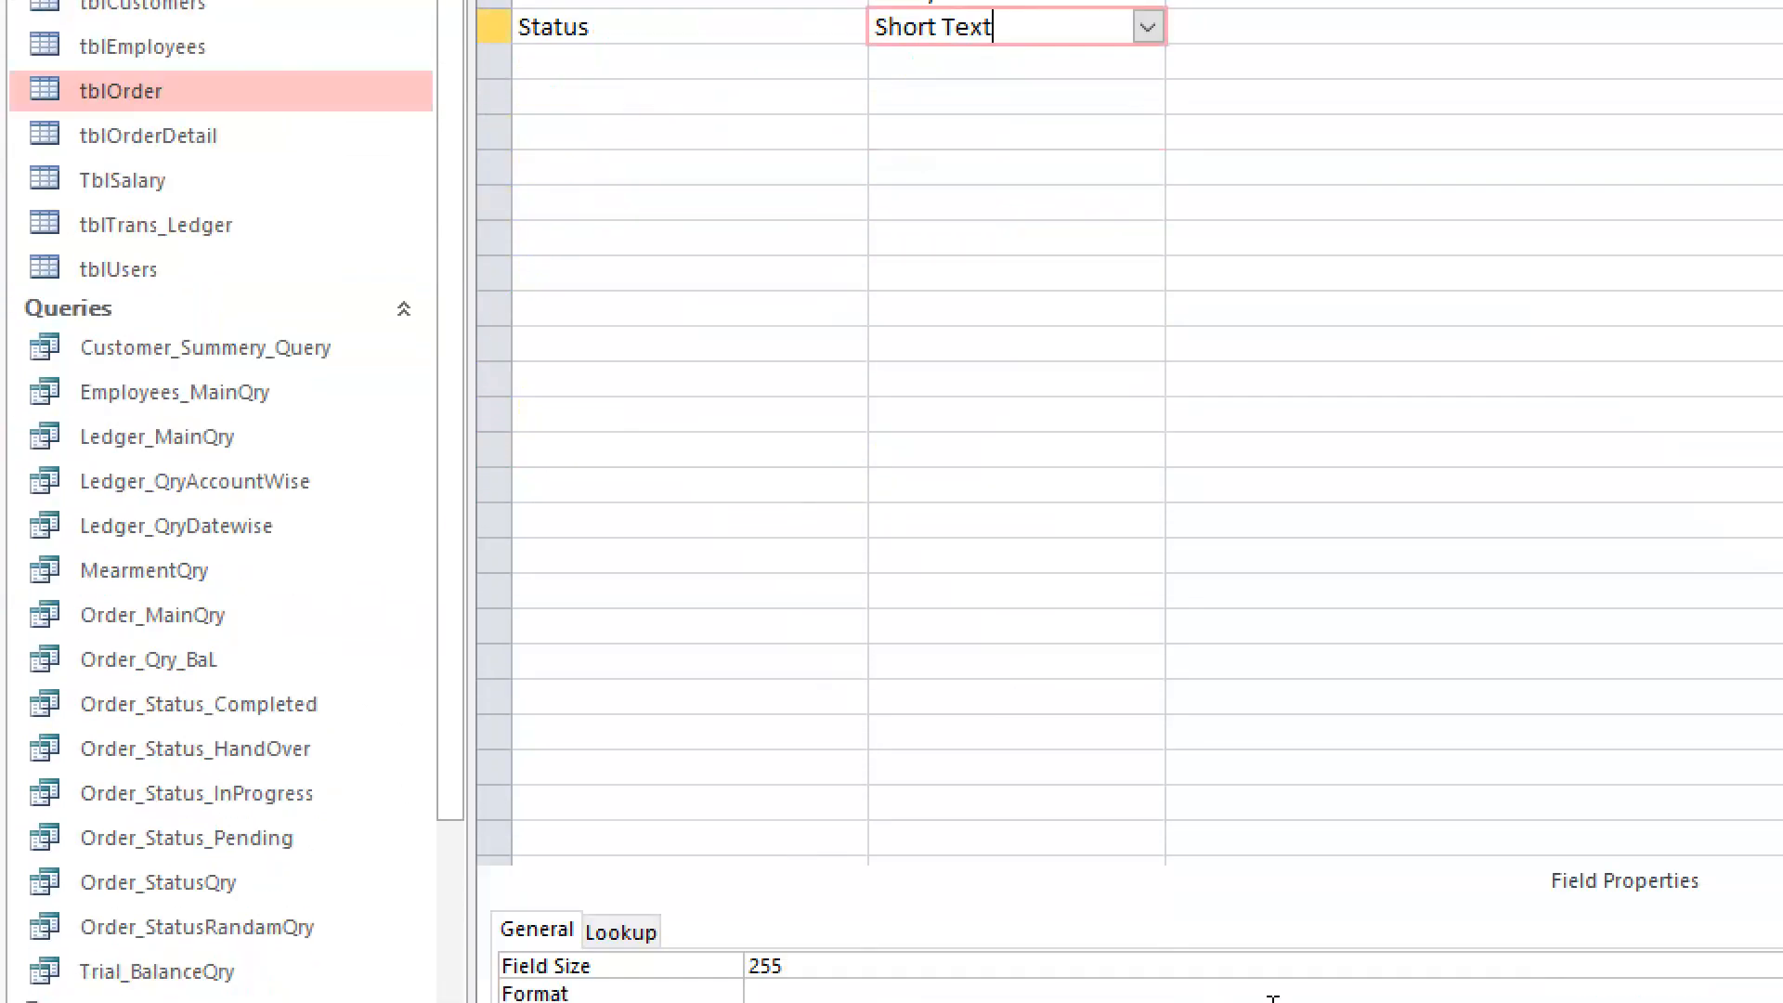
left_click(639, 932)
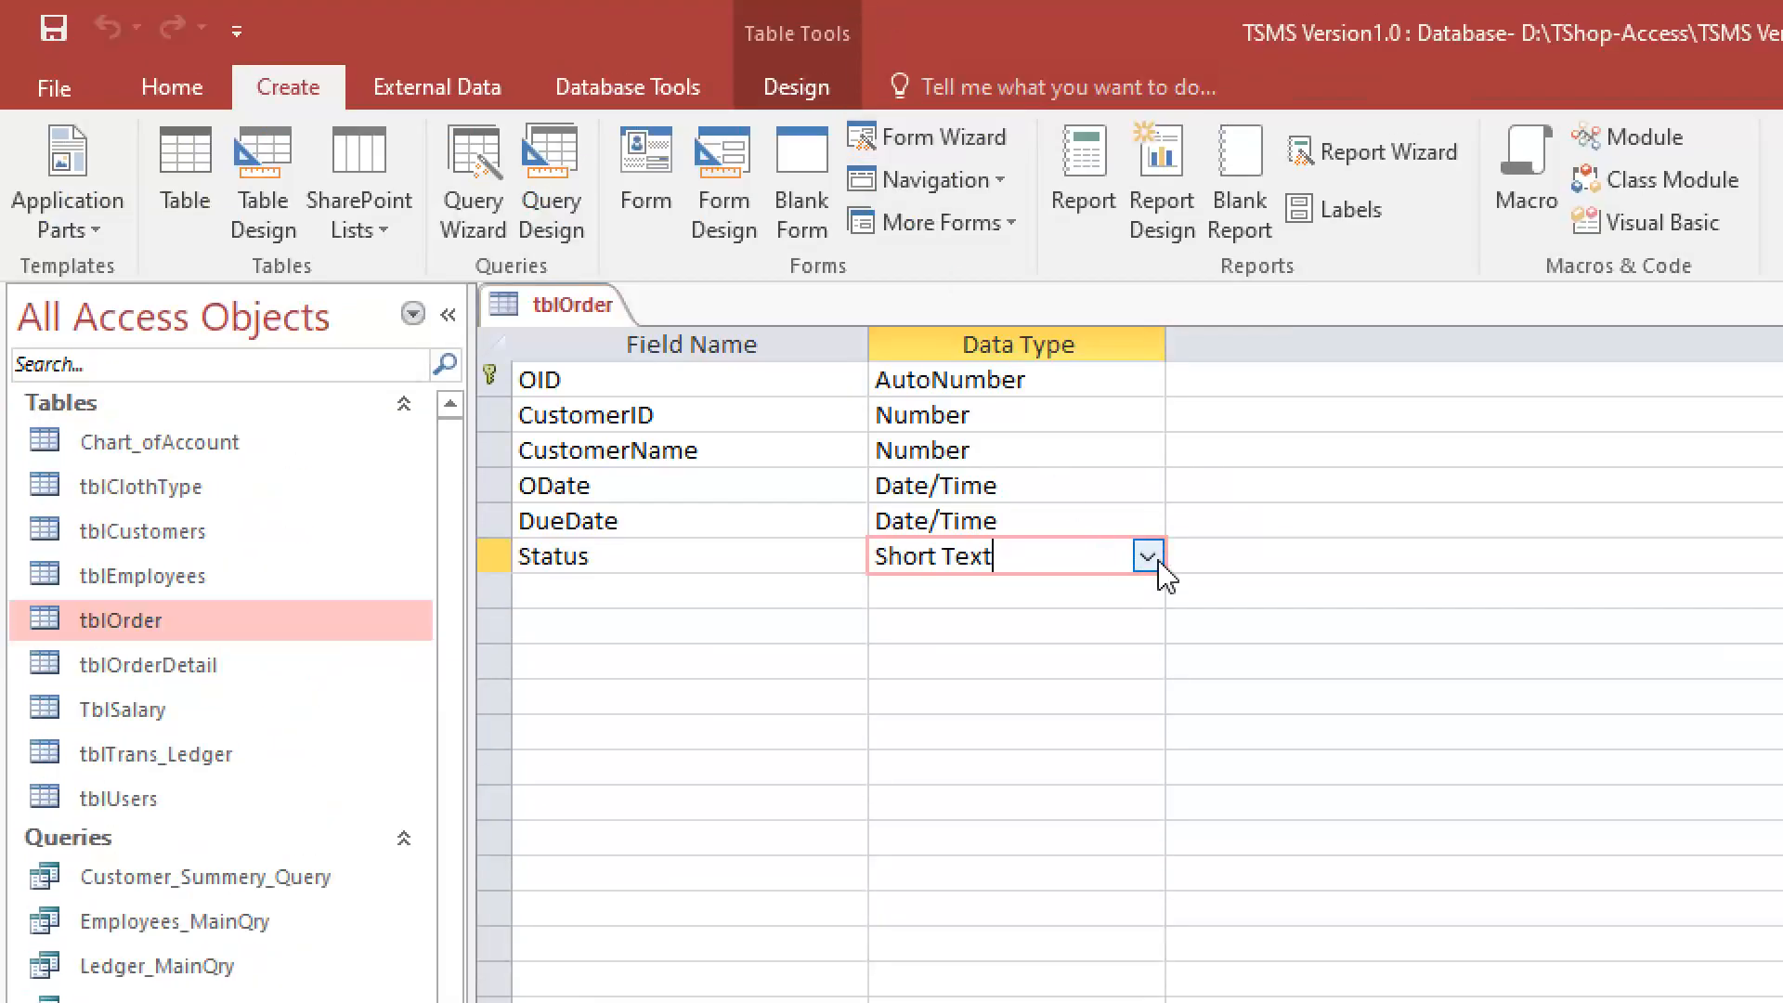
left_click(1149, 557)
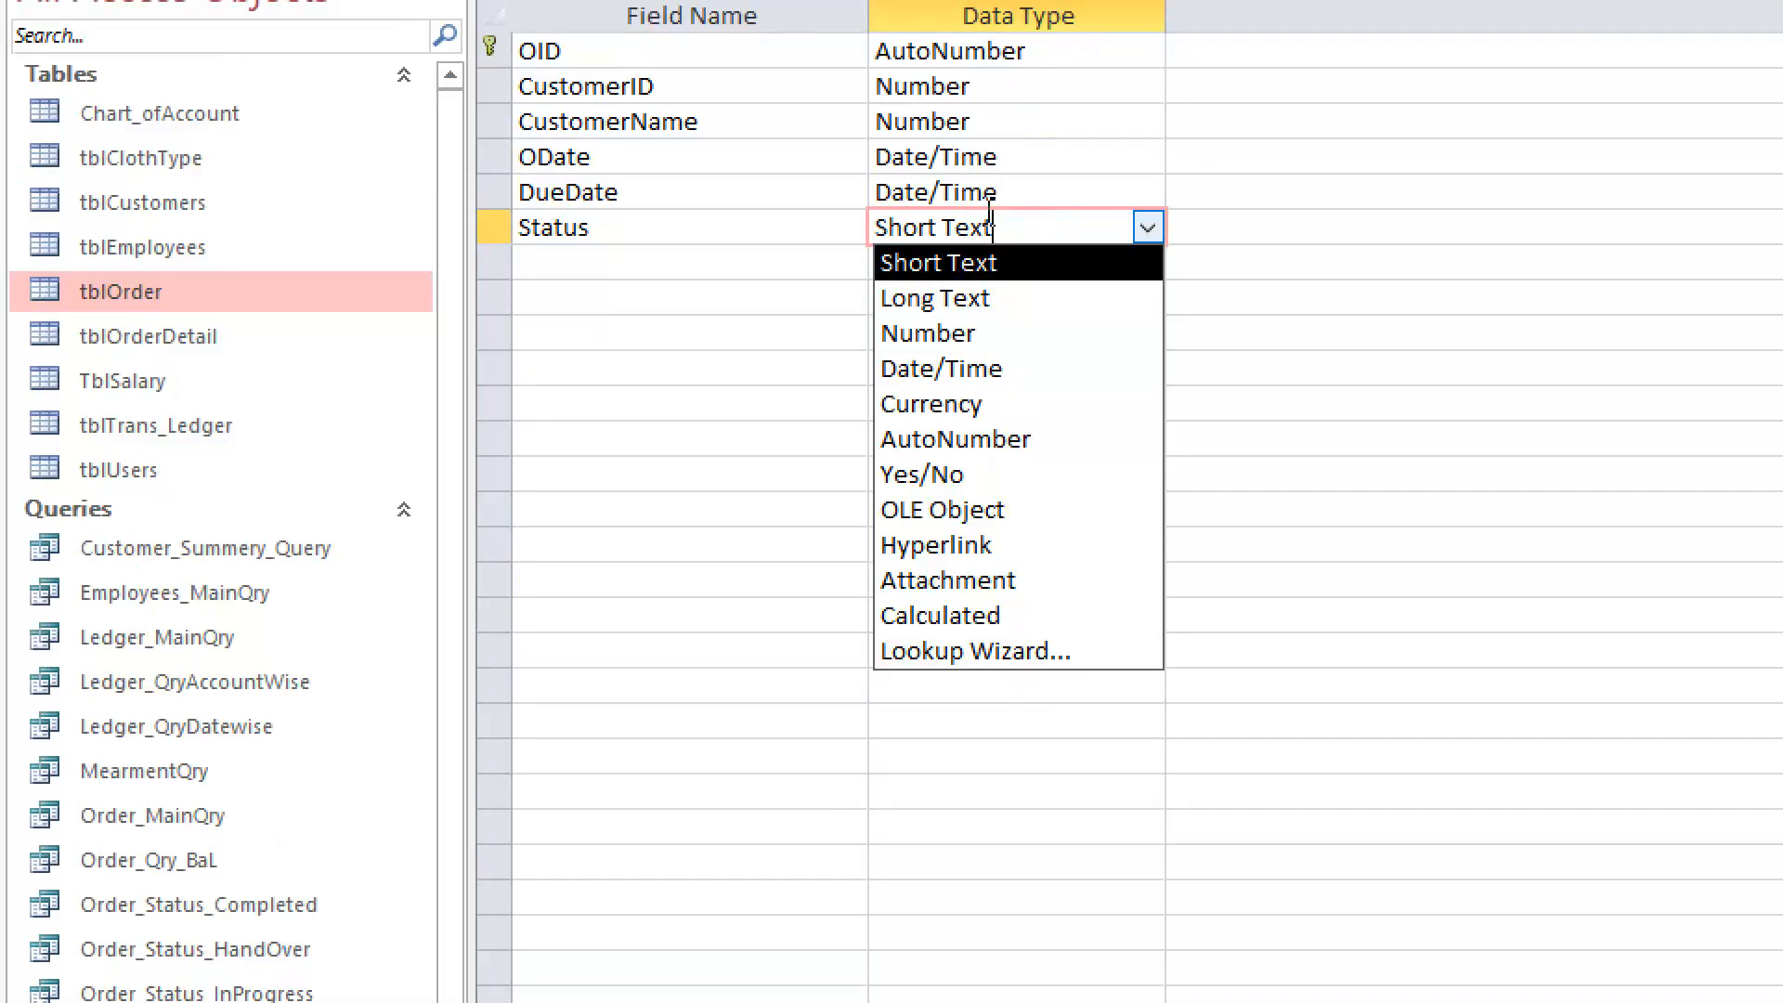
left_click(1226, 203)
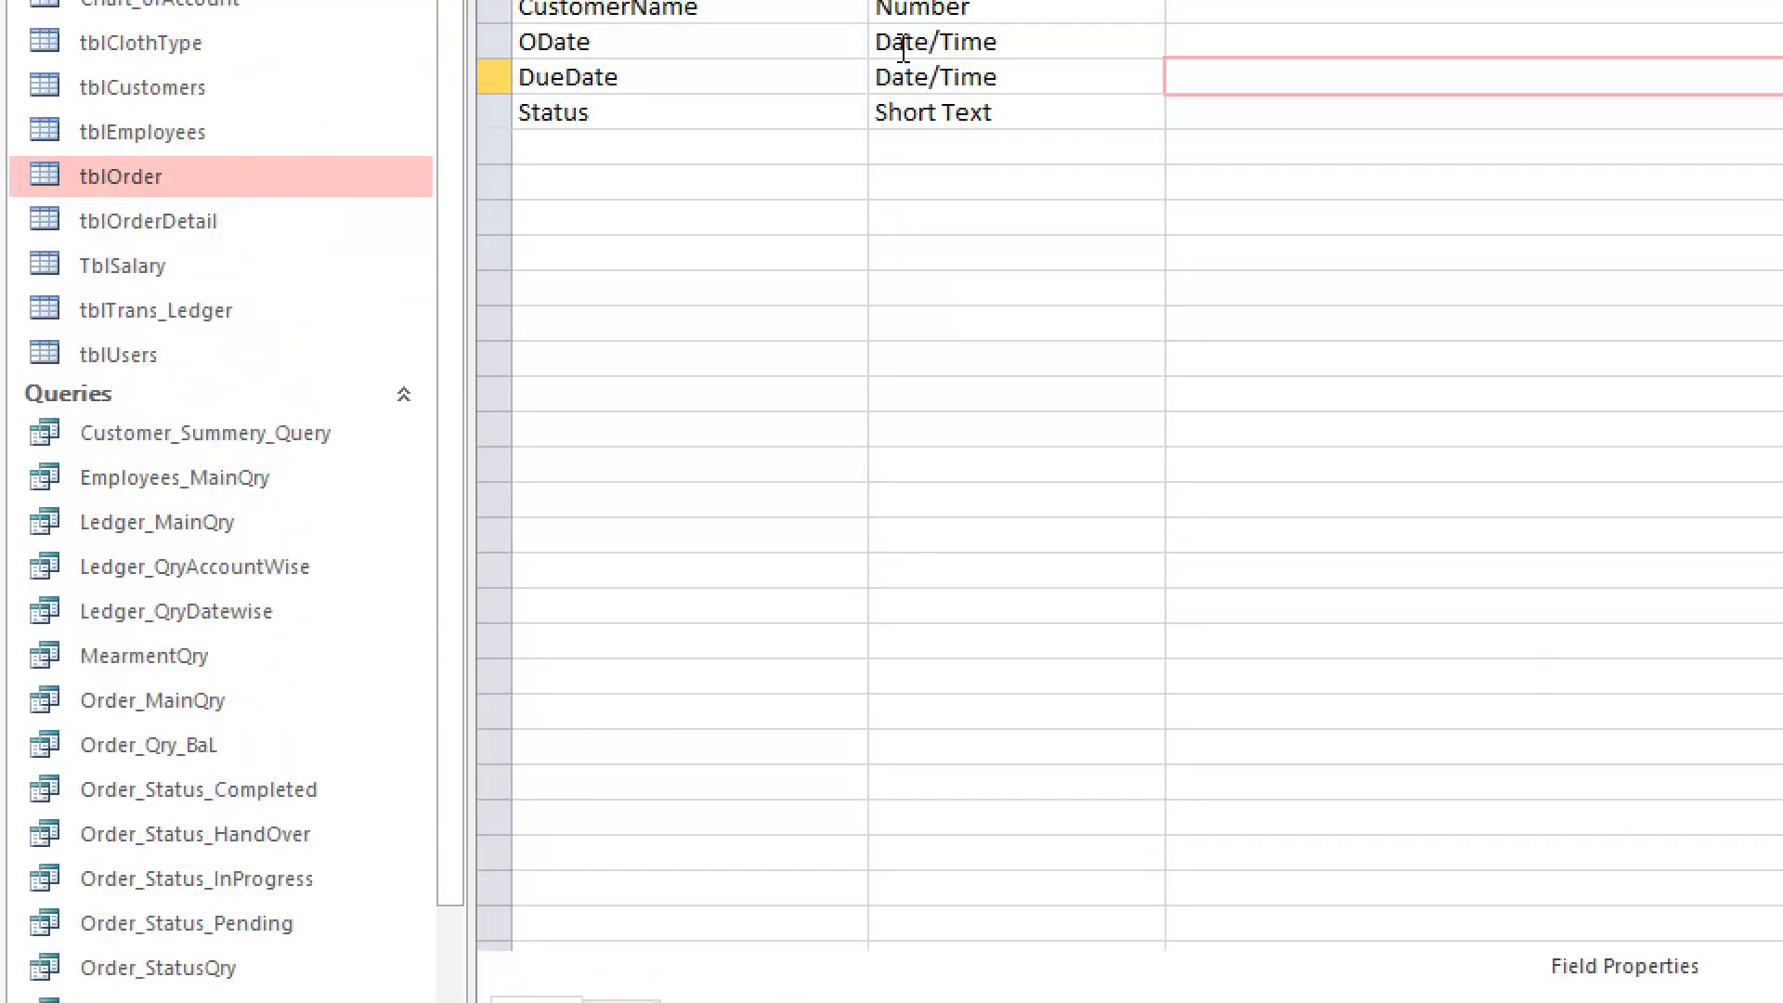
left_click(1021, 112)
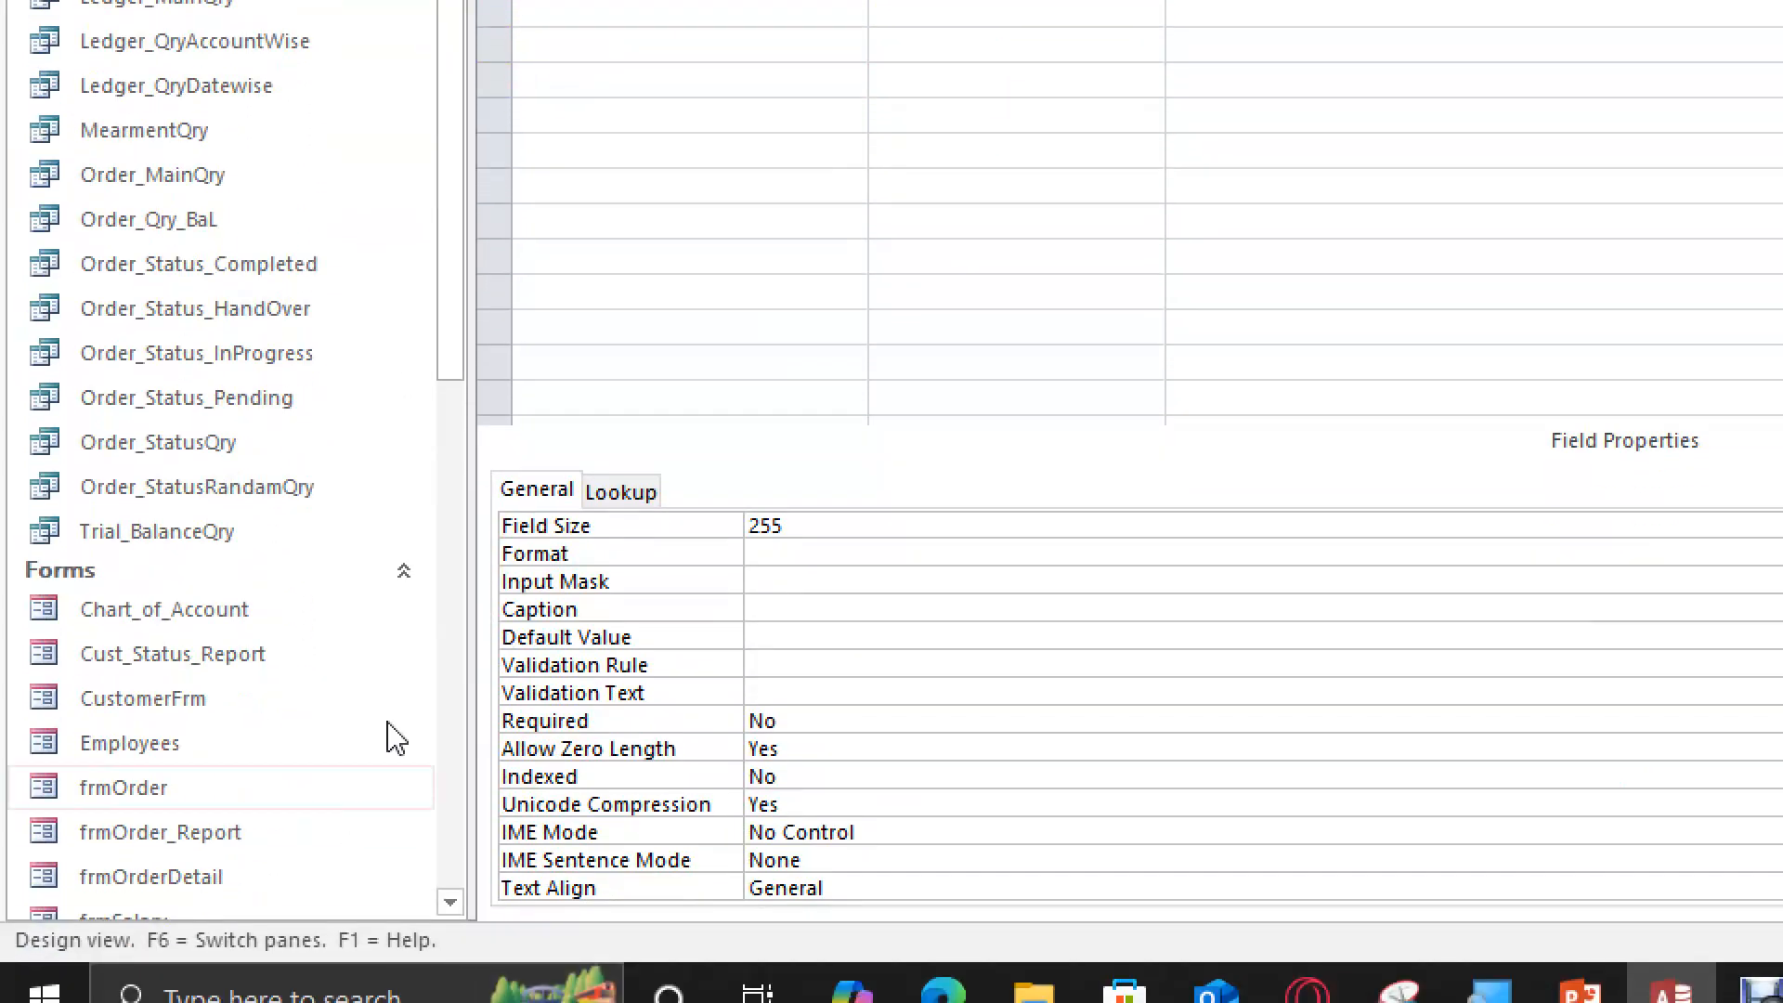
left_click(637, 495)
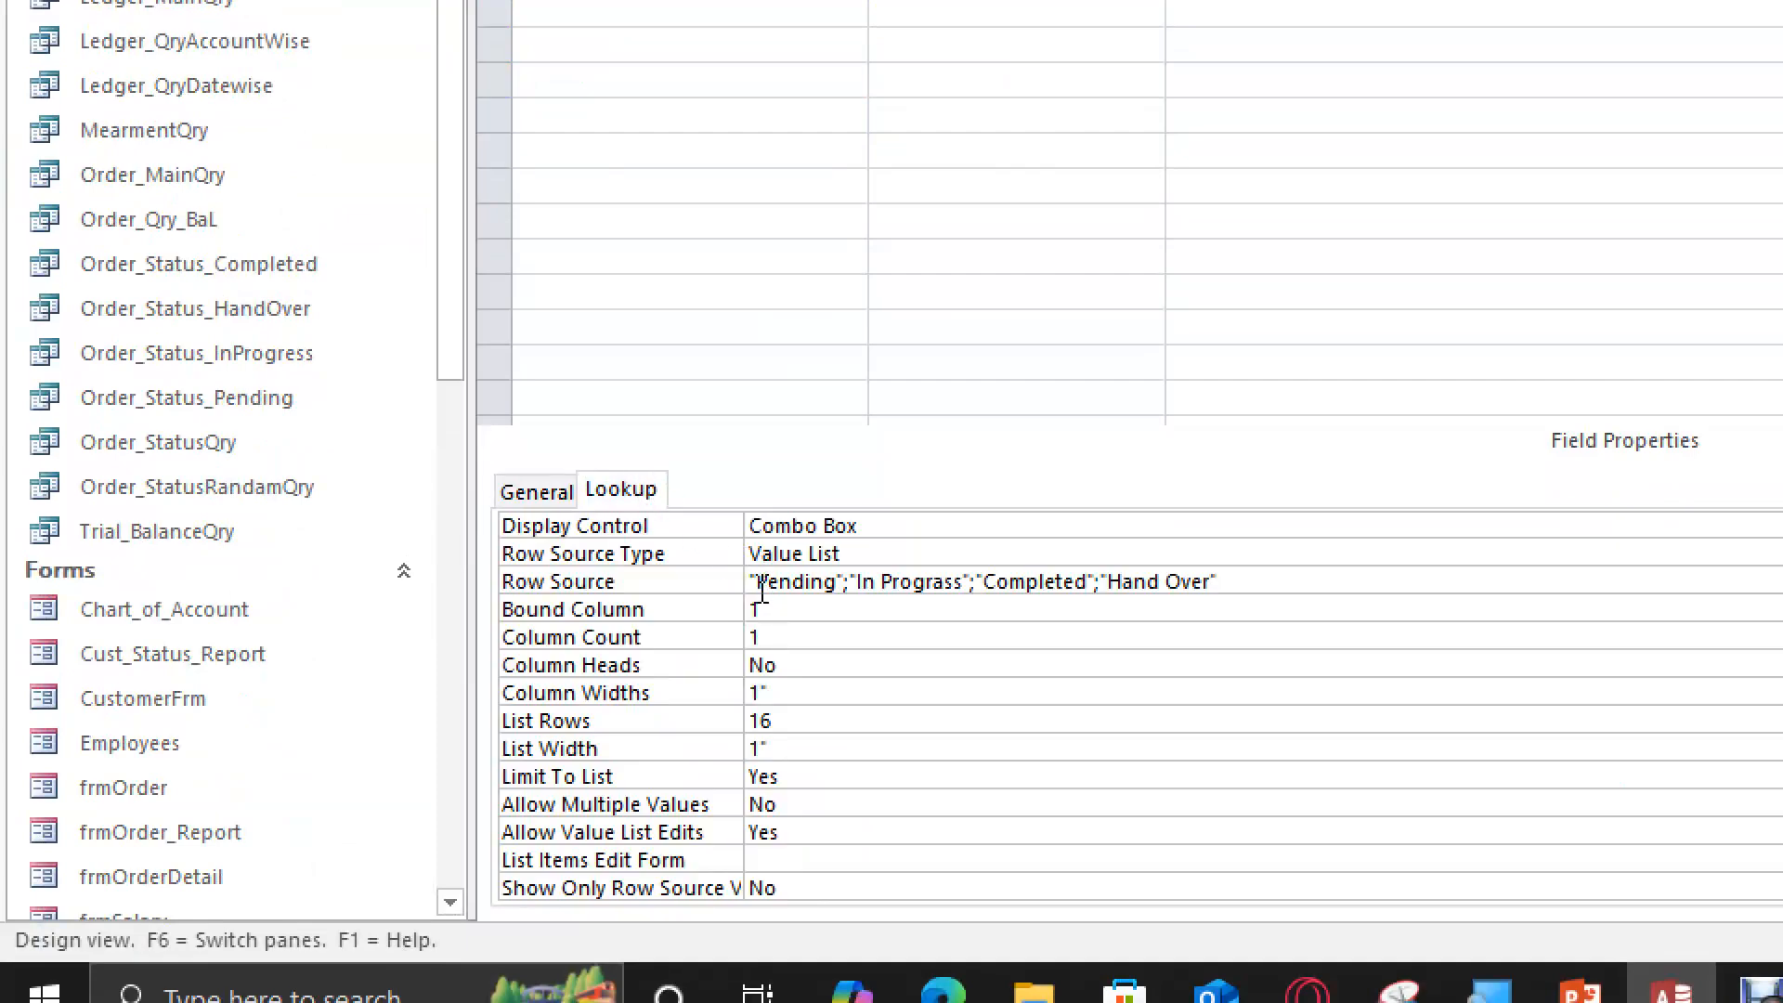
left_click_drag(758, 587, 971, 603)
left_click(1027, 590)
left_click(777, 641)
left_click(795, 692)
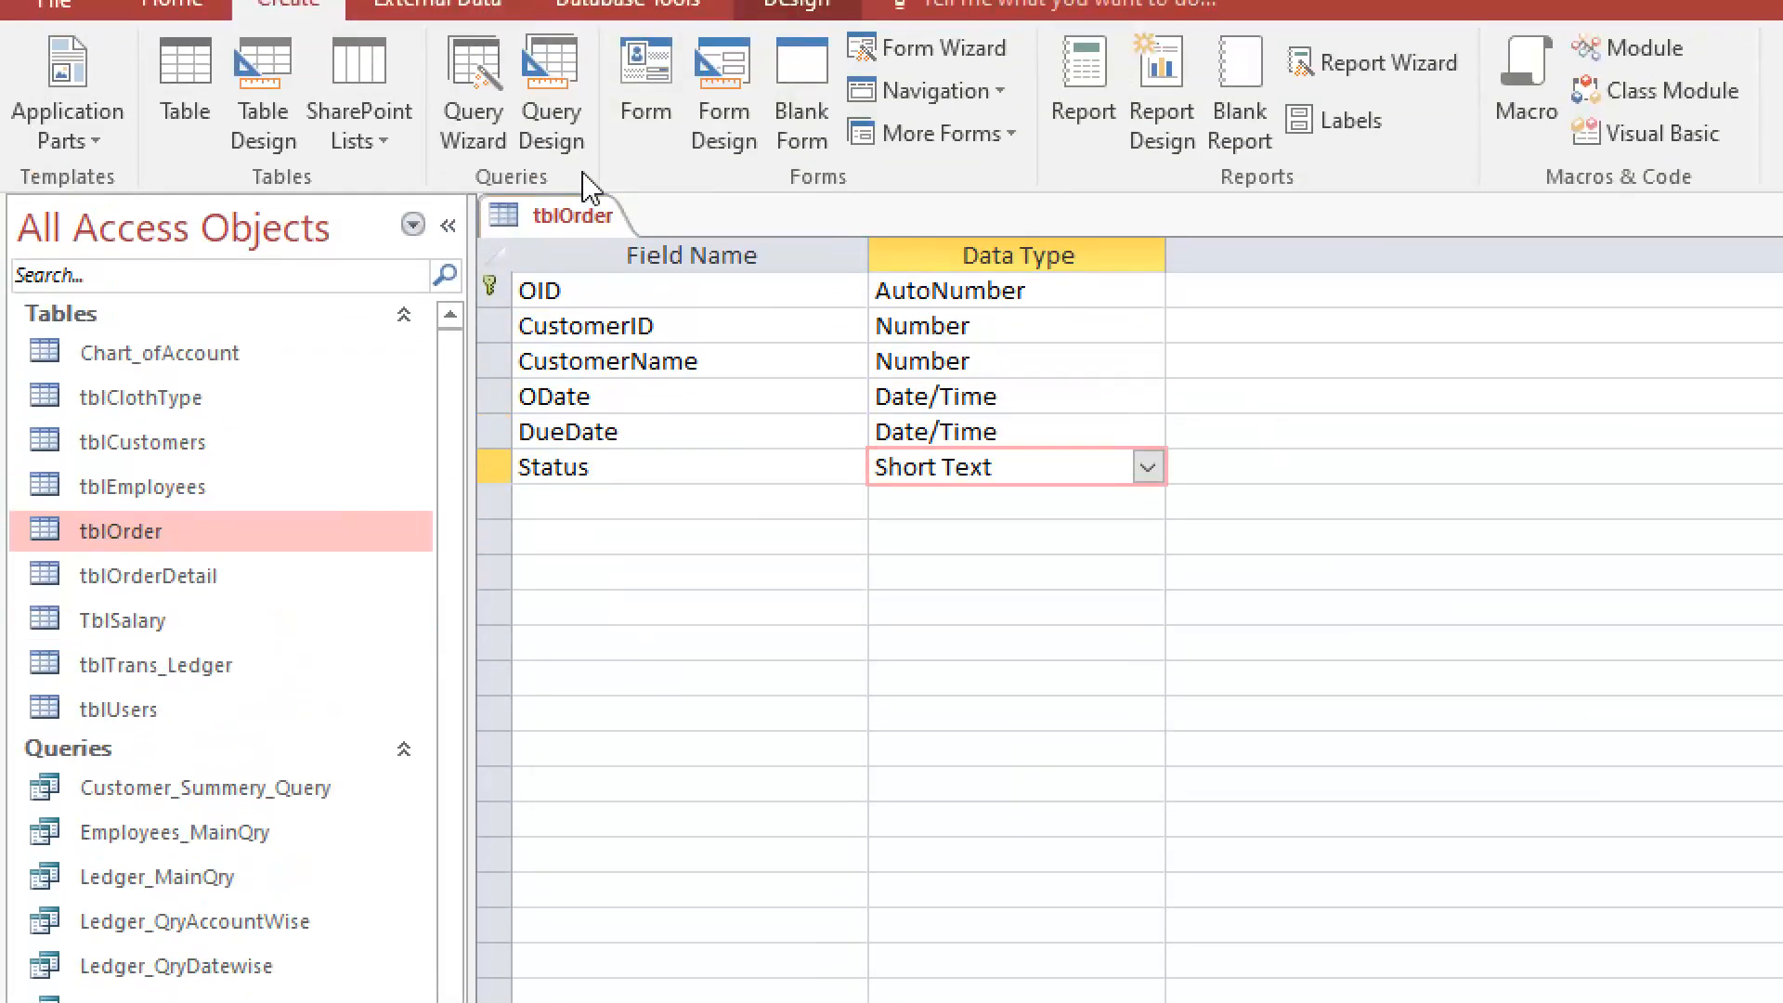
Add a Short Text field named status2 below the Status field in tblOrder
left_click(576, 507)
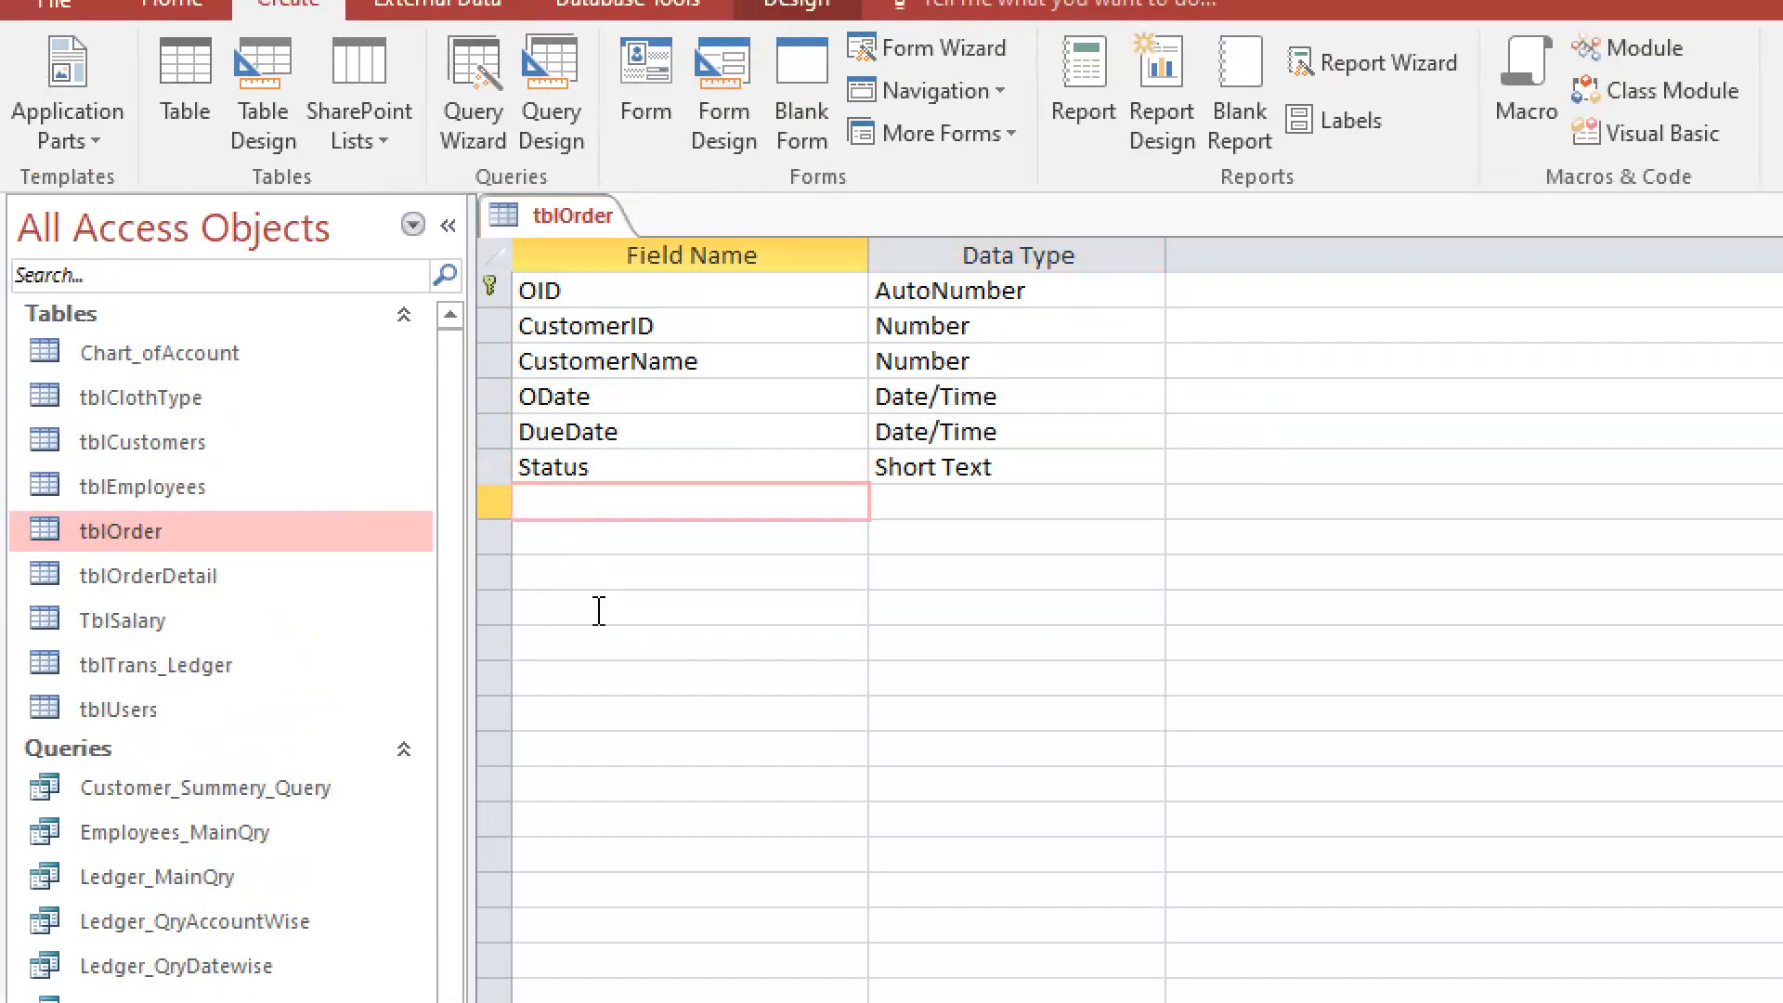
type("status")
left_click(1004, 512)
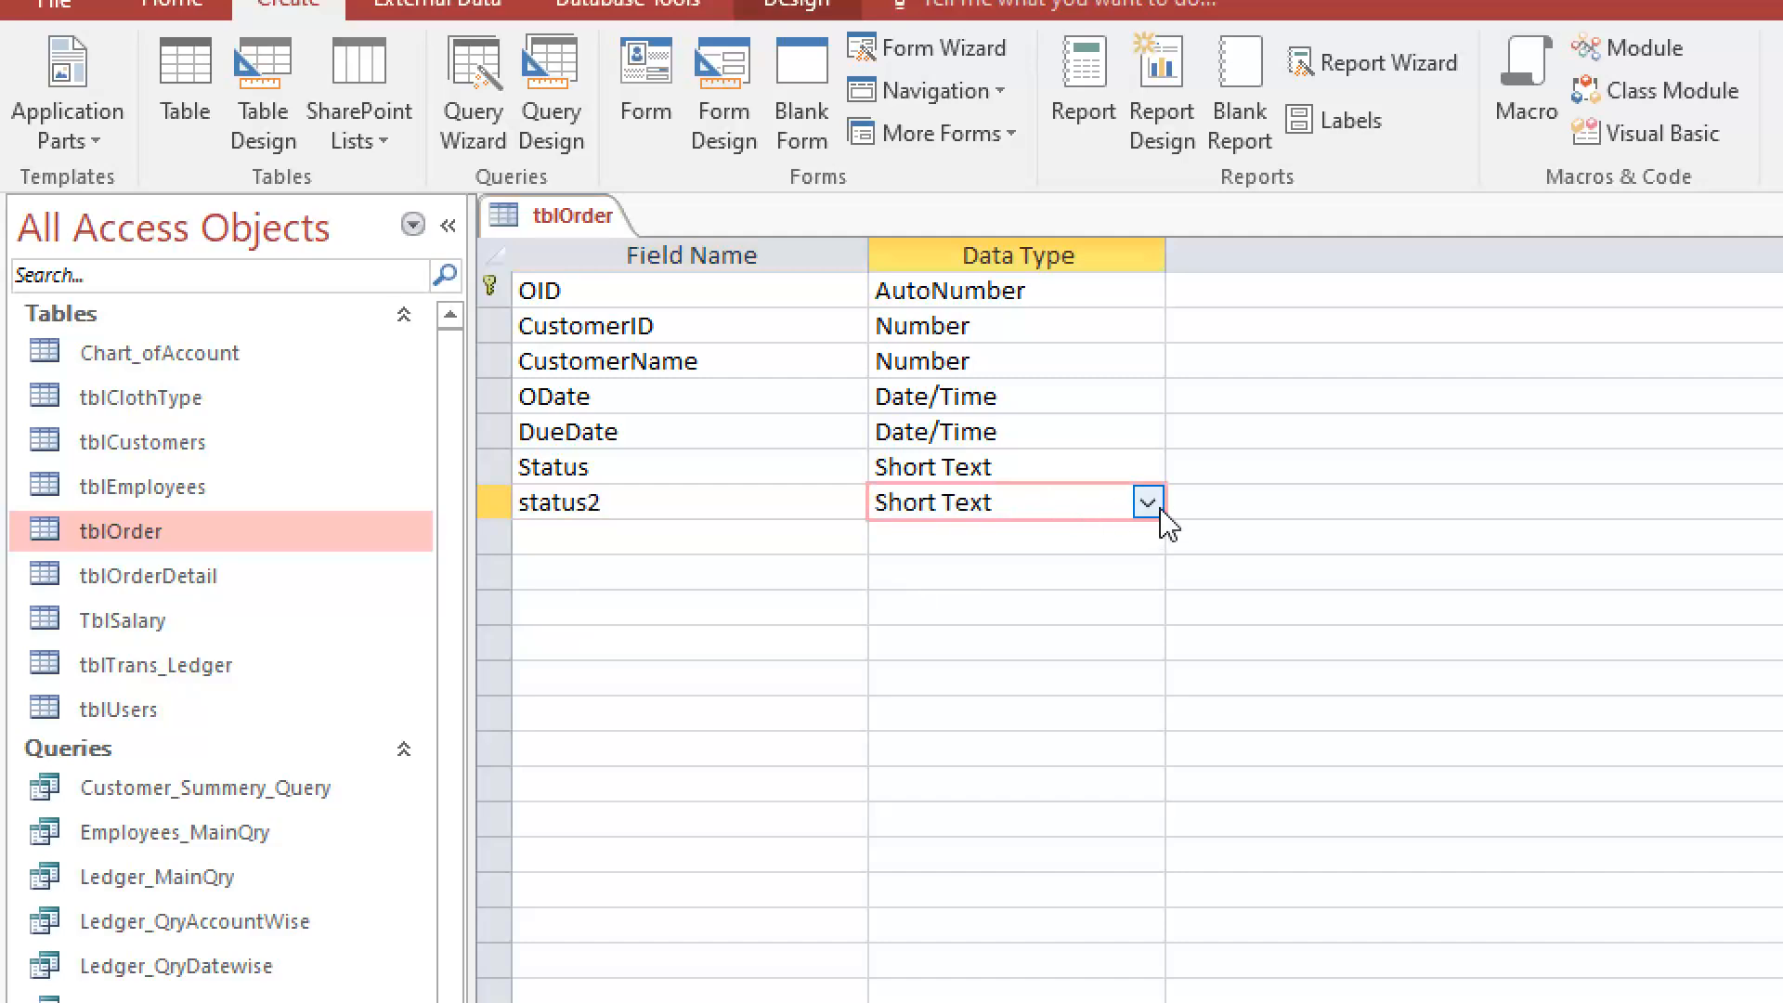
Start the Lookup Wizard for the status2 field and choose to supply the list values manually
left_click(1149, 503)
left_click(915, 926)
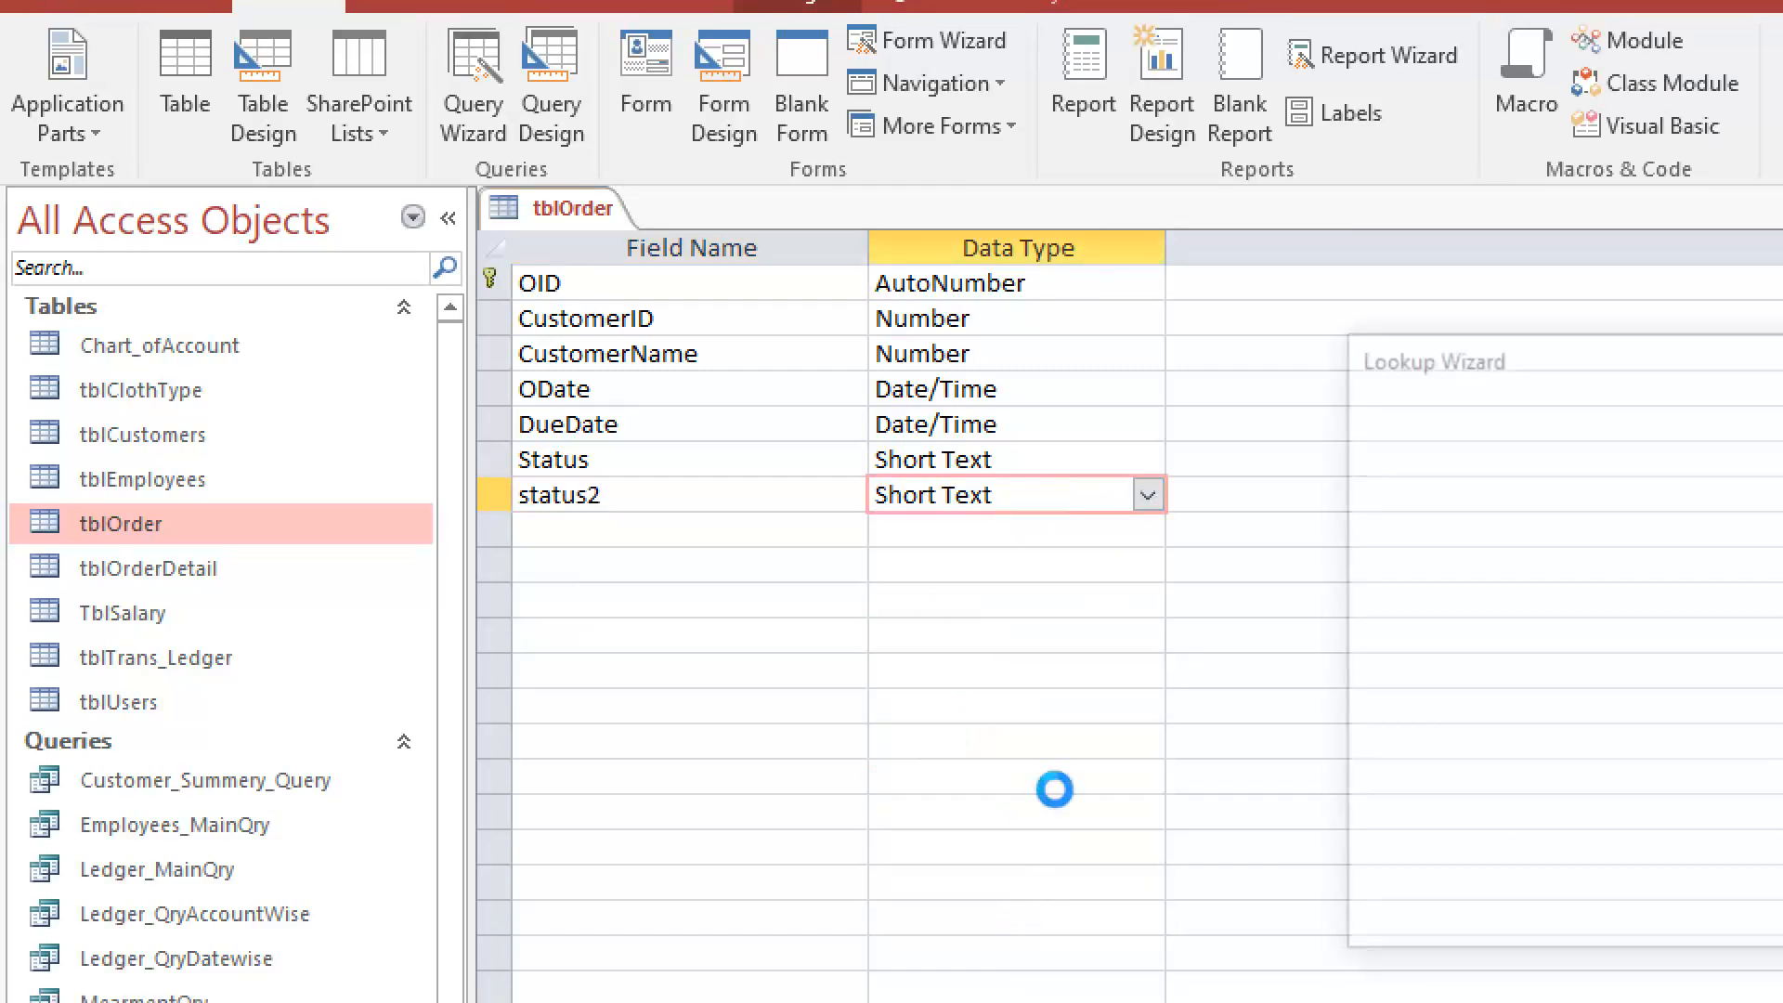
left_click_drag(1549, 356, 508, 213)
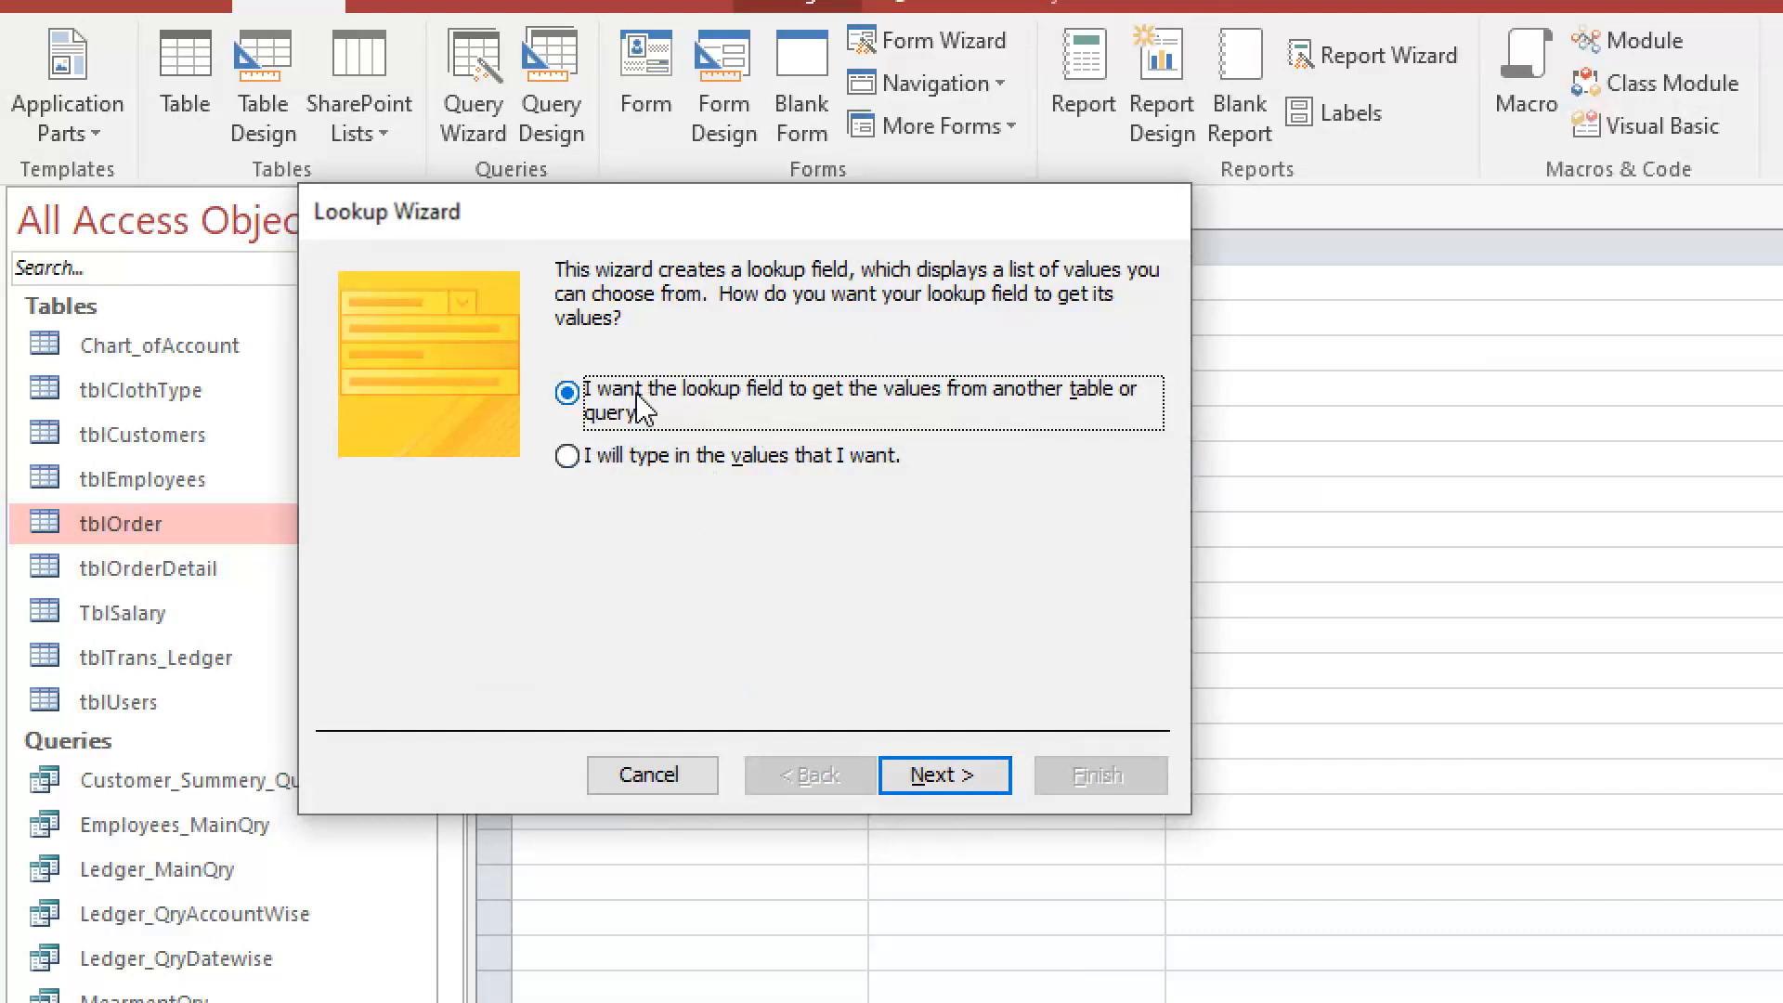
left_click(584, 457)
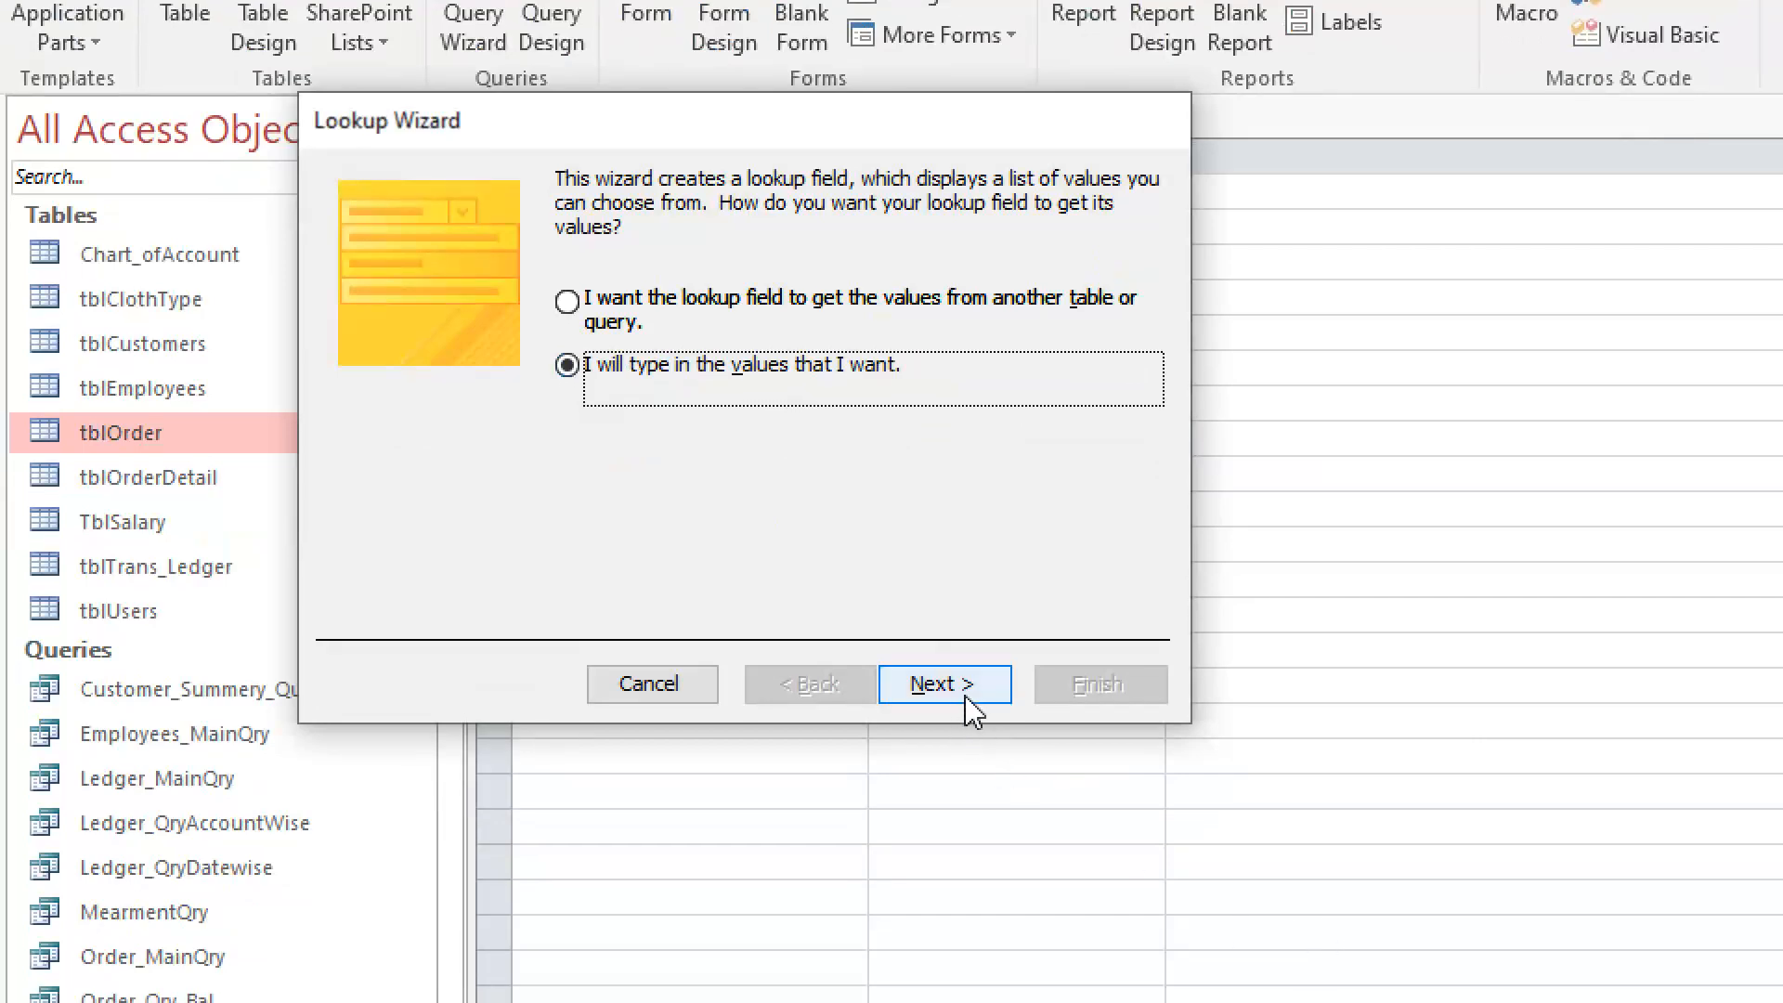
left_click(967, 703)
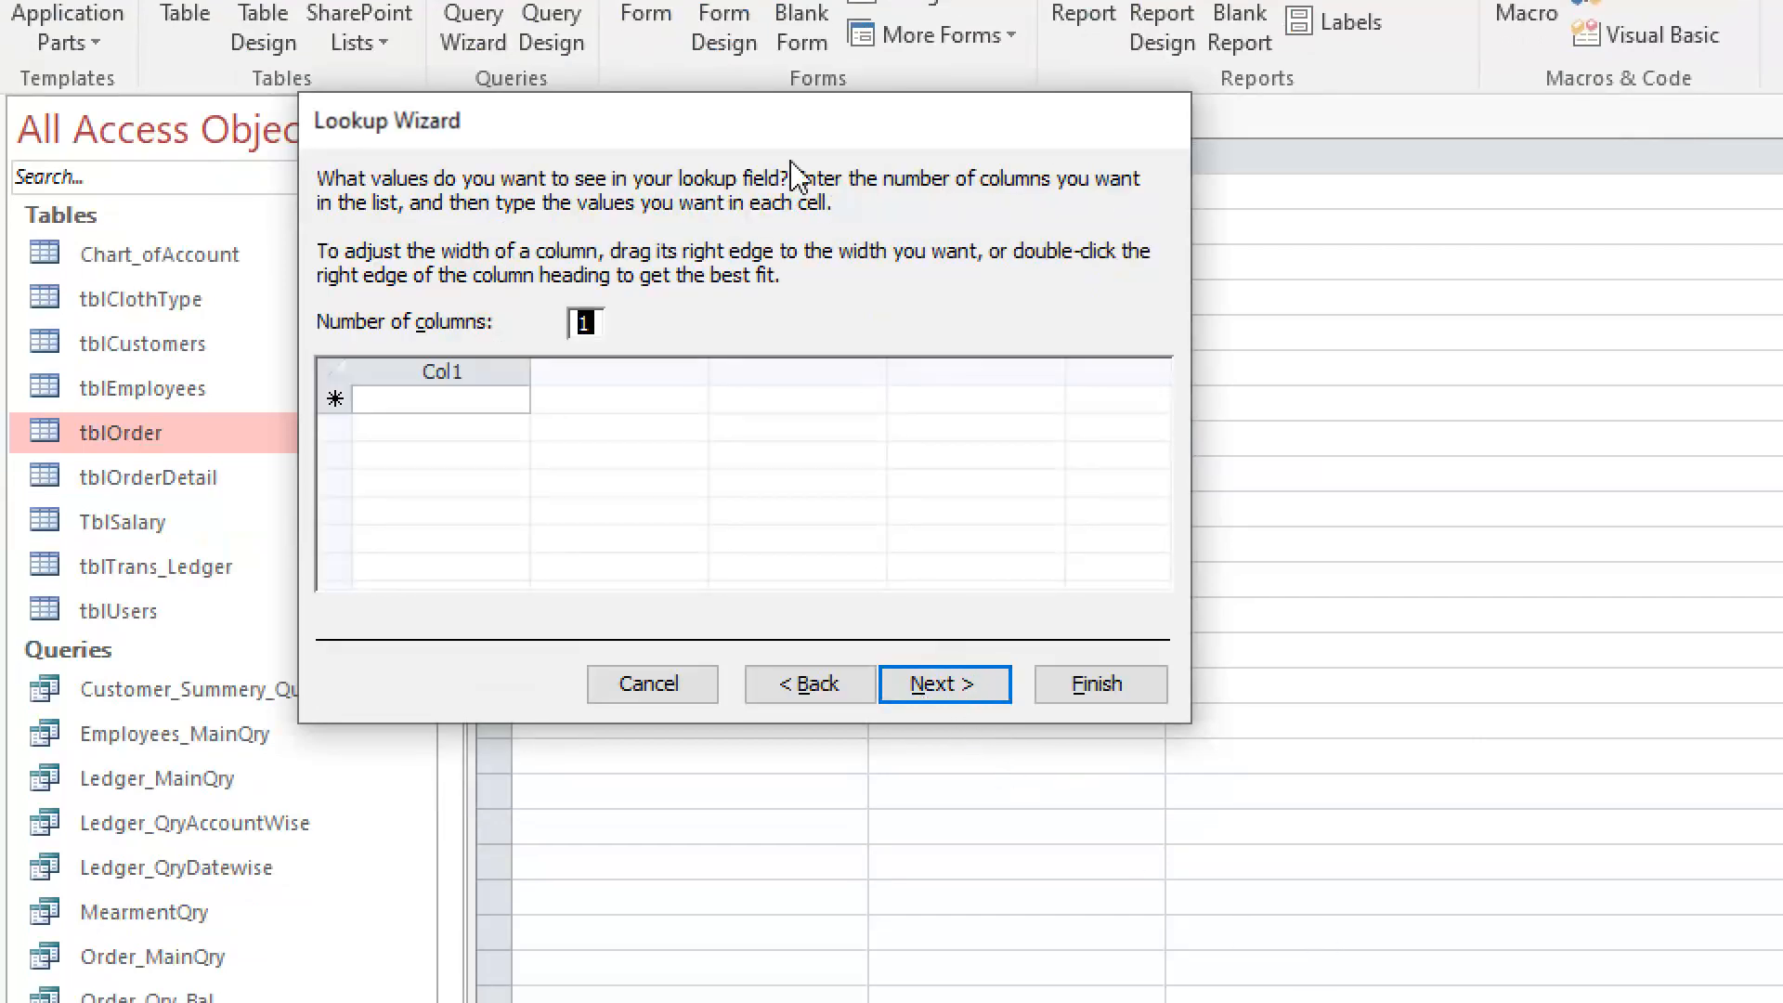
left_click_drag(757, 139, 1321, 294)
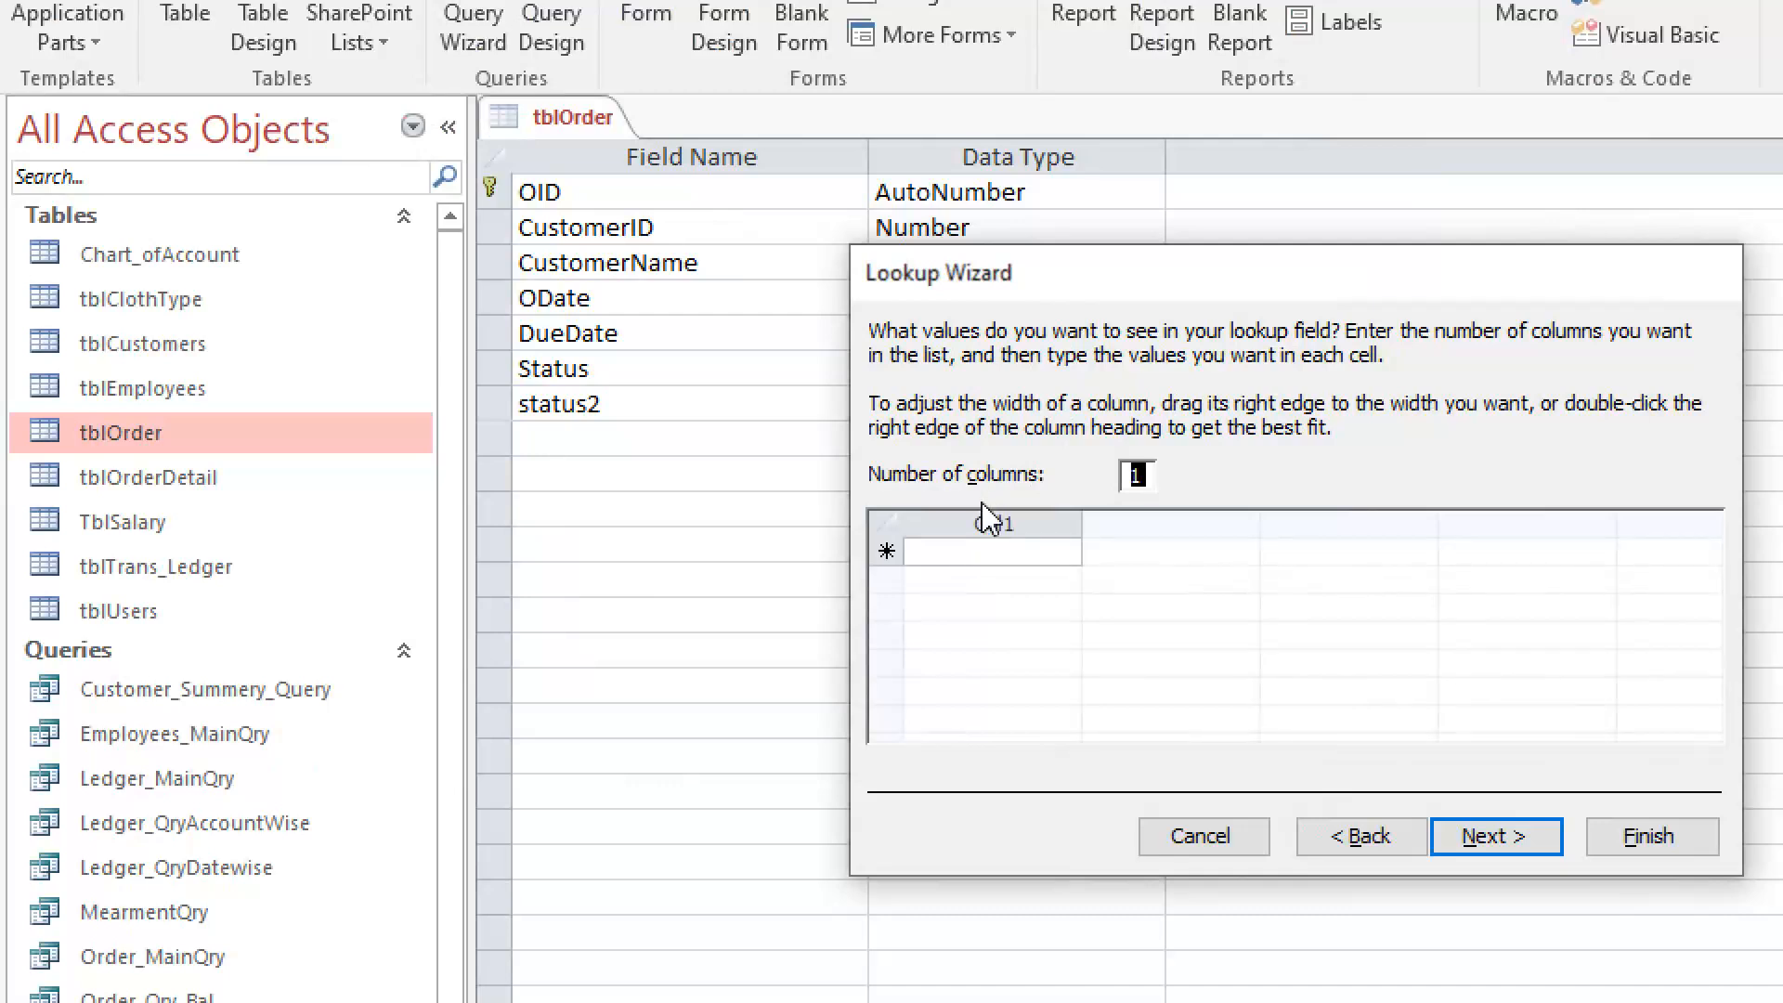
Enter ABDC, XYZ and Z1 as the lookup values in the wizard's single column
left_click(953, 555)
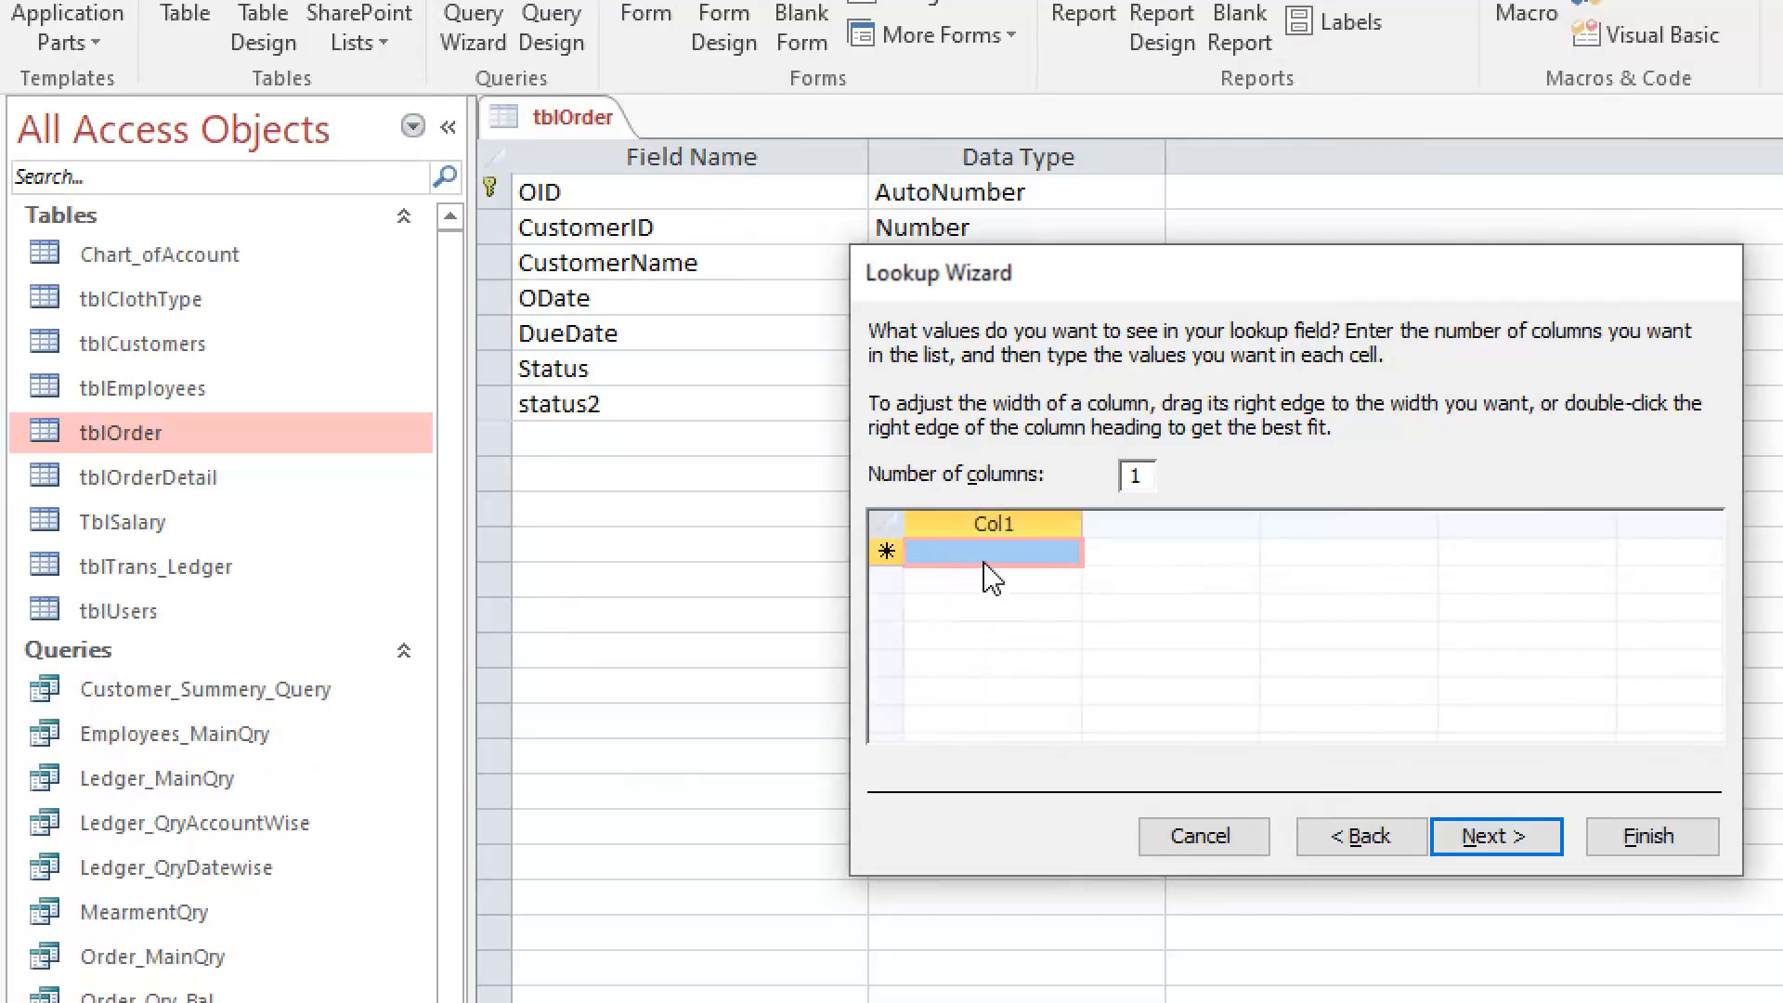
left_click(990, 557)
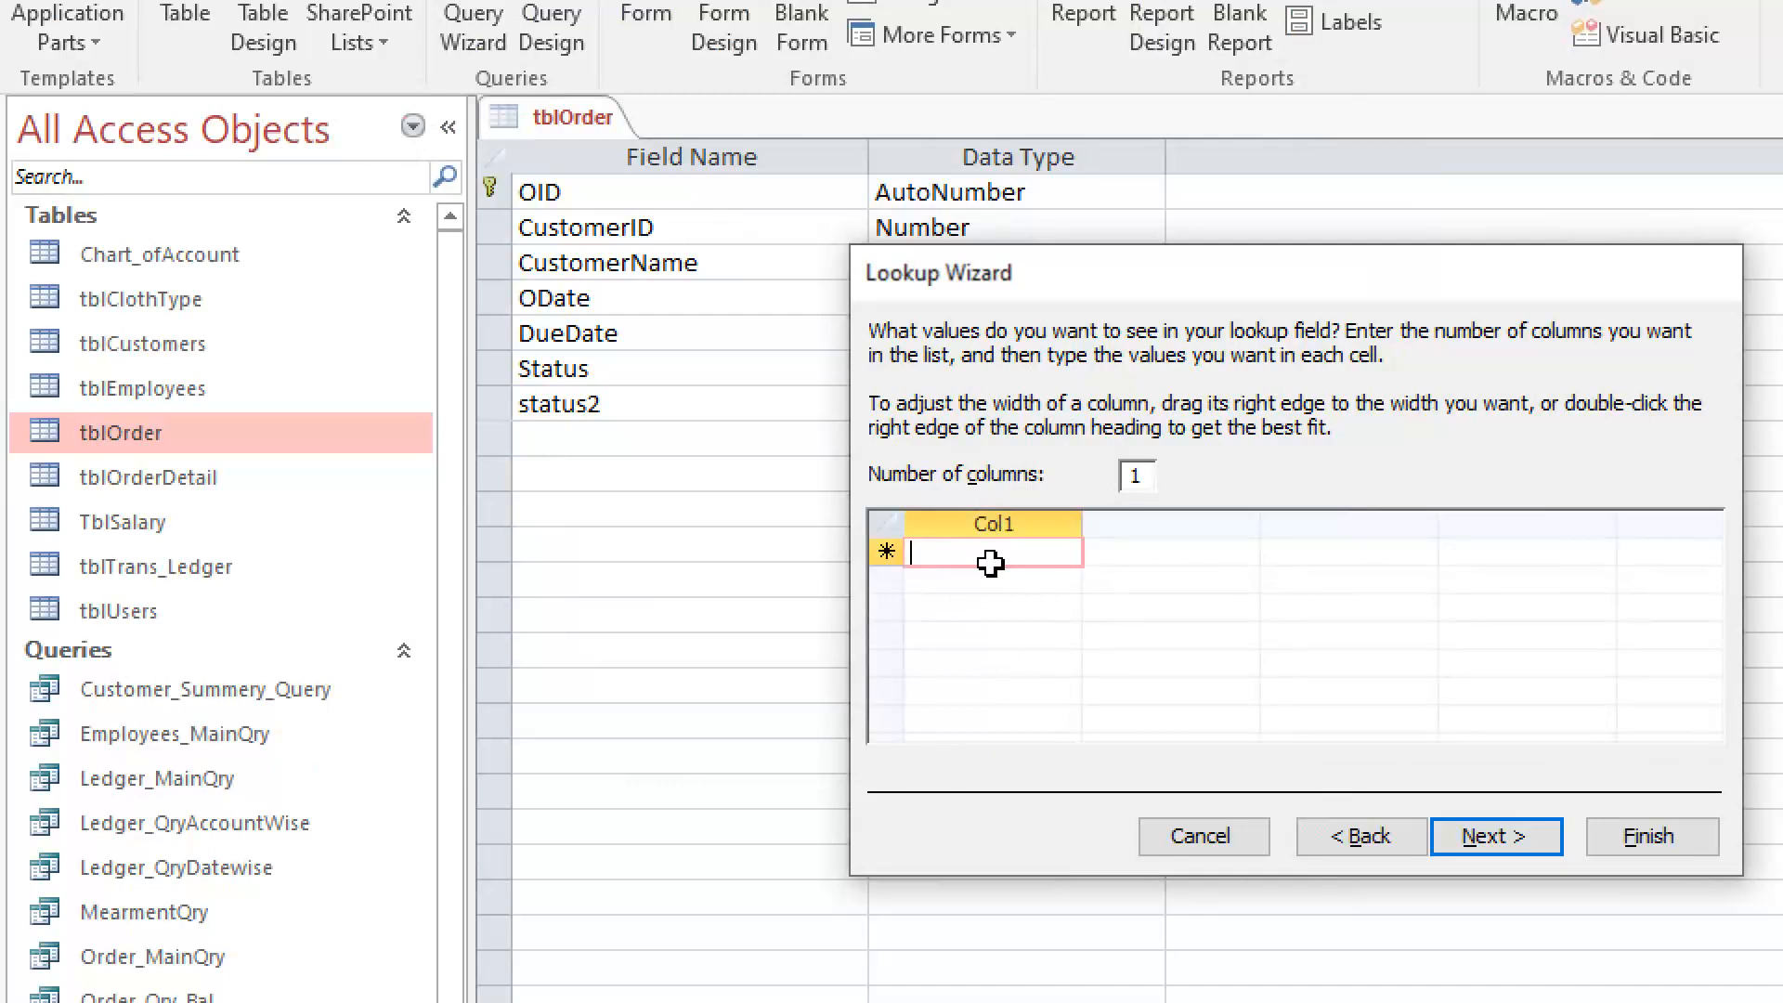
type("ABDC")
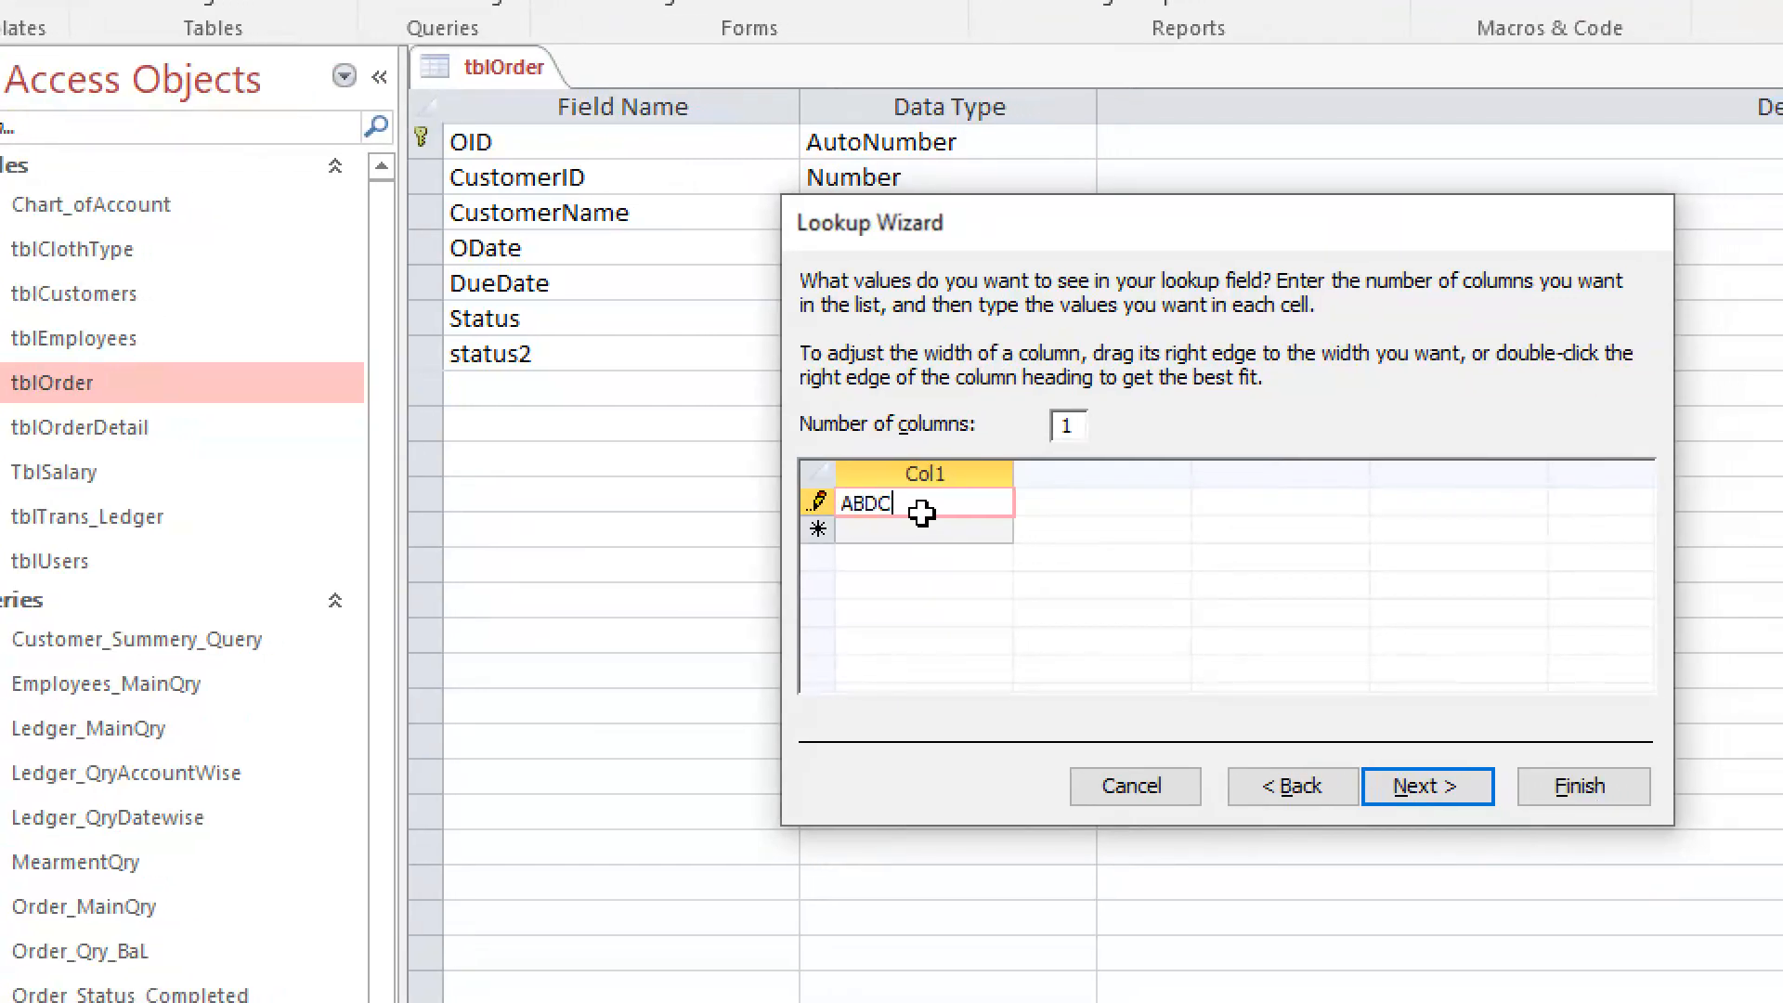
left_click(875, 526)
type("XYZ")
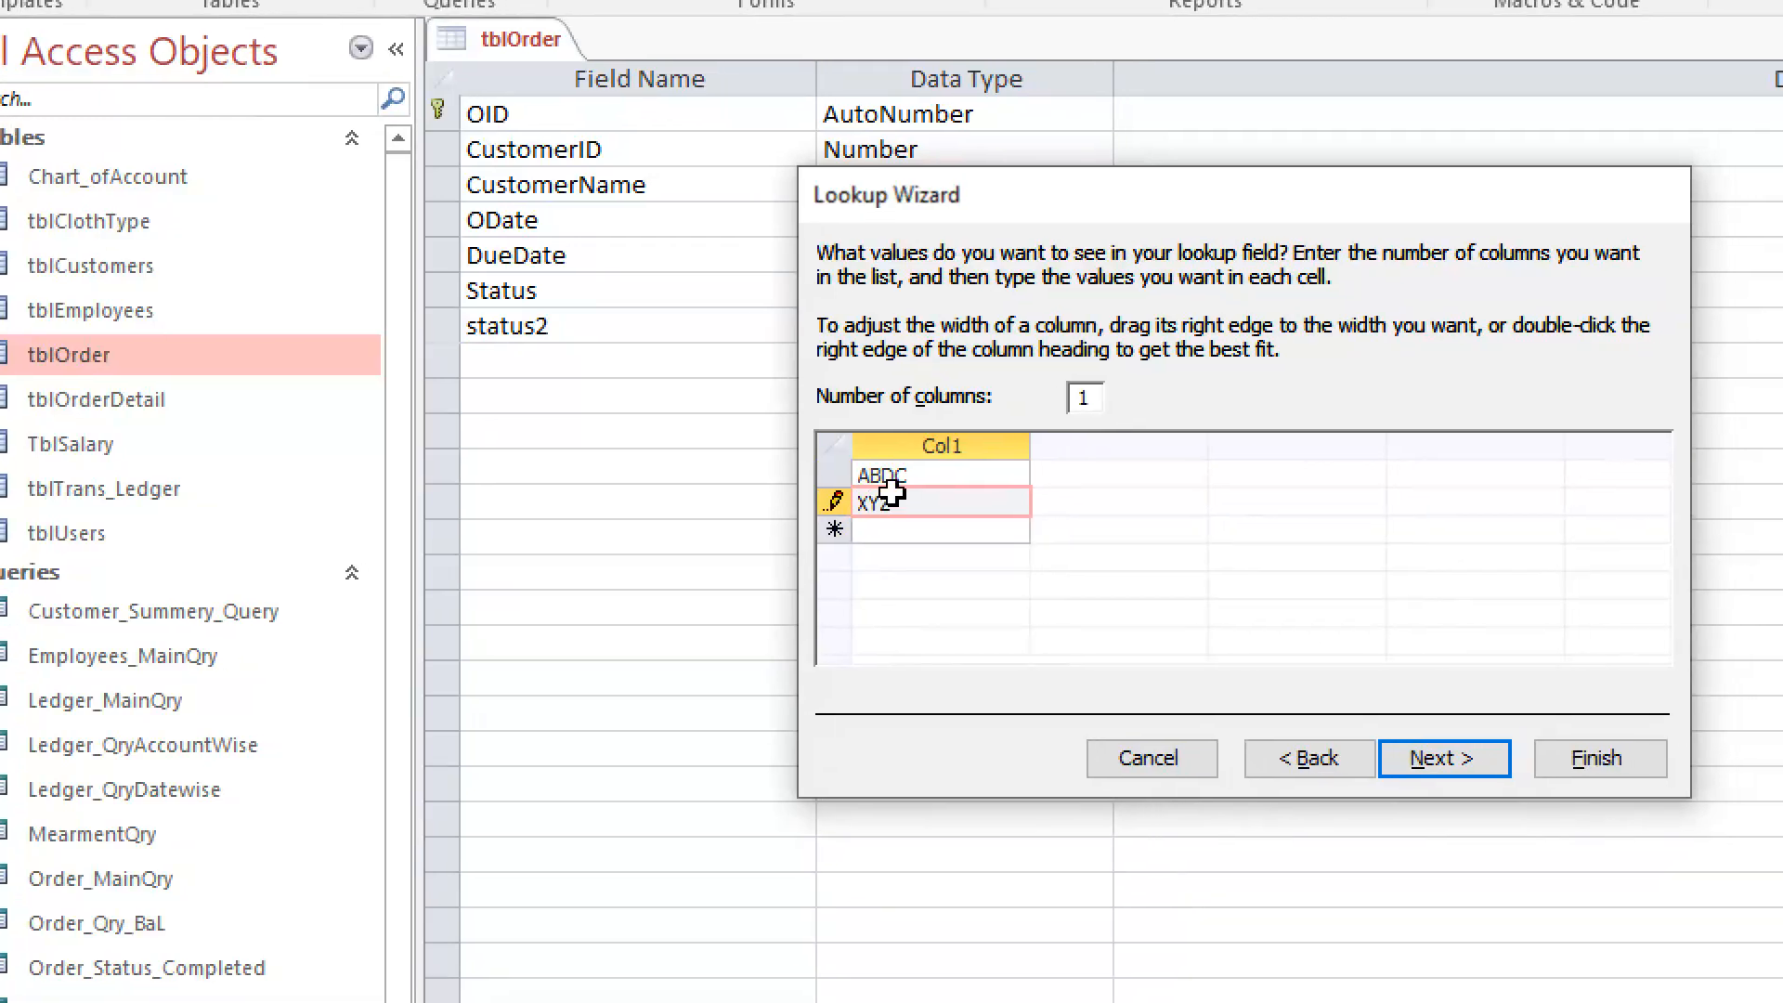
left_click(945, 533)
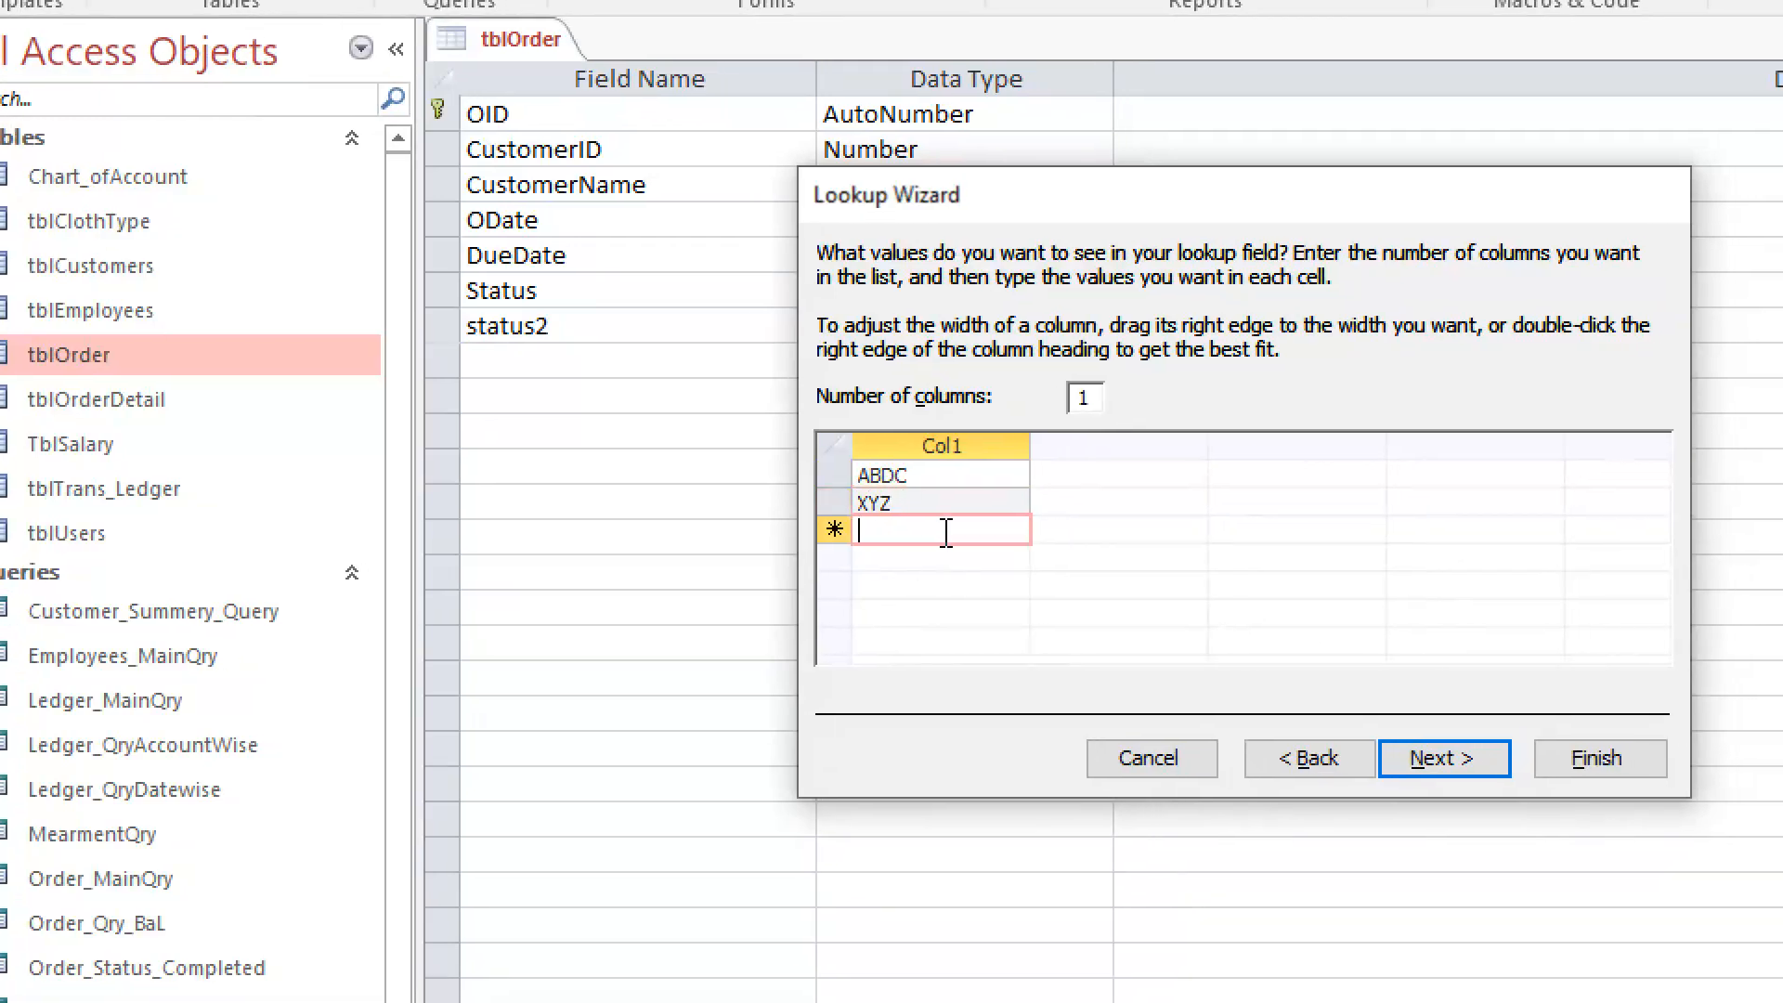
type("Z1")
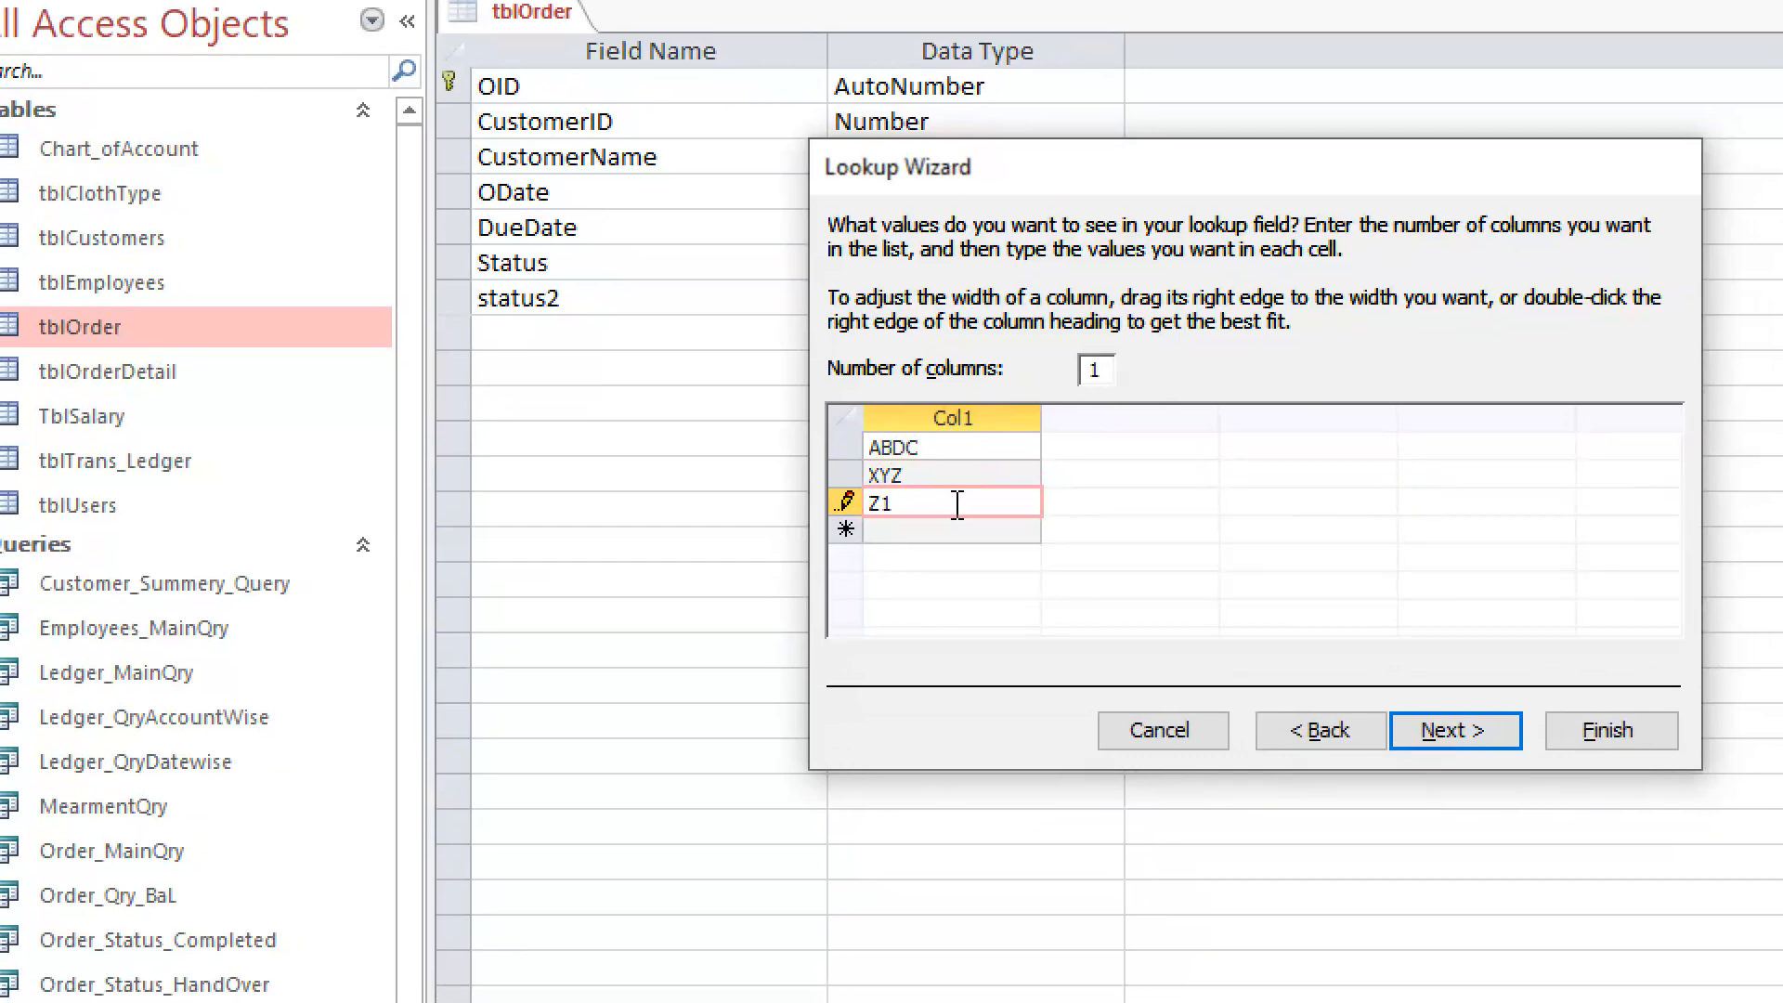
Complete the third lookup value as Z1Y1, limit status2 entries to the list, and finish the Lookup Wizard
type("Y1")
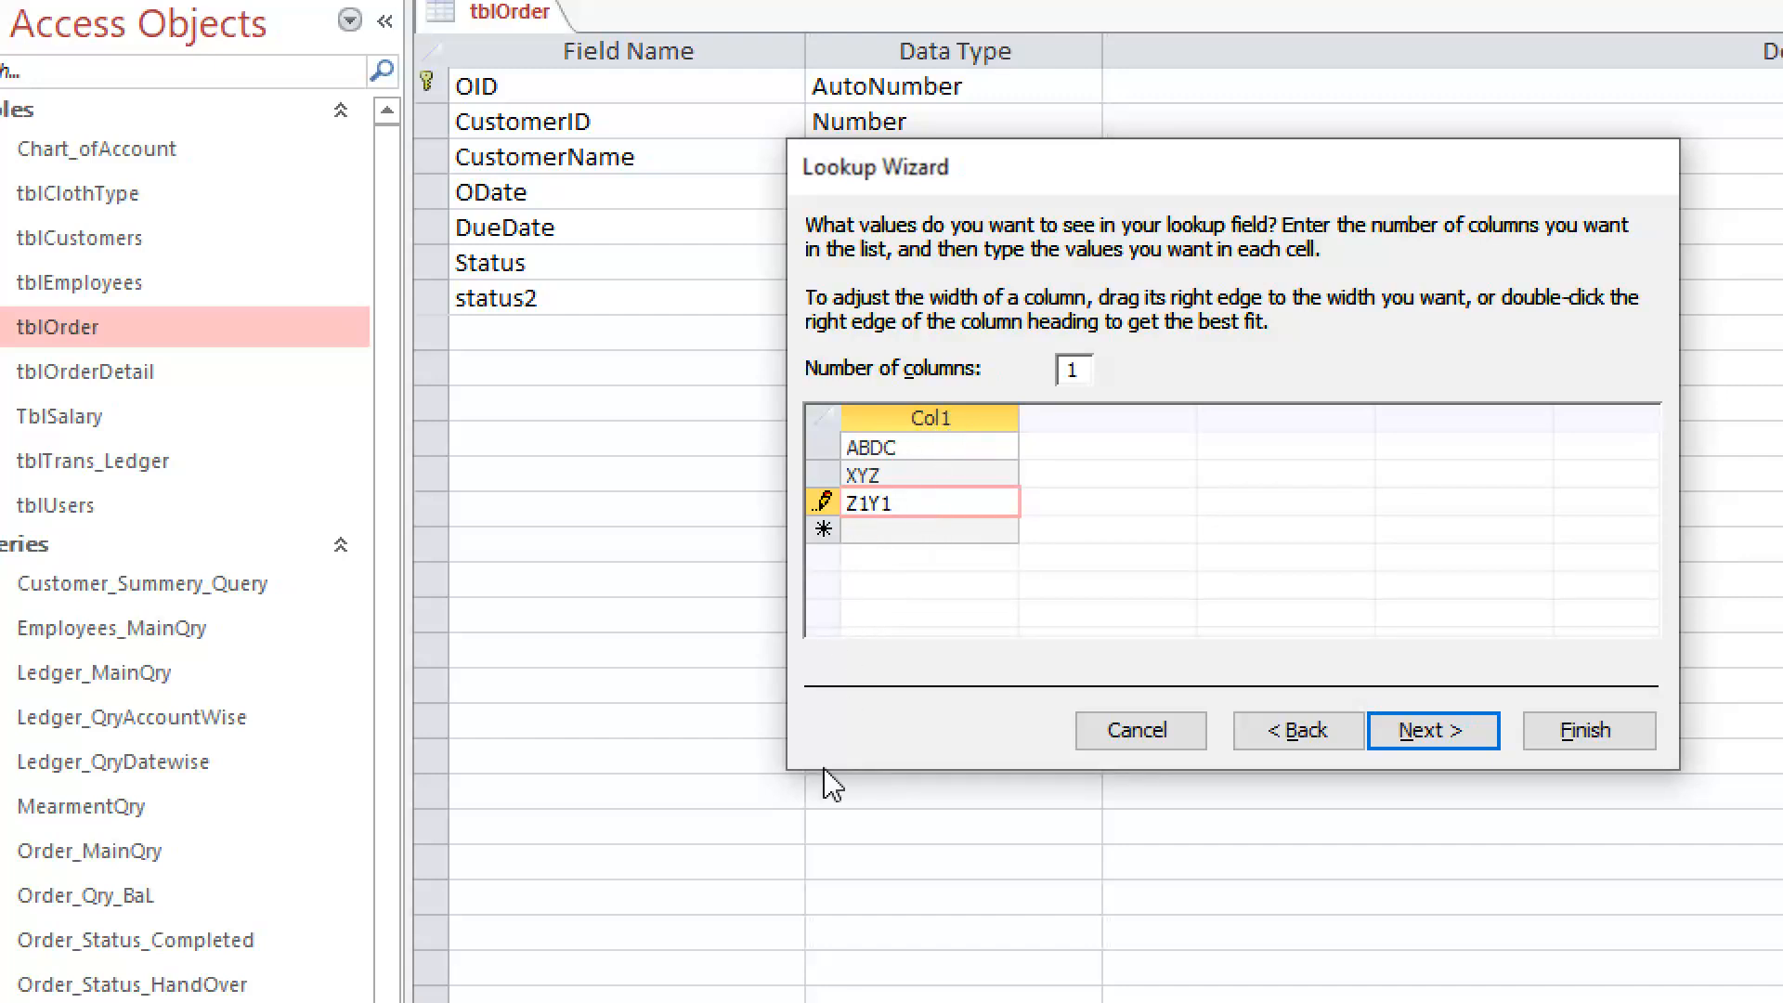
left_click(1456, 733)
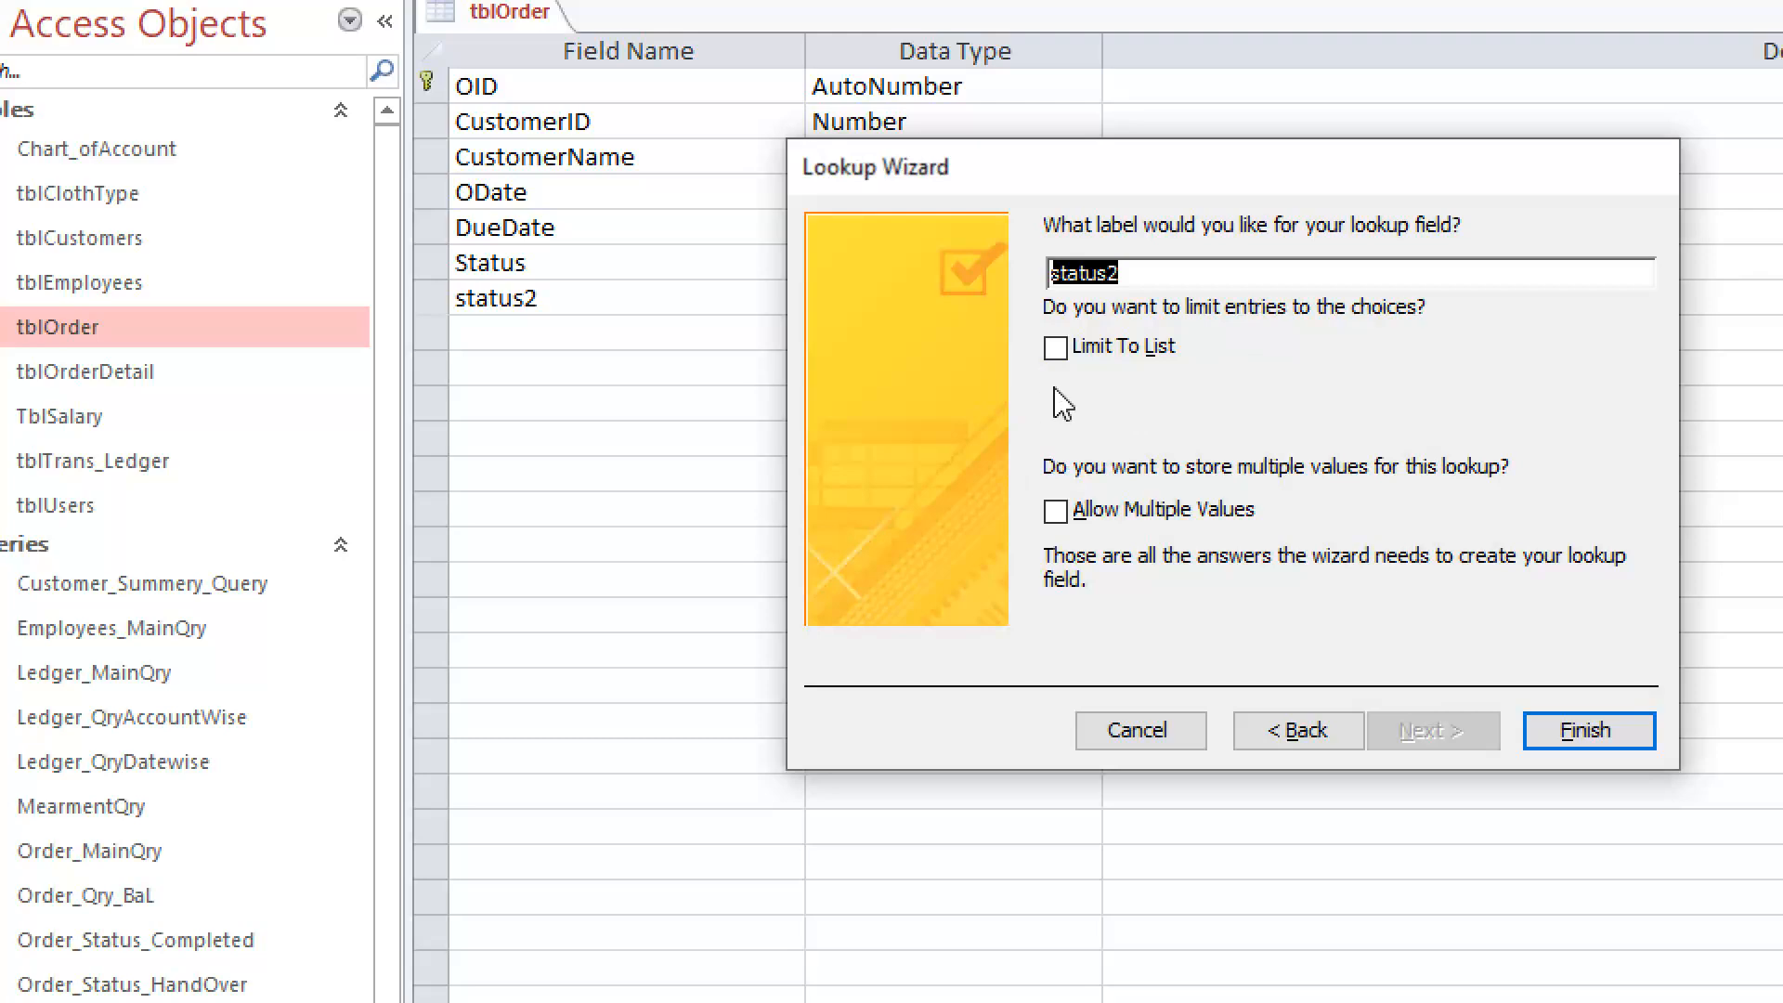
left_click(1081, 371)
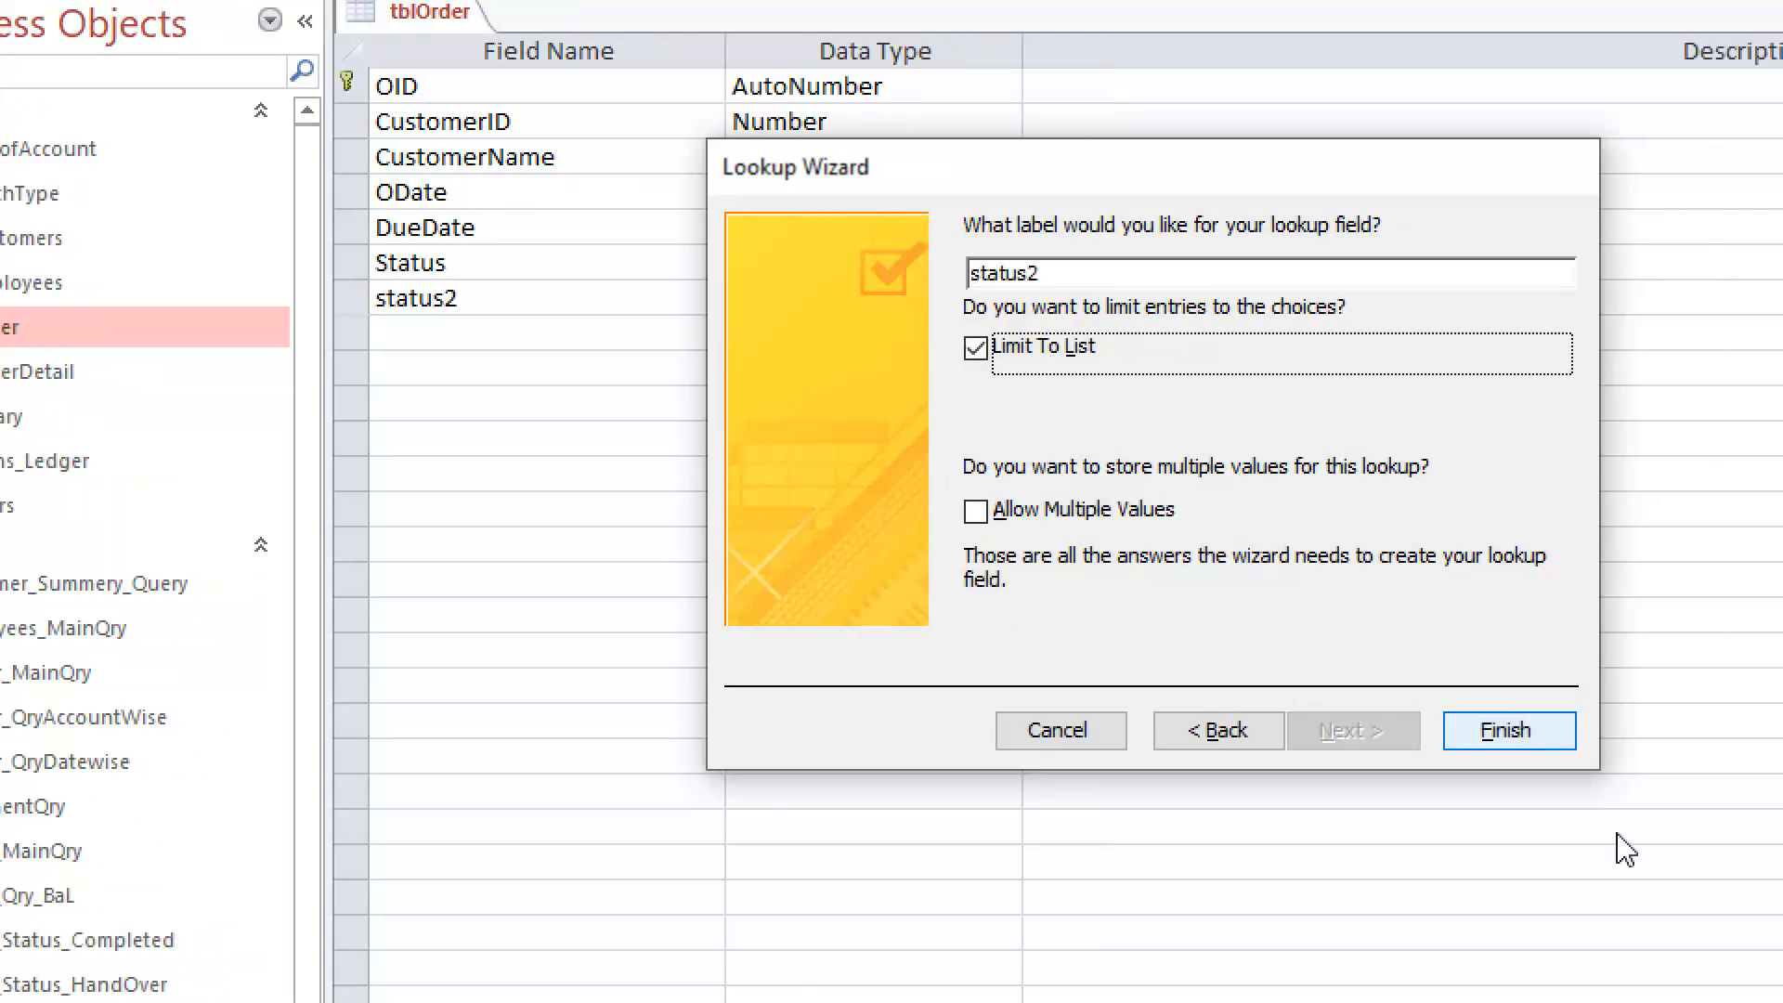
left_click(1607, 738)
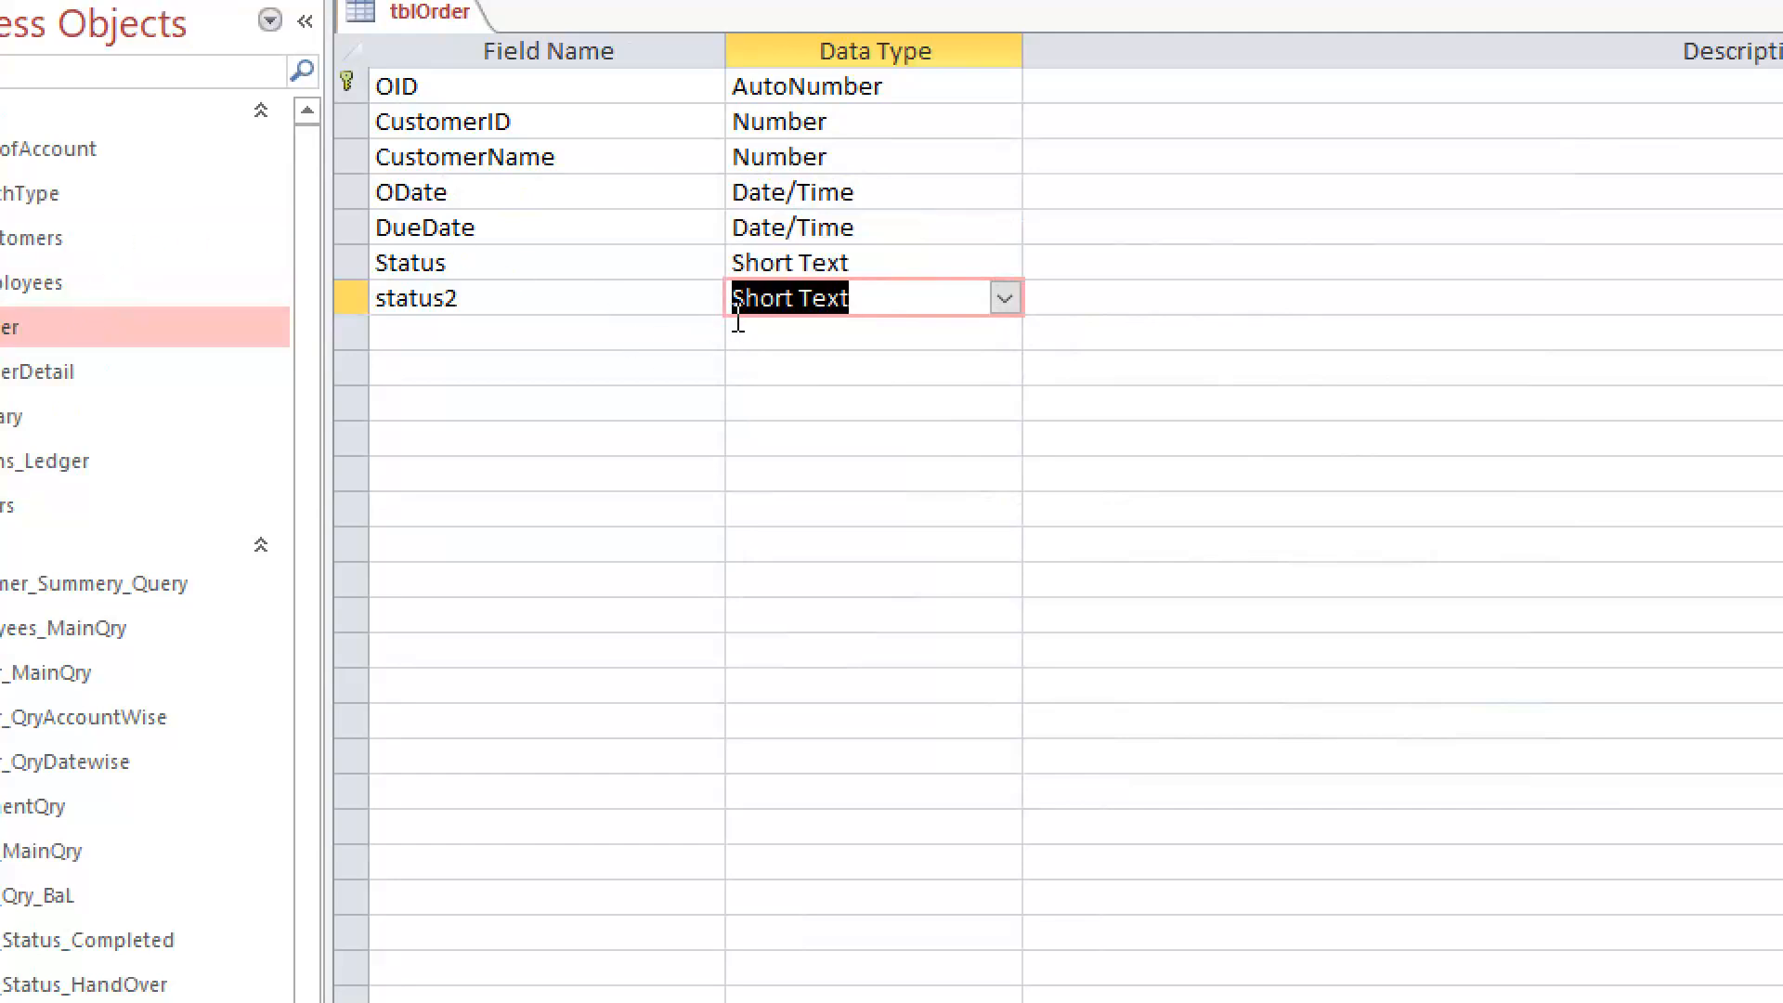
Examine the status2 field's lookup properties, including its display control and row source
left_click(478, 1002)
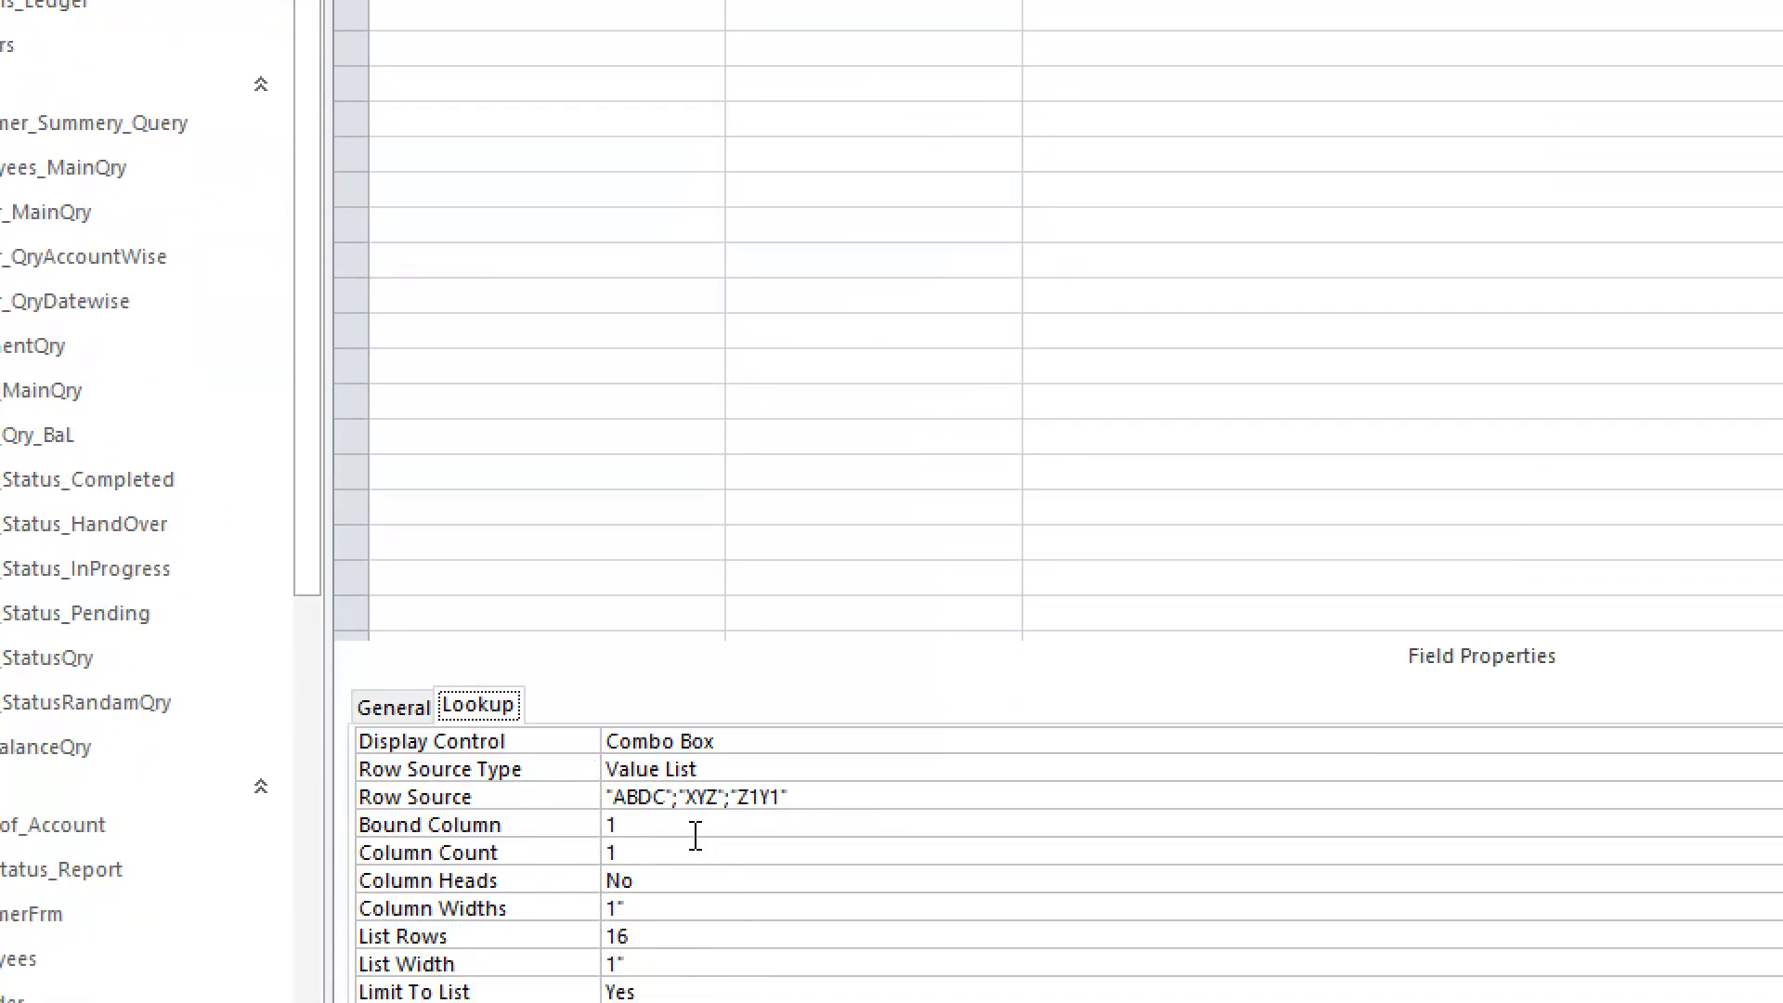
left_click(757, 746)
left_click_drag(616, 810, 778, 814)
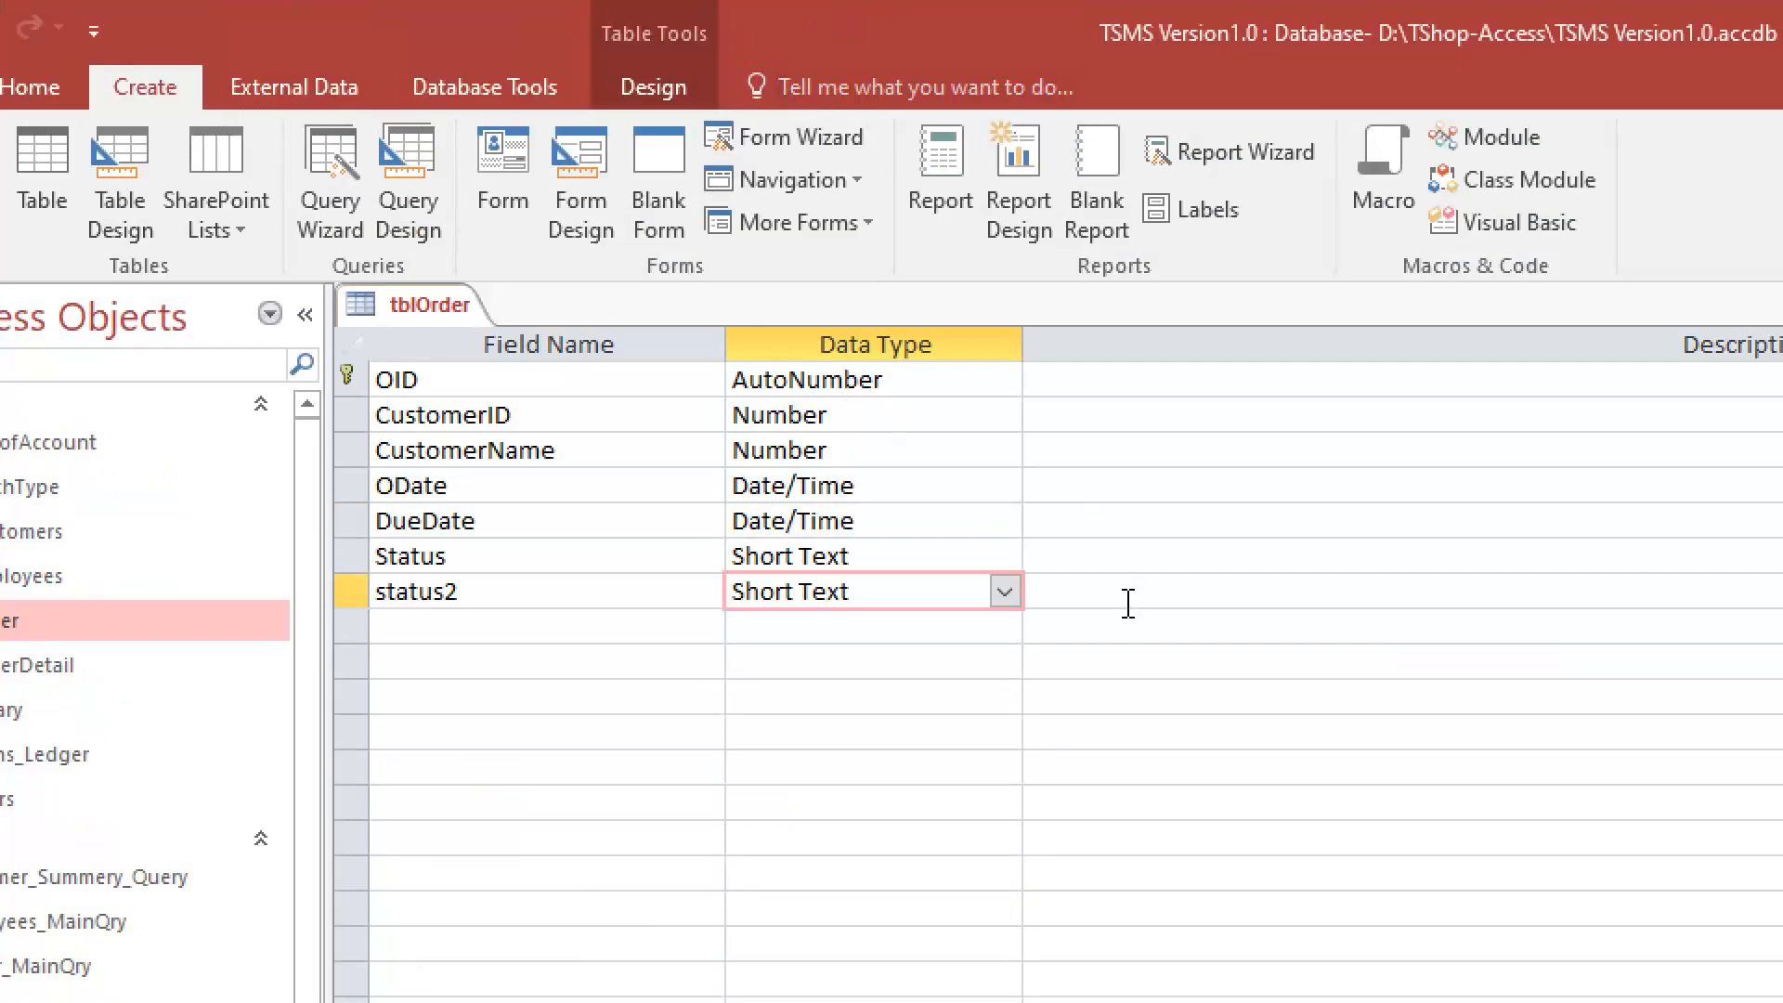
Delete the status2 field row from the tblOrder design
left_click(1126, 597)
left_click(350, 593)
right_click(350, 593)
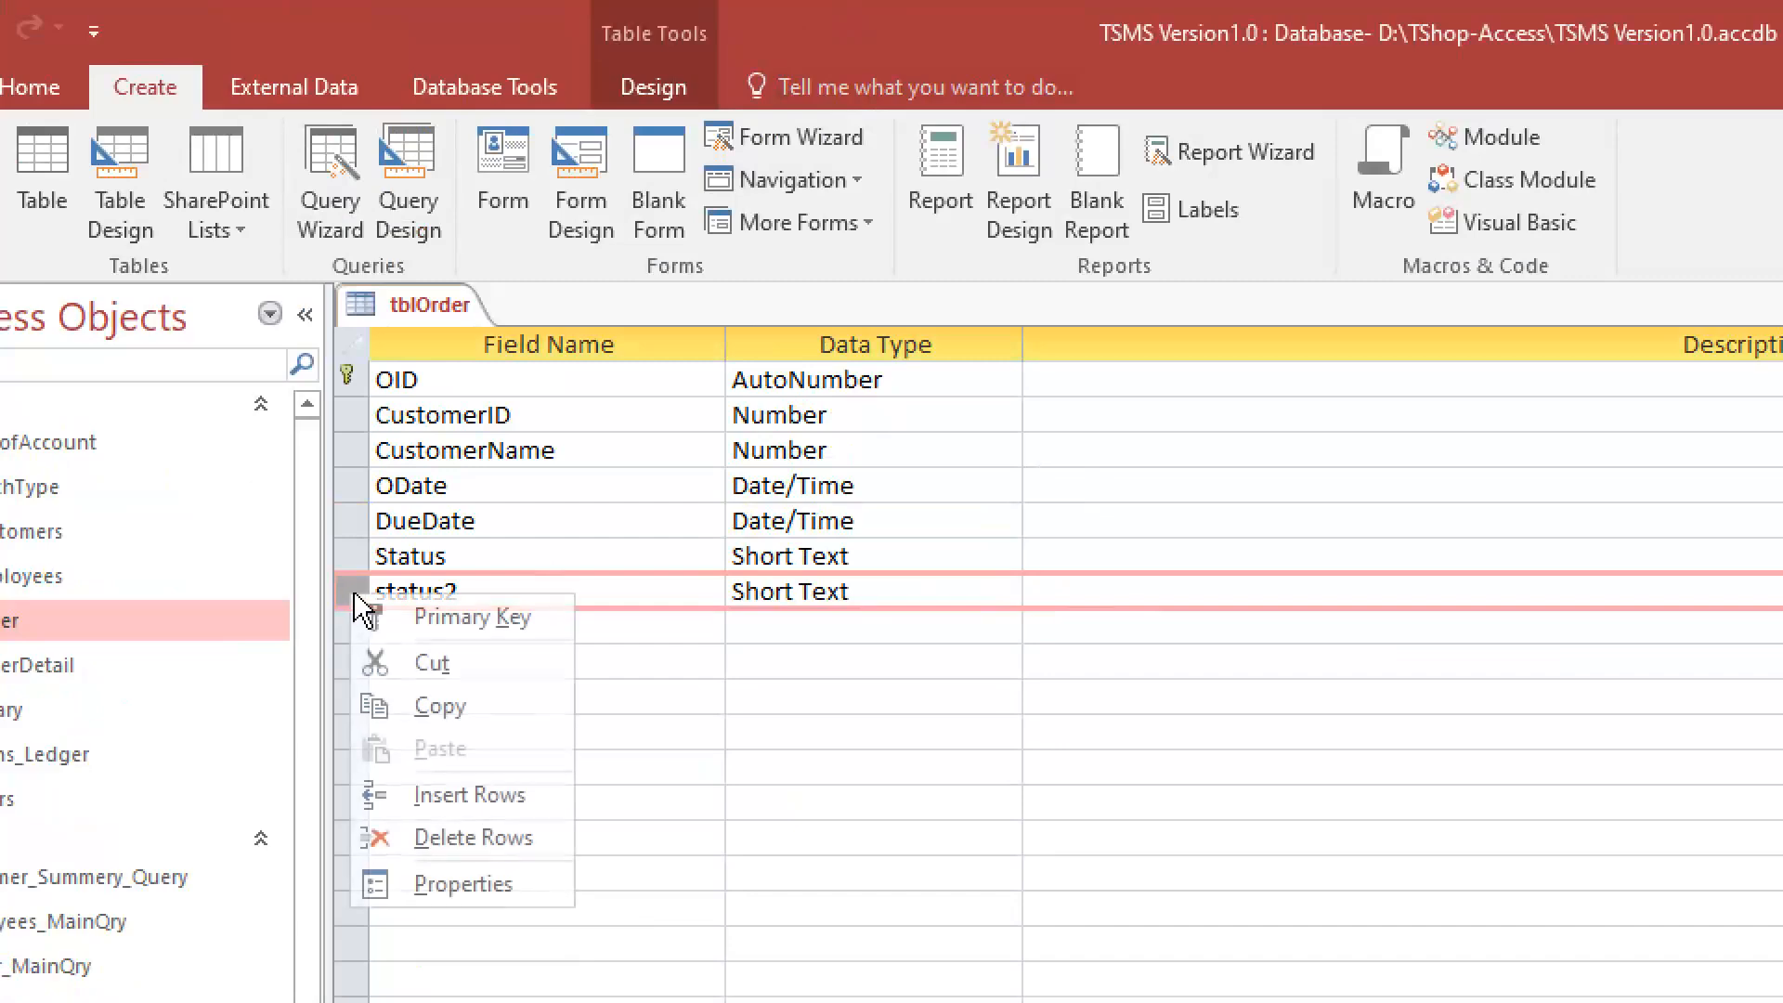
left_click(459, 841)
left_click(1061, 548)
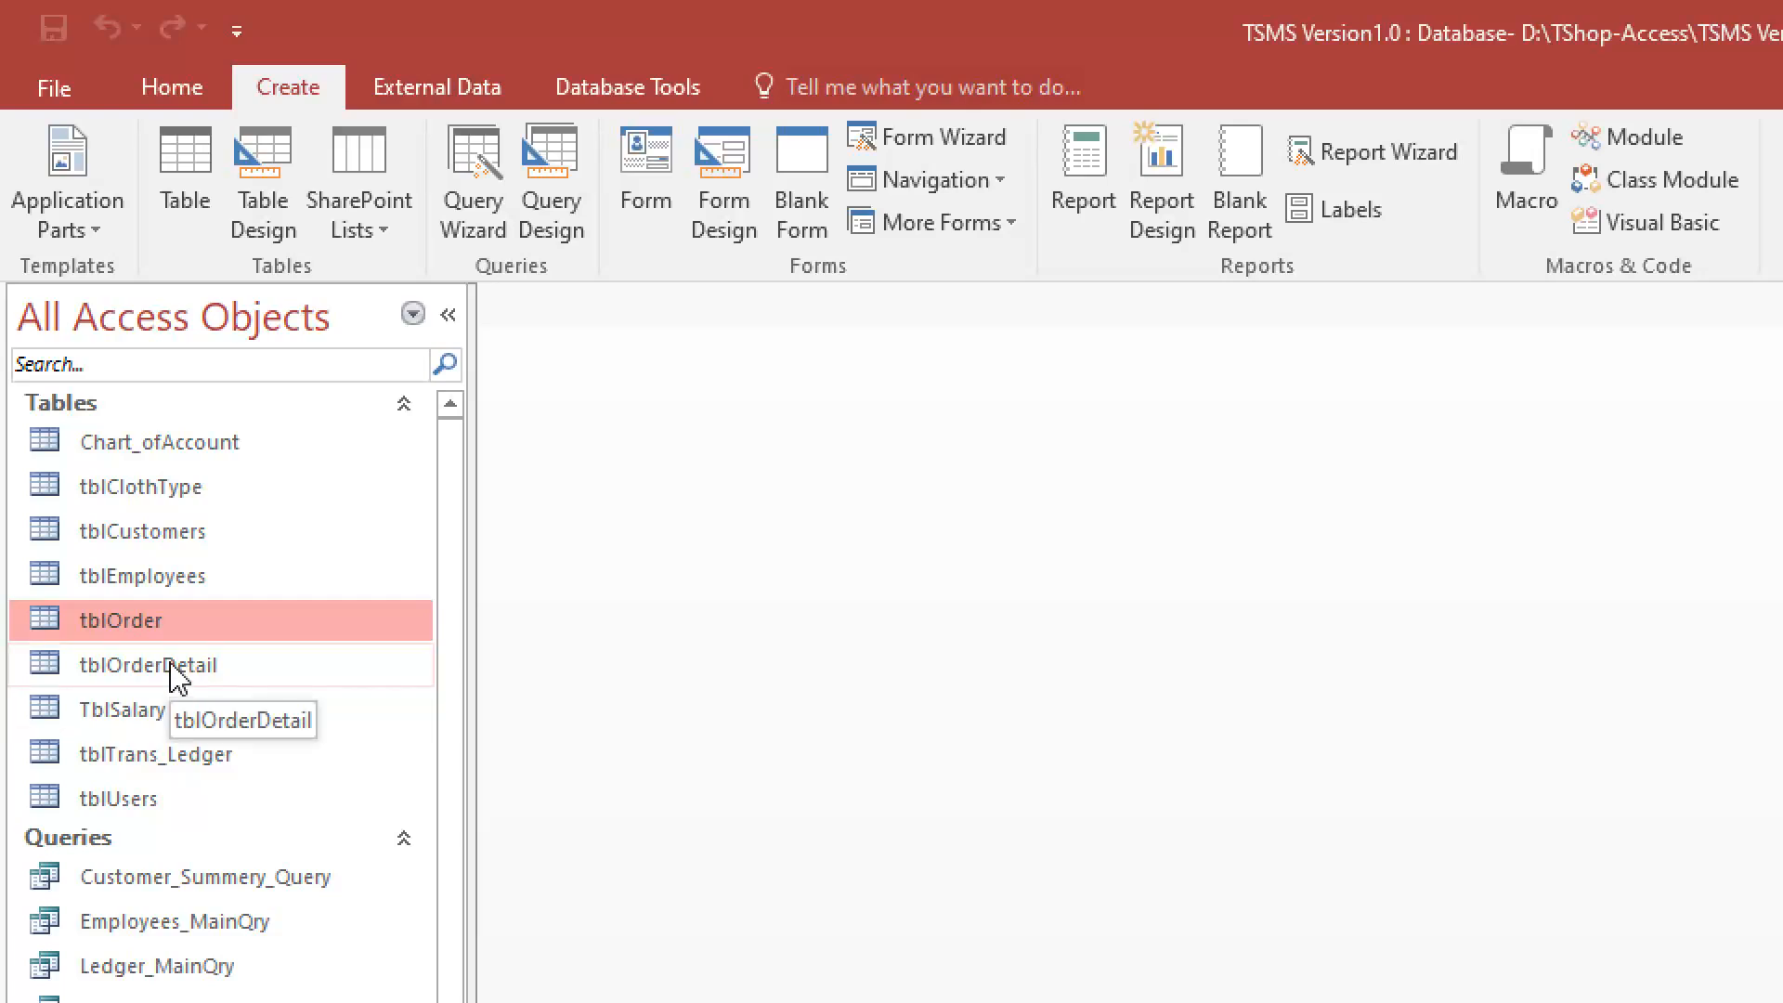
Open tblOrderDetail in Design View and review its ODID and OID fields
left_click(176, 679)
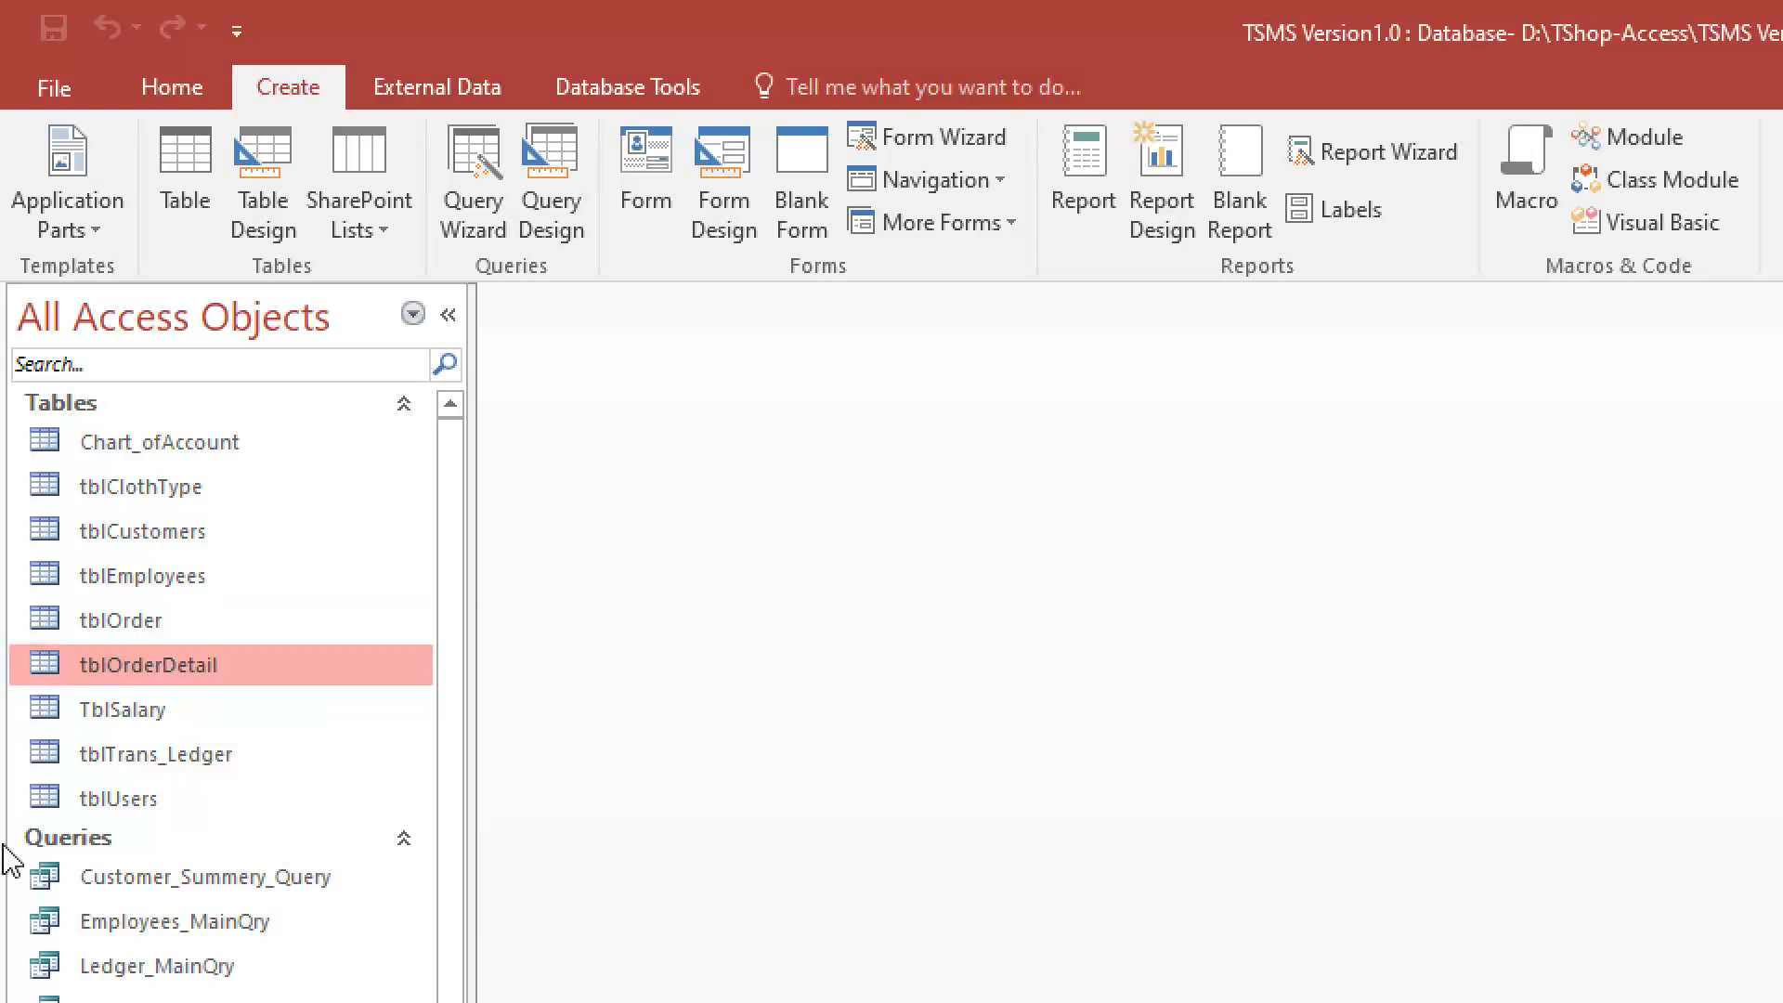
right_click(197, 666)
left_click(293, 736)
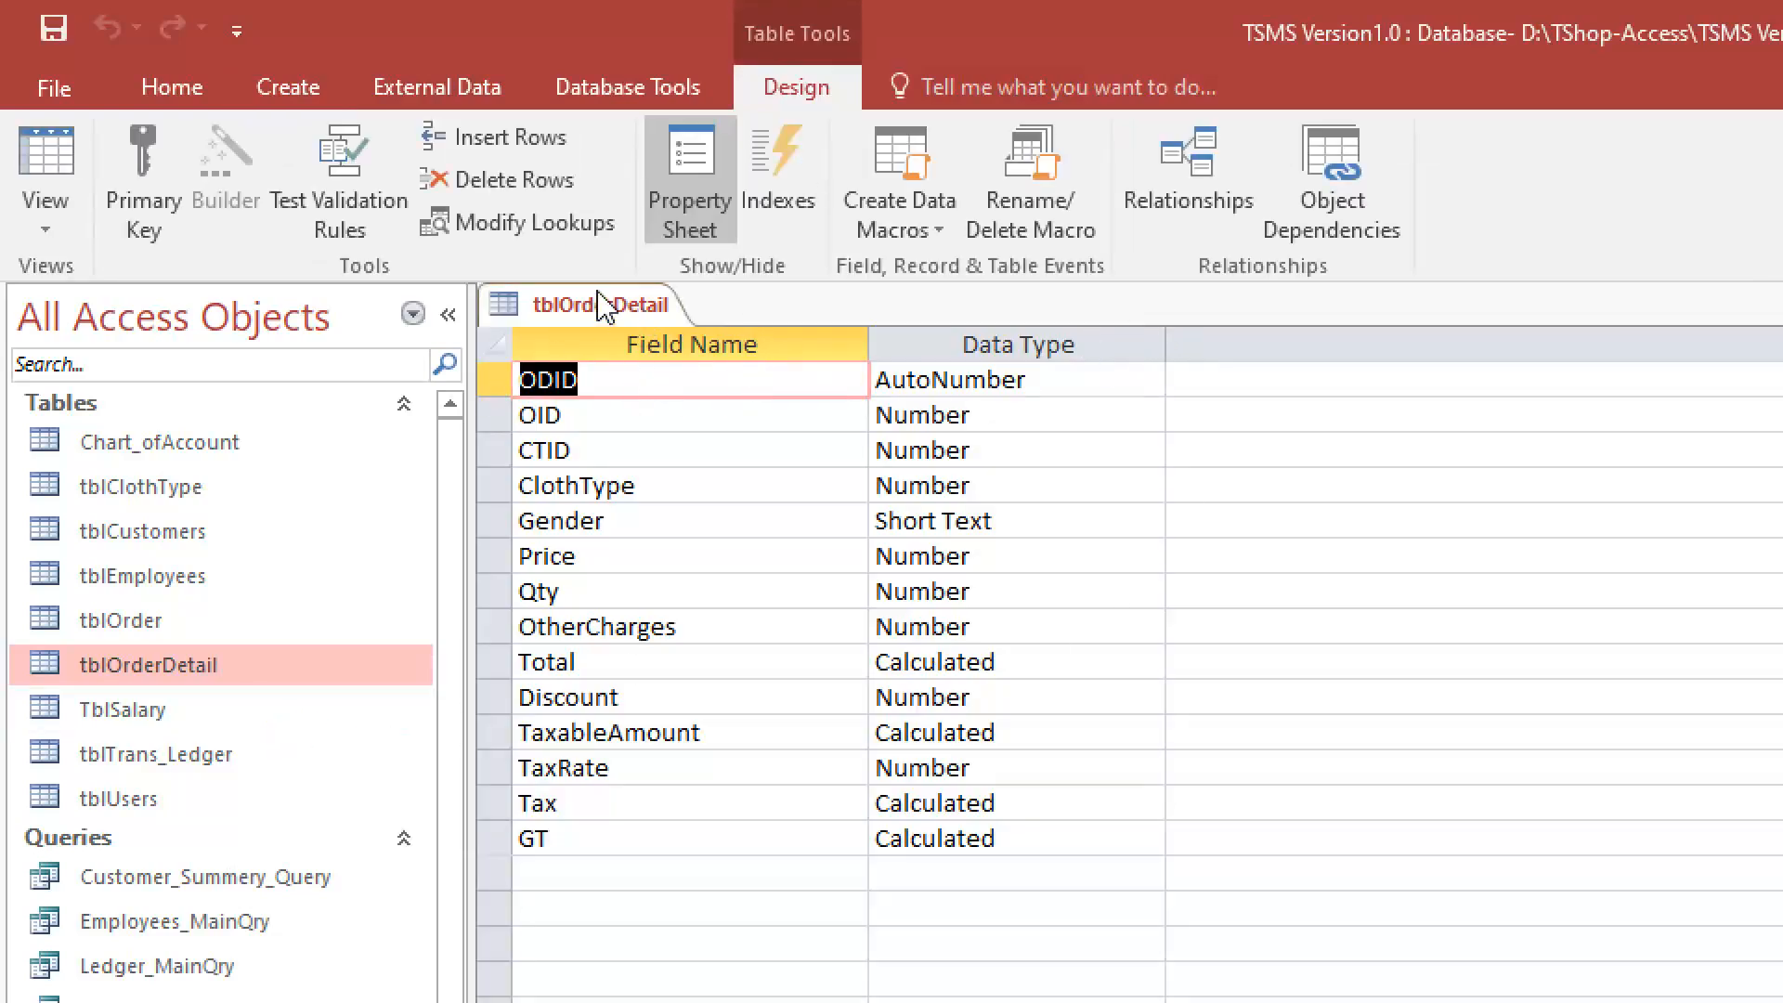
left_click(599, 383)
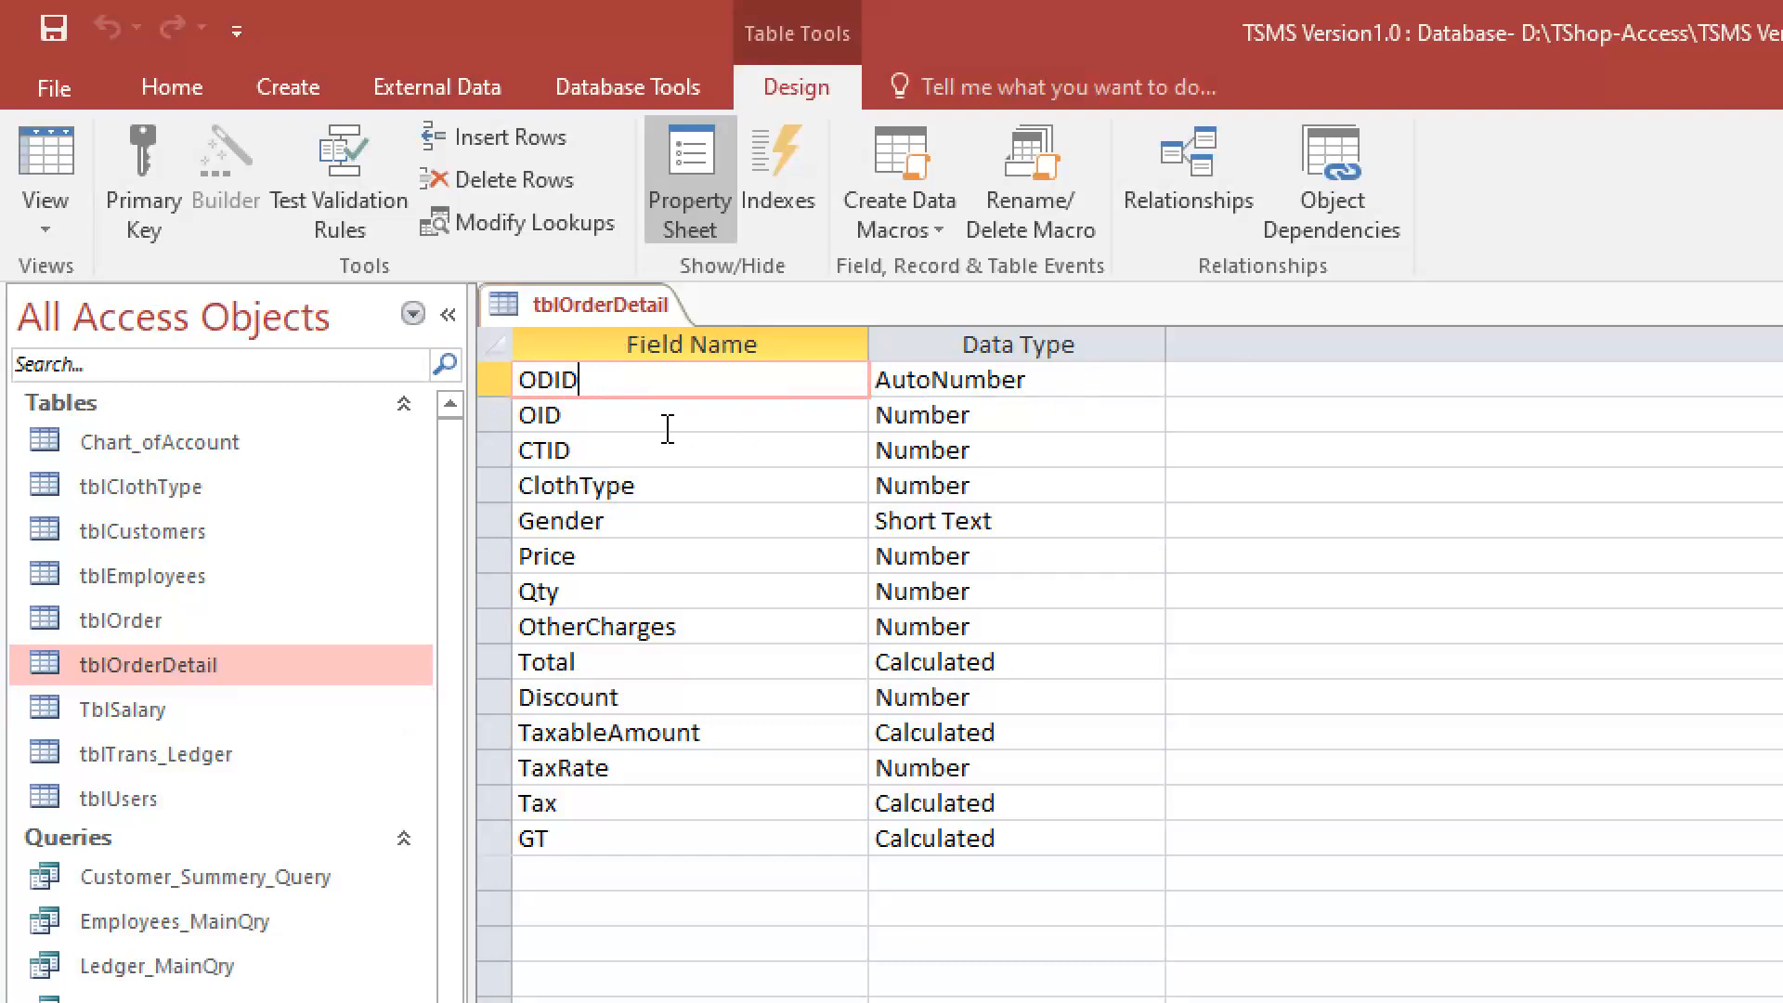
left_click(508, 419)
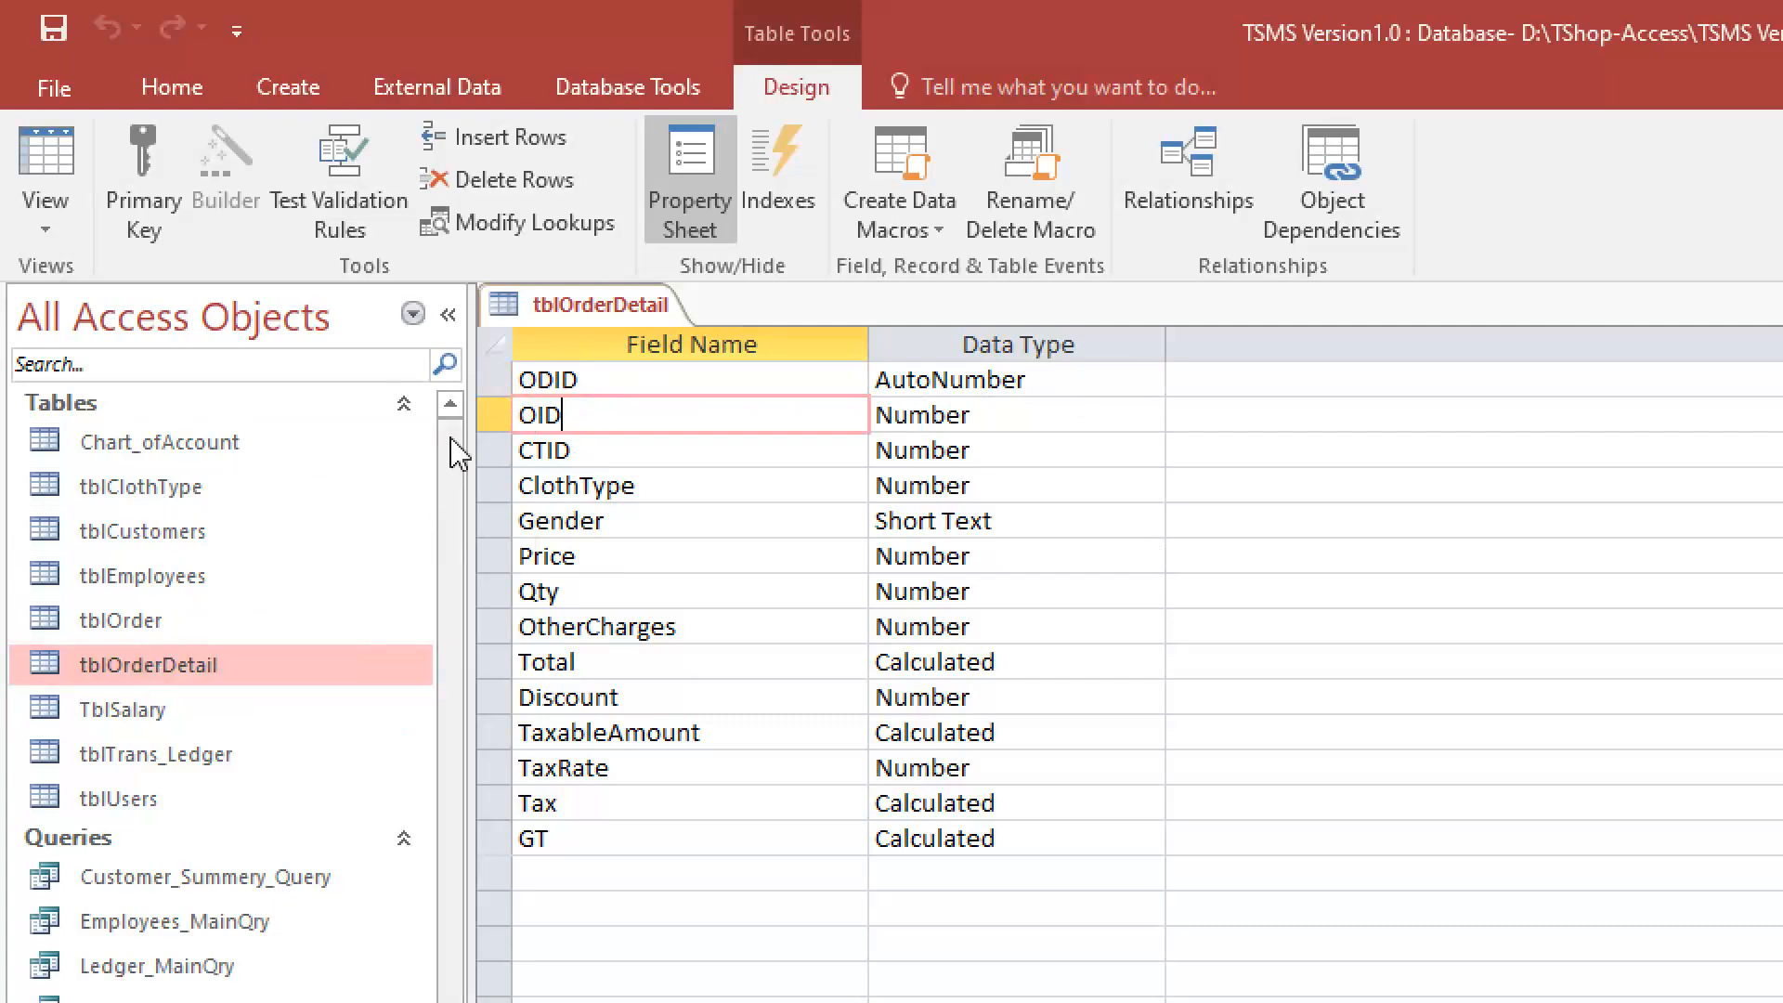
left_click(1047, 433)
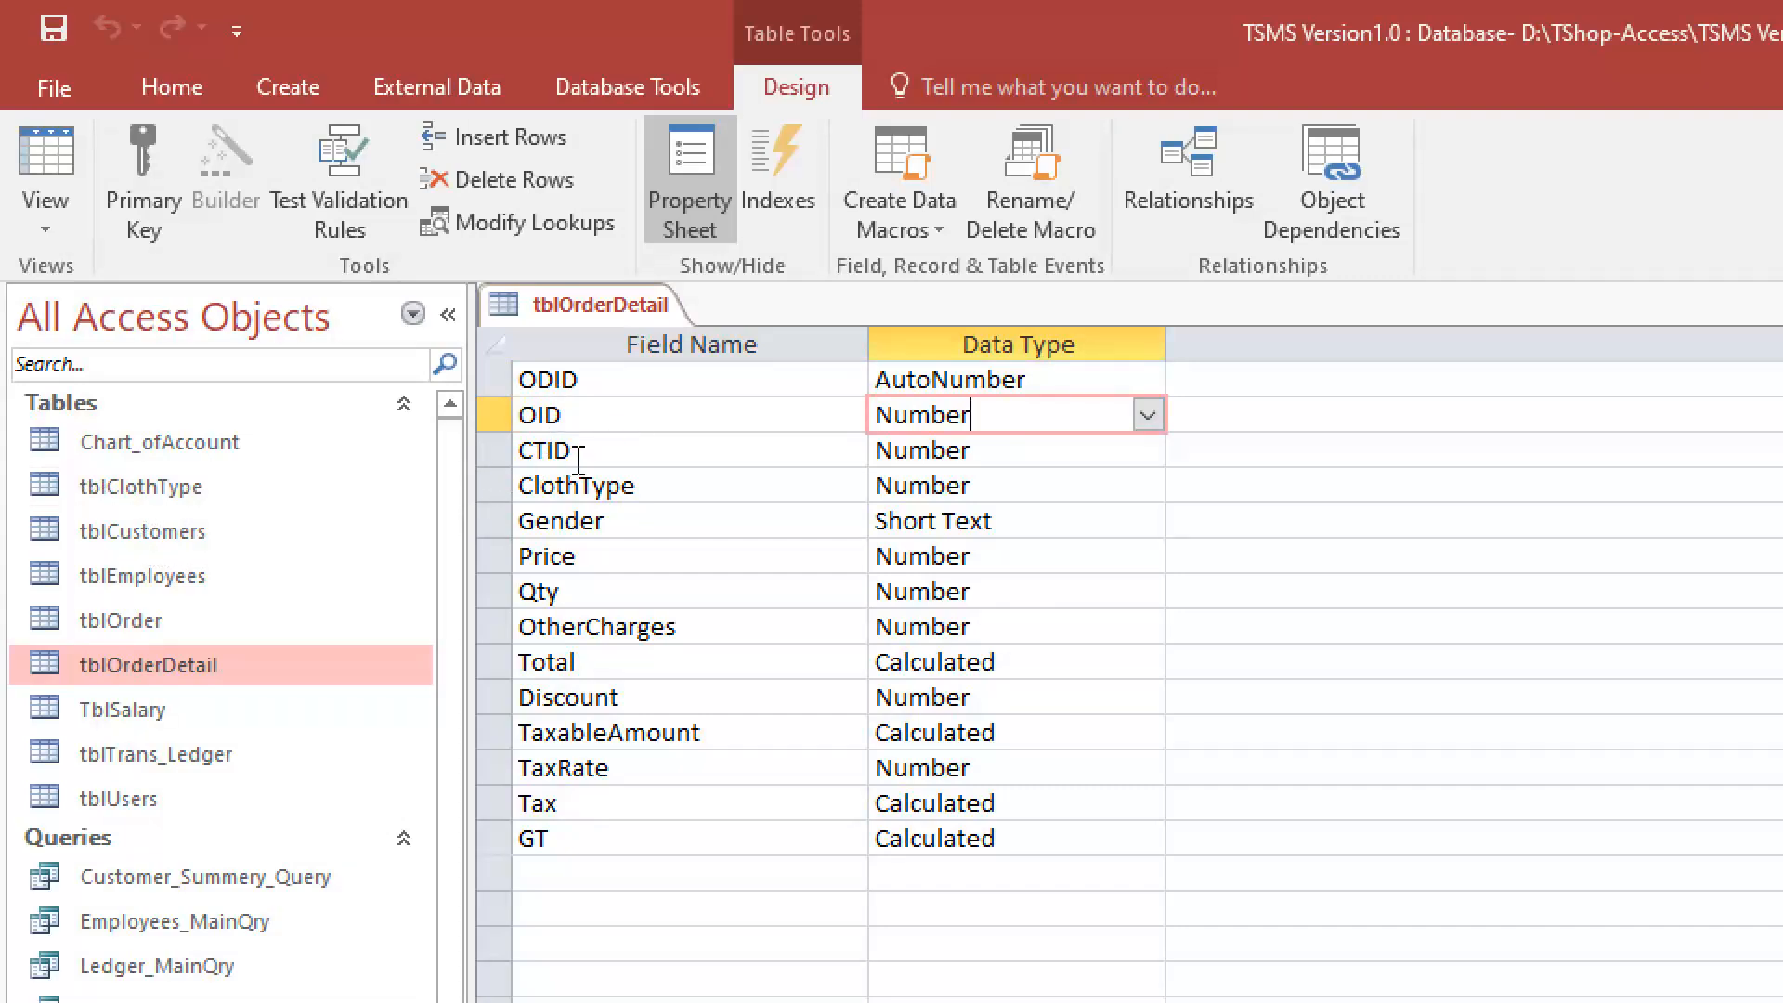
Describe the OID field as "order table id" and the CTID field as "cloth type table id"
left_click(1249, 409)
type("order")
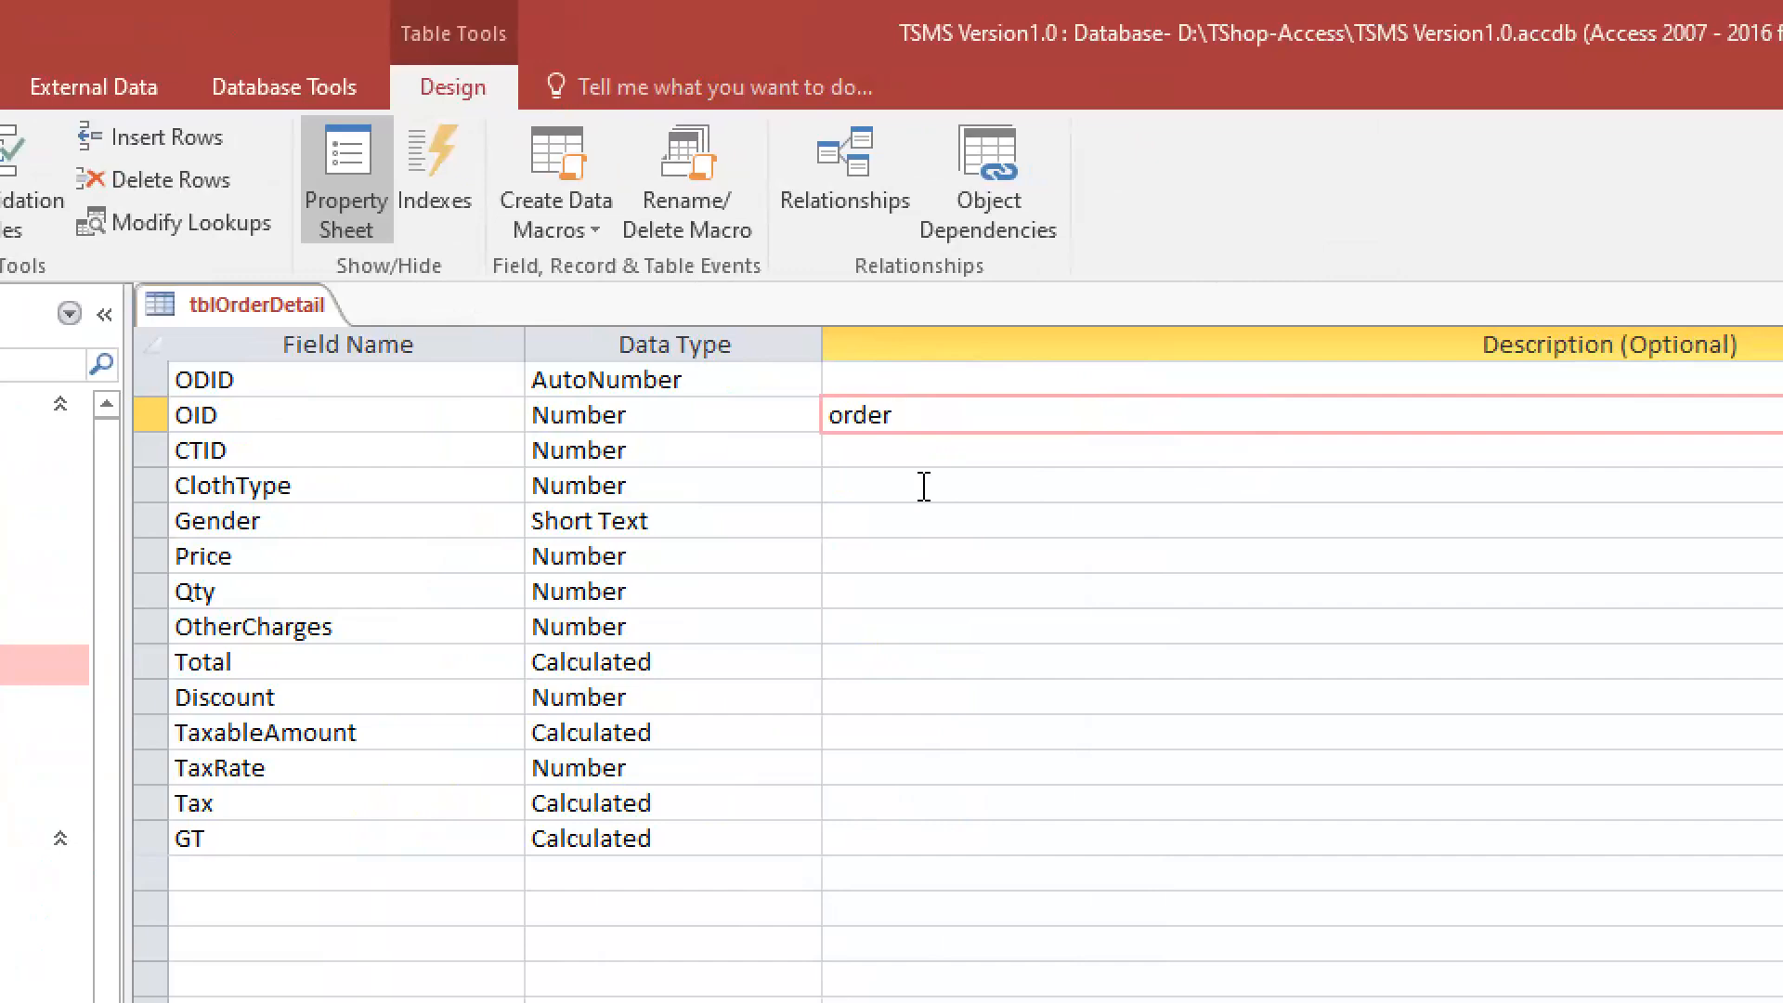
type(" table id")
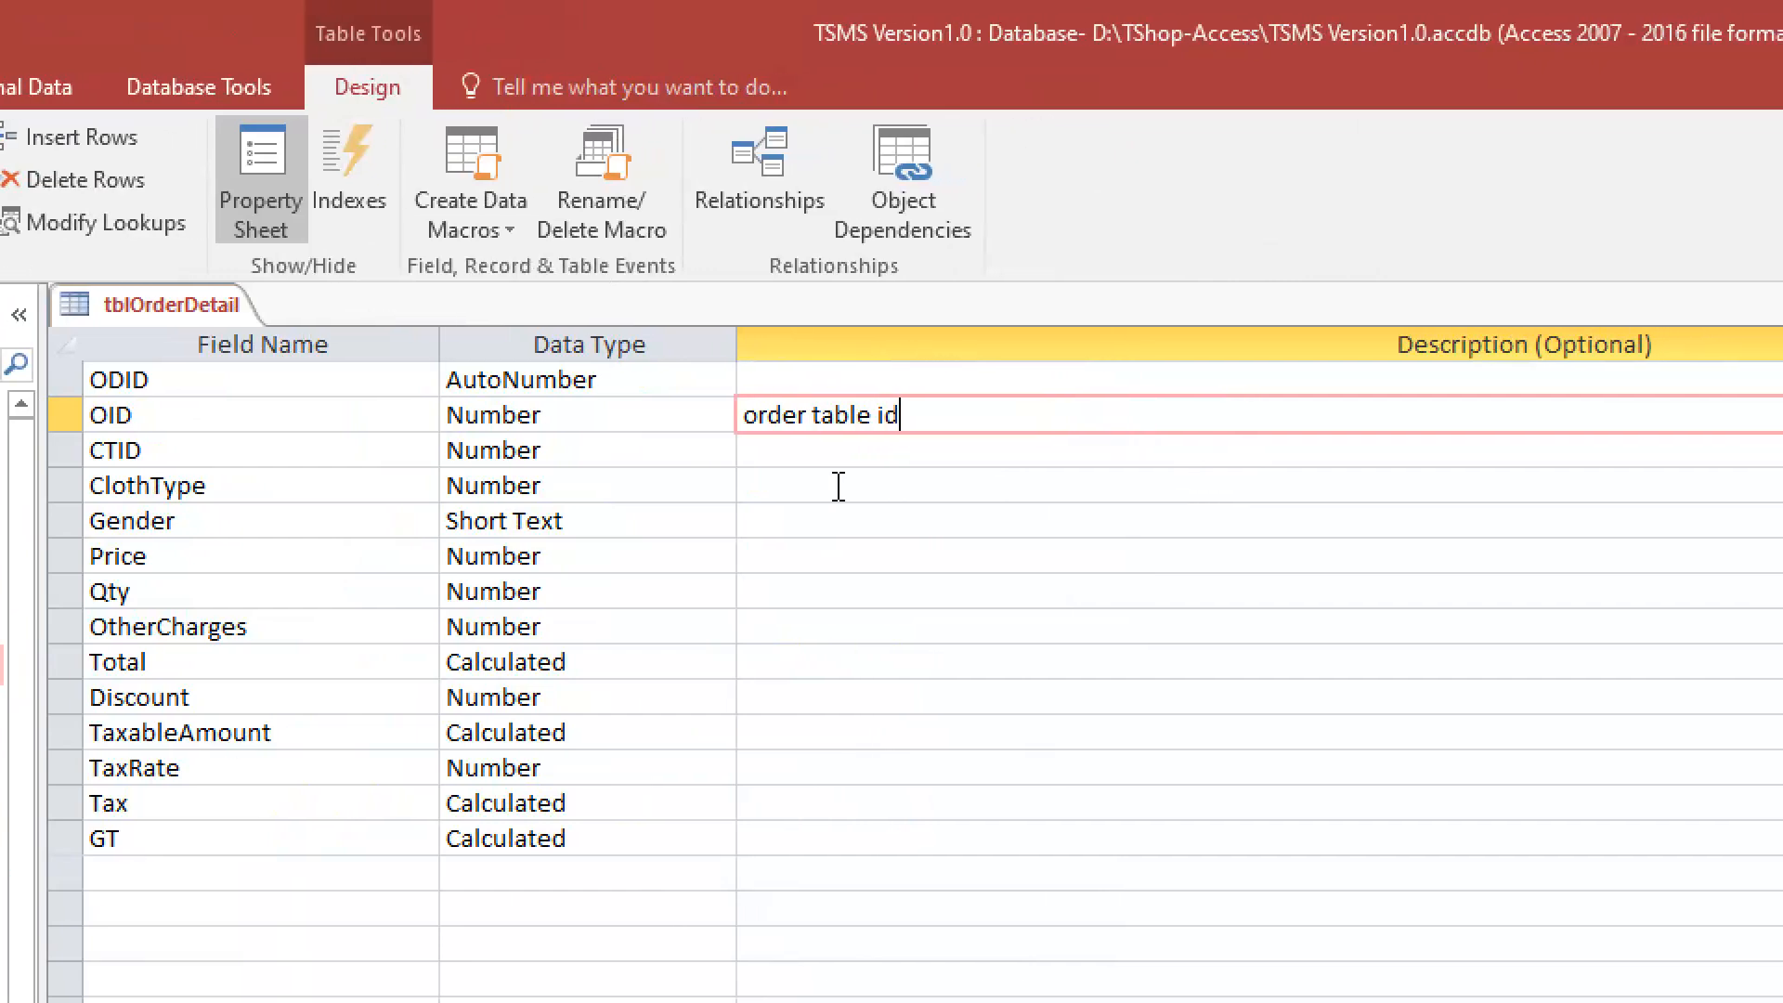
left_click(796, 451)
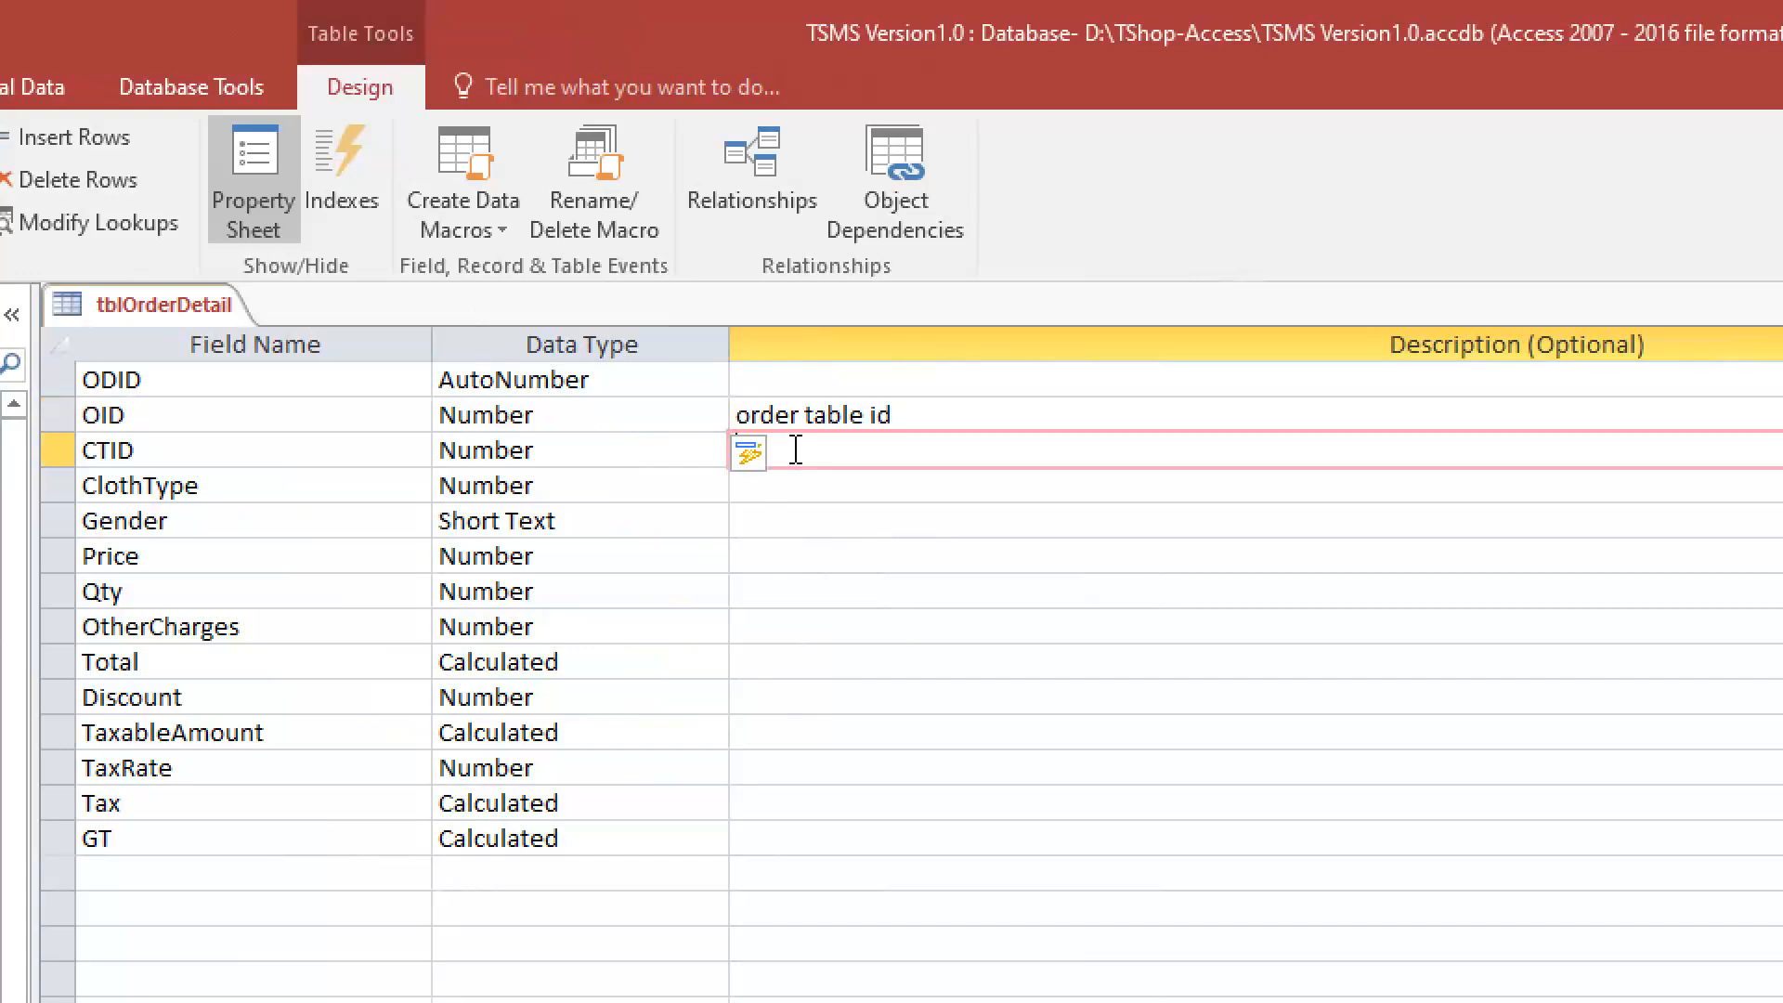
type("cl")
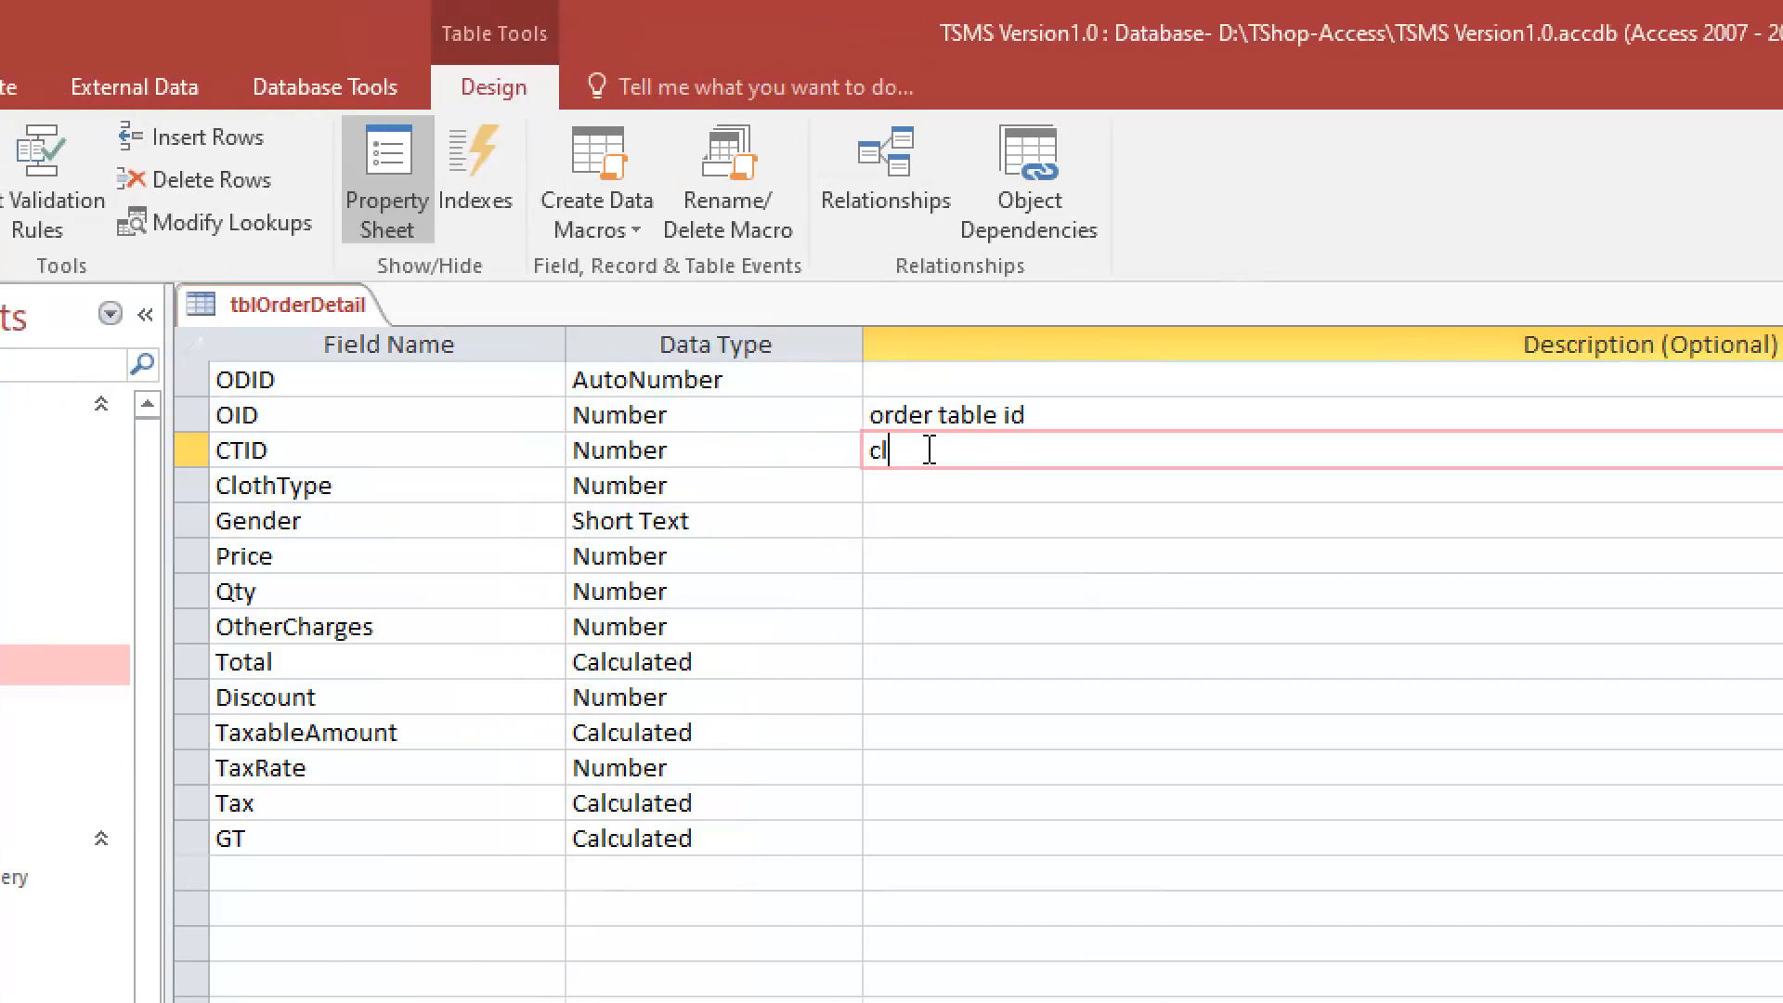
type("oth type t")
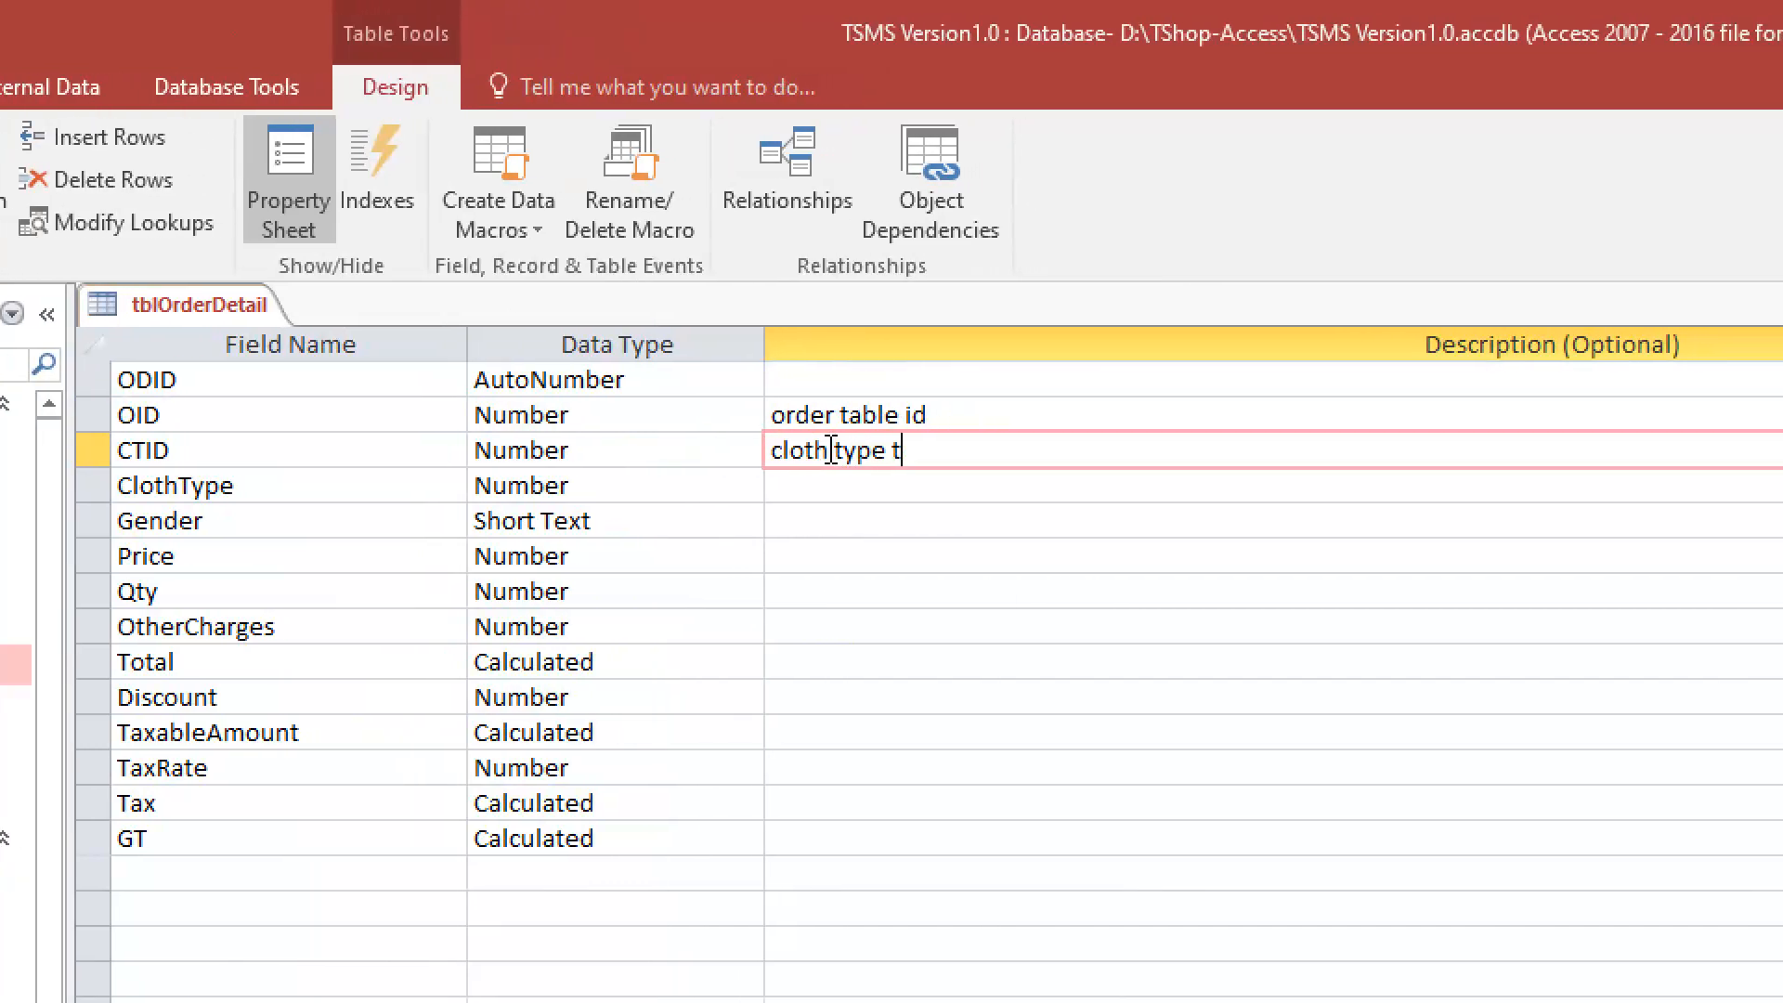
type("able id")
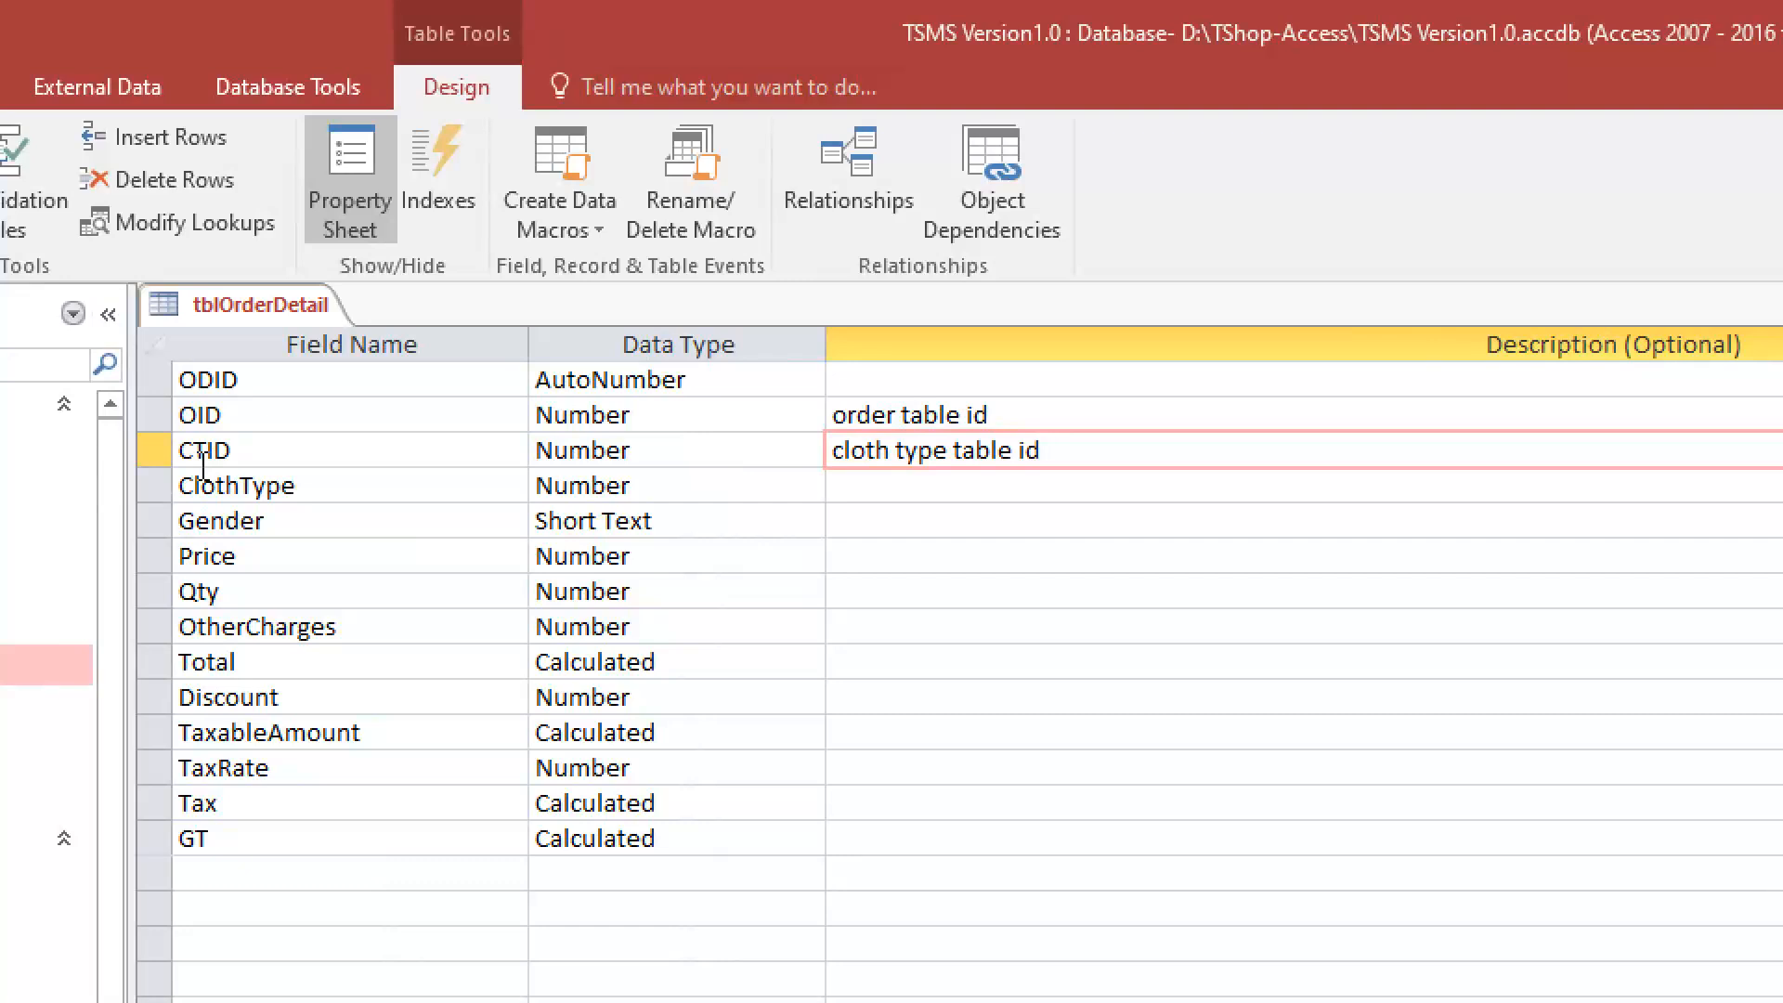
Examine the ClothType field and the Gender field's data type and field properties
left_click(341, 486)
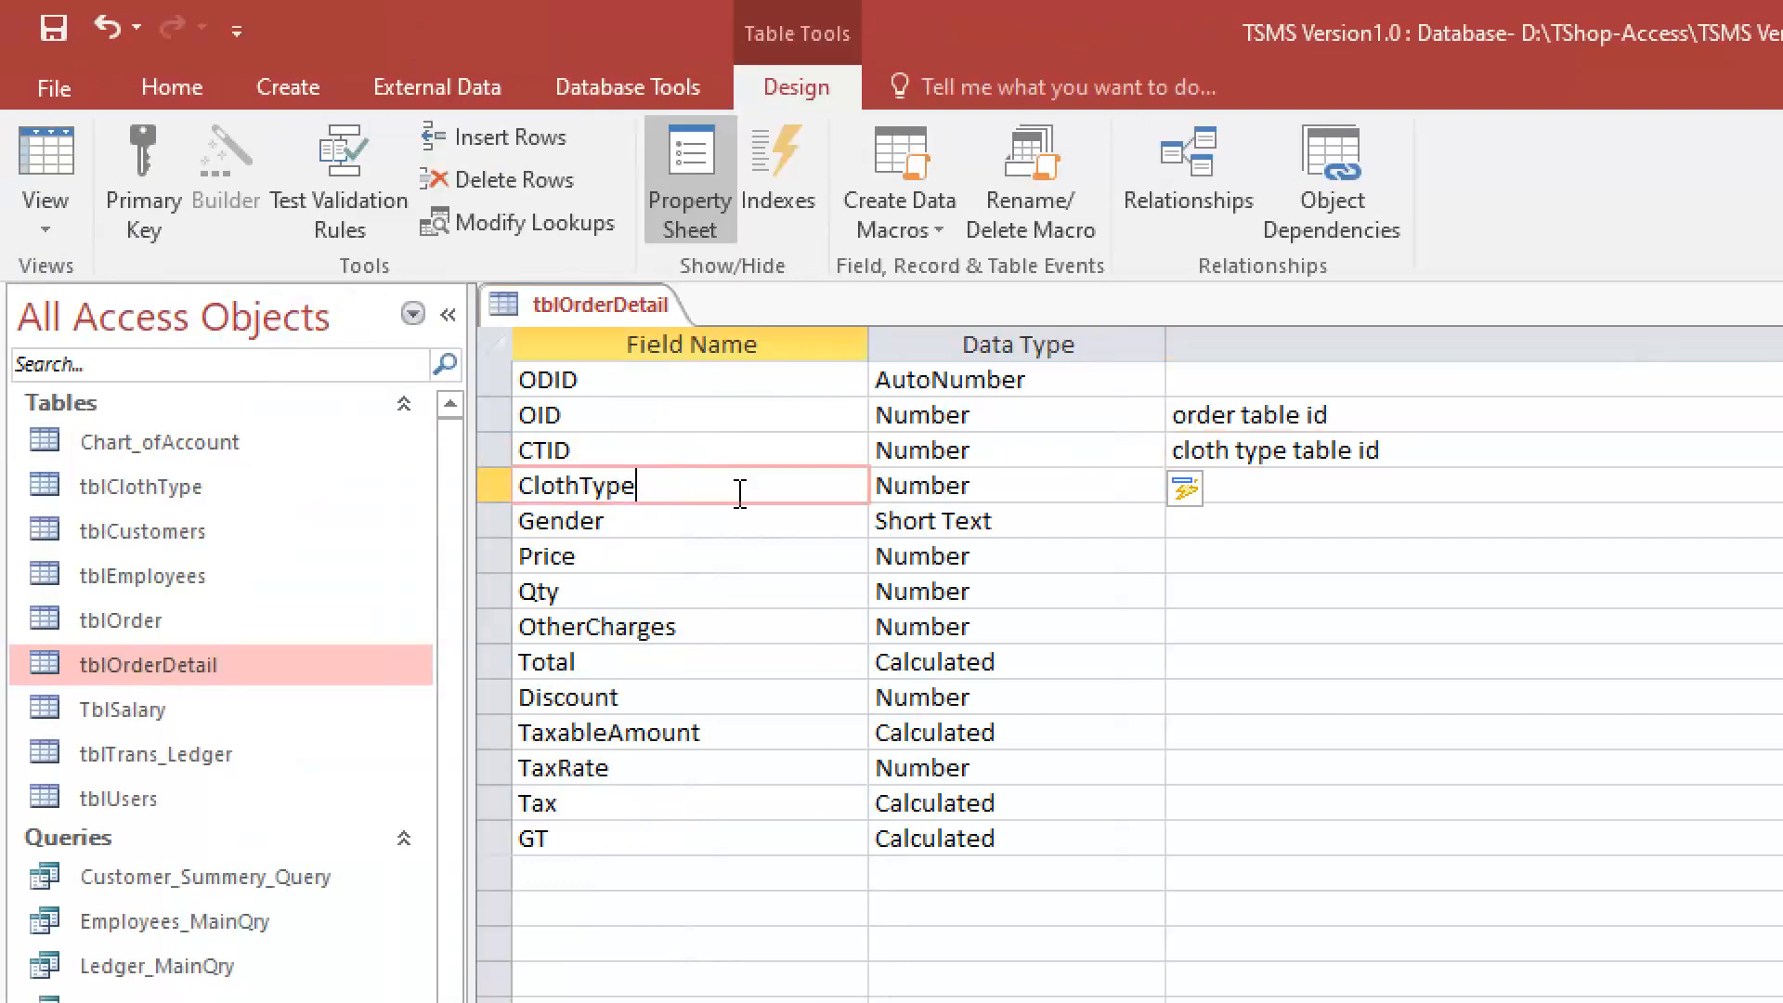
left_click(628, 521)
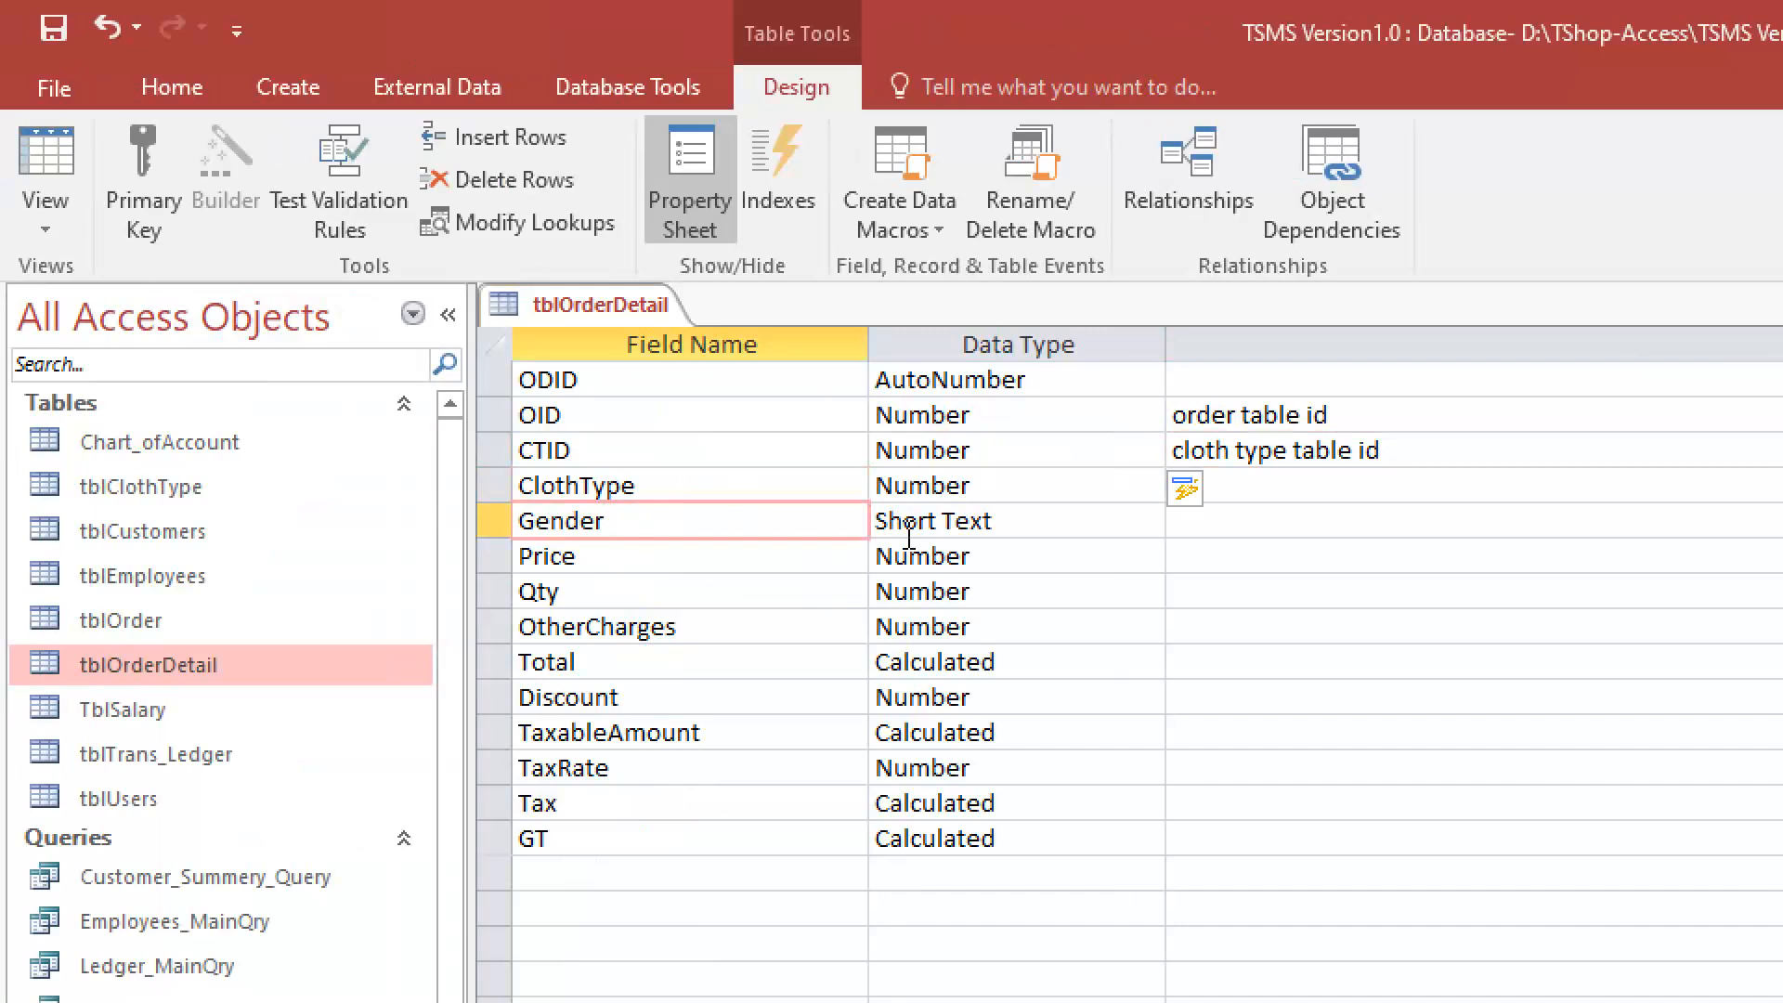
left_click(1019, 526)
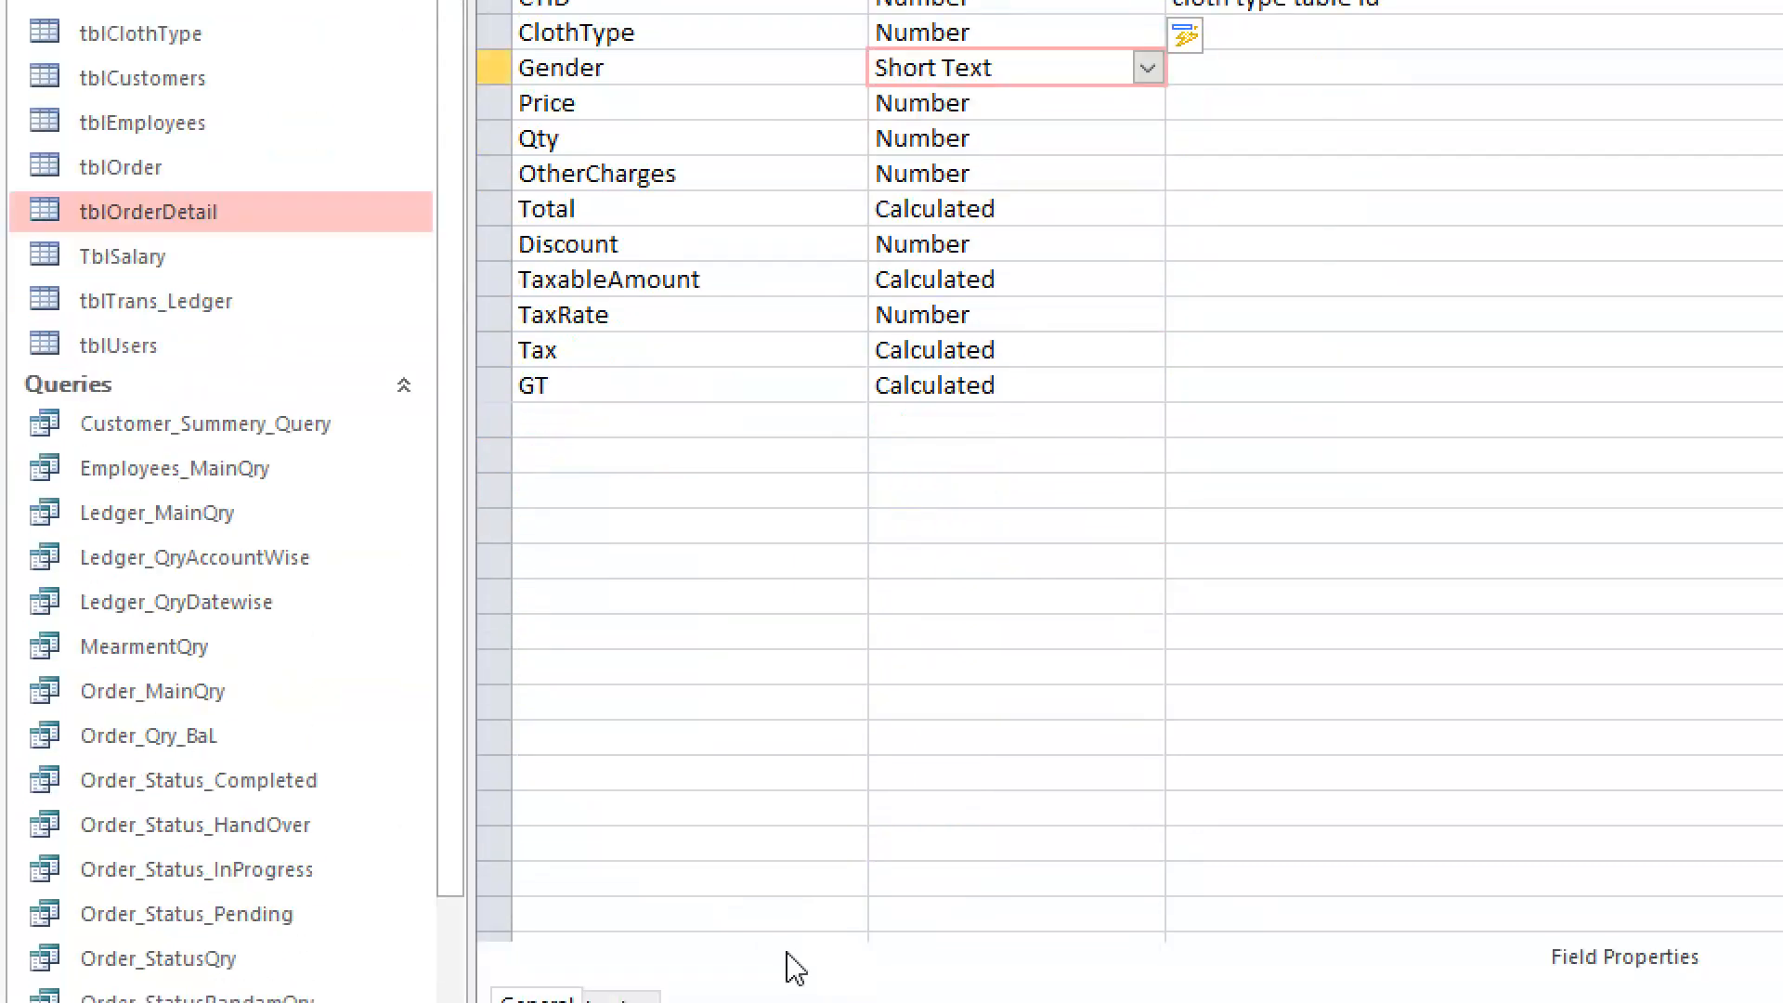
left_click(622, 852)
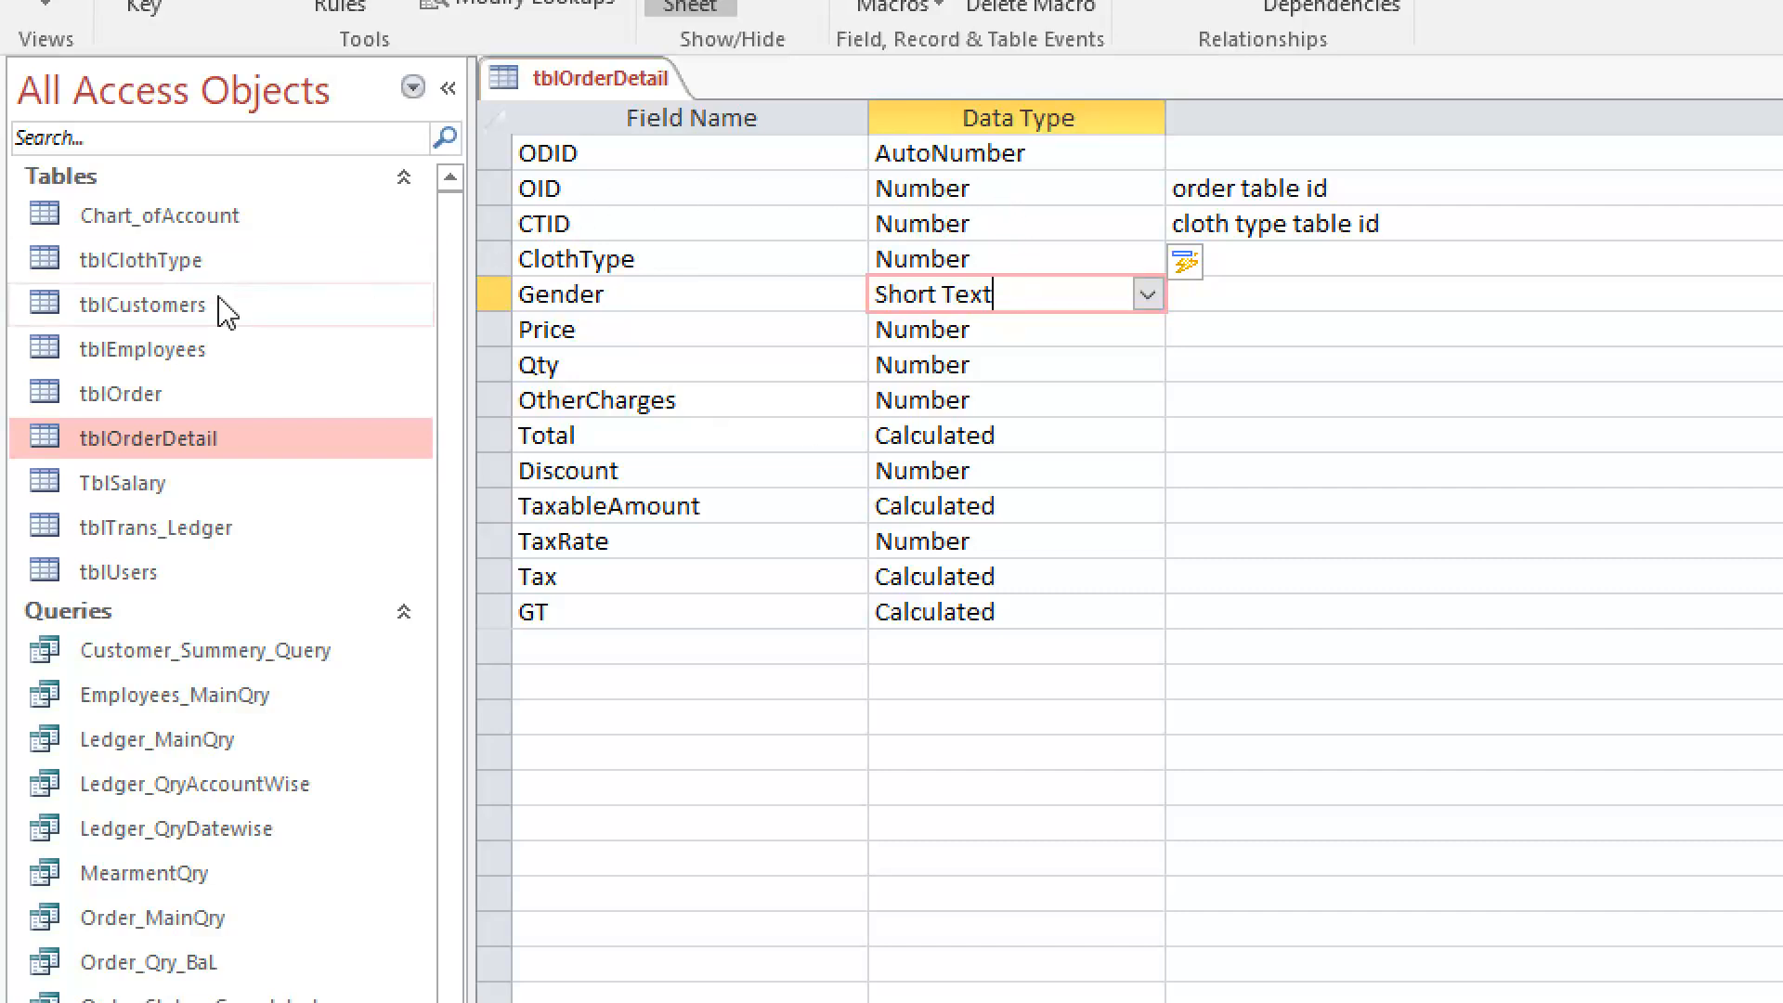
Review the names and data types of the Price, Qty and OtherCharges fields
left_click(609, 316)
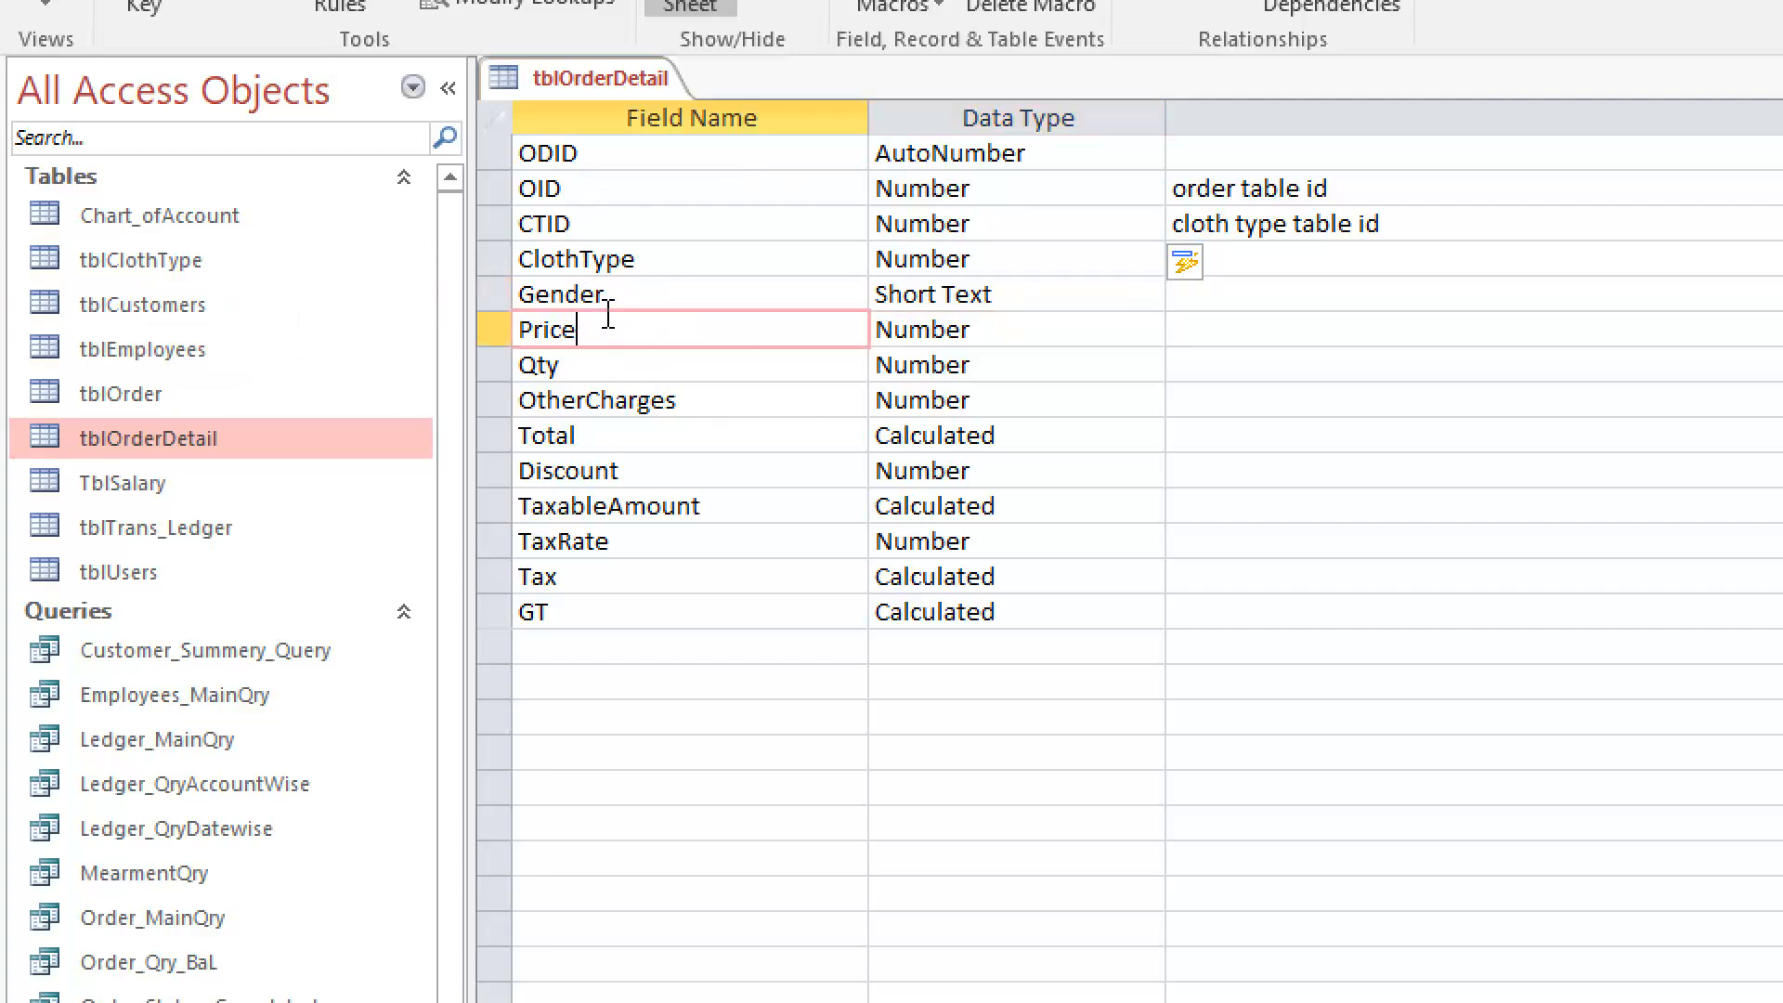
left_click(989, 335)
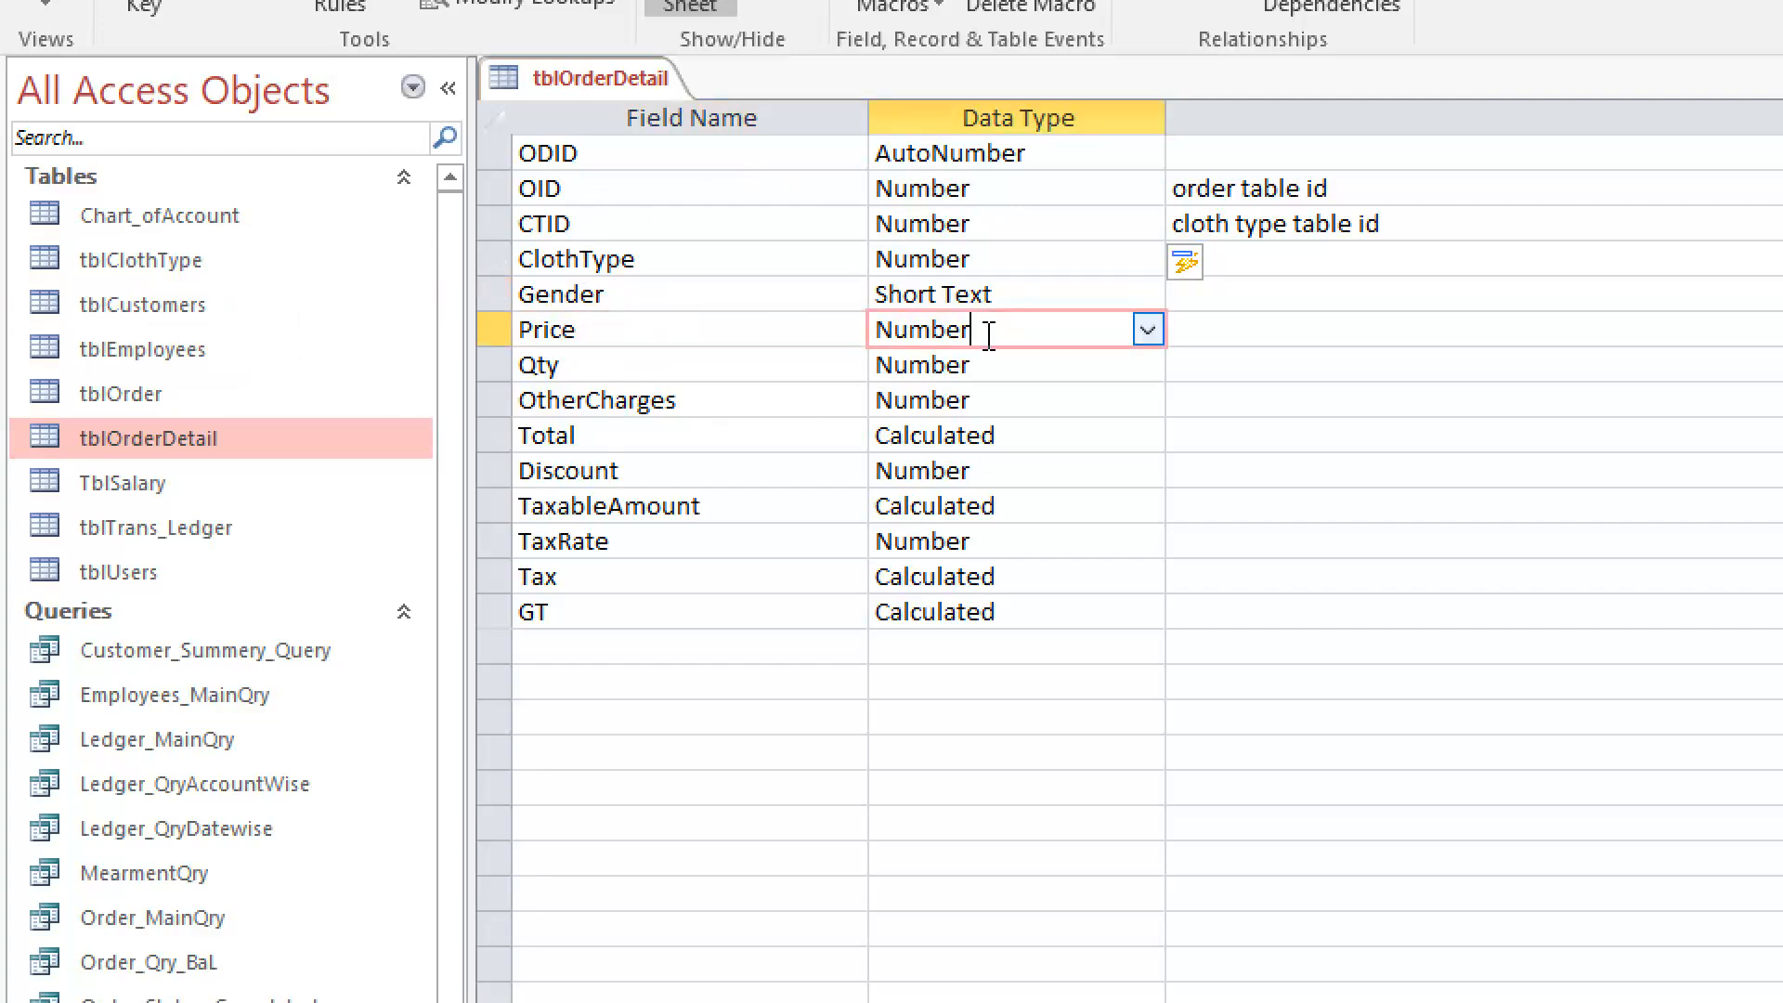
left_click(574, 364)
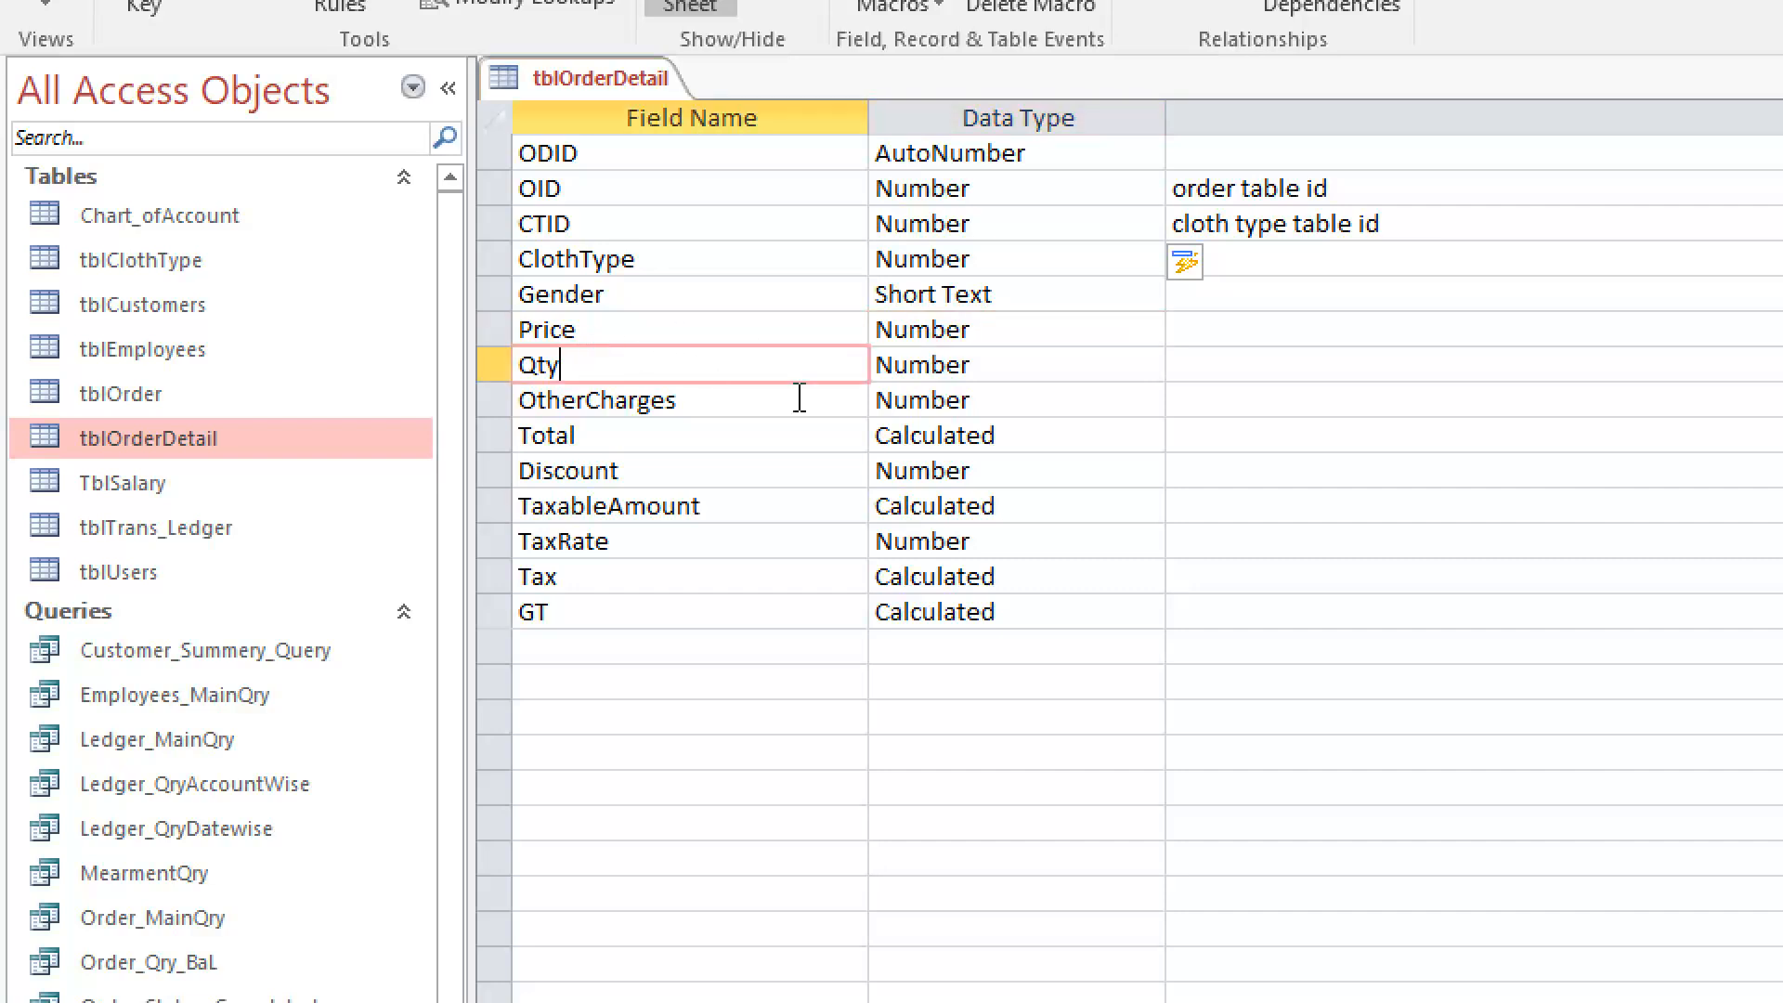
left_click(989, 365)
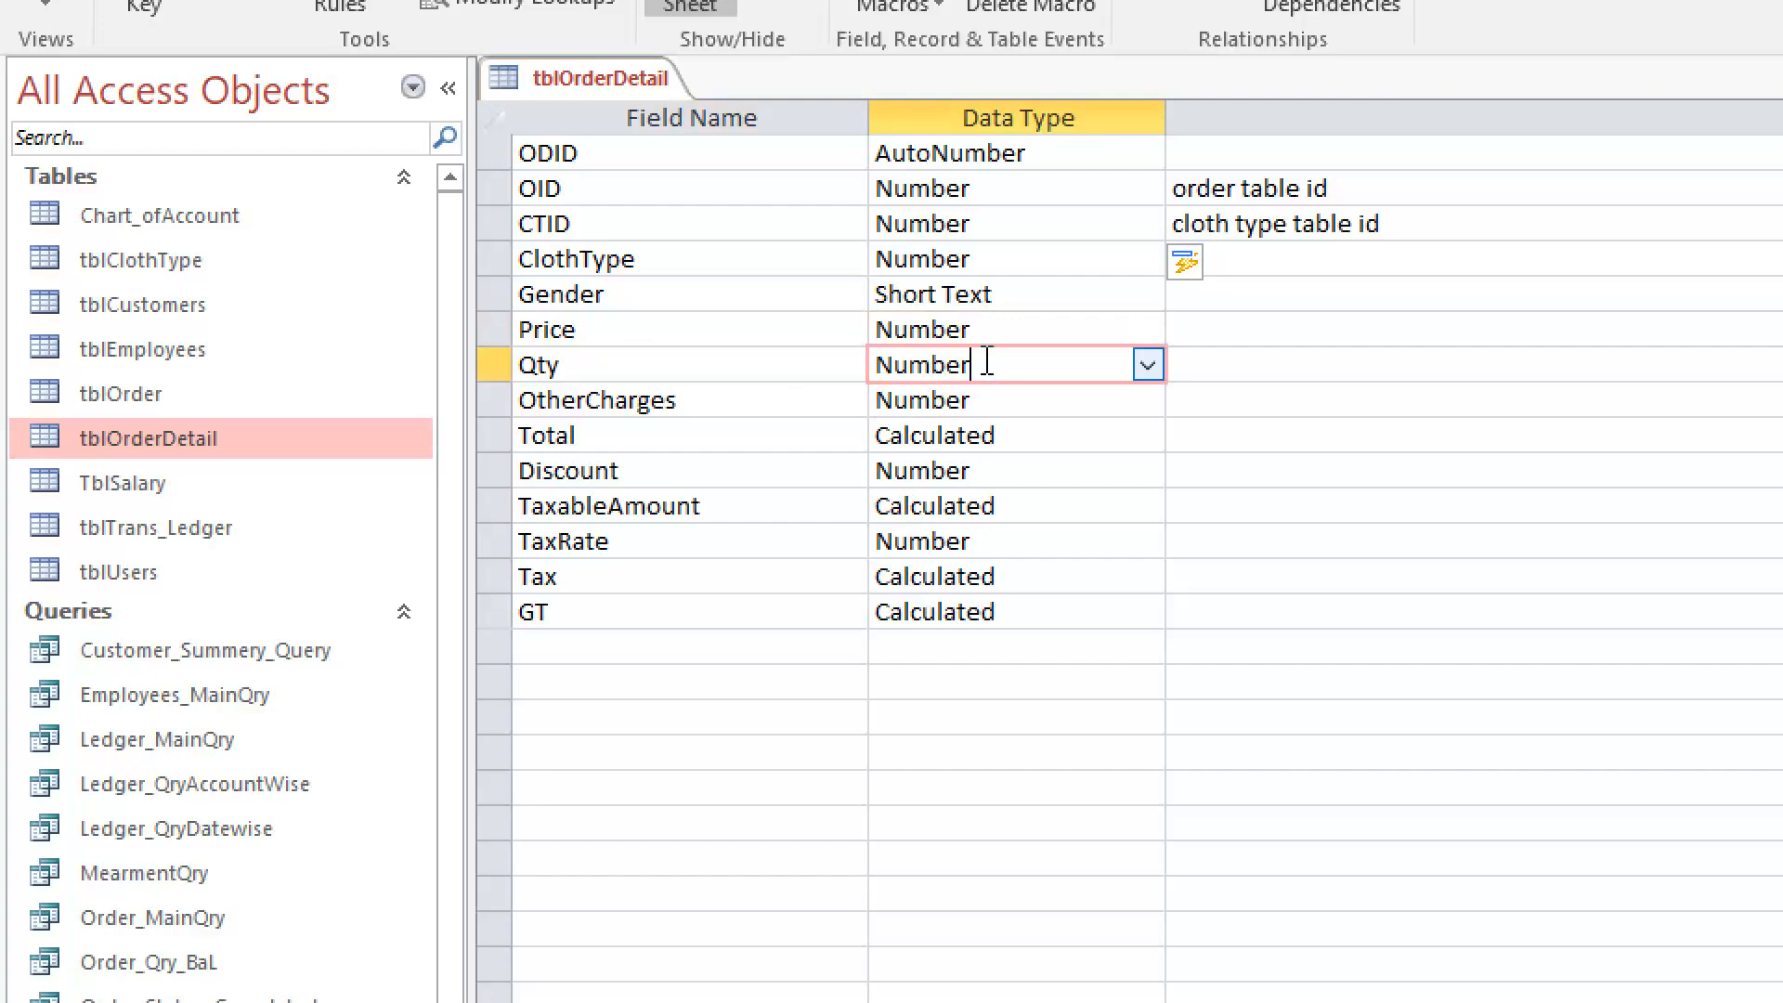
left_click(713, 399)
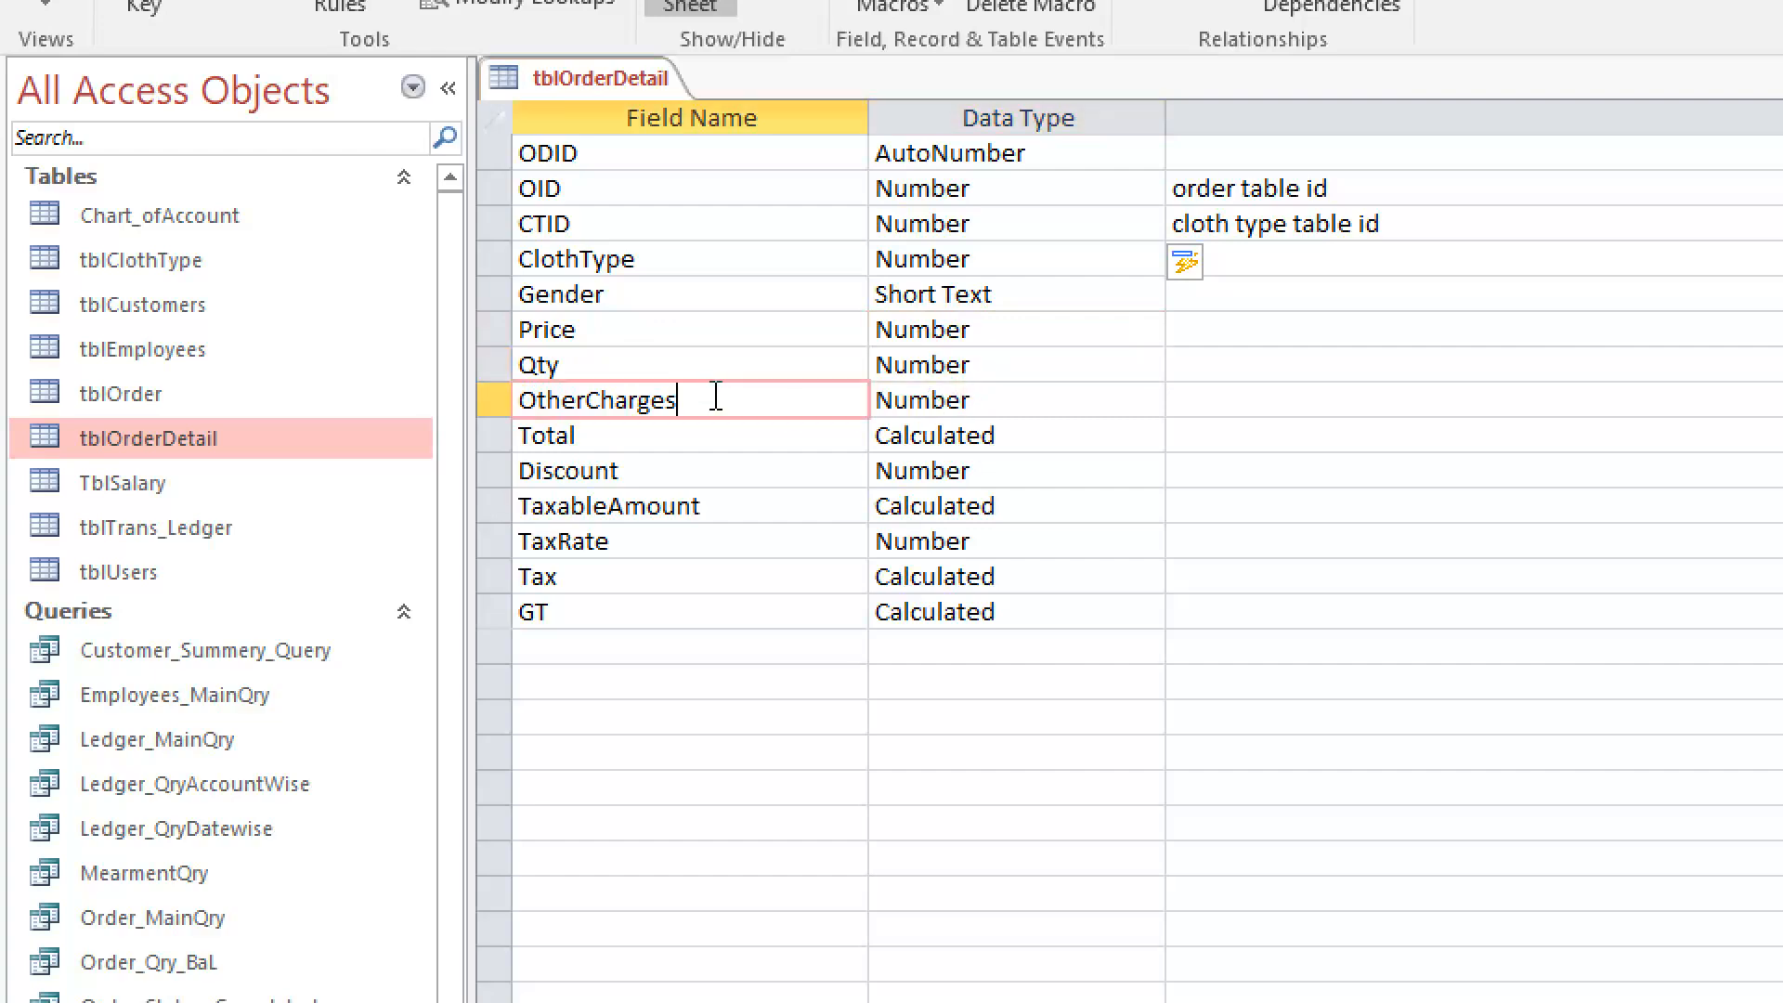
left_click(991, 402)
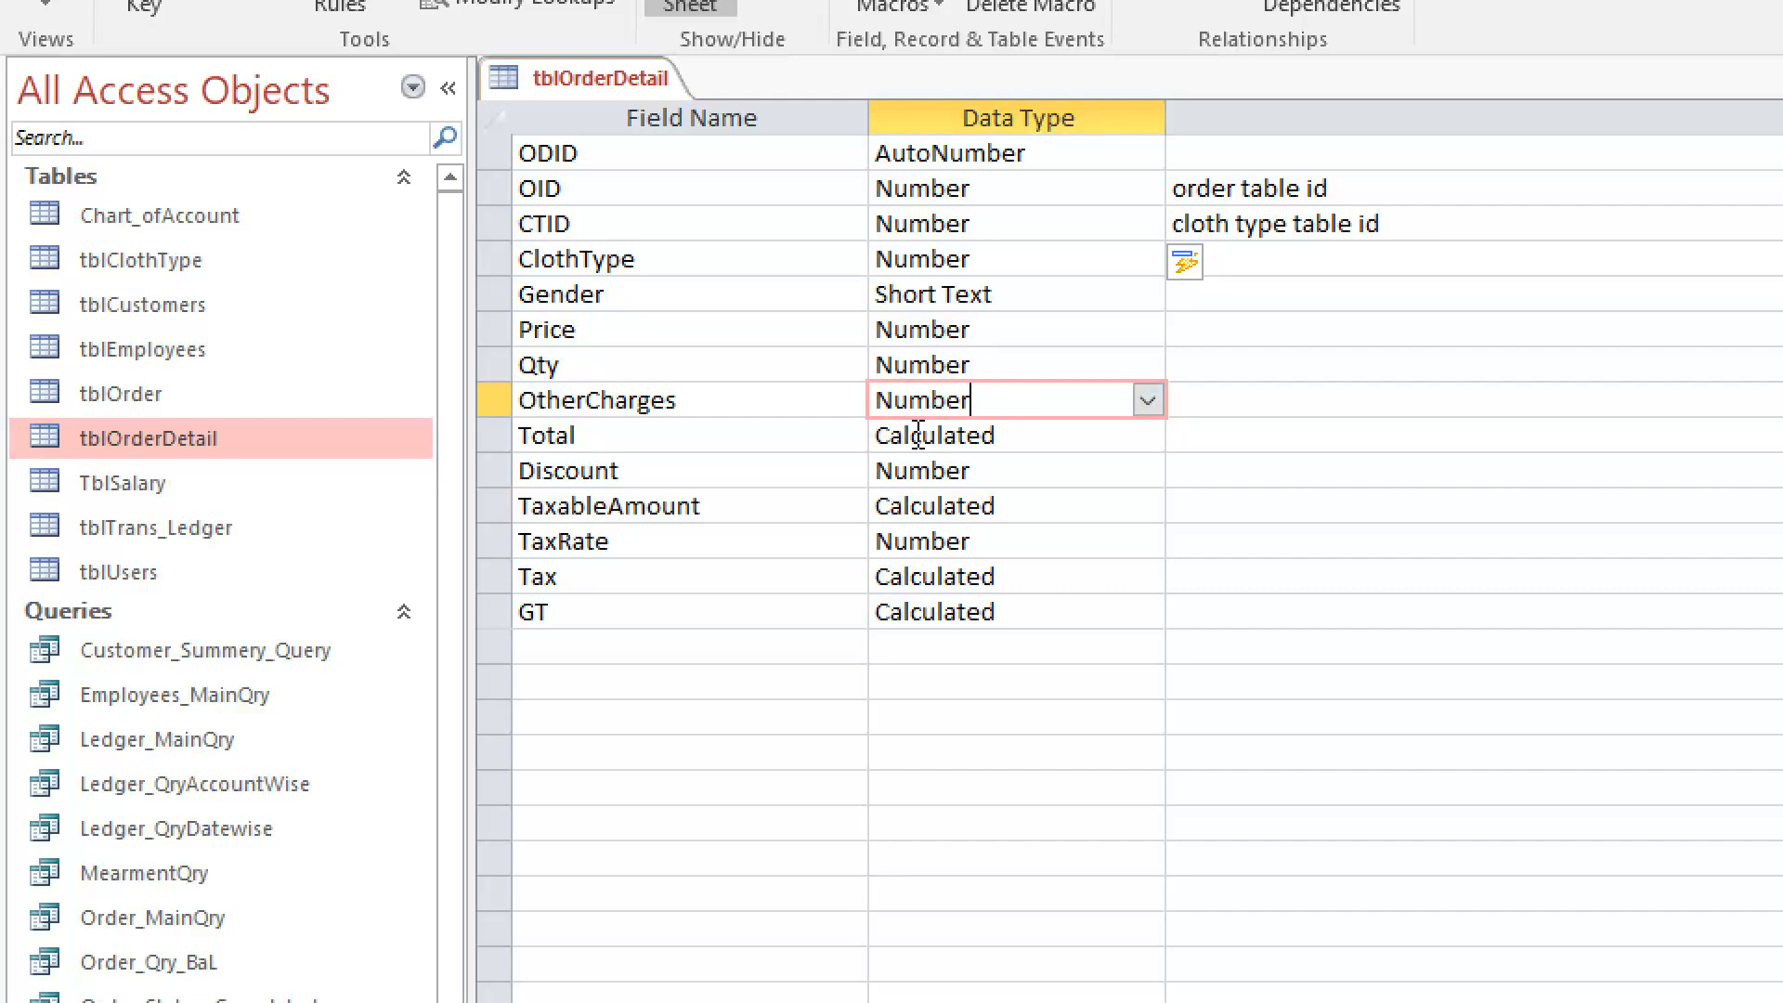
Compare the data types of the Total, Discount and TaxableAmount fields in tblOrderDetail
left_click(1010, 439)
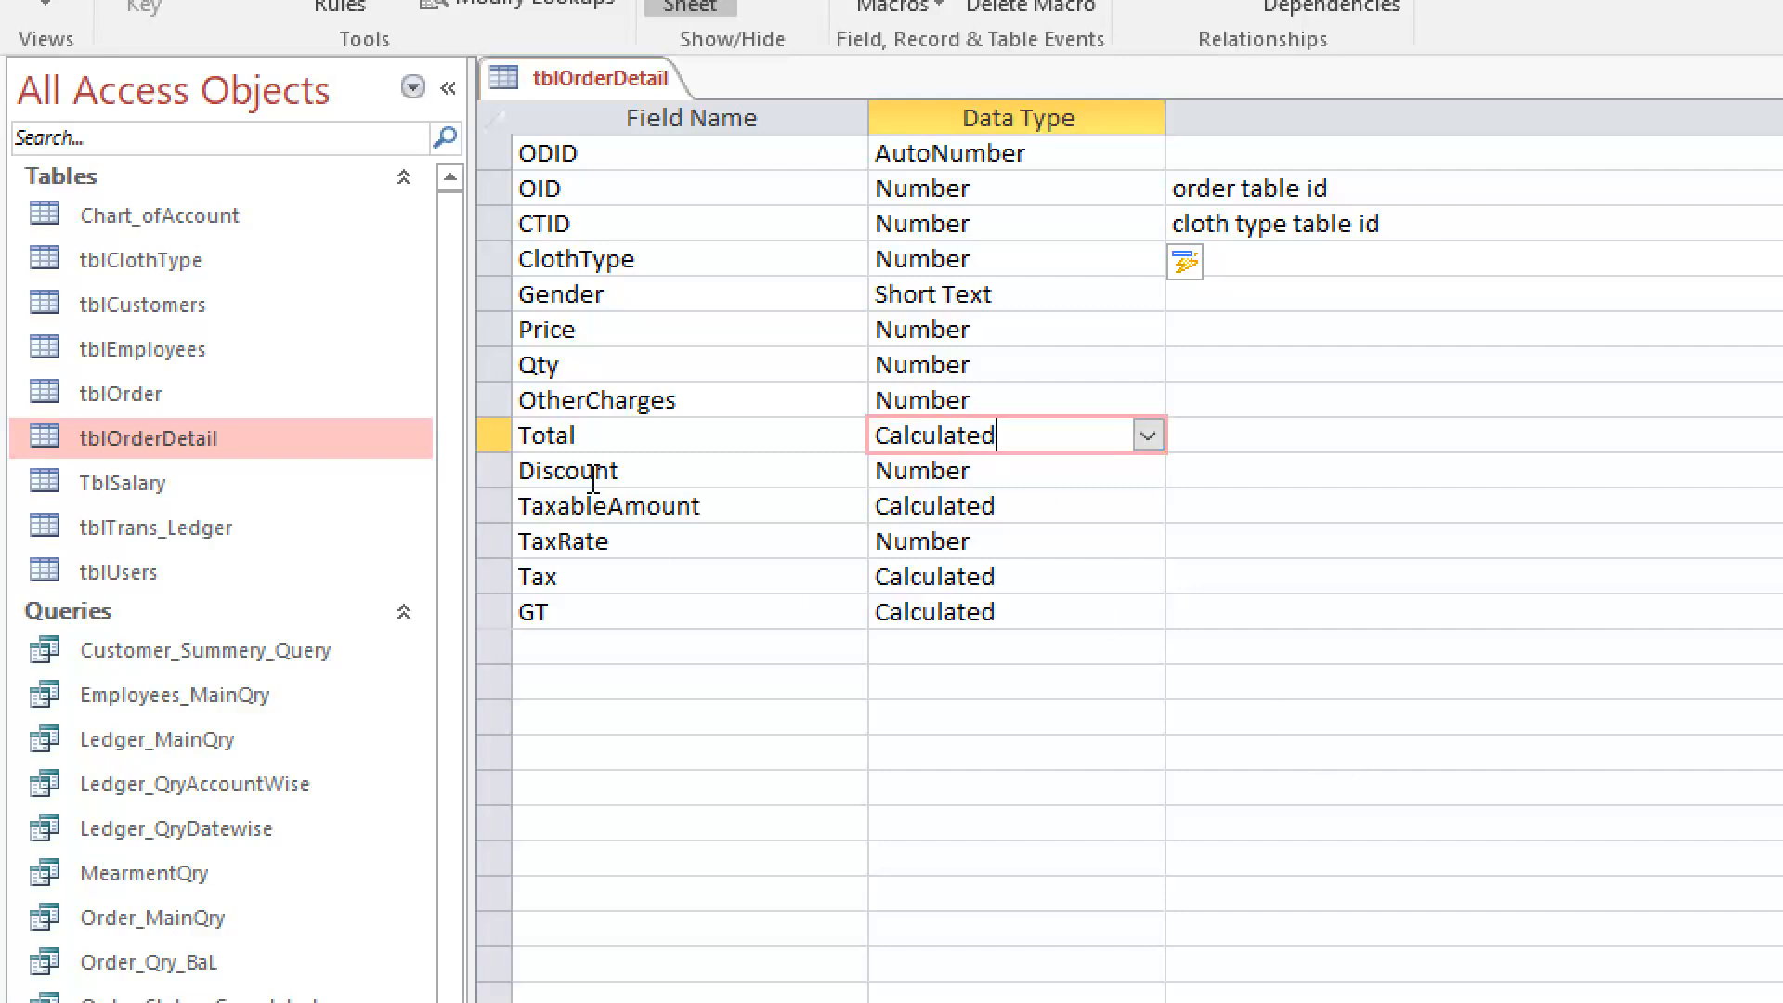
left_click(701, 470)
left_click(1024, 483)
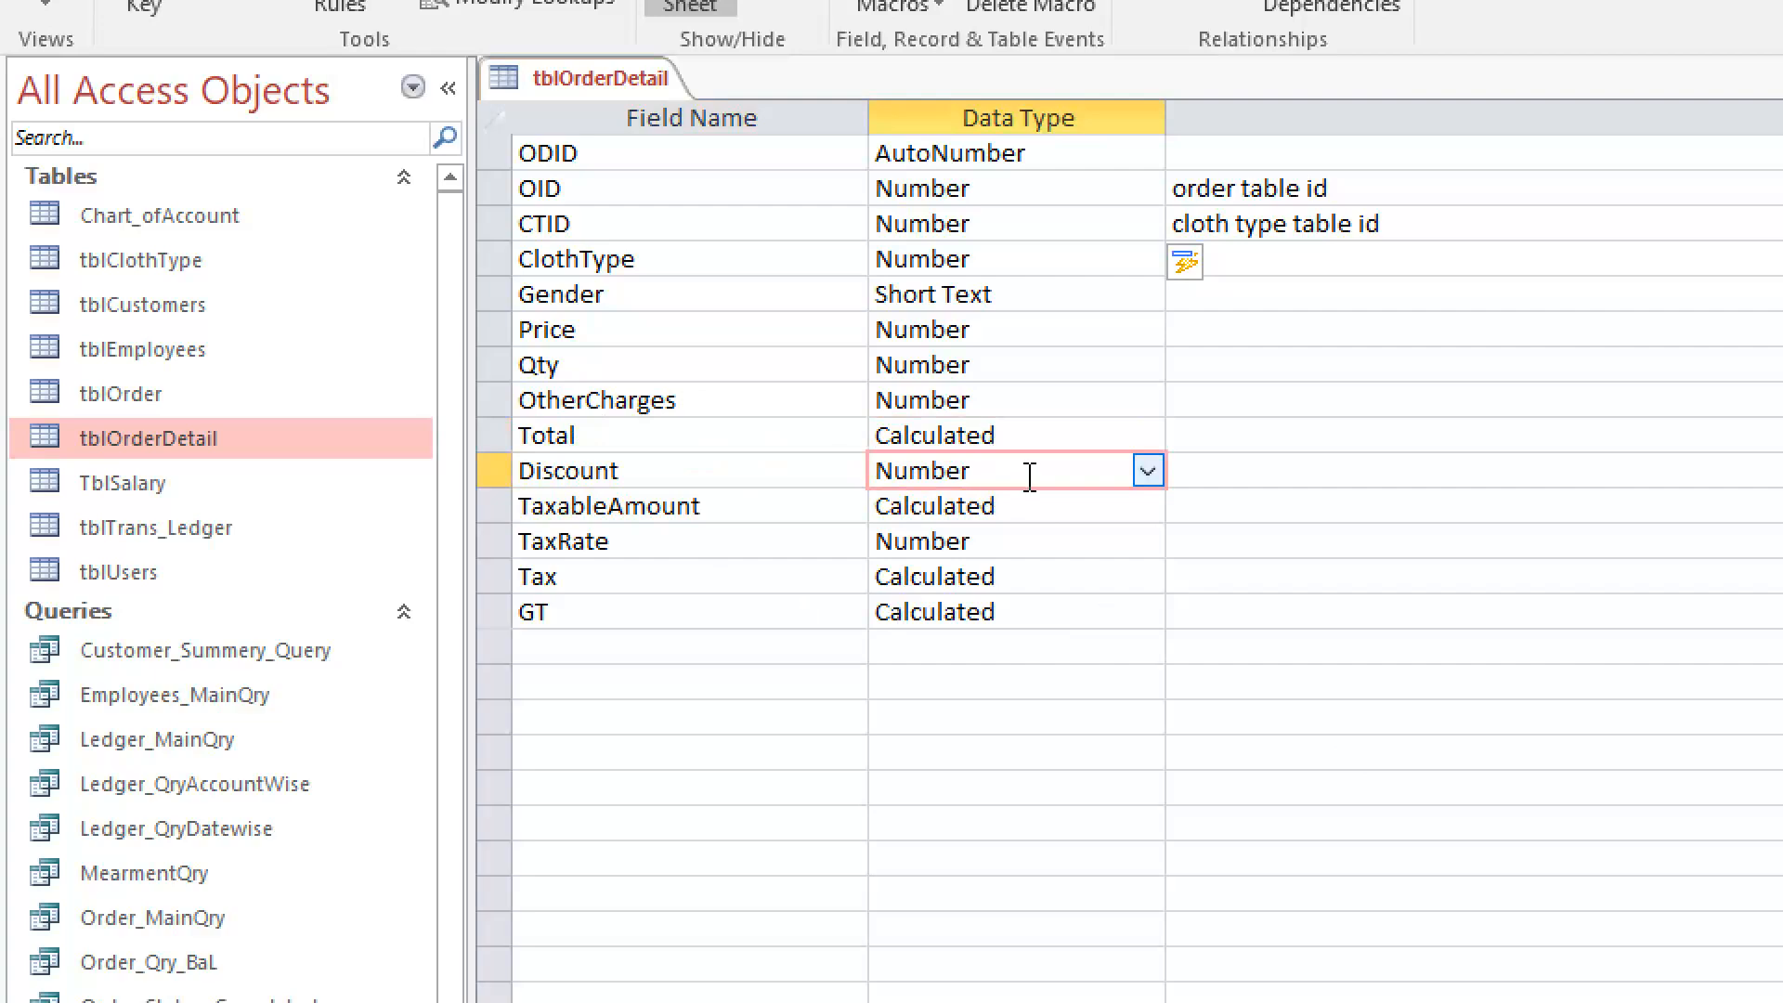
left_click(729, 504)
left_click(1013, 504)
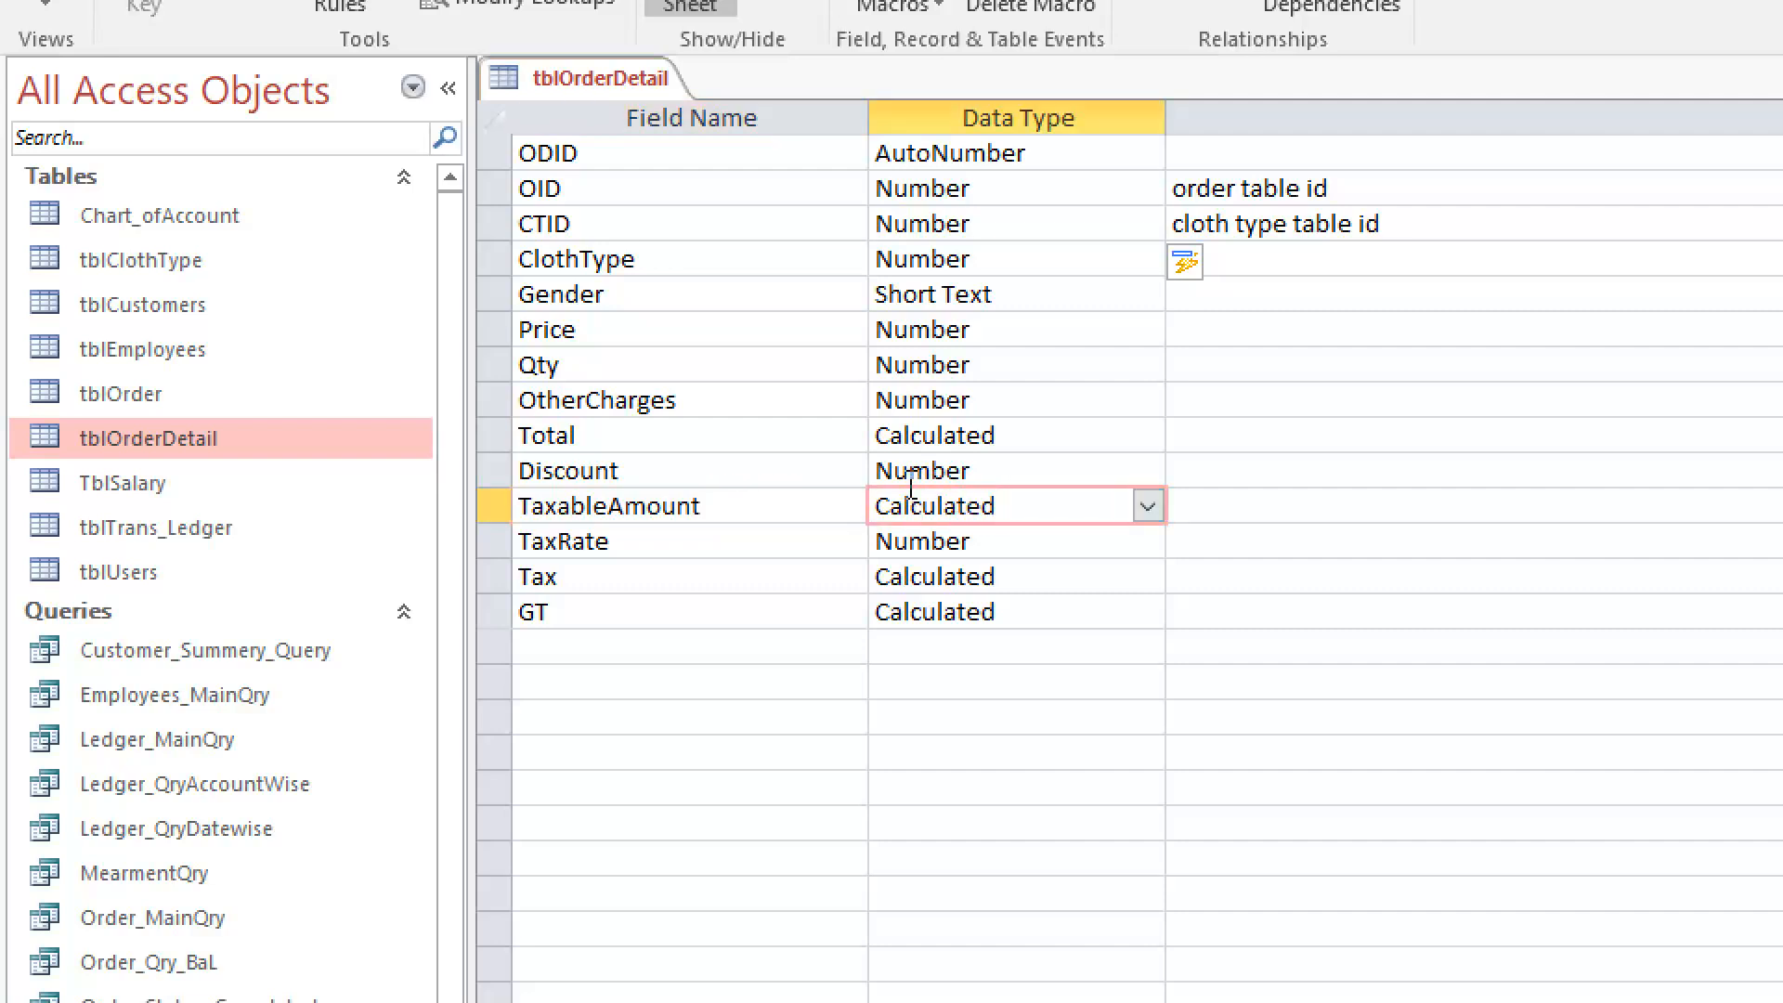
left_click_drag(889, 437, 1011, 446)
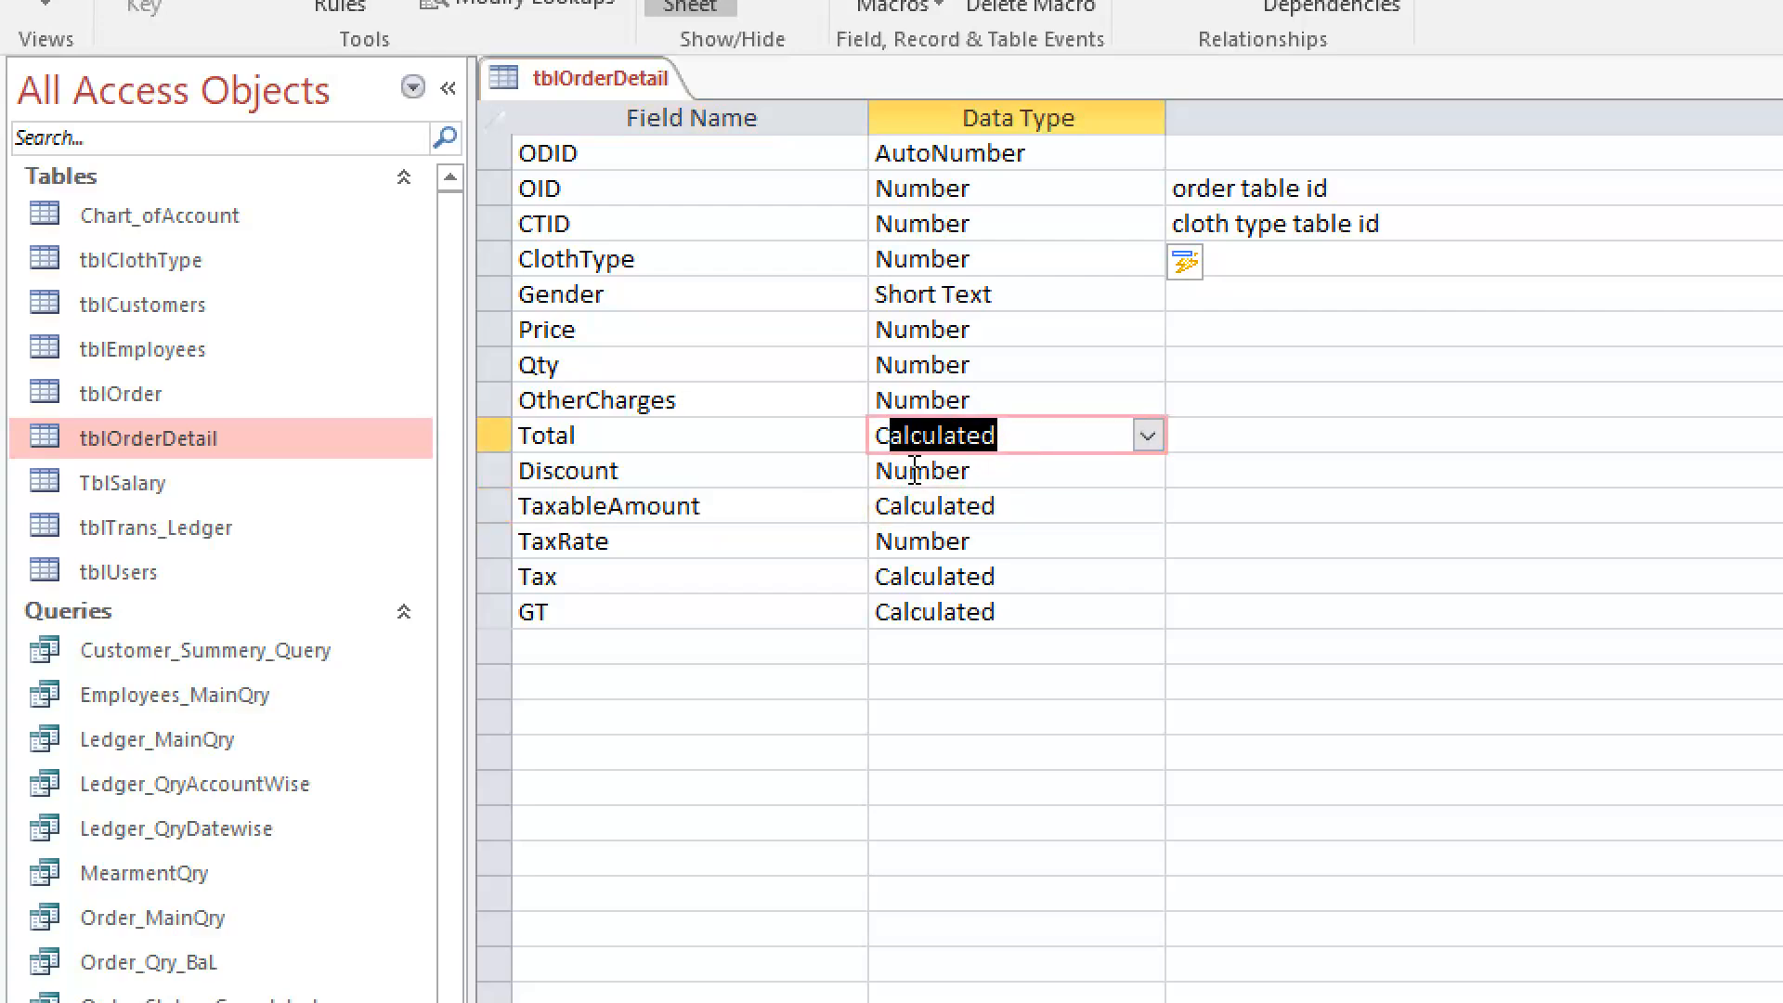
left_click_drag(882, 476, 990, 472)
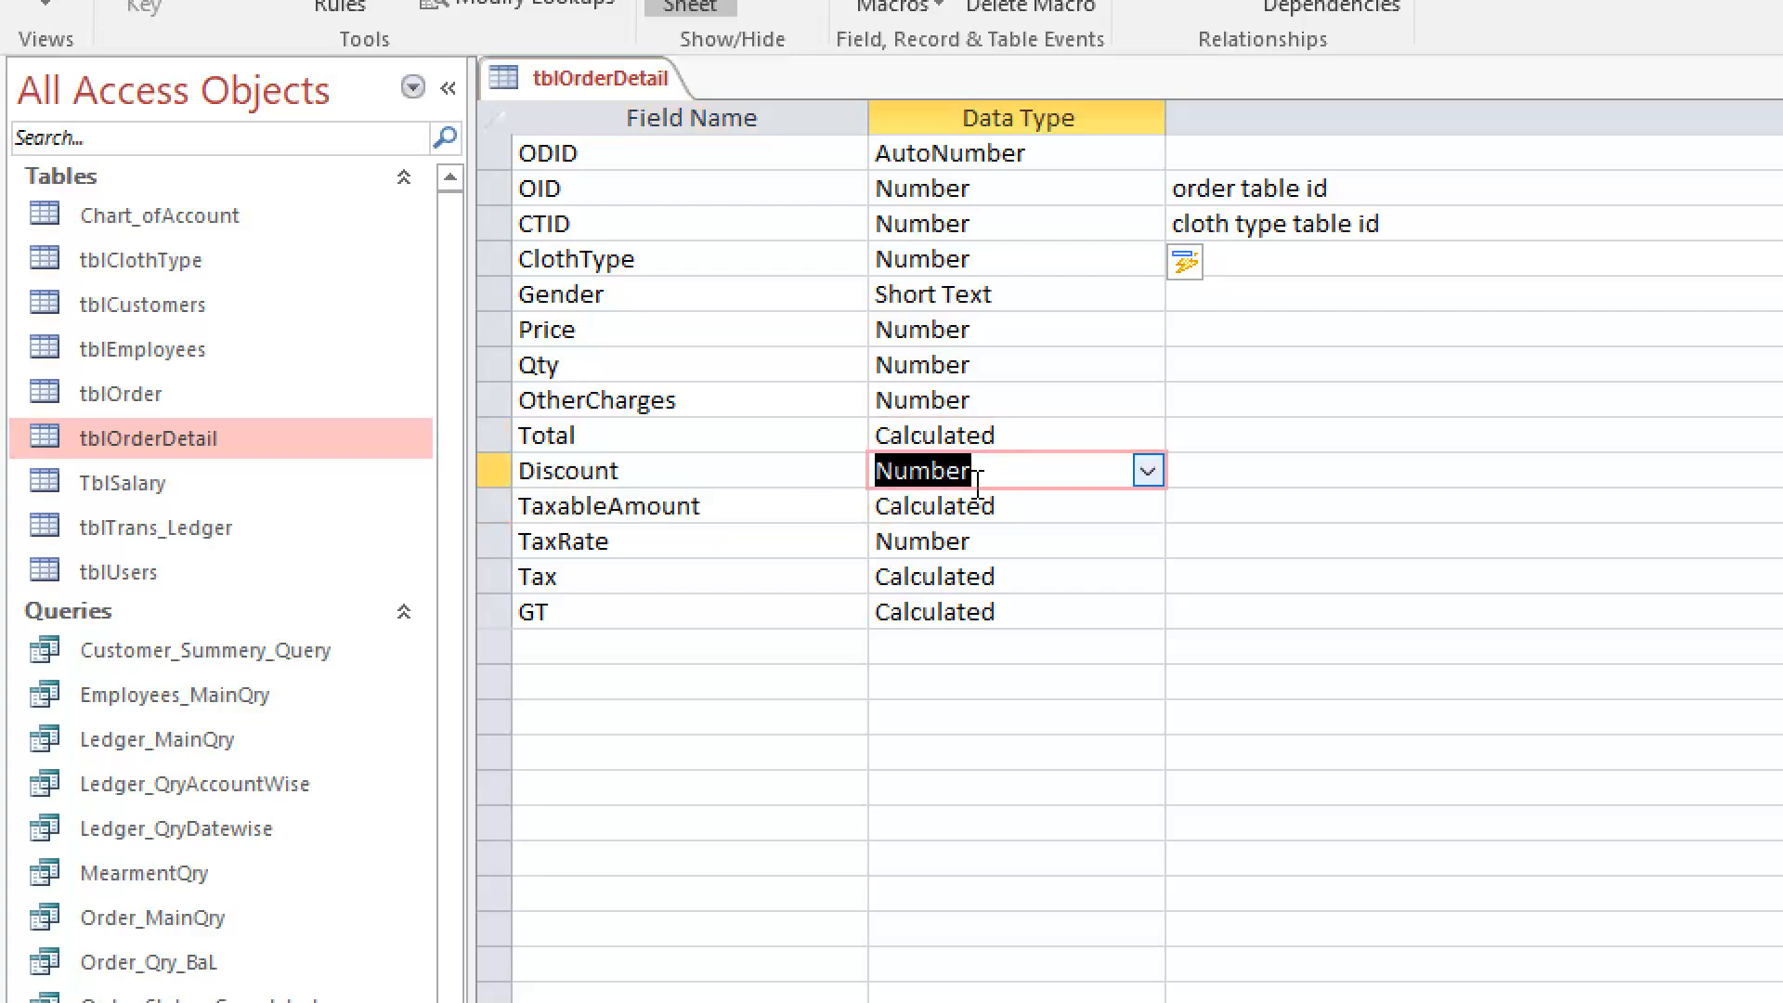
left_click(893, 507)
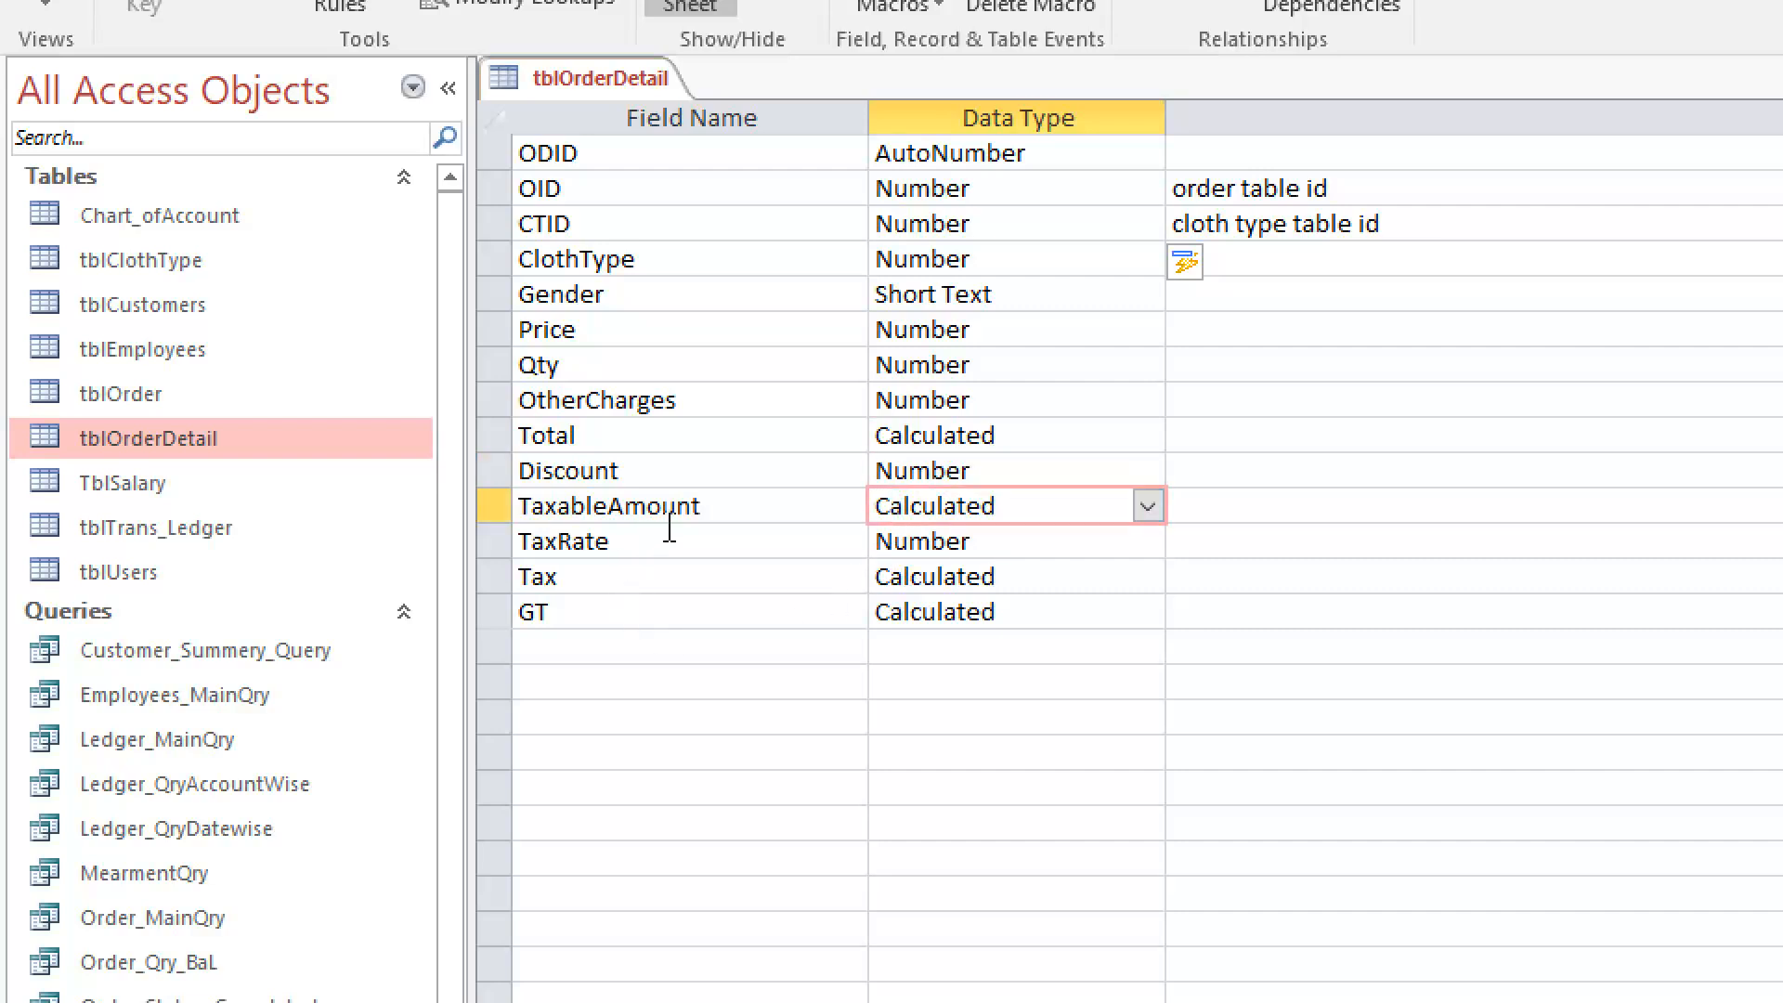
Compare the data types of the TaxRate and Tax fields in tblOrderDetail
left_click(999, 547)
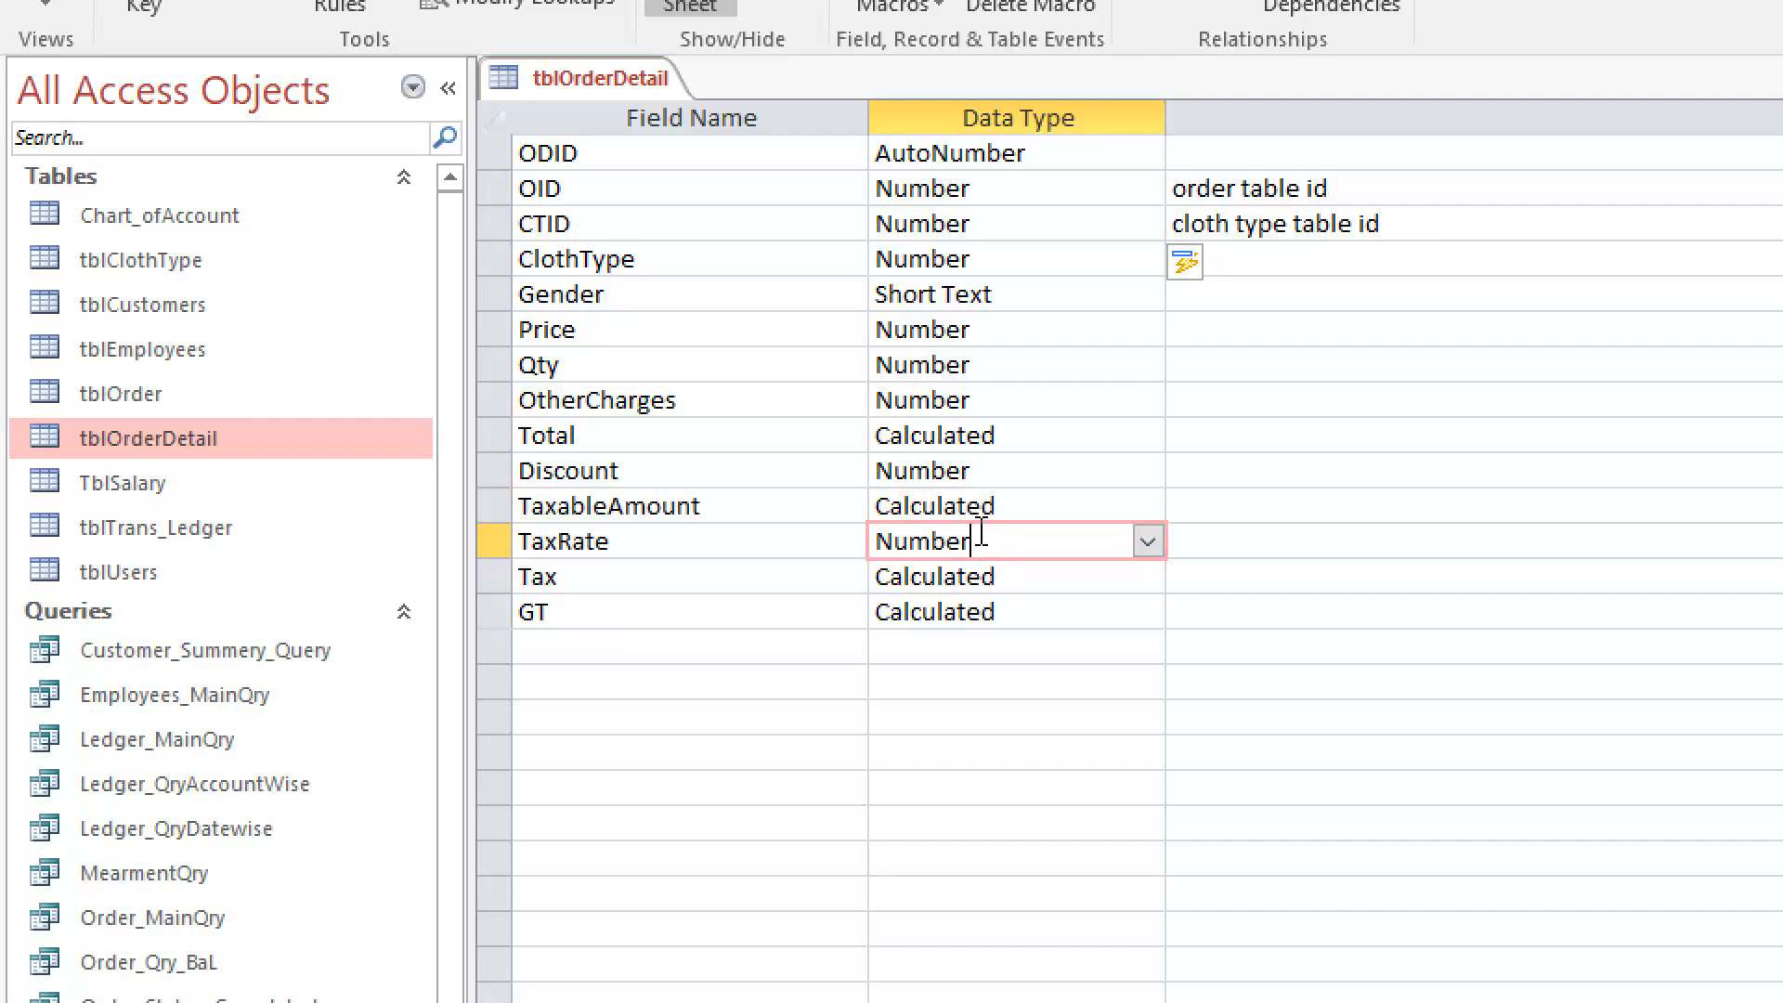
left_click_drag(1003, 579, 879, 560)
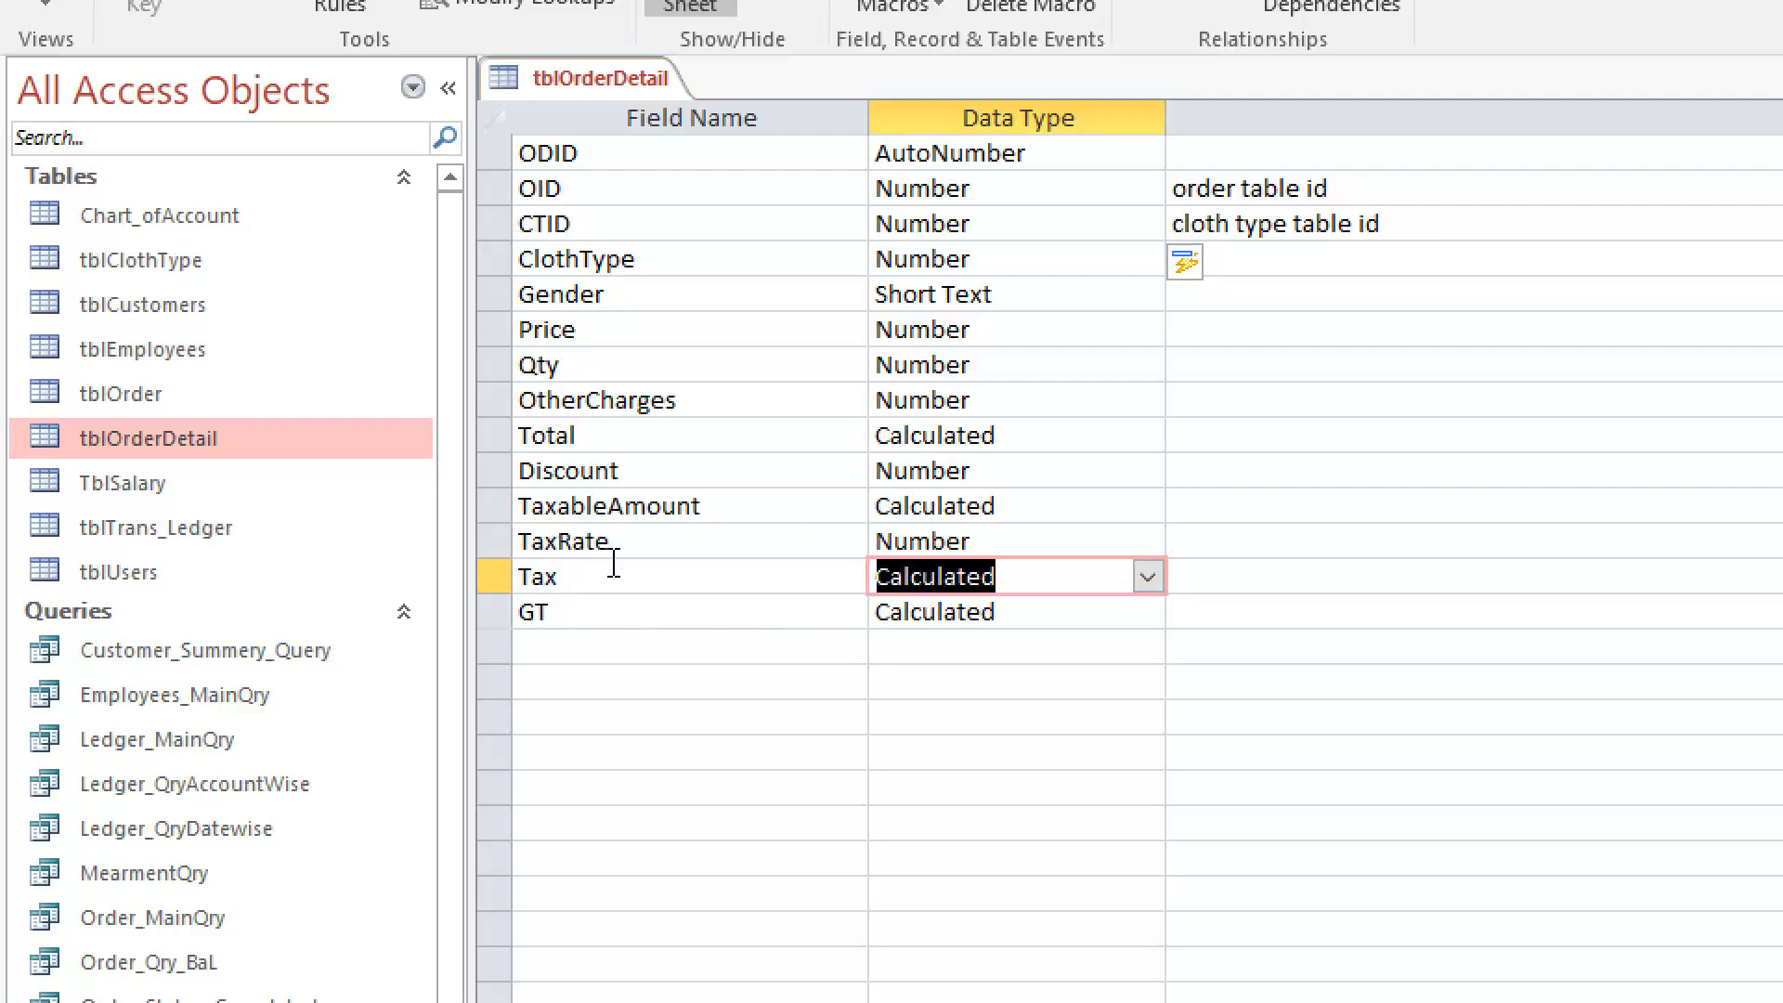
left_click(639, 531)
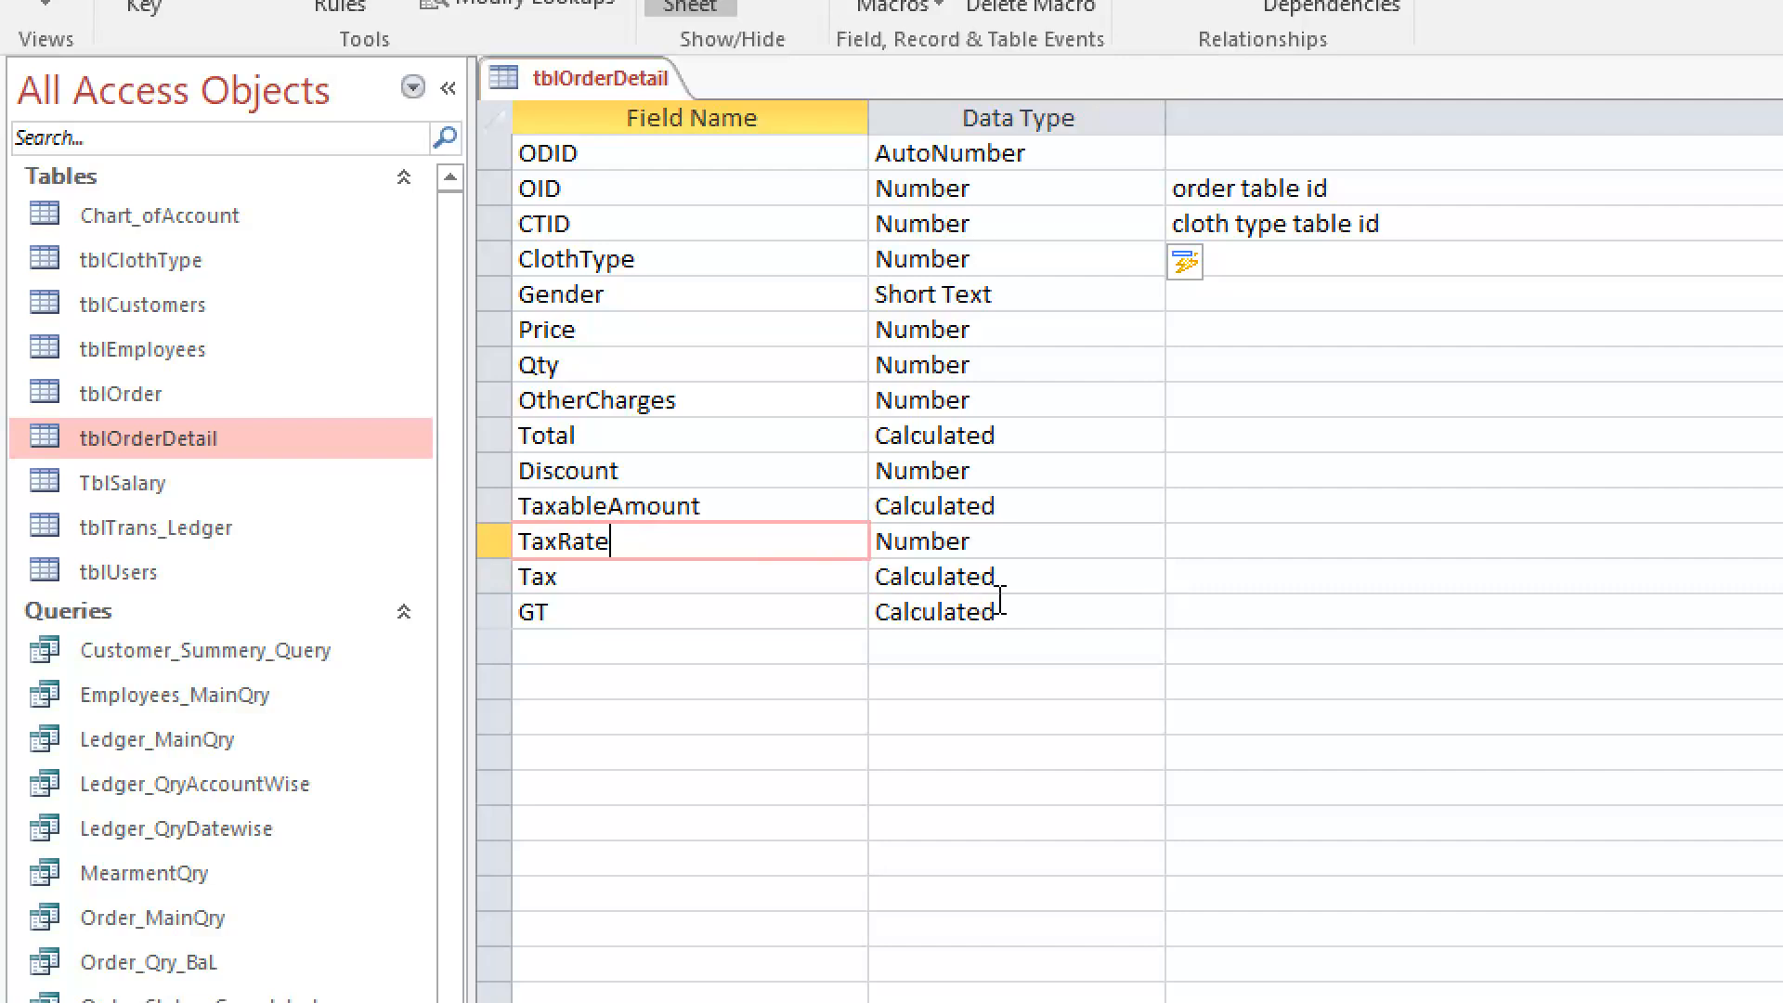
left_click(1023, 577)
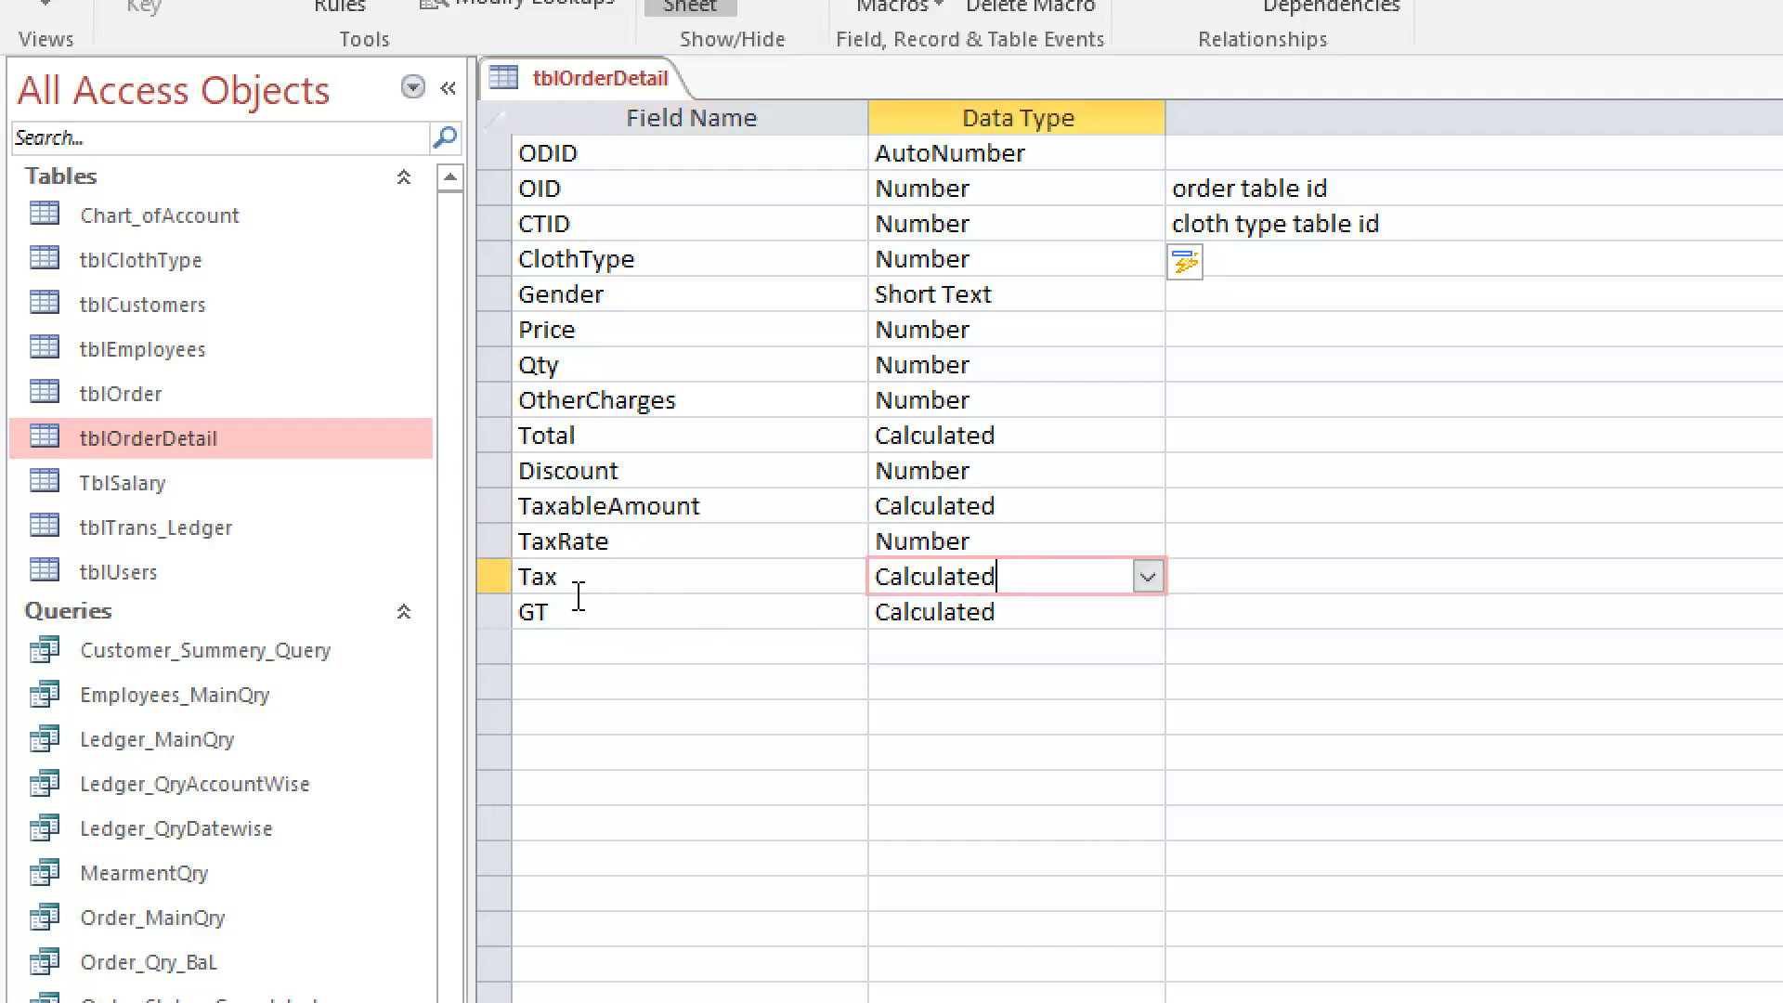
Describe the GT field in tblOrderDetail as "order grand total"
left_click(1208, 613)
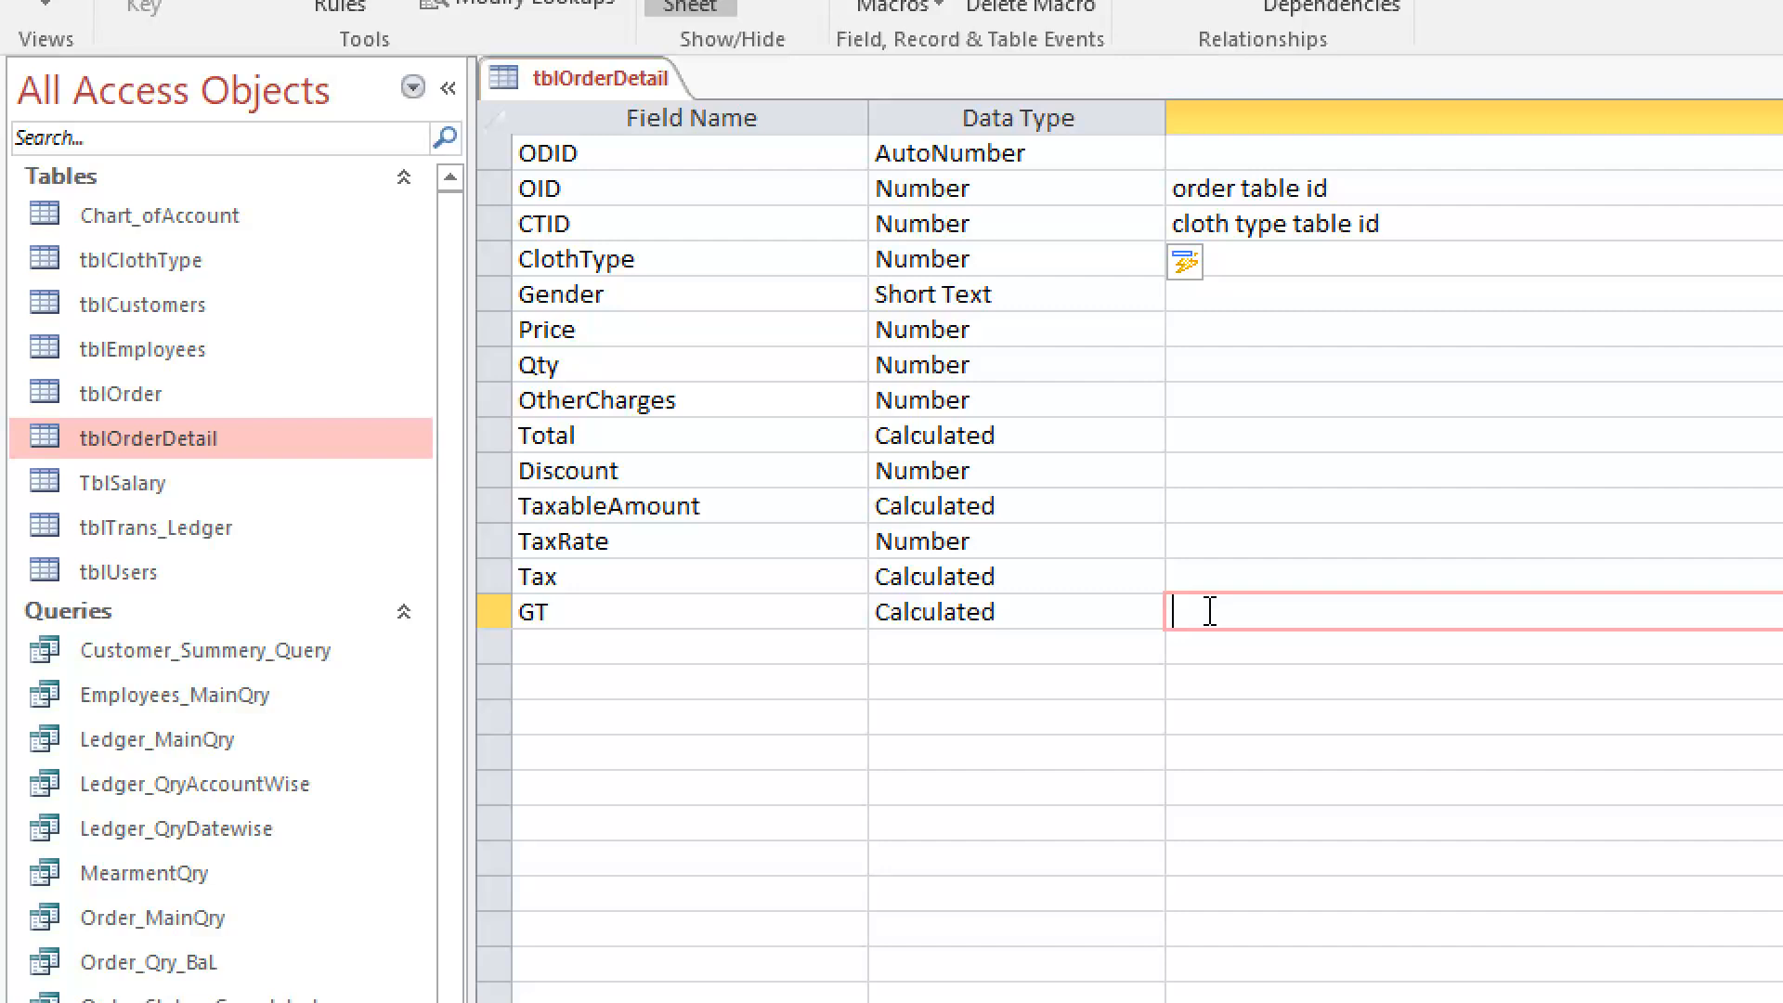
type("order gra")
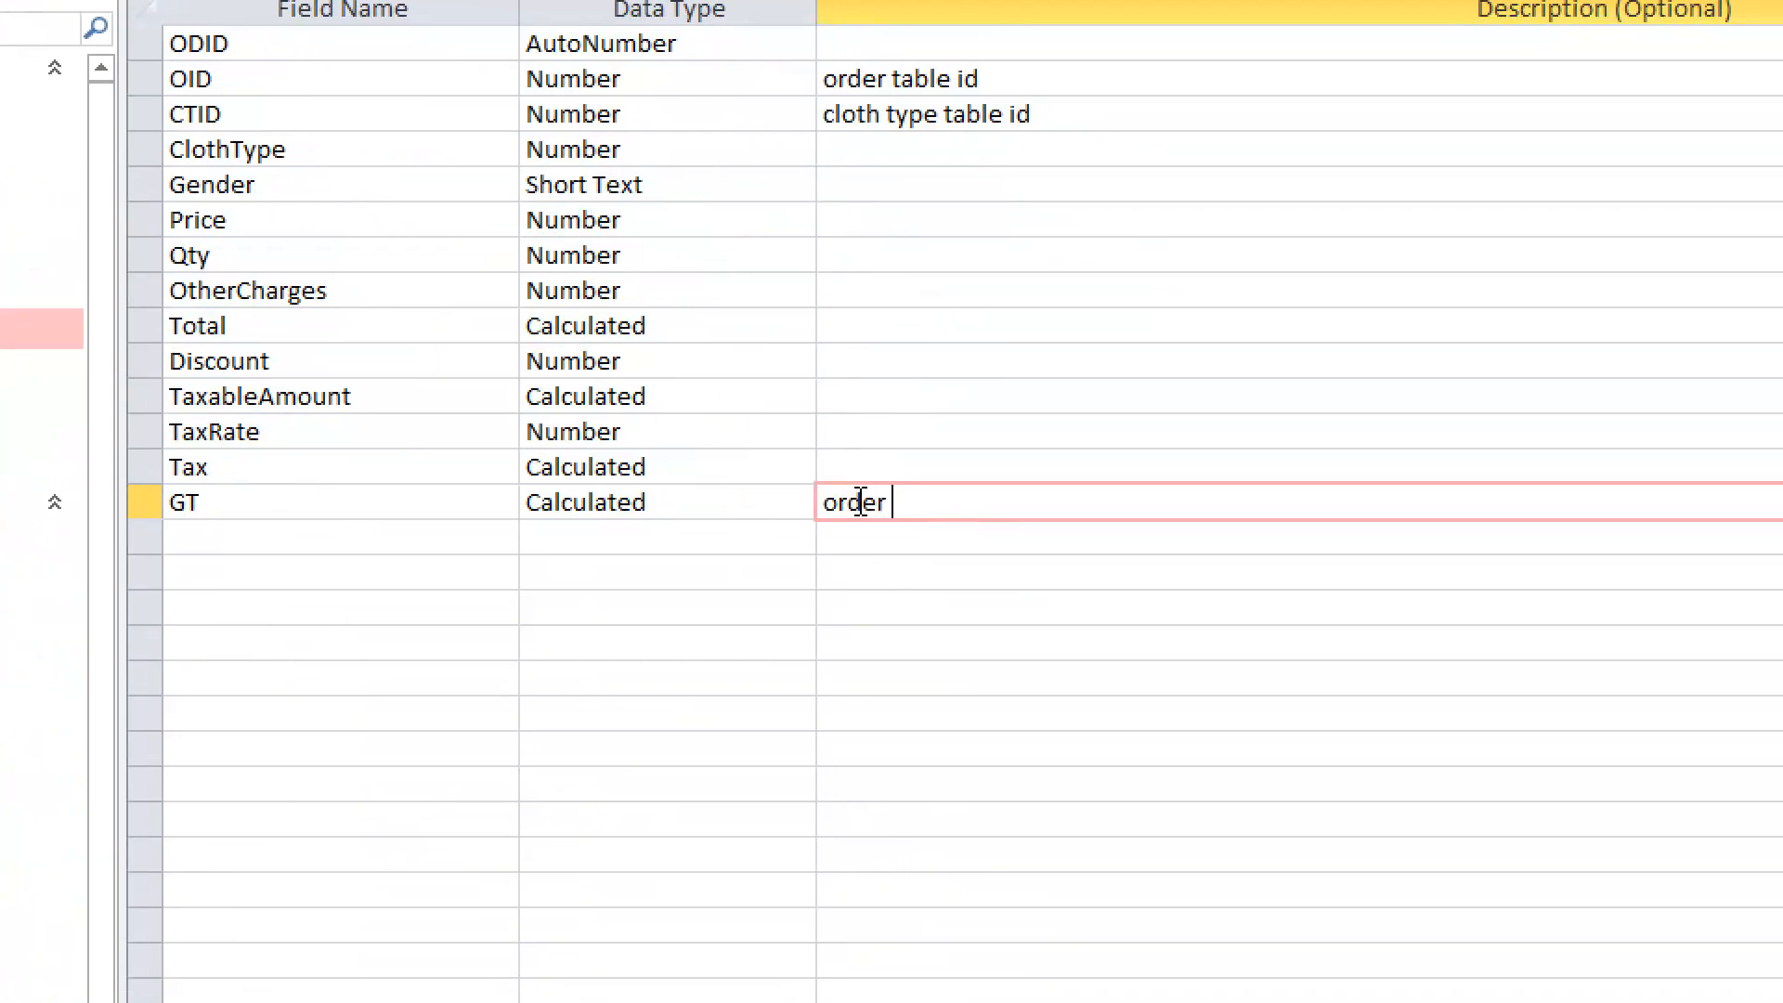
type("nd to")
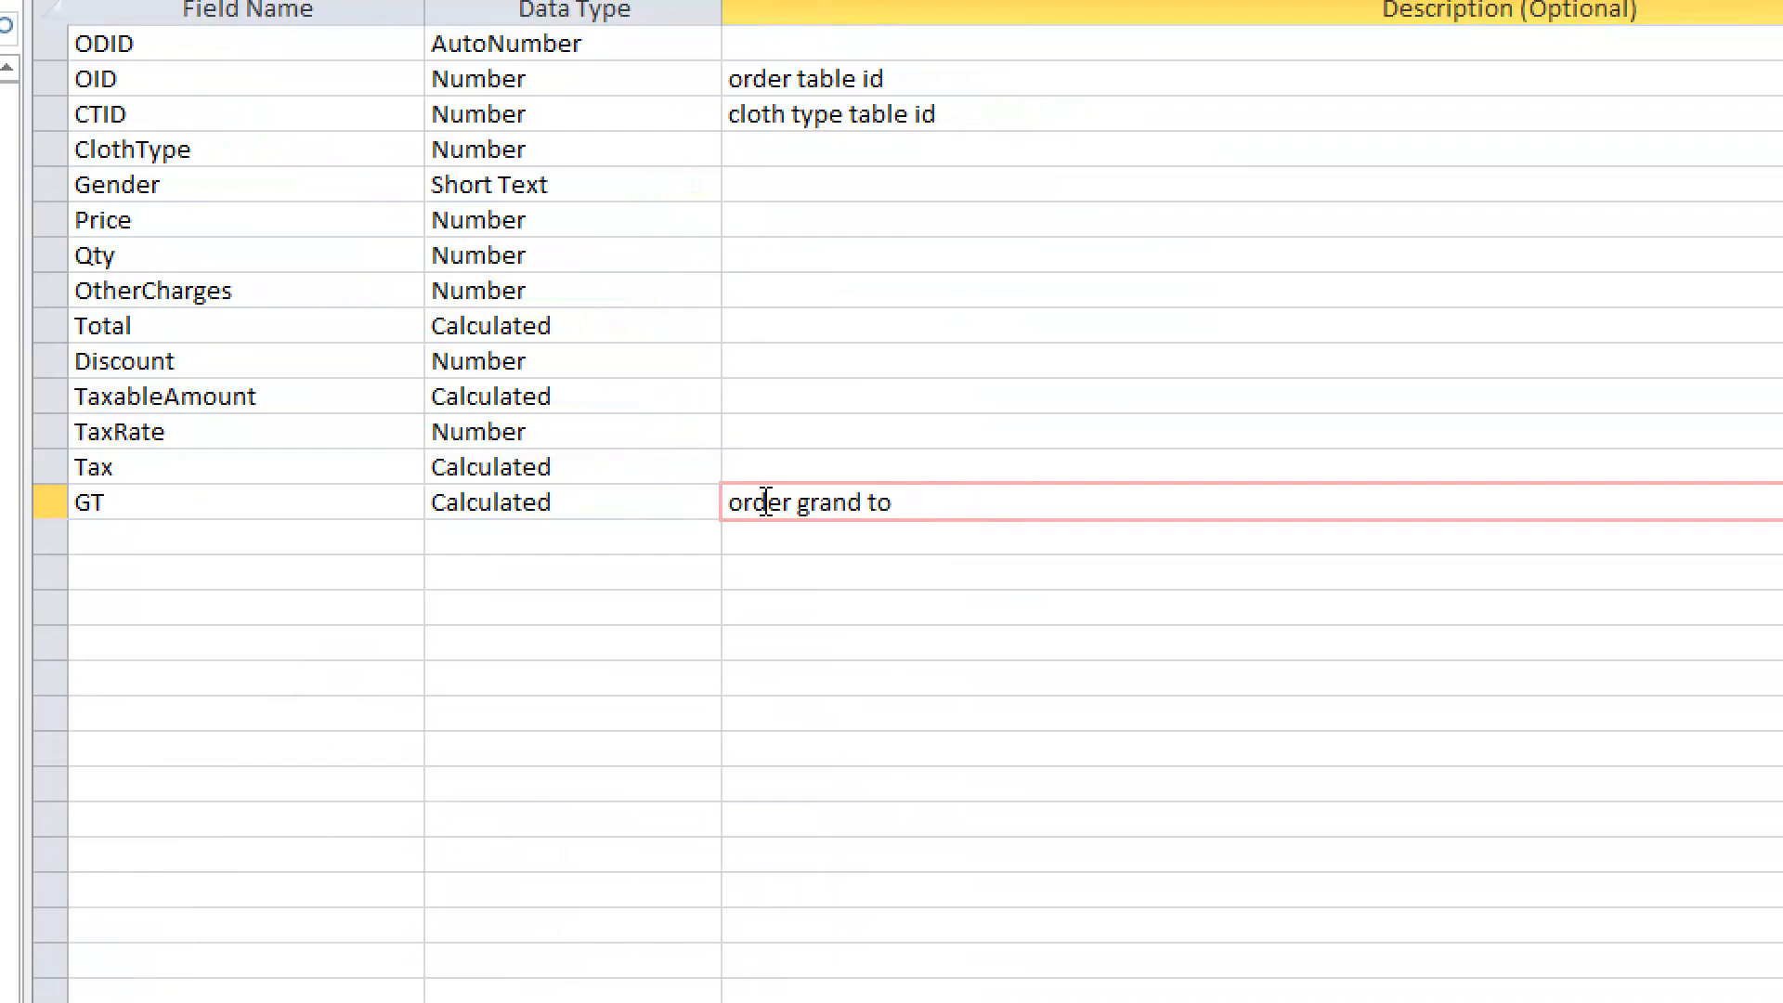
type("ytal")
key("BackSpace")
key("BackSpace")
key("BackSpace")
key("BackSpace")
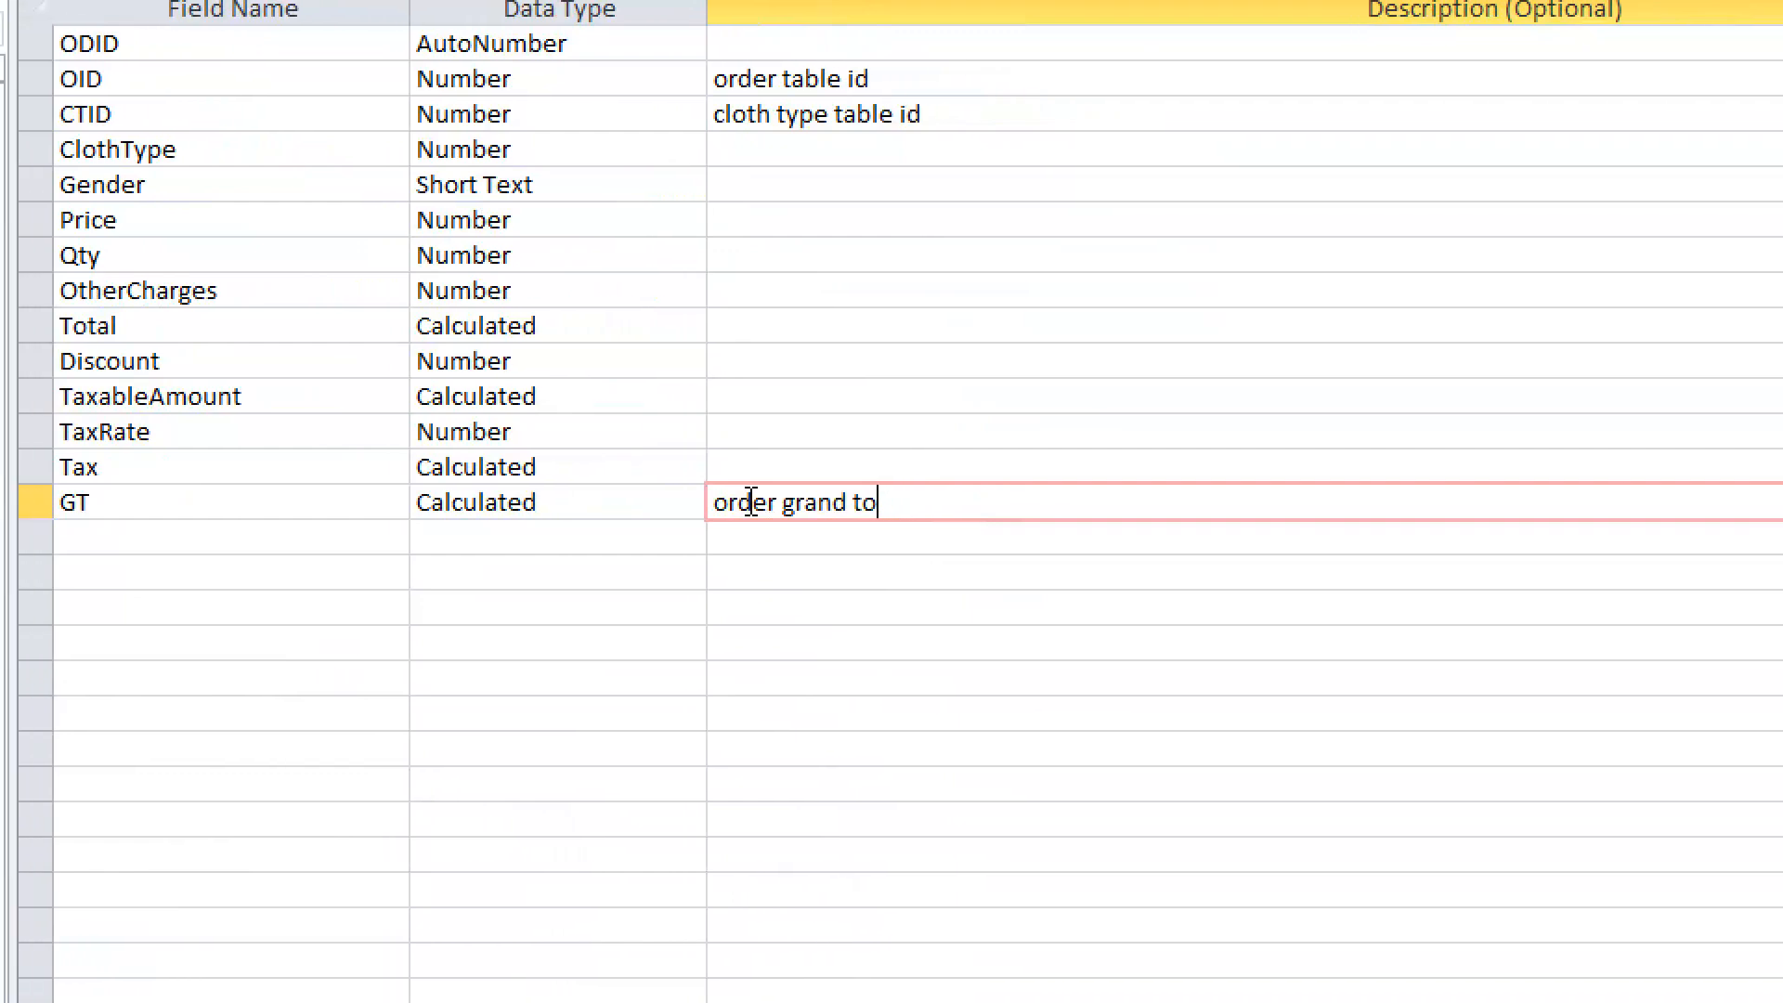
type("tal")
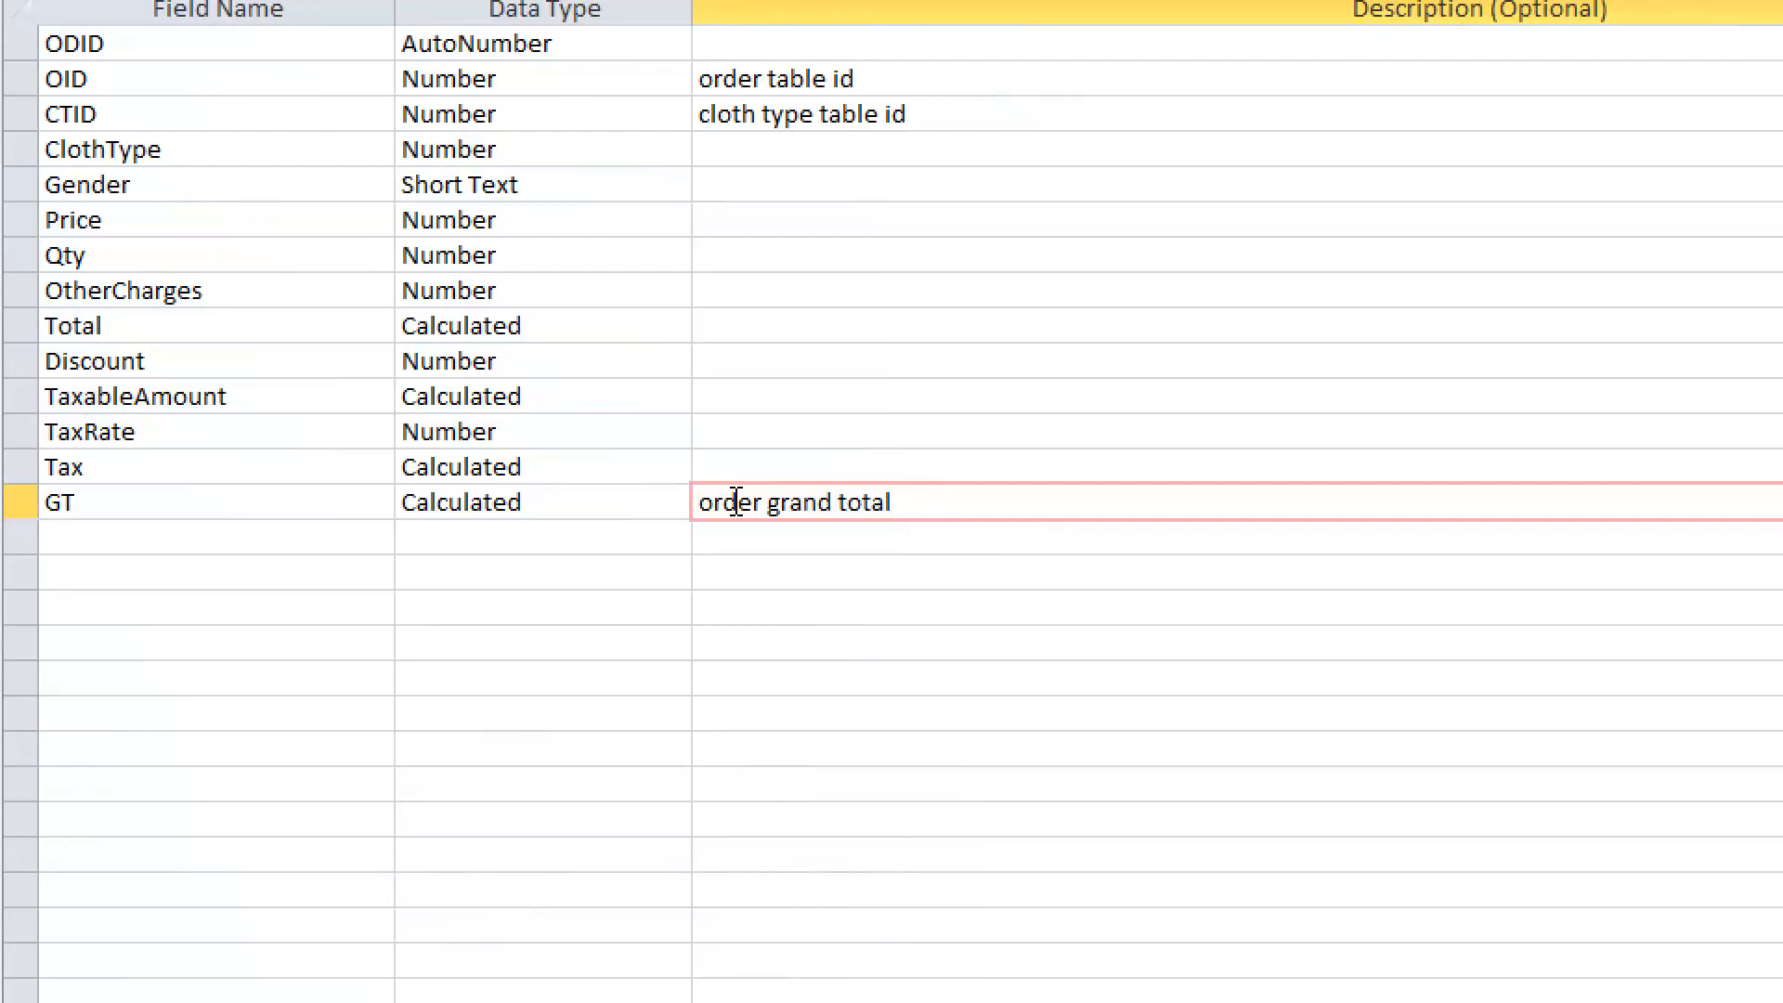
Examine the general field properties and expressions of the fields from Total through Tax in tblOrderDetail
left_click(1022, 321)
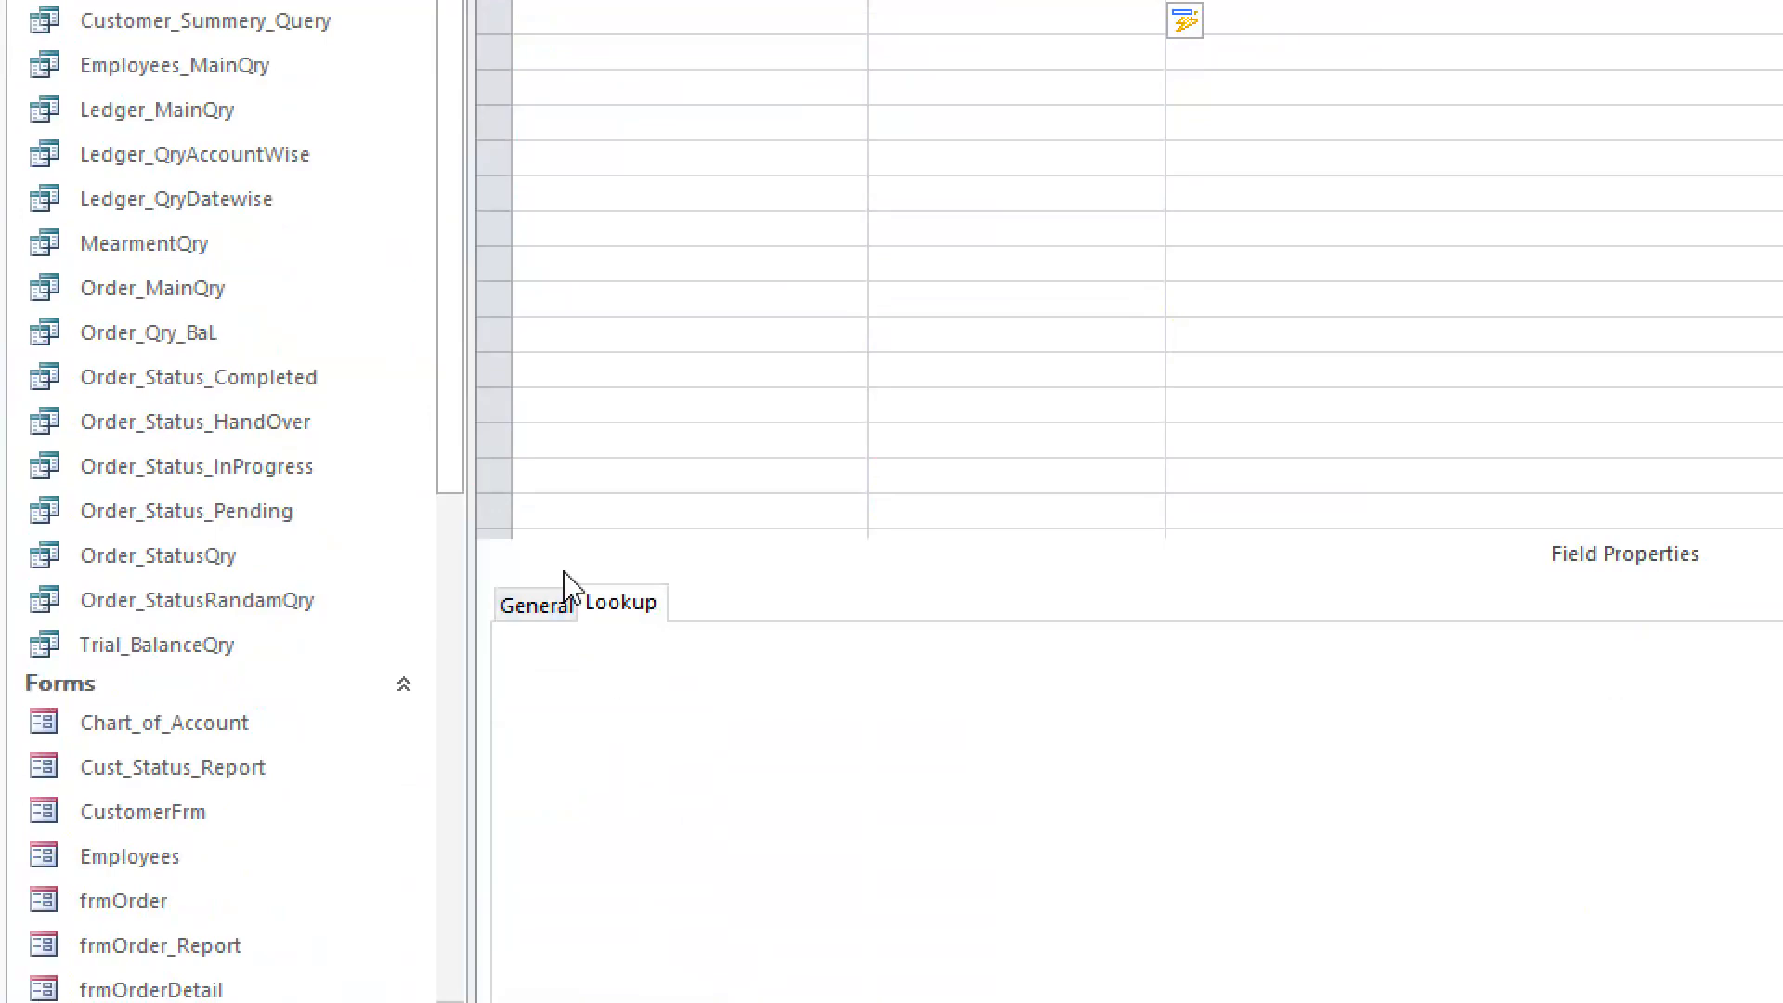
left_click(546, 611)
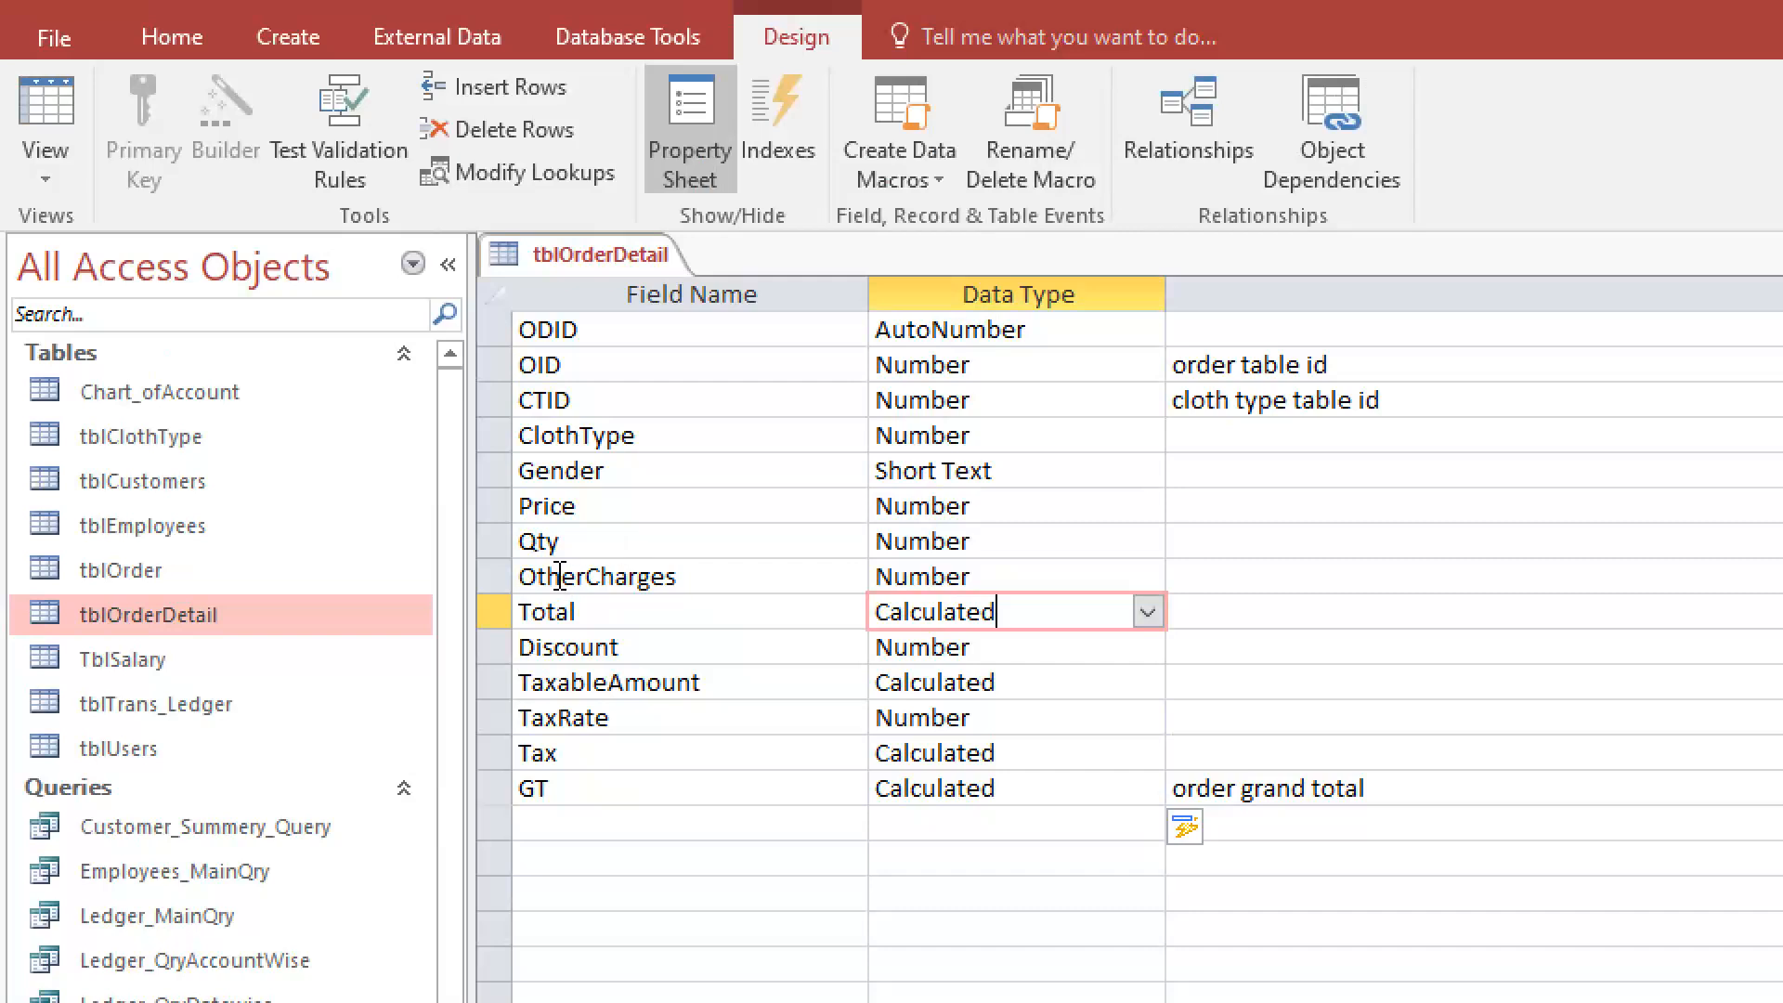
left_click(976, 648)
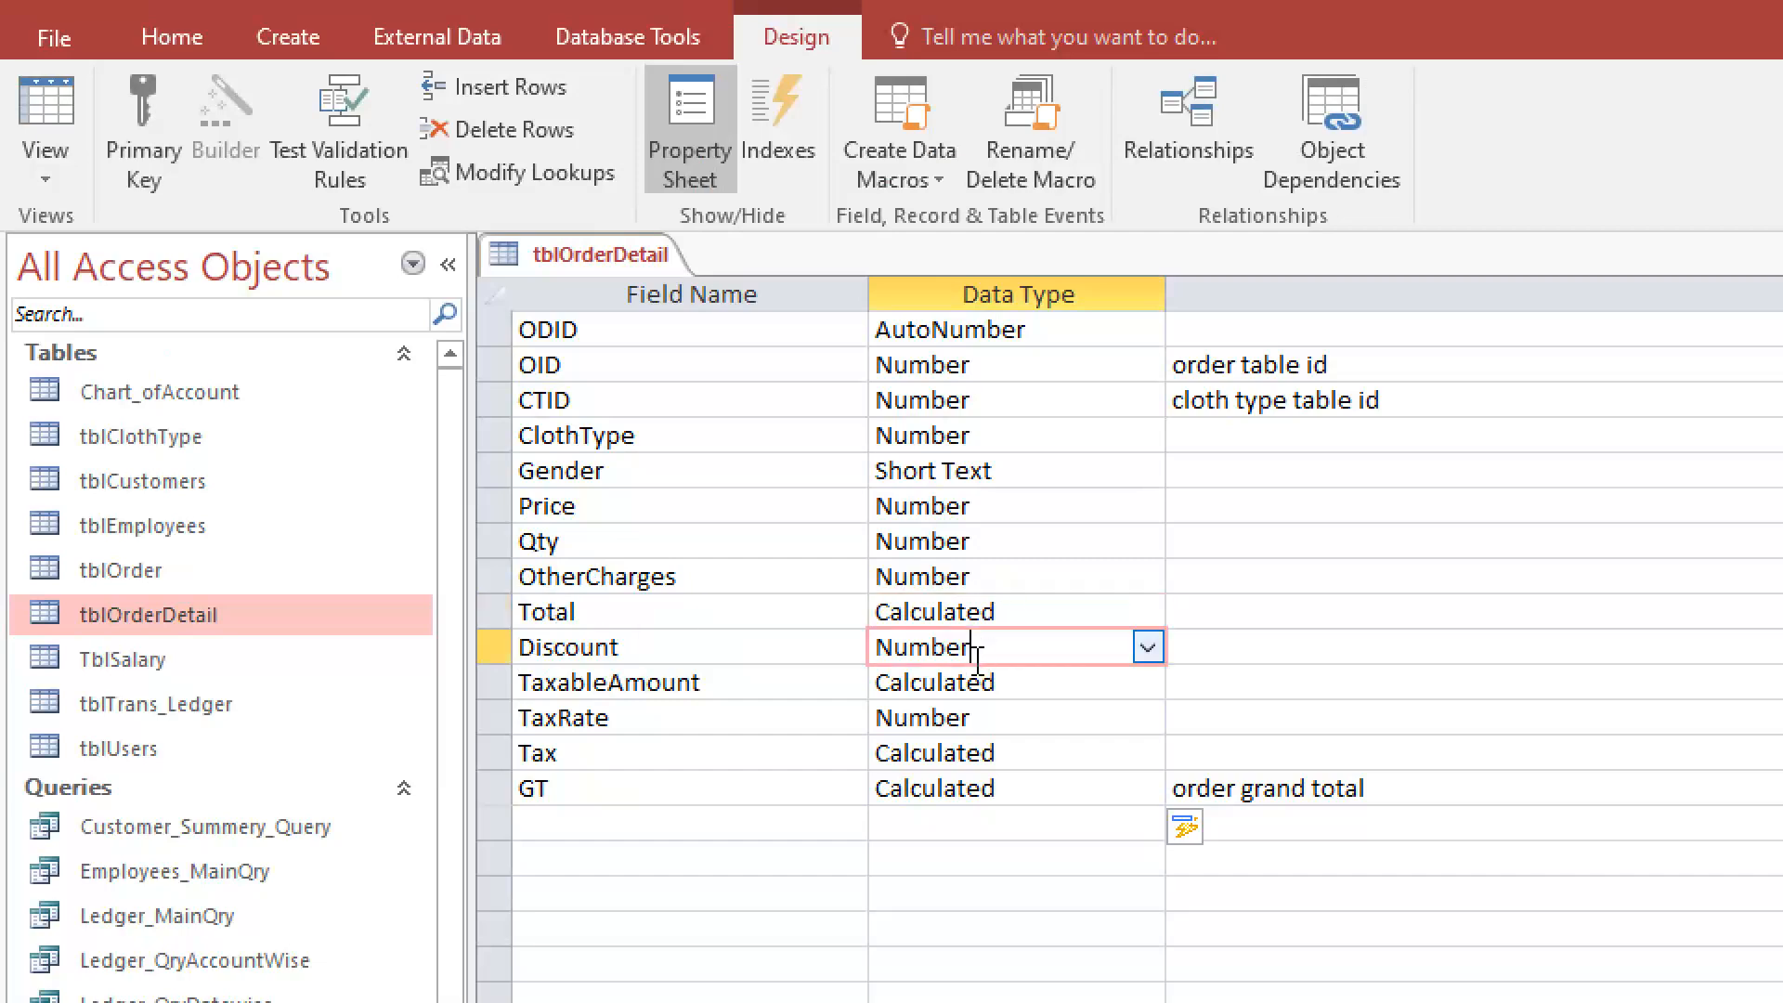
left_click(1028, 695)
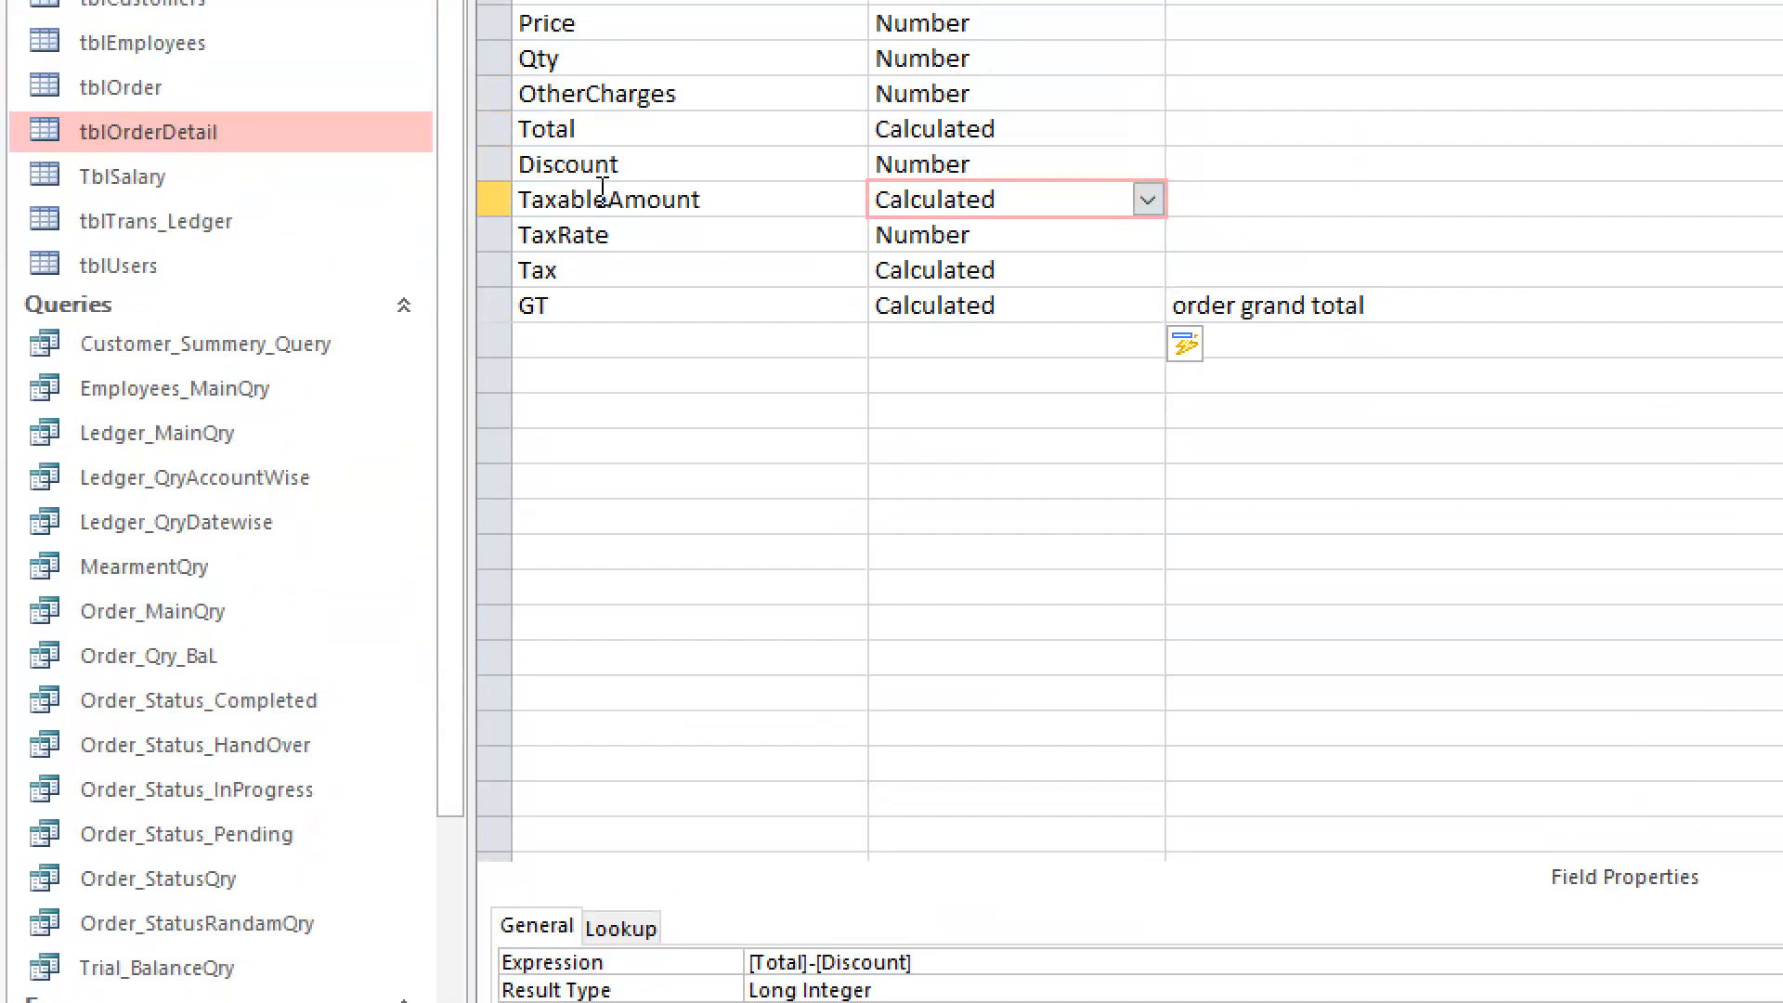
left_click(669, 235)
left_click(1021, 238)
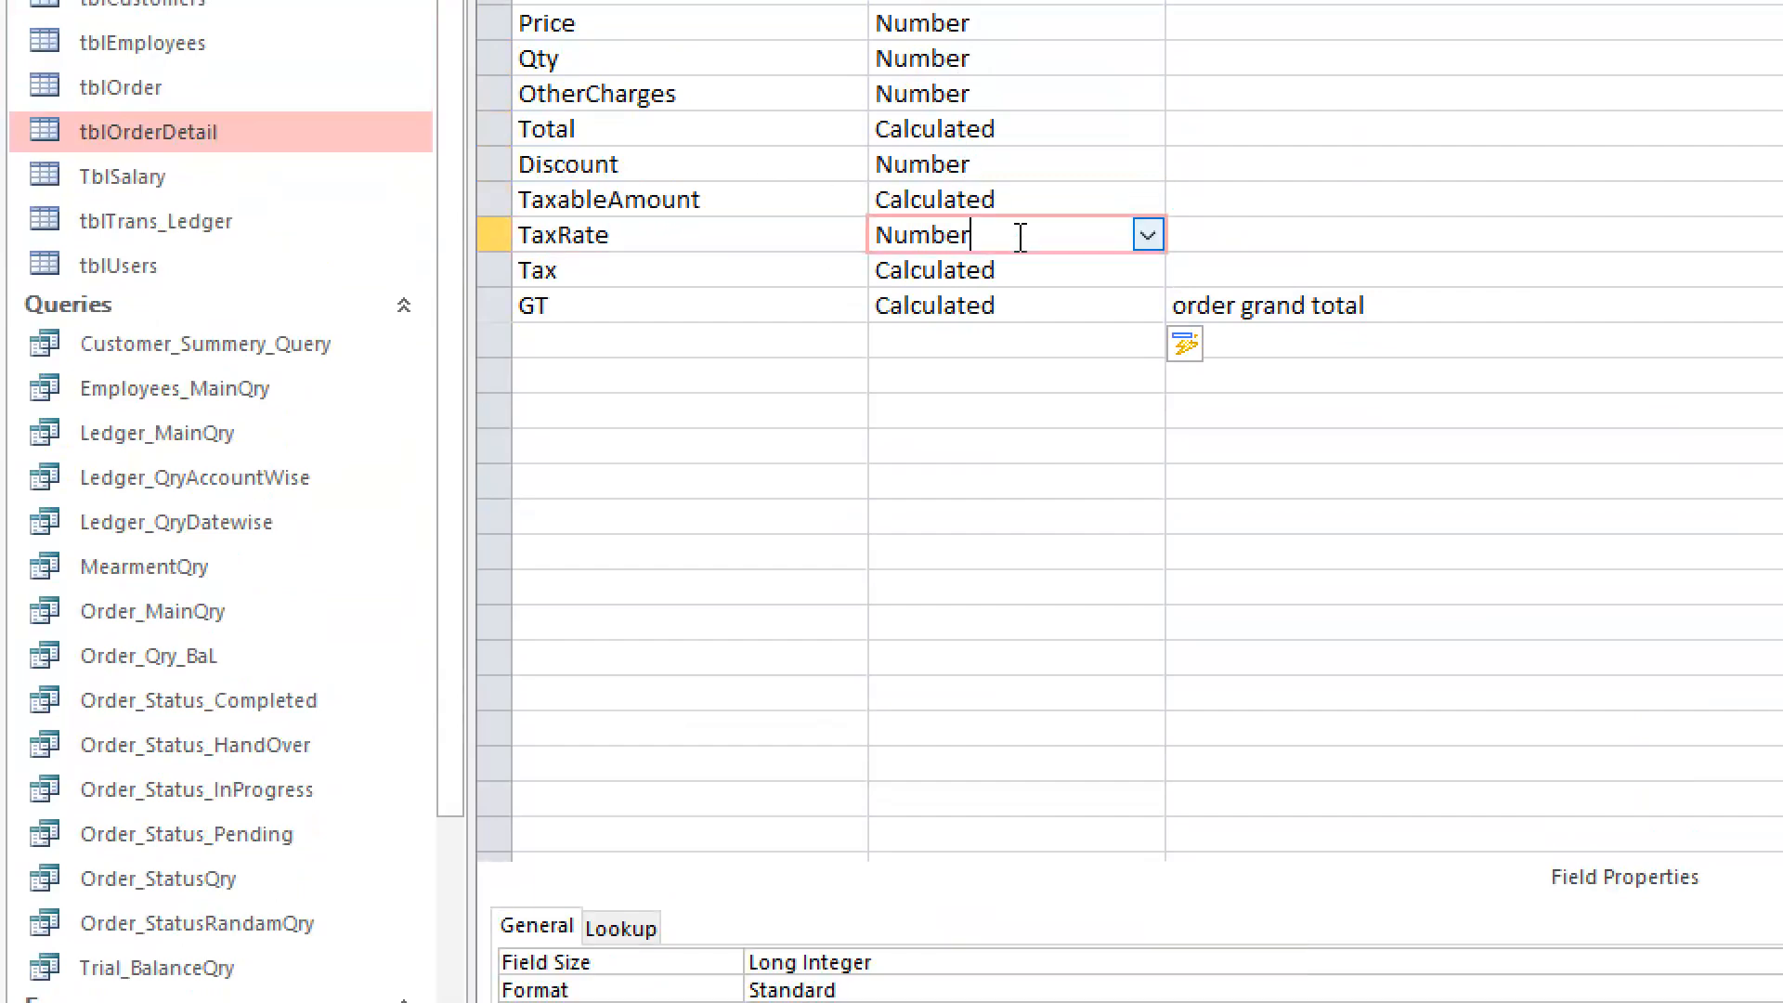
left_click(1019, 266)
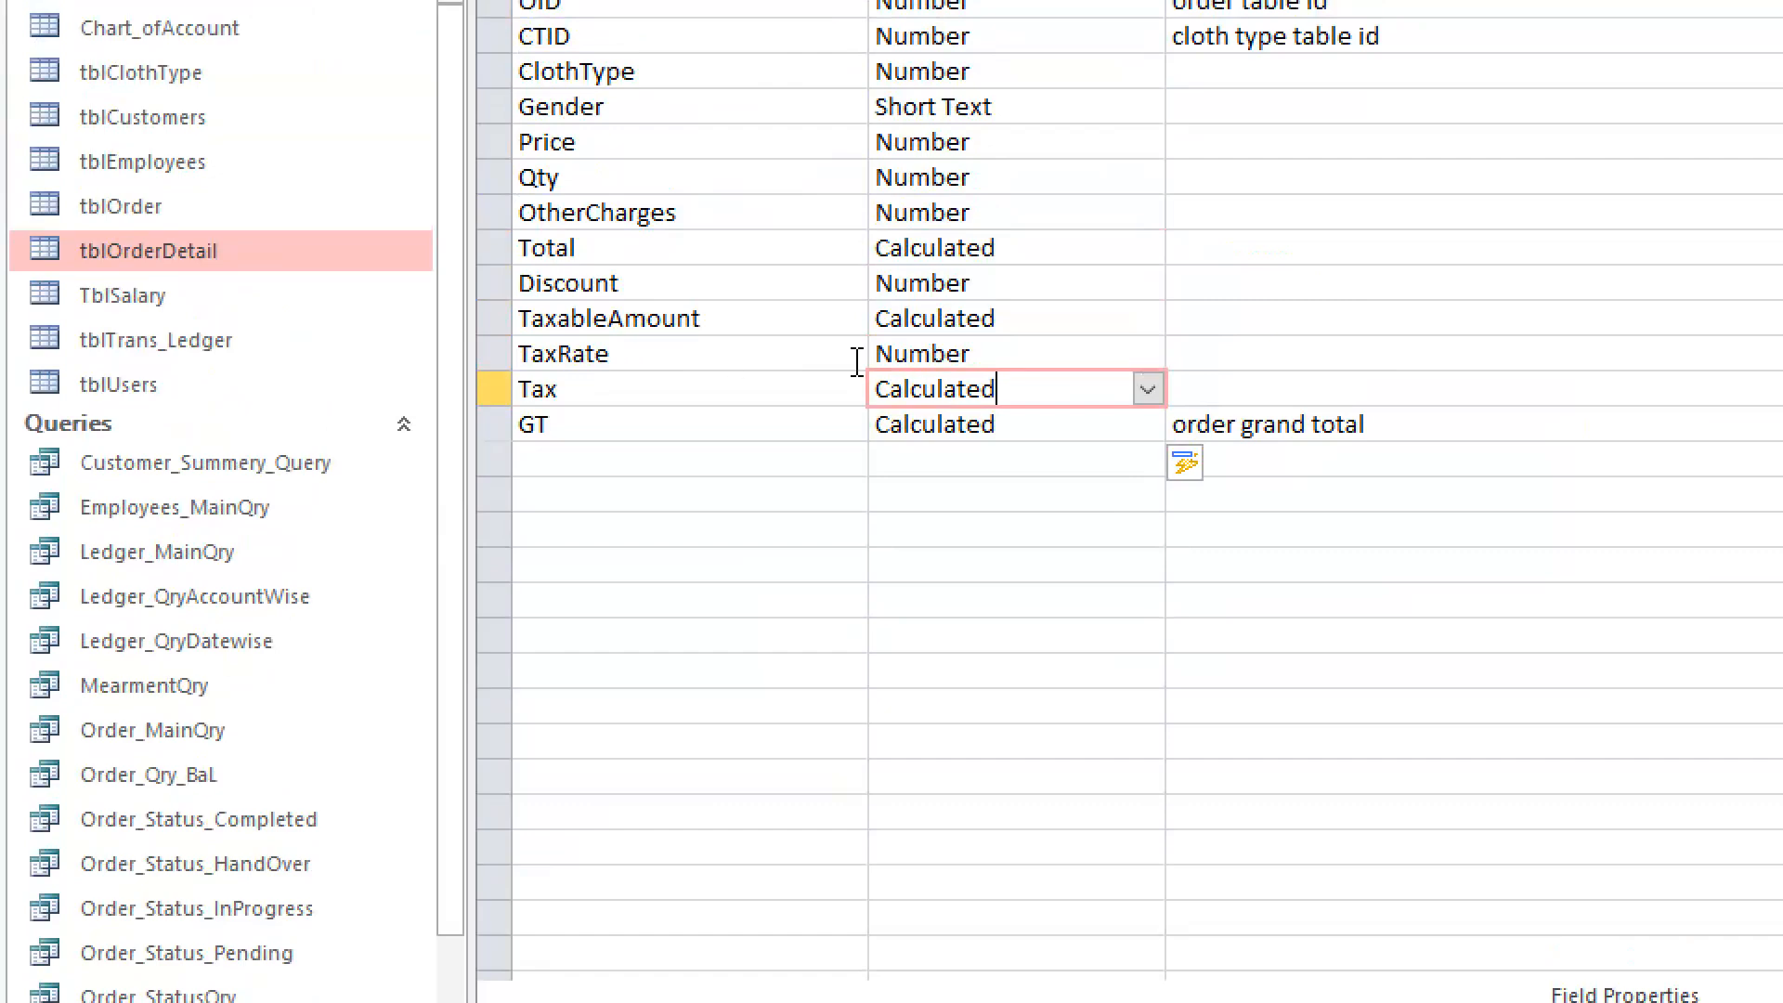
Describe the TaxRate field in tblOrderDetail as "tax rate in %"
left_click(1059, 354)
left_click(1230, 359)
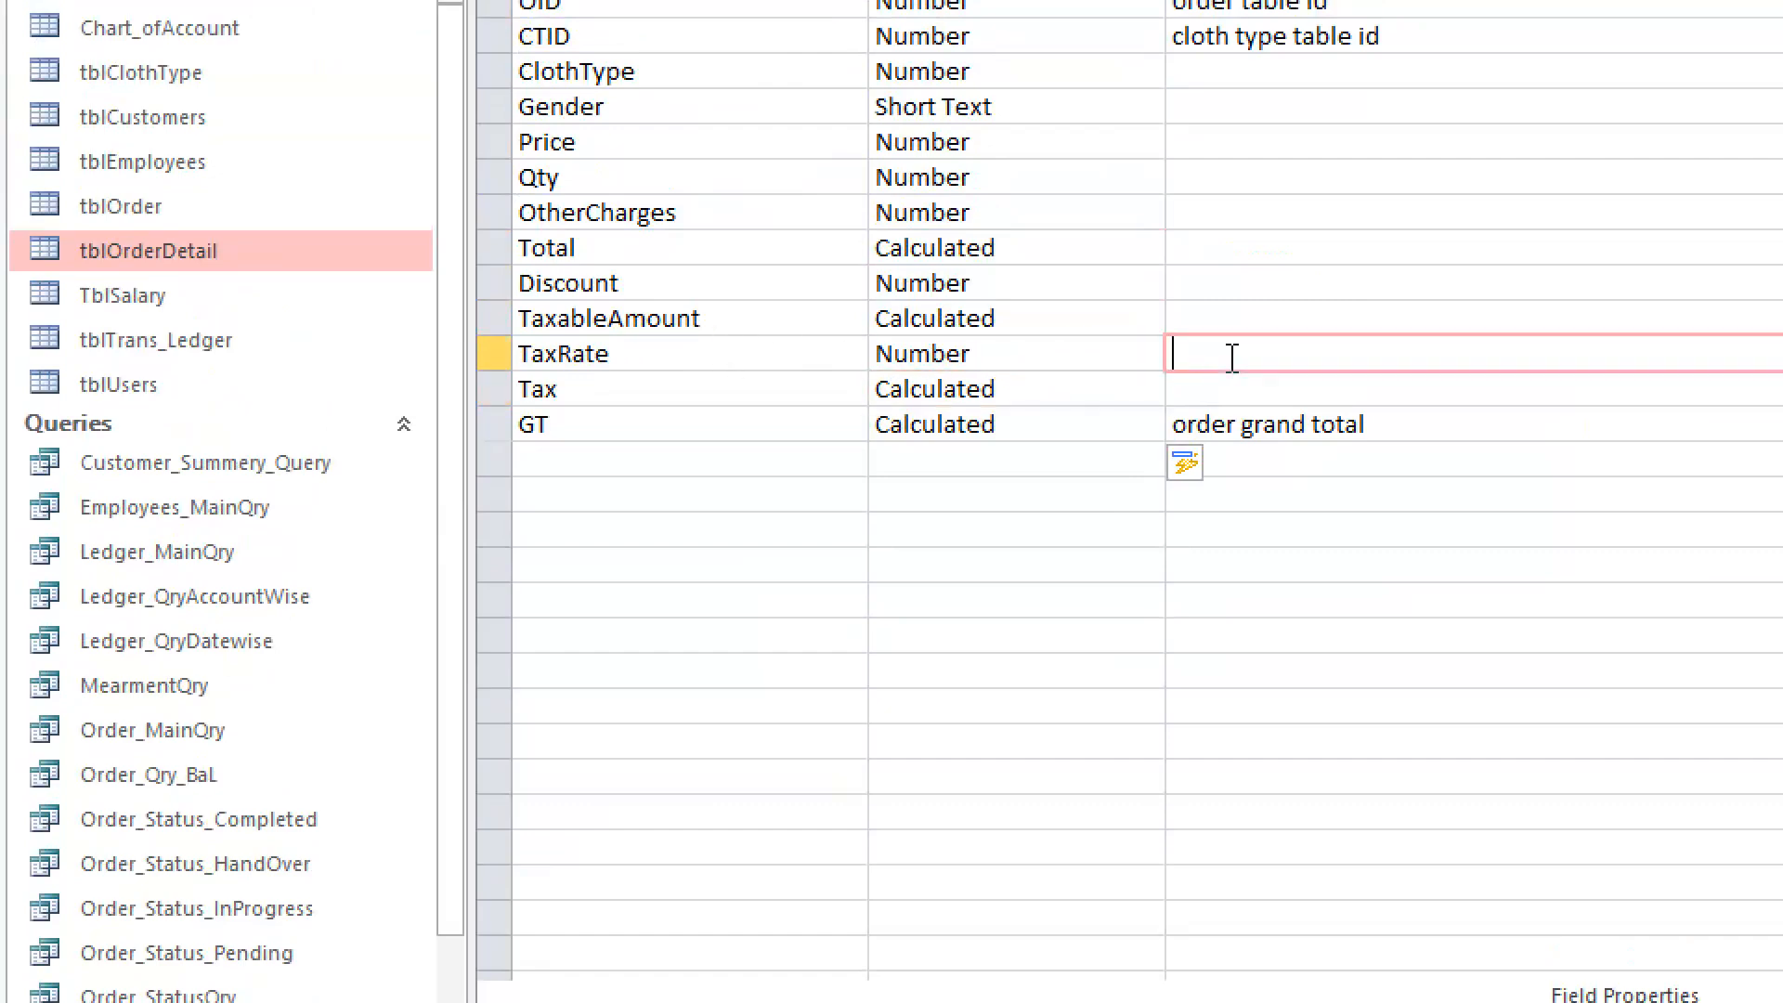
type("ta")
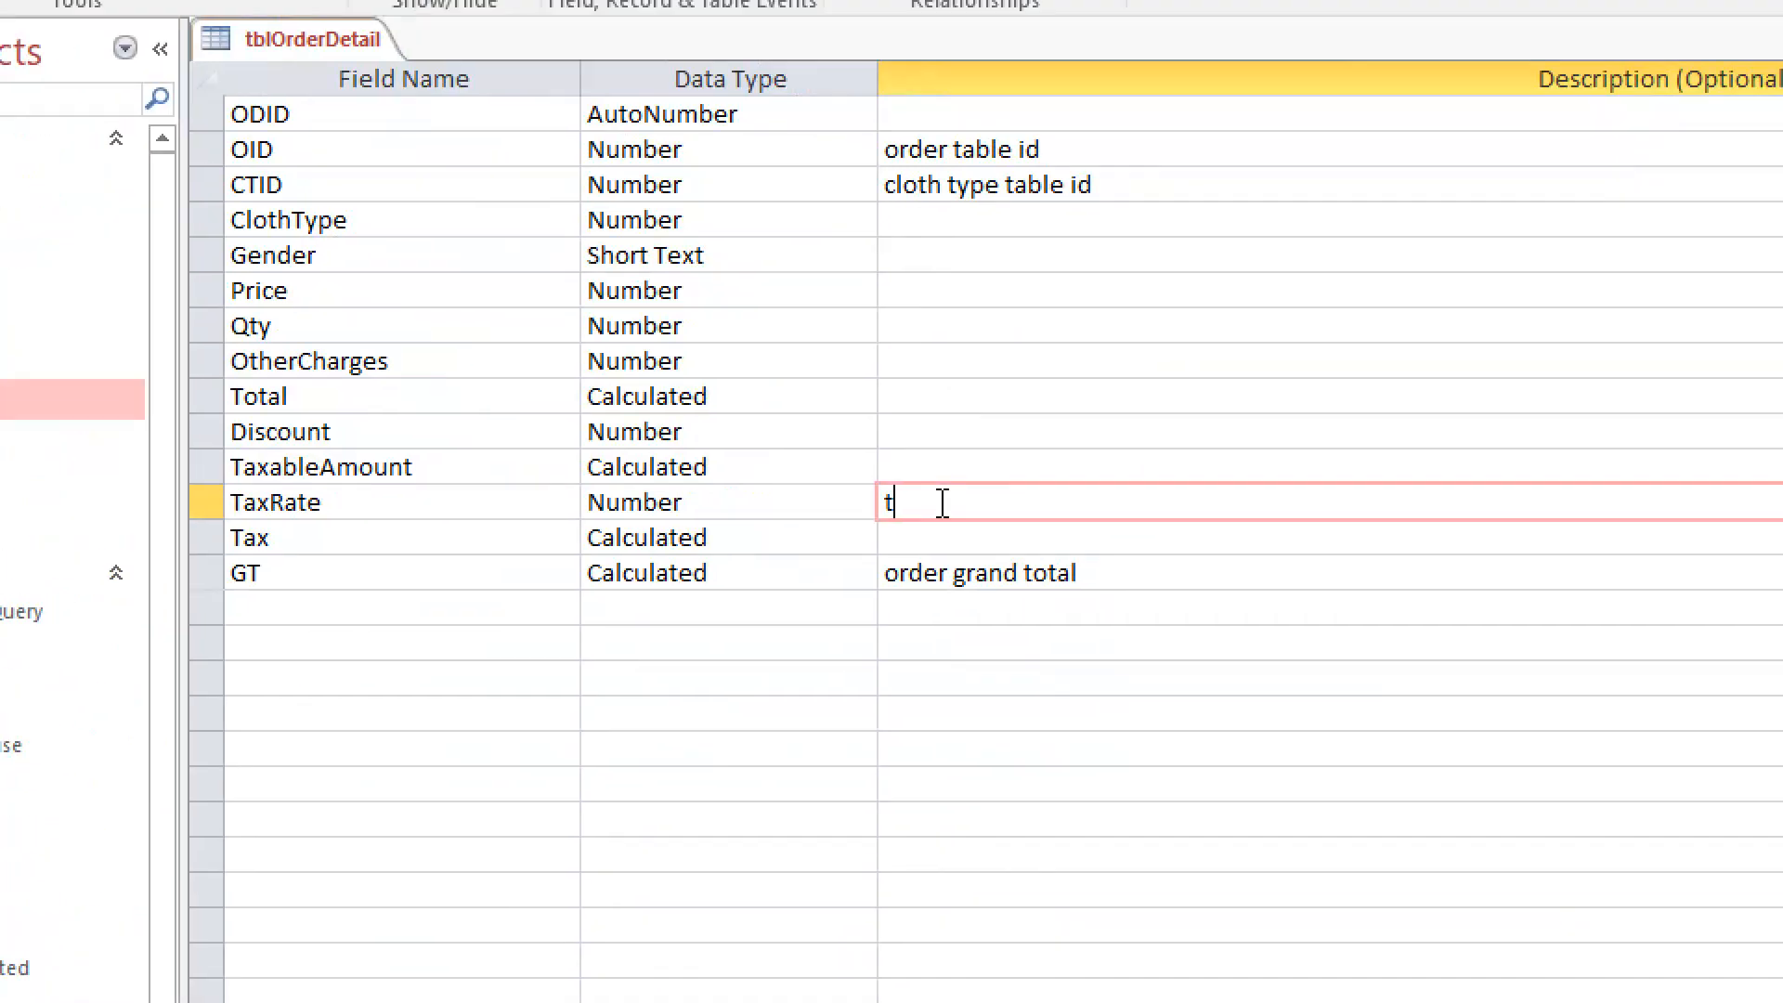
type("x rate in ")
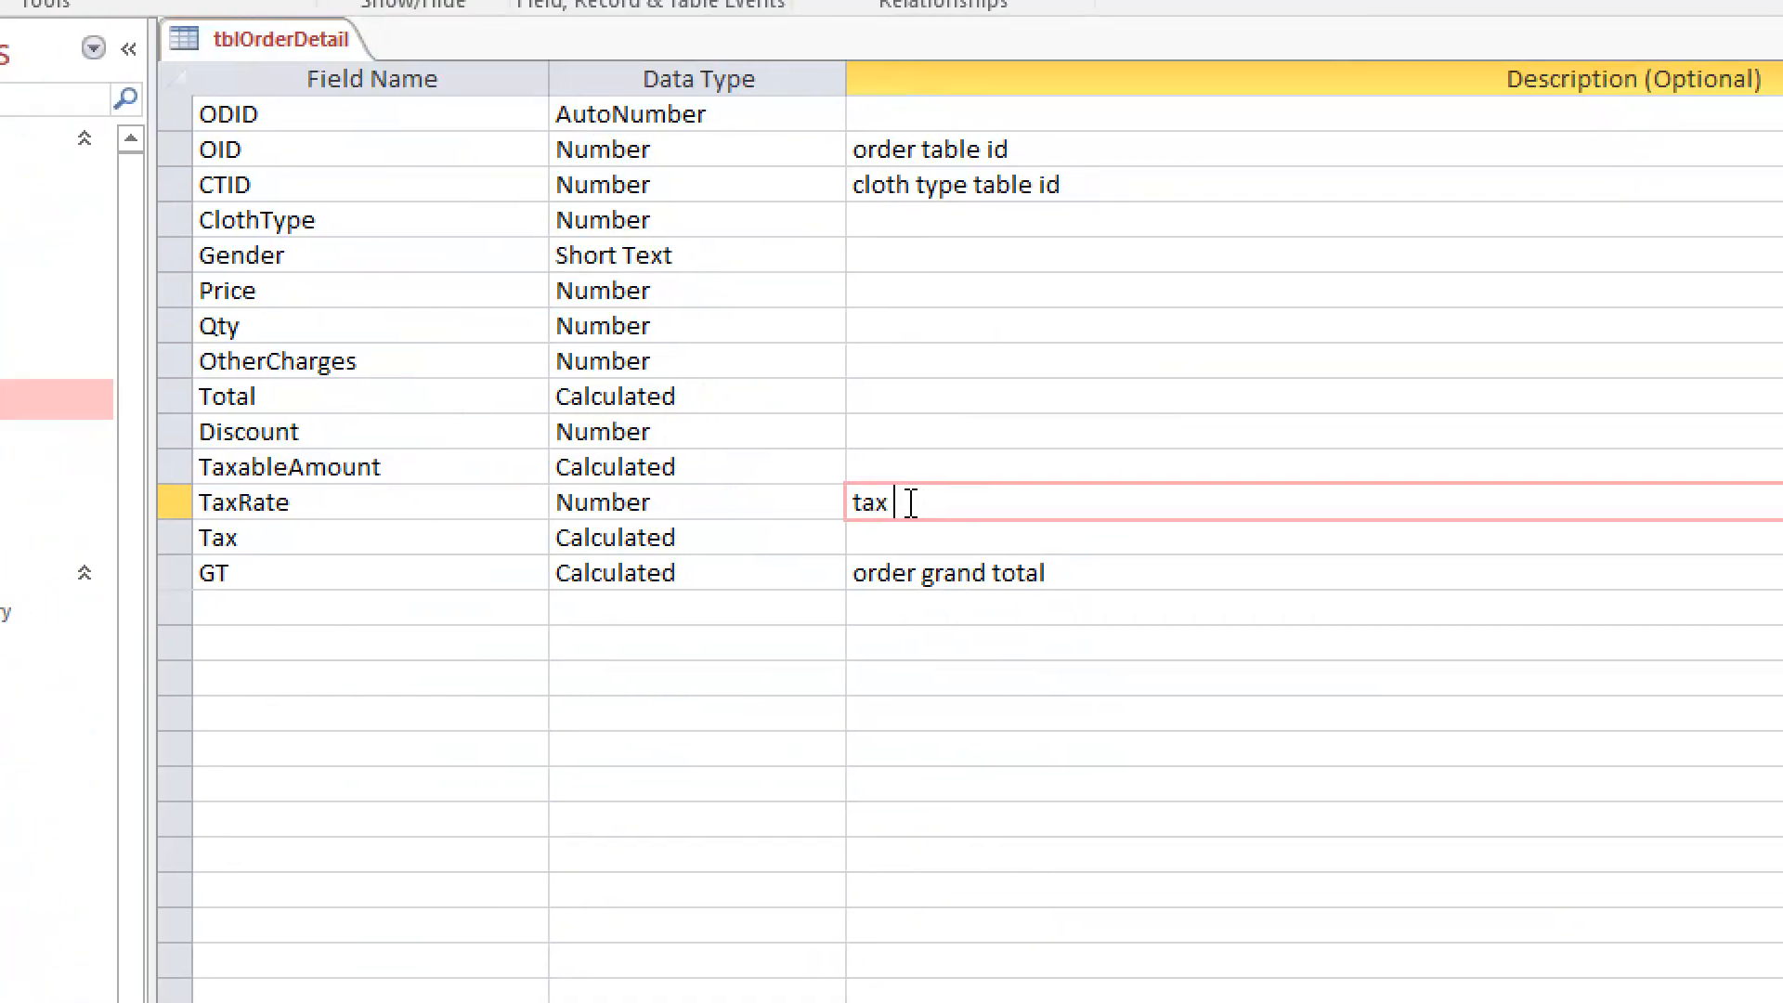
type("p")
key("BackSpace")
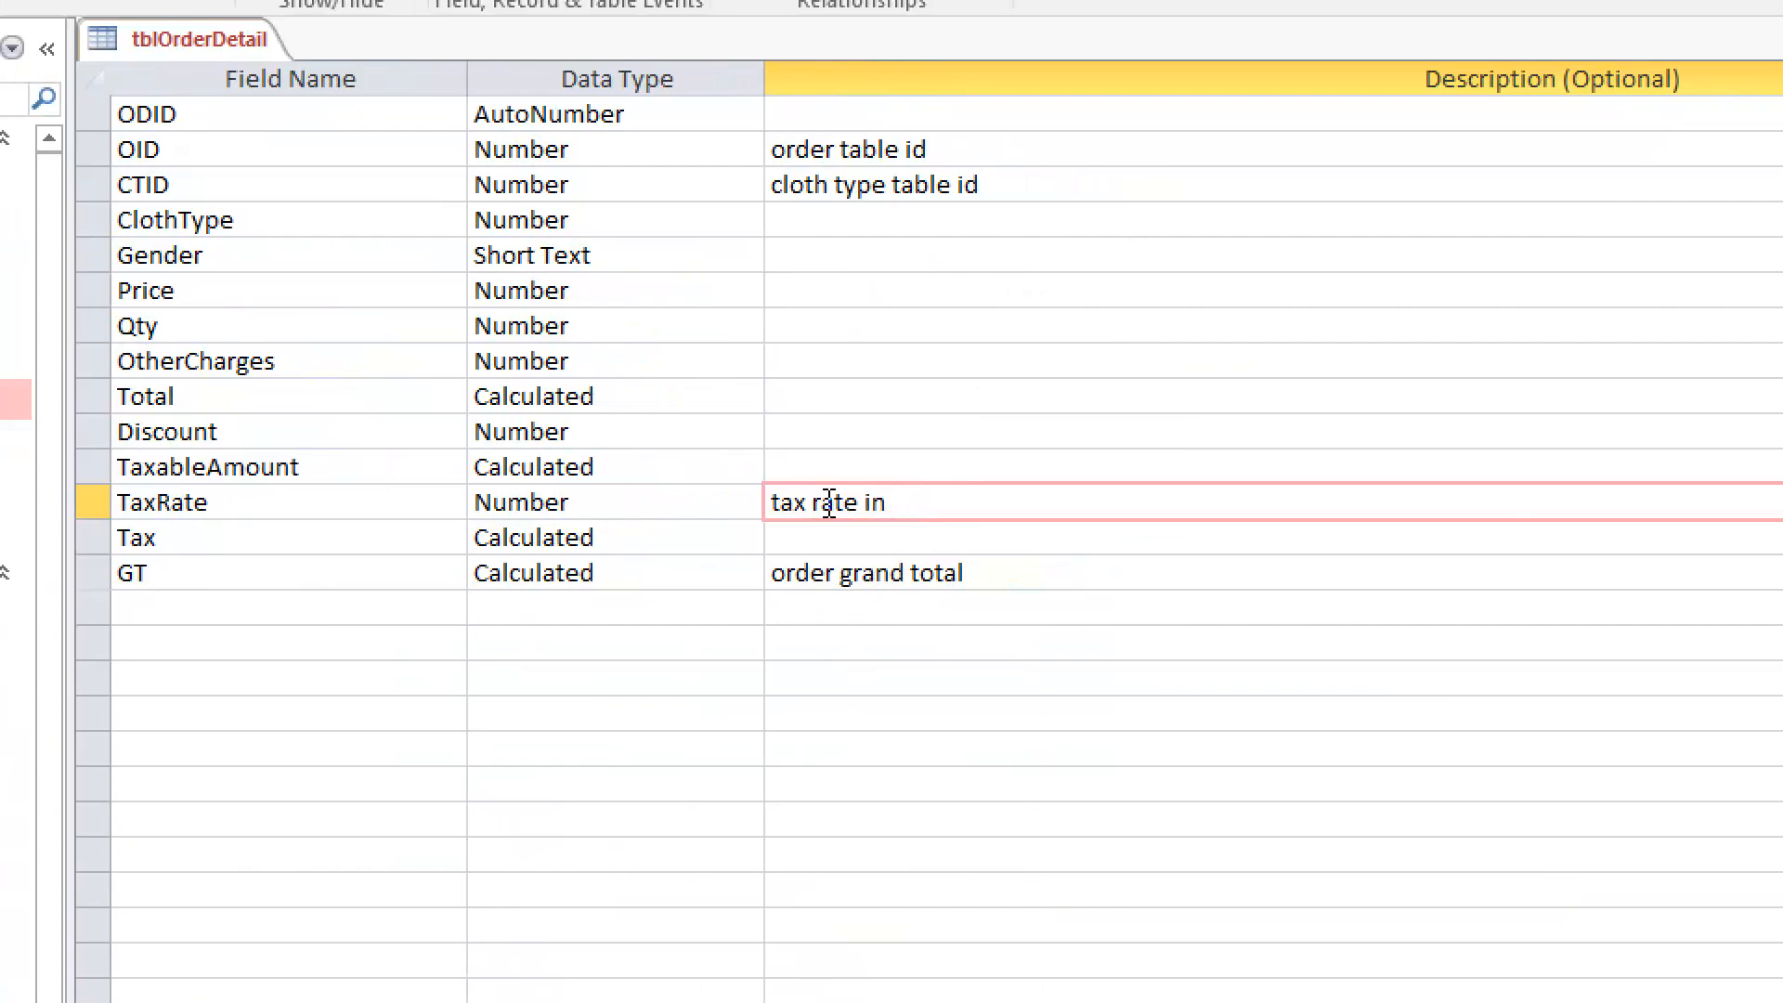
type("%")
left_click(836, 641)
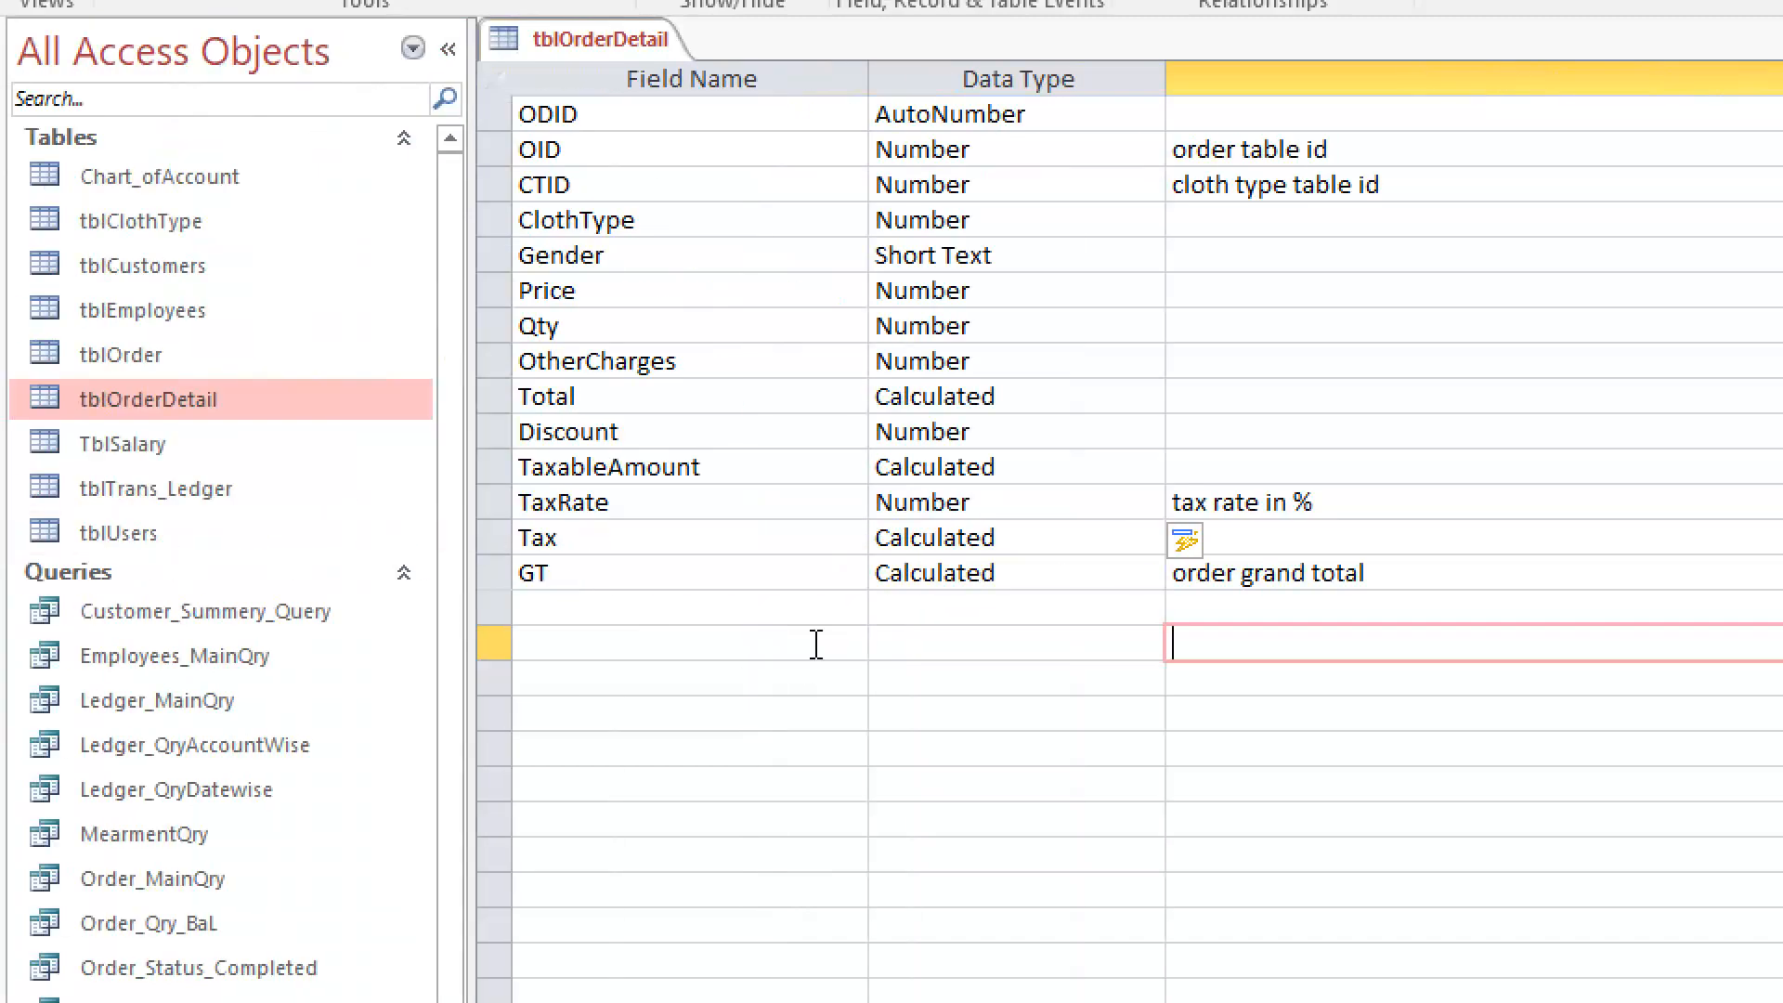
Set the caption of the GT field in tblOrderDetail to "Grand Total"
left_click(1036, 577)
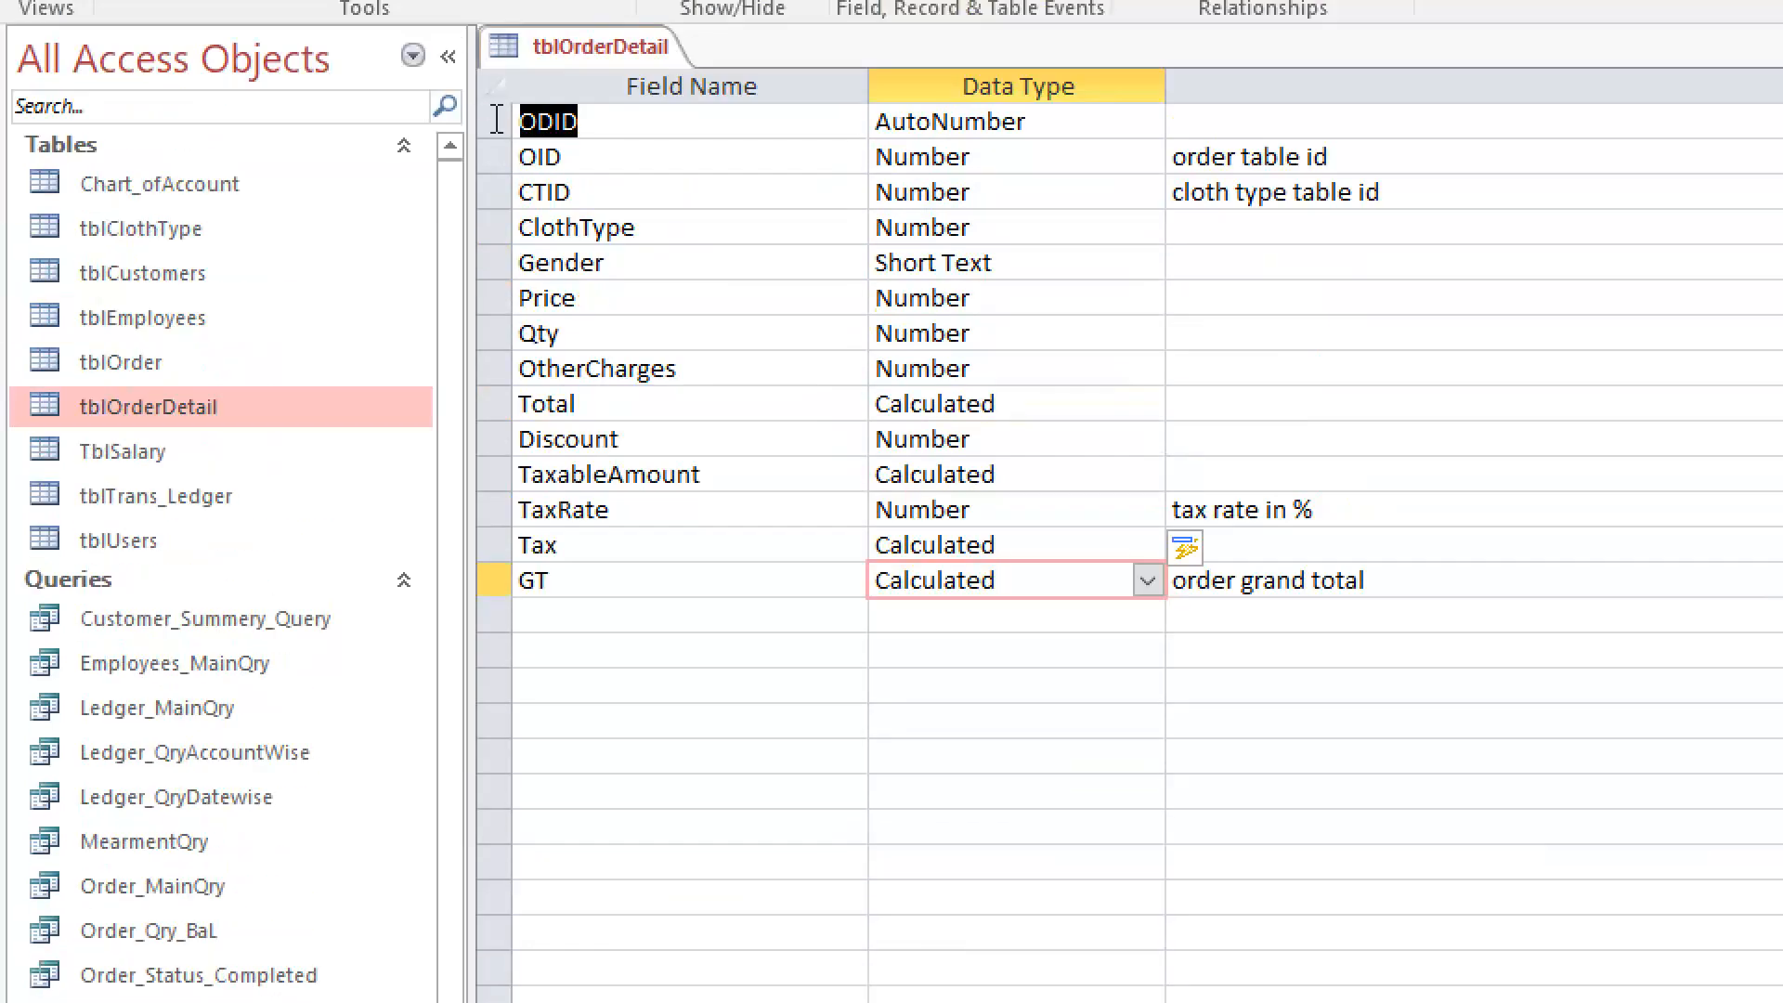
left_click(620, 118)
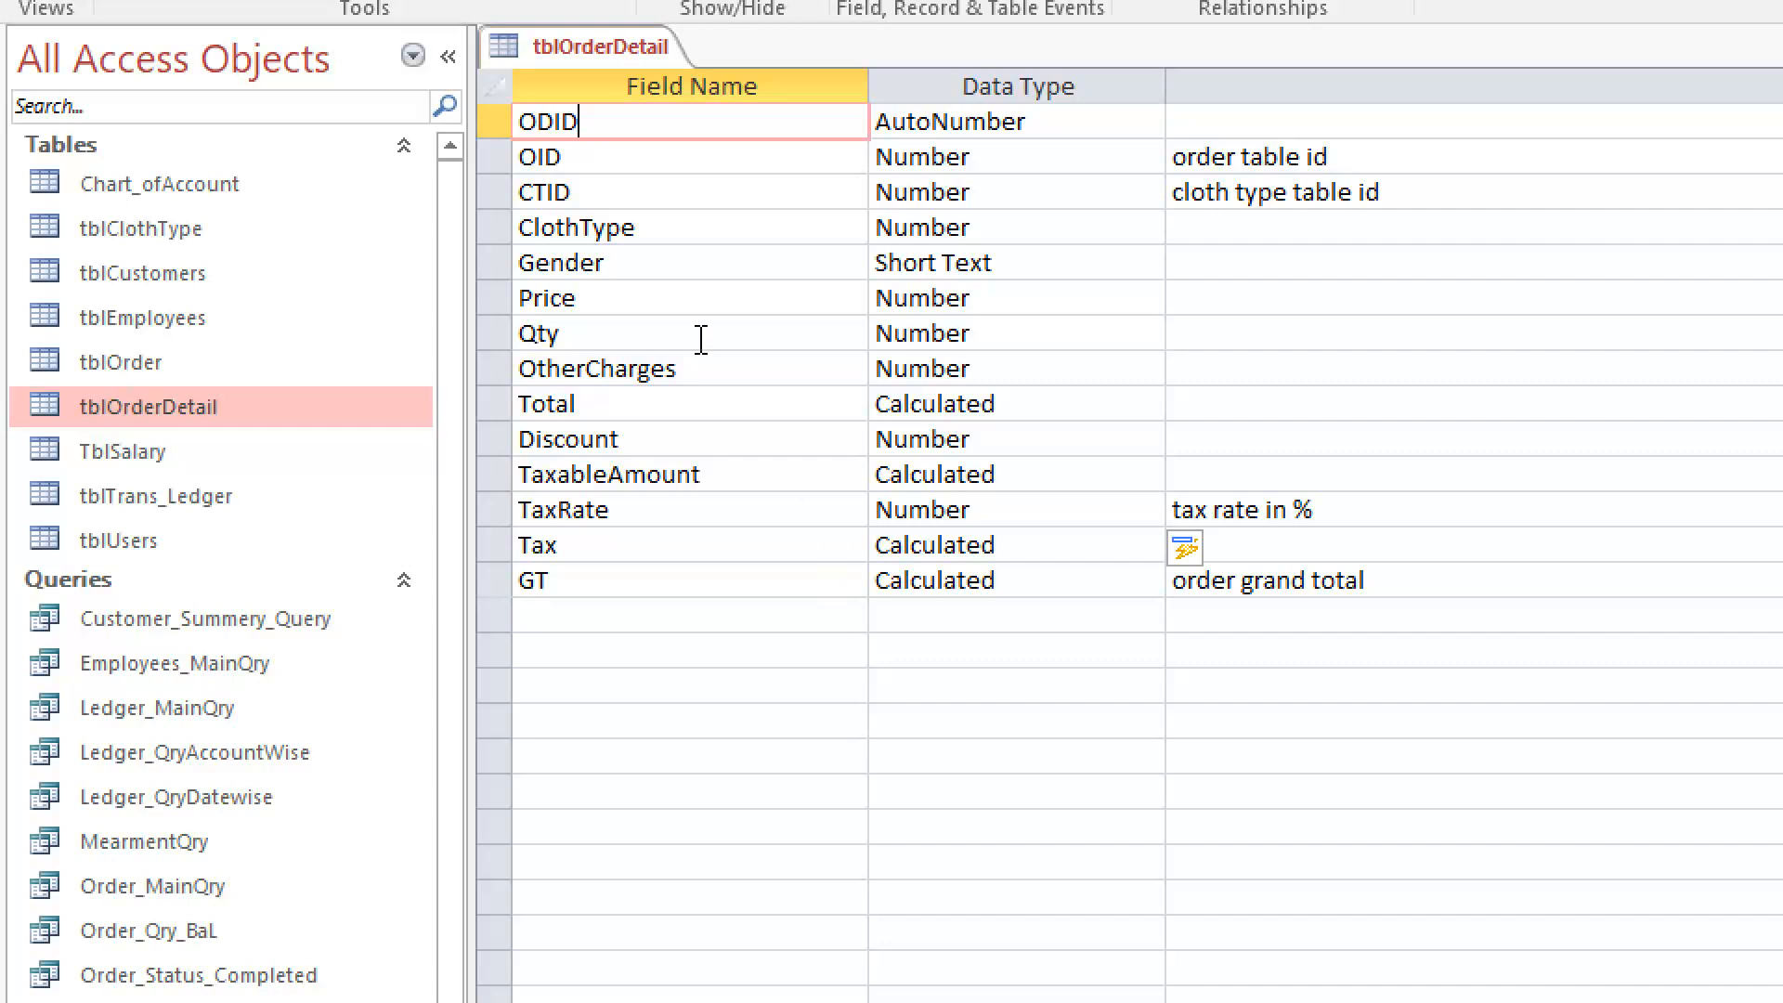
left_click(562, 579)
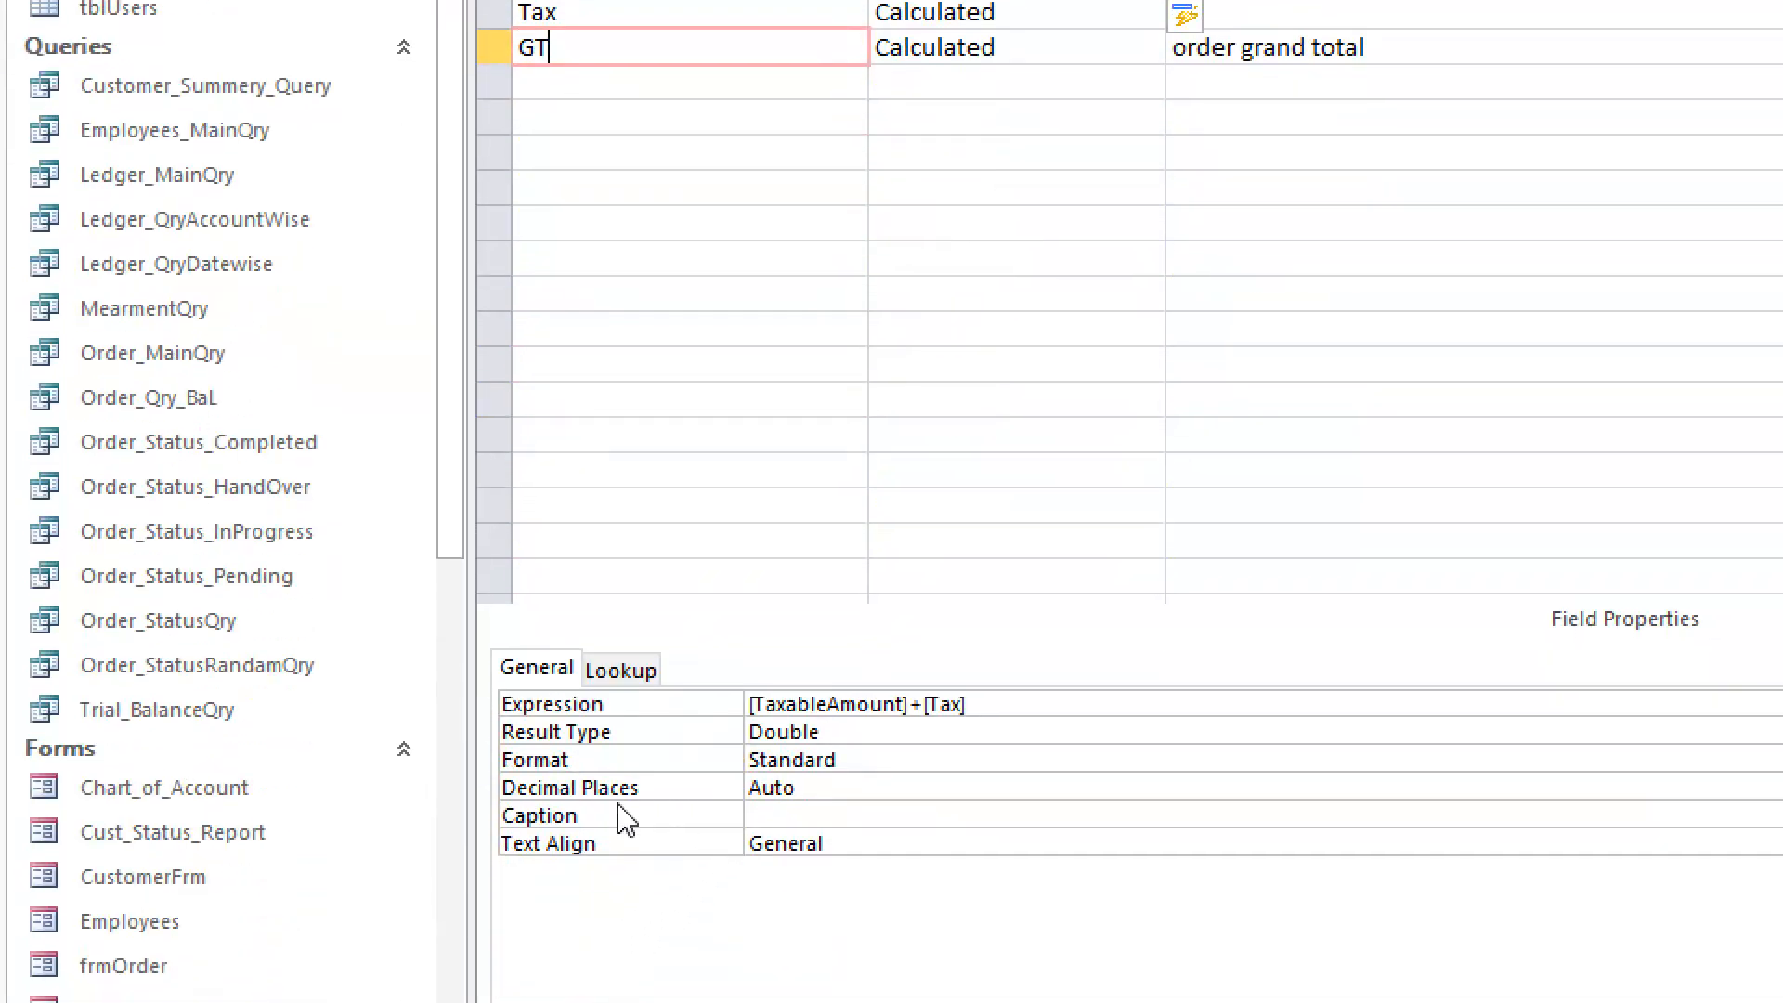
left_click(807, 815)
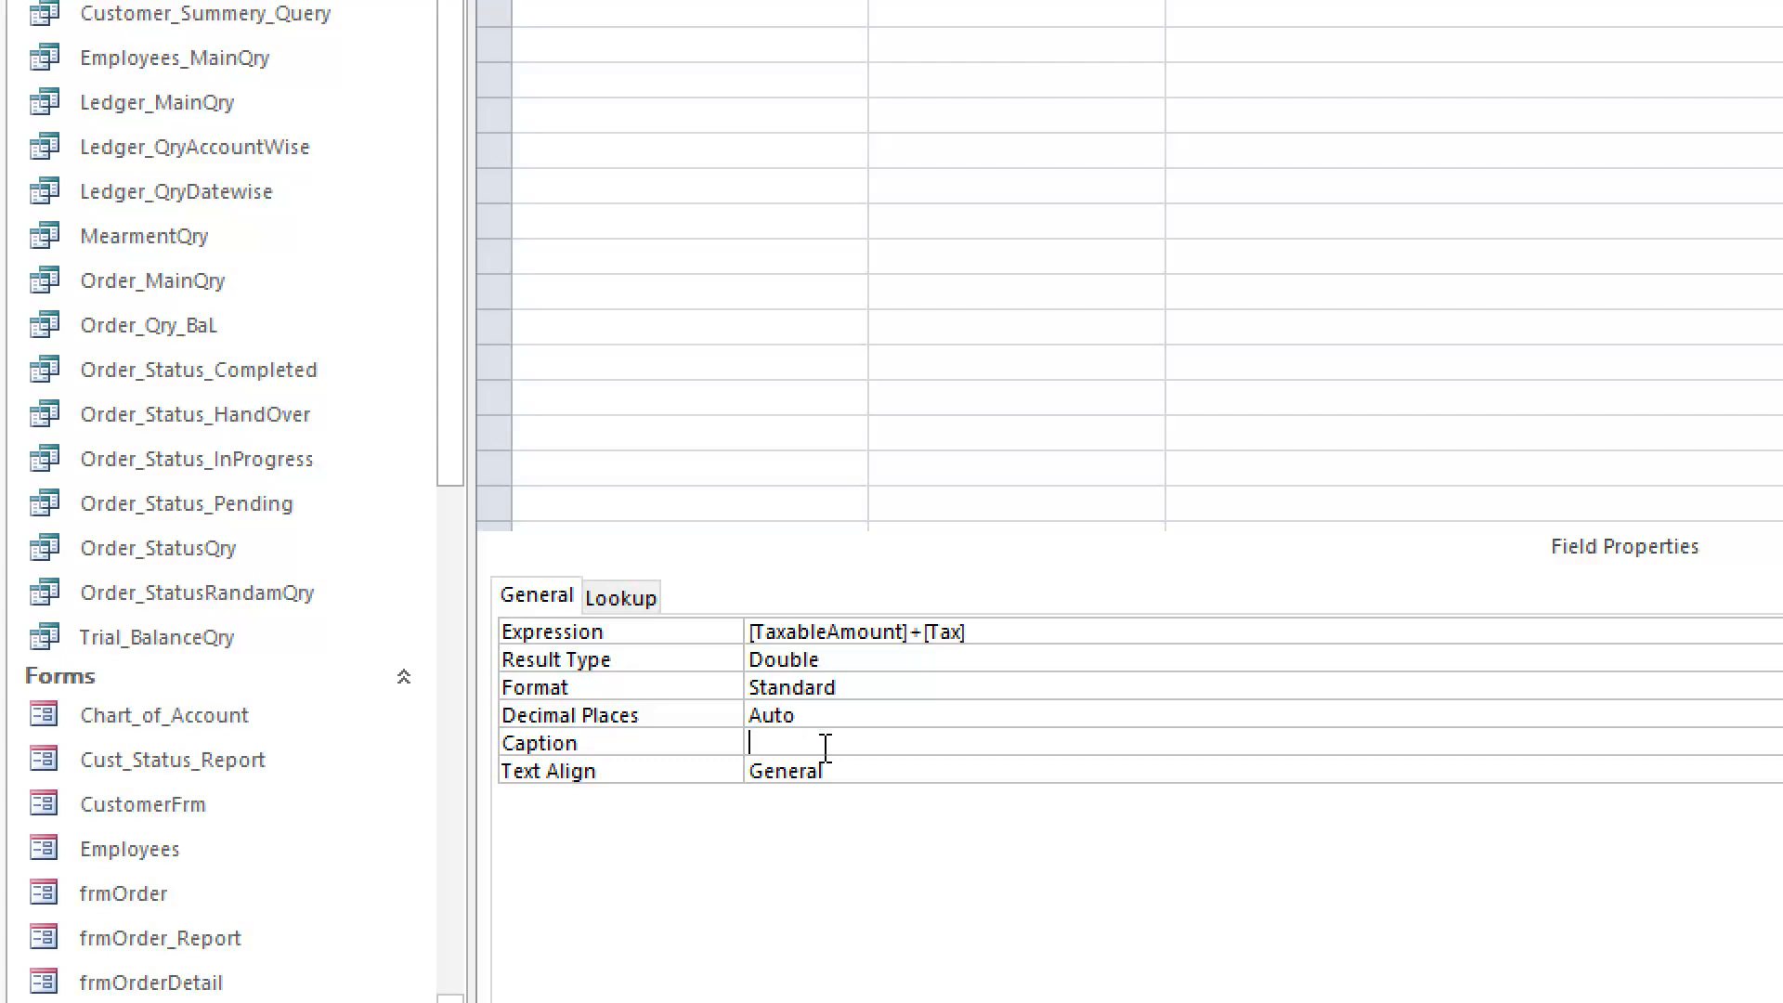
type("Grand-Total")
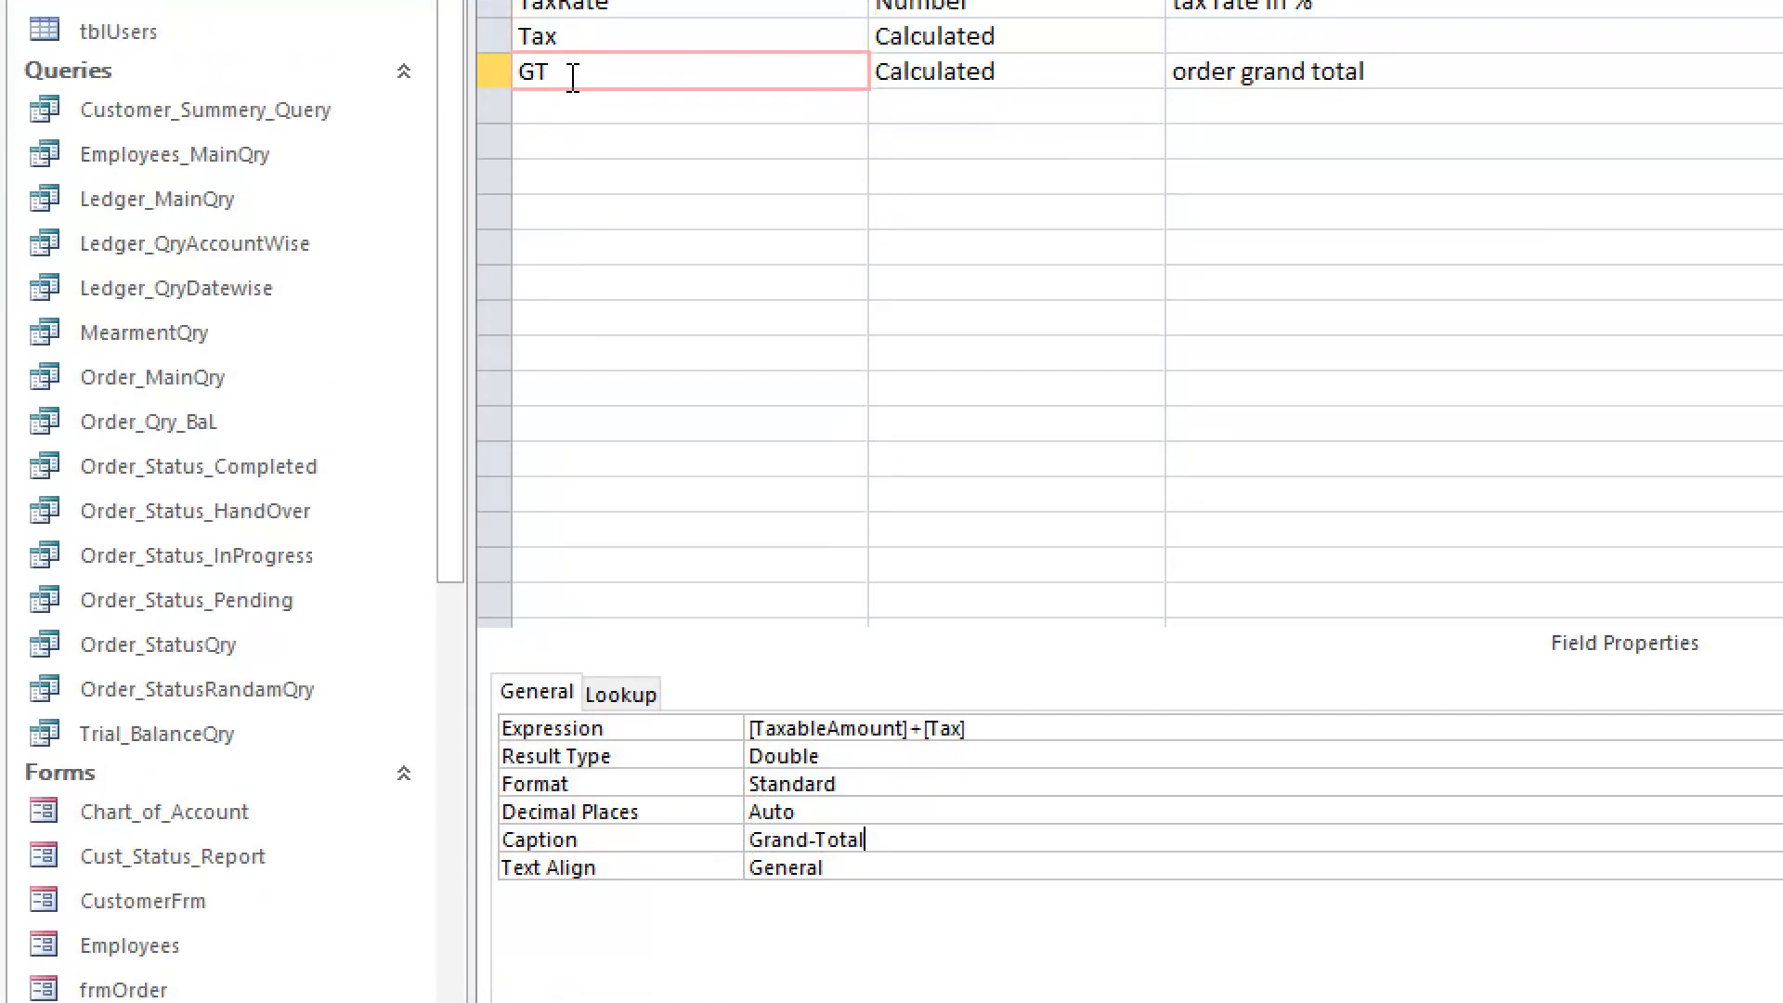
left_click_drag(570, 21, 479, 3)
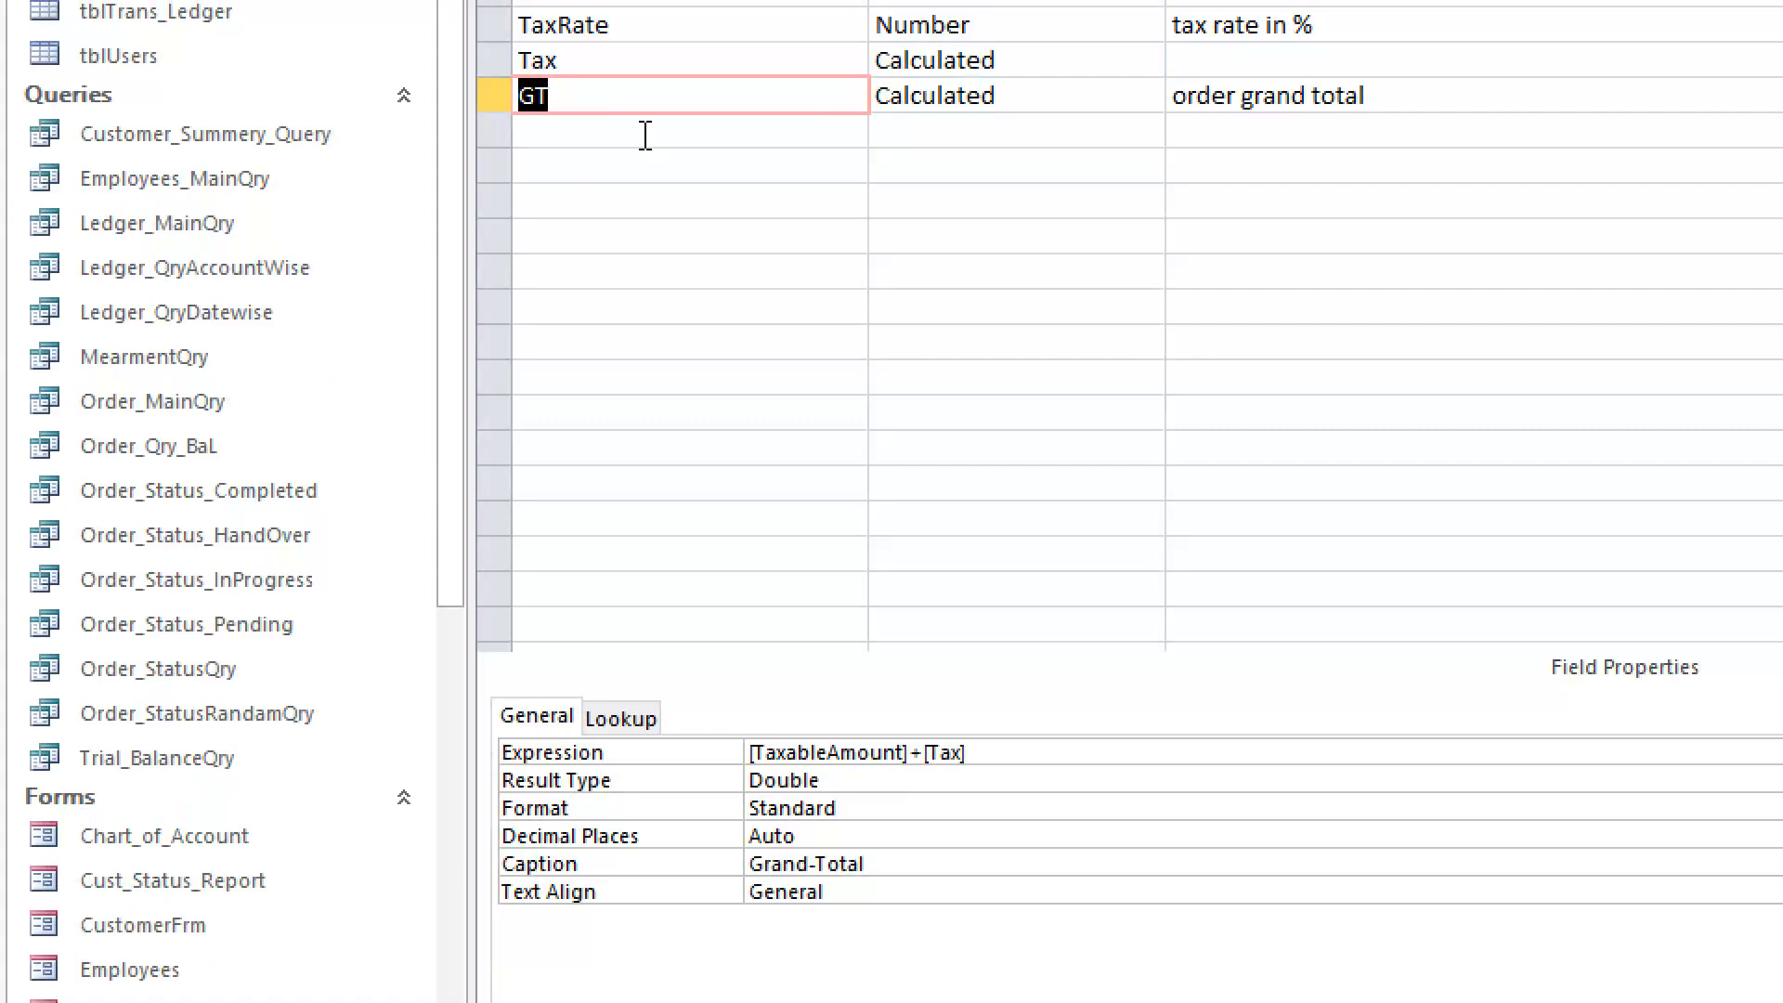
left_click(897, 867)
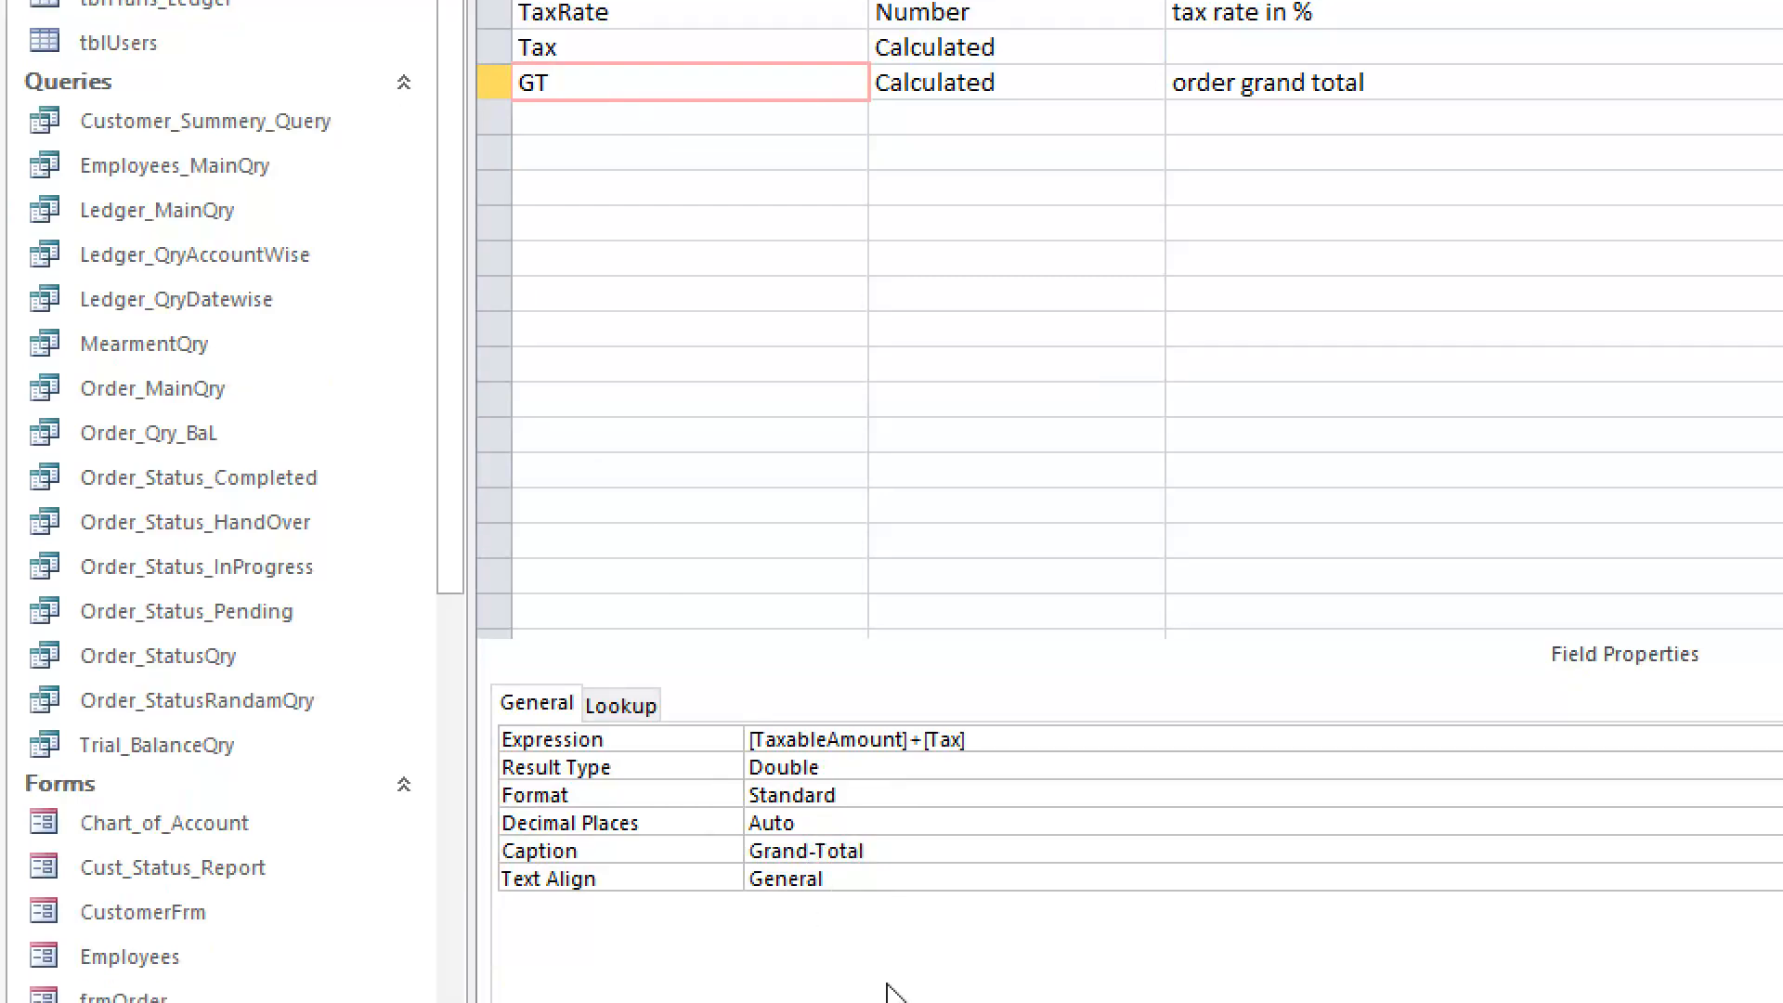
key("BackSpace")
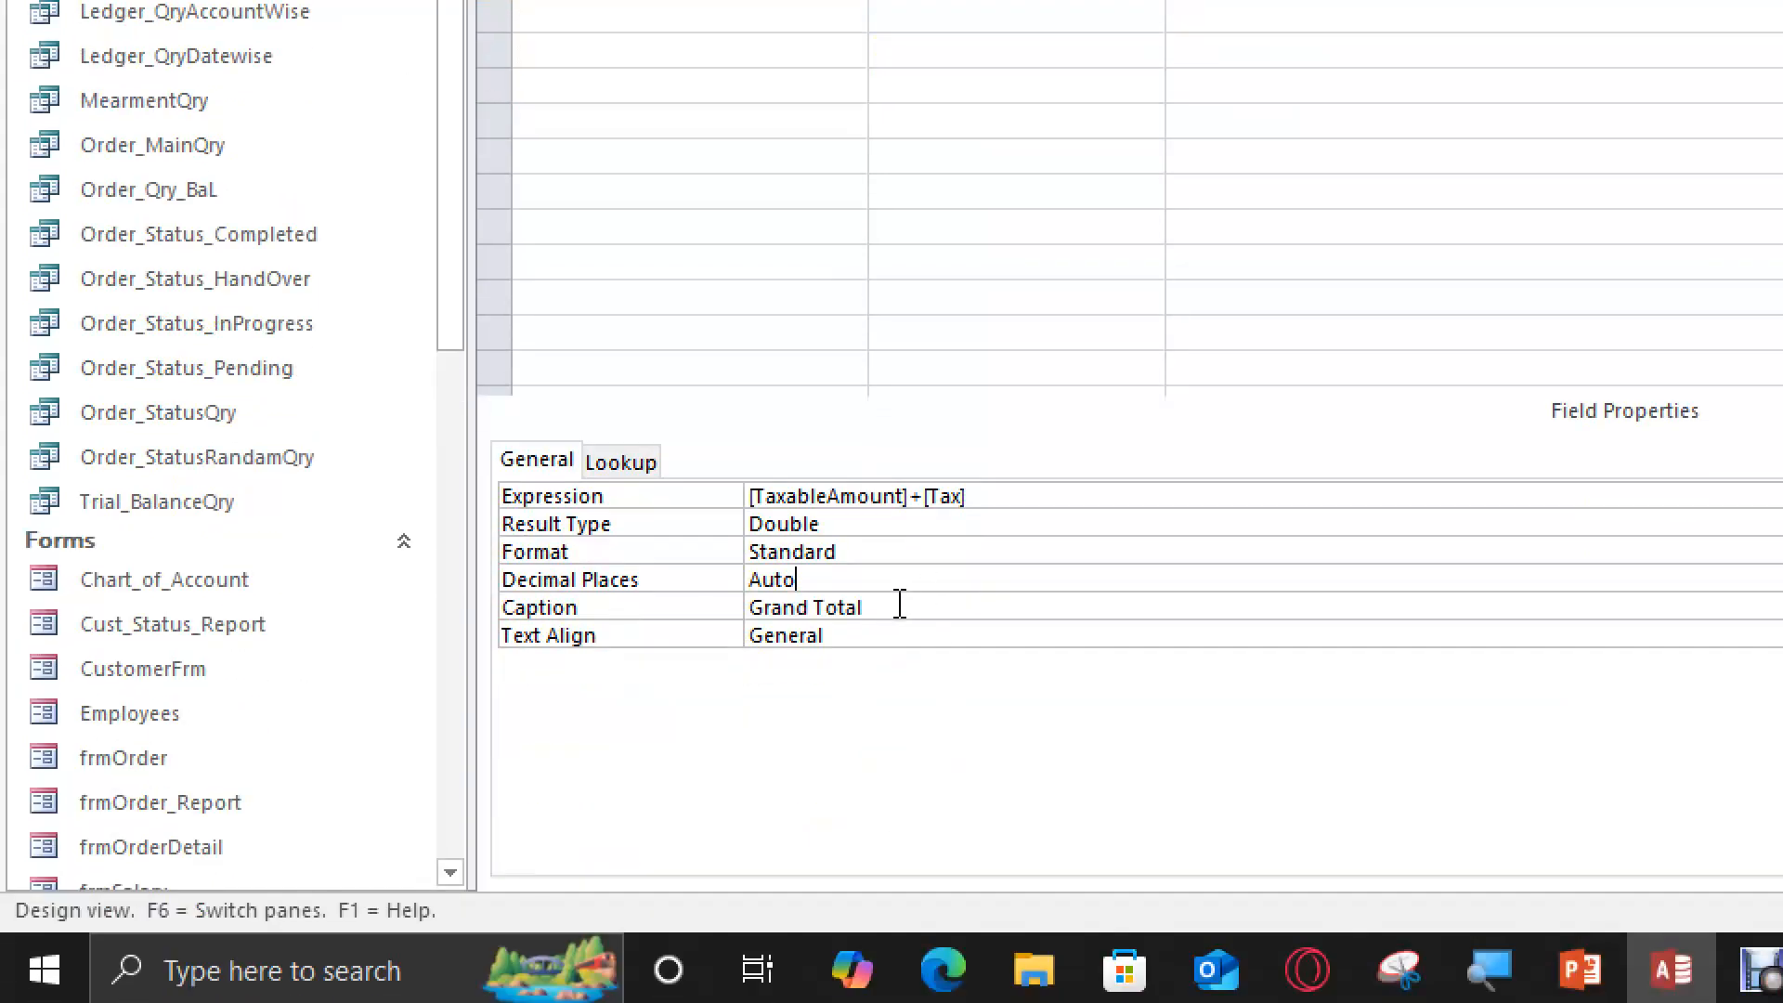
left_click_drag(859, 604, 729, 605)
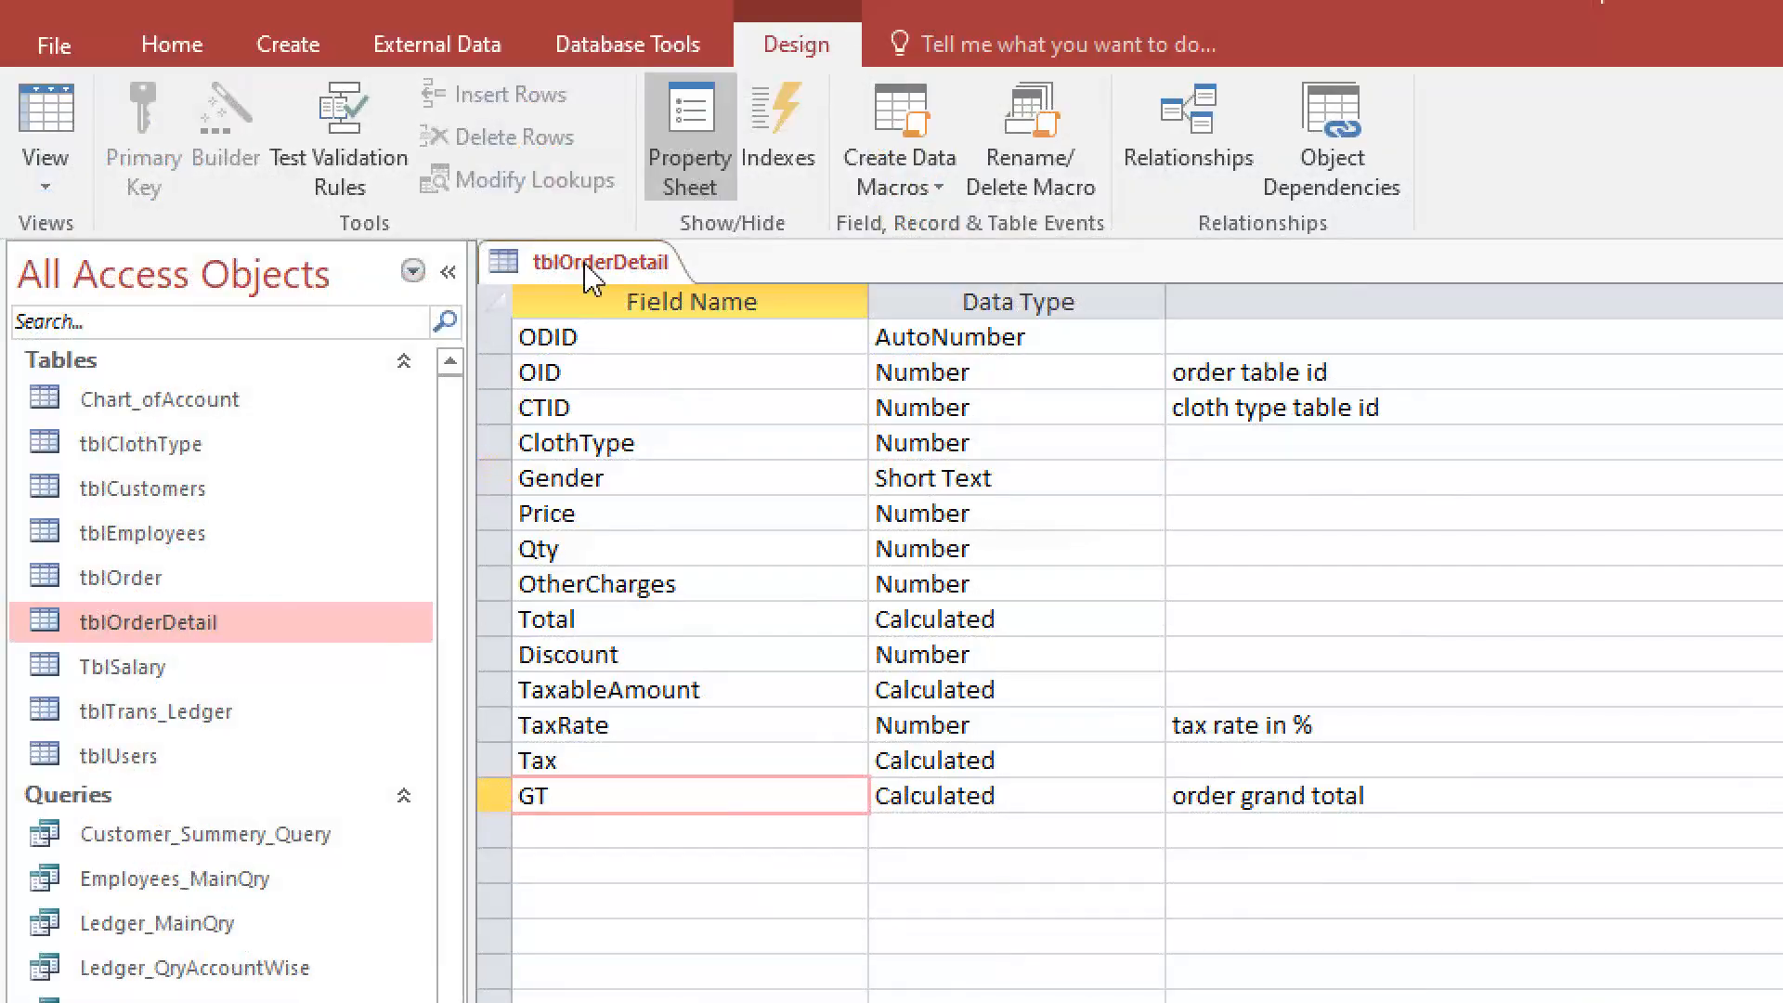
Save the tblOrderDetail design and close the table
right_click(595, 266)
left_click(665, 283)
right_click(621, 263)
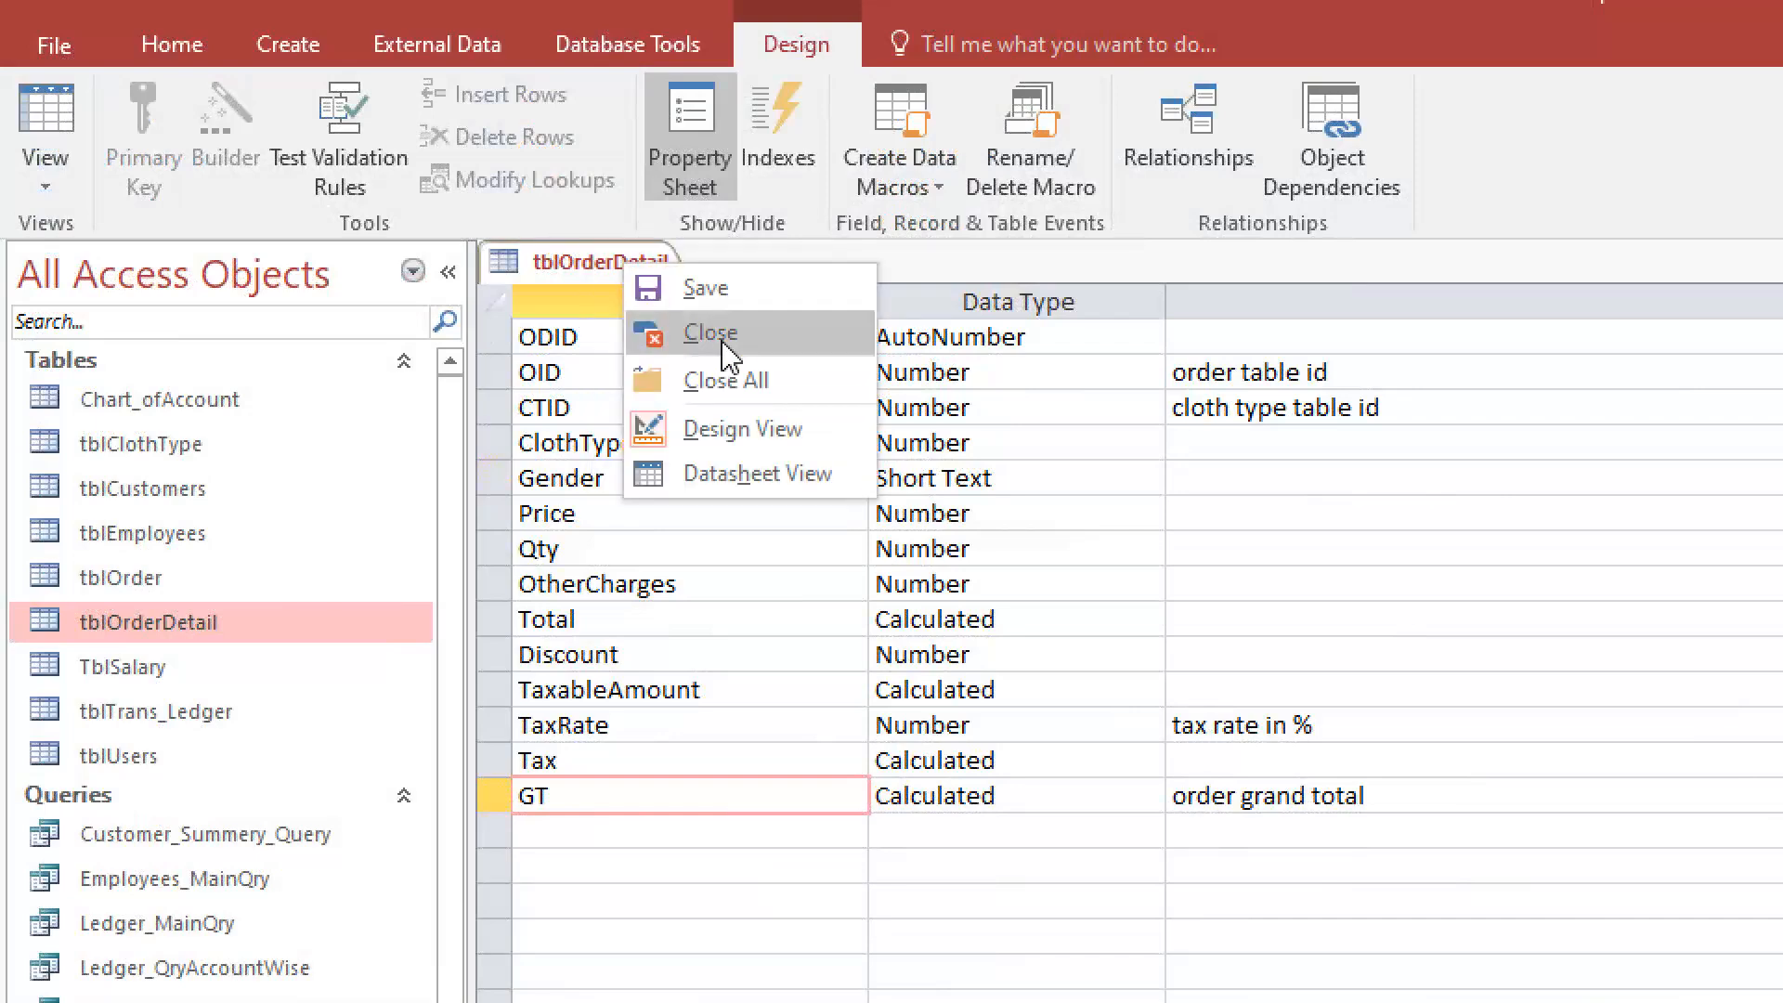
left_click(724, 342)
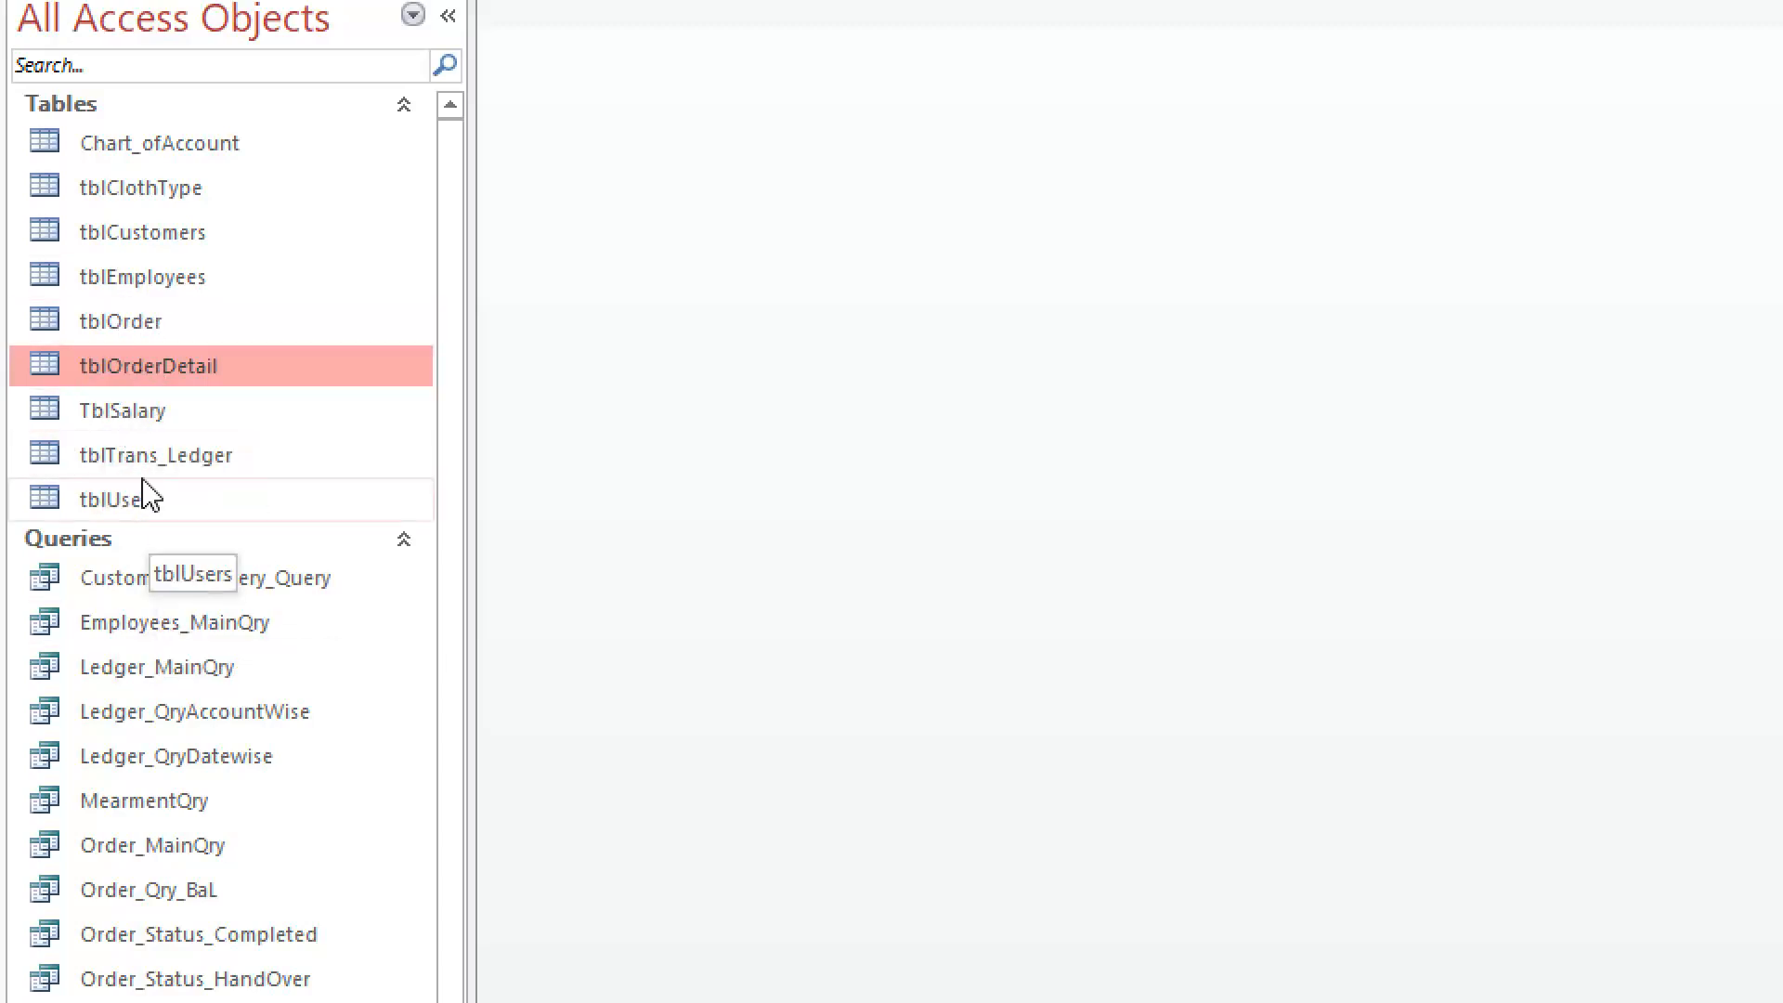
Open the TblSalary table in Design View
left_click(140, 416)
right_click(139, 415)
left_click(237, 479)
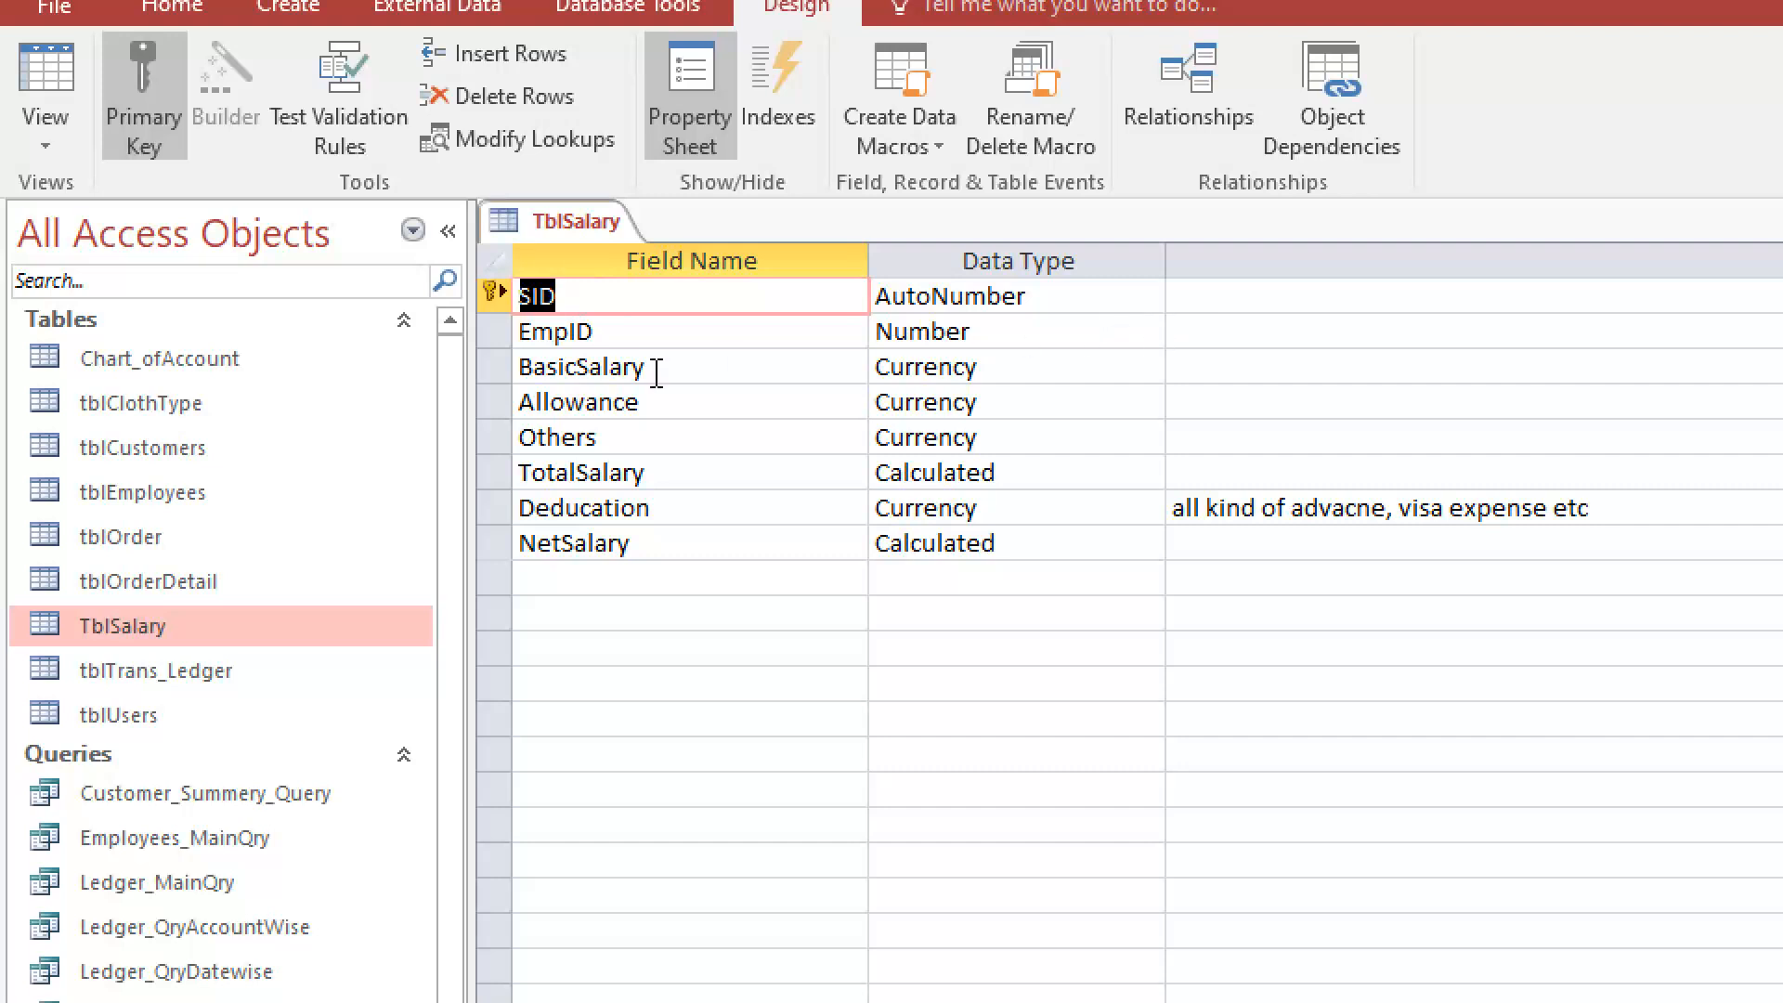
Review the EmpID field and its data type in TblSalary
left_click(627, 336)
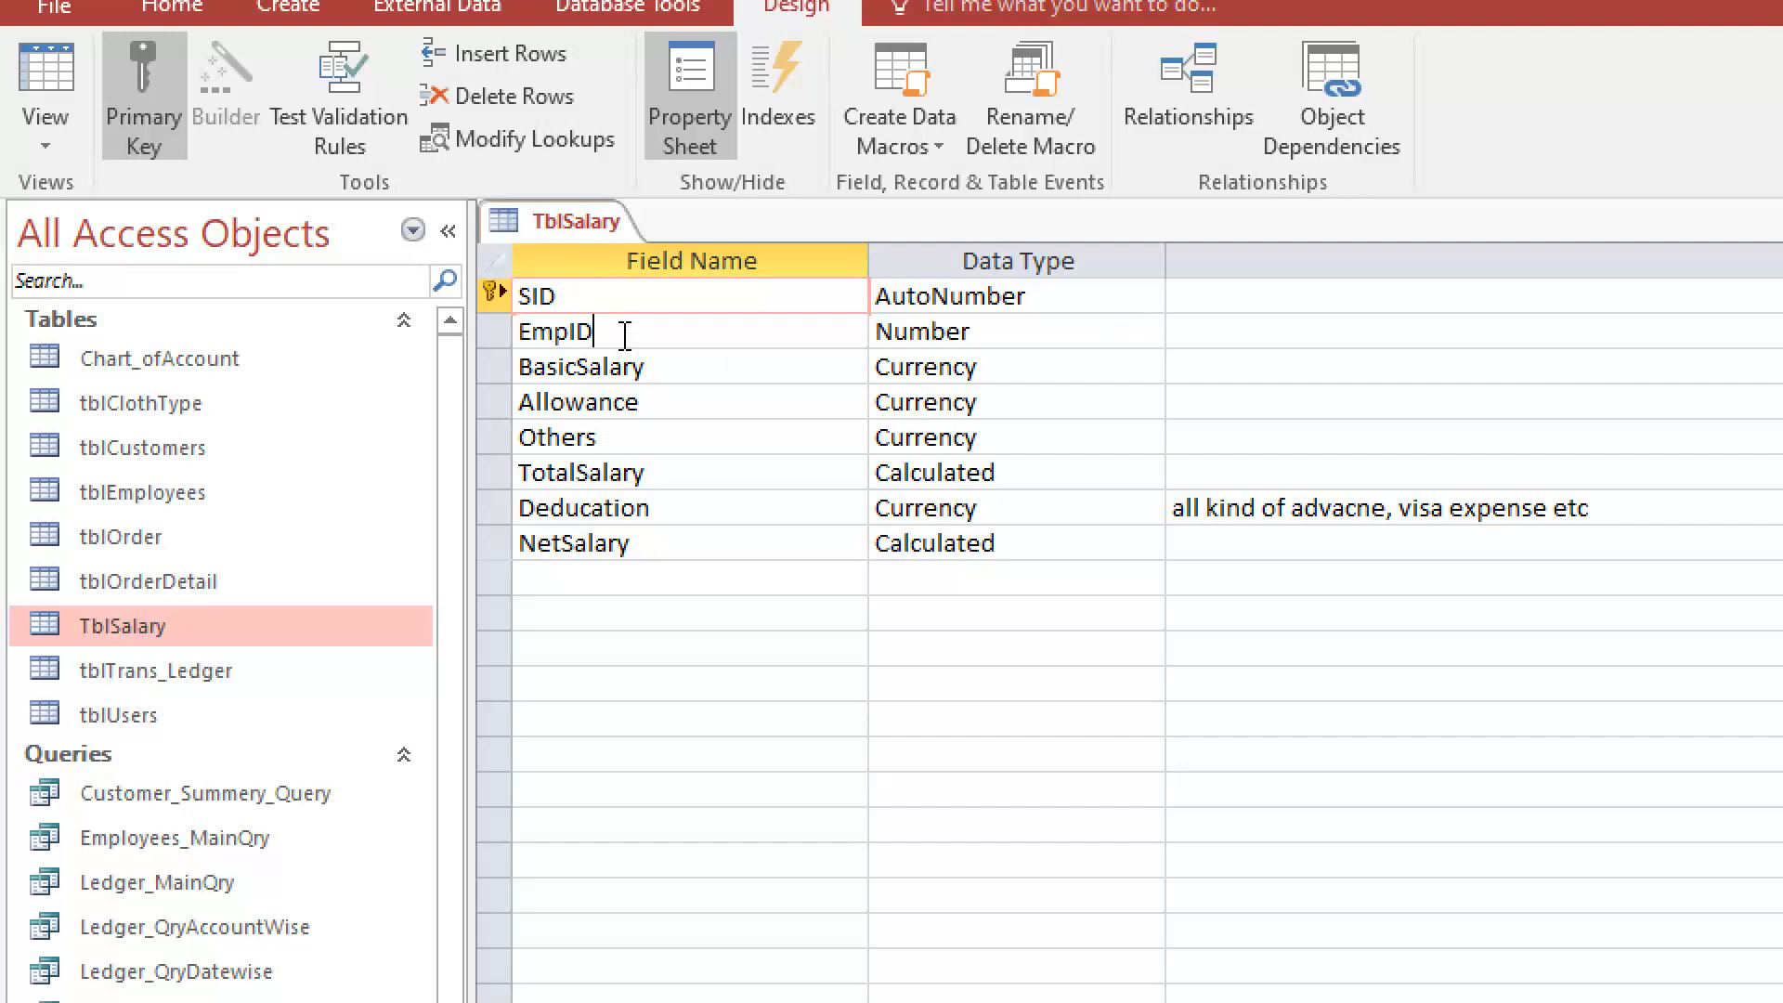
left_click(986, 333)
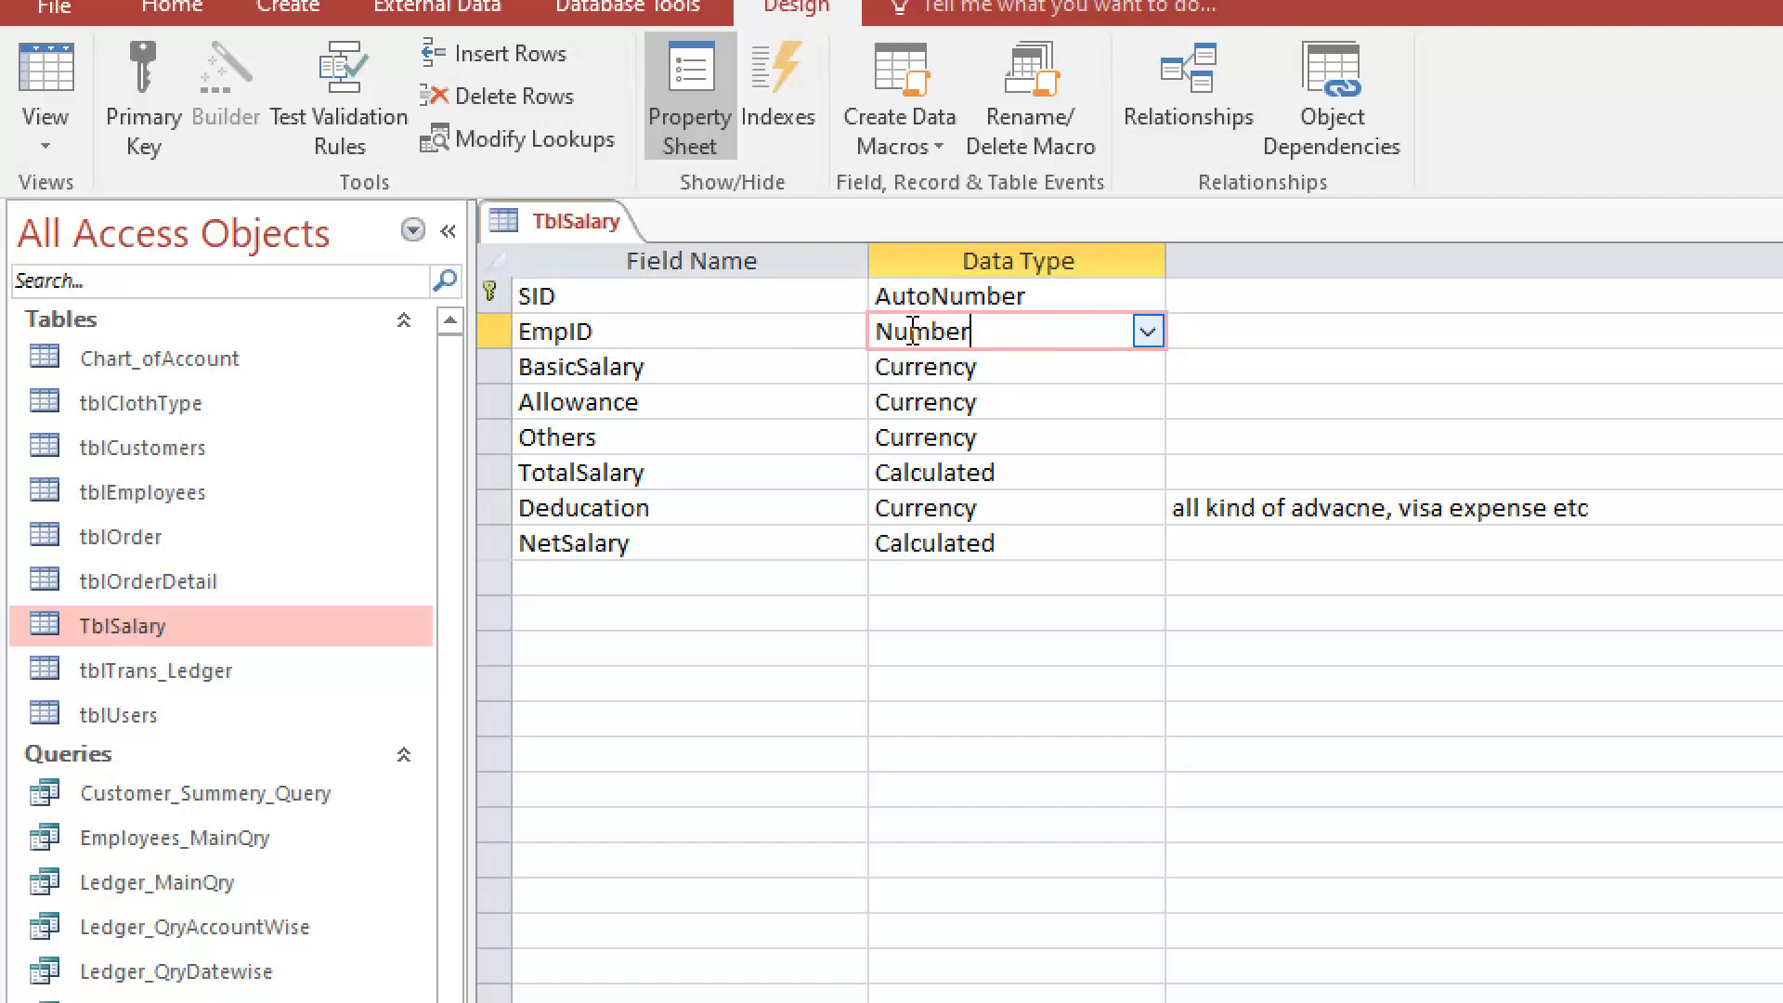
left_click(498, 336)
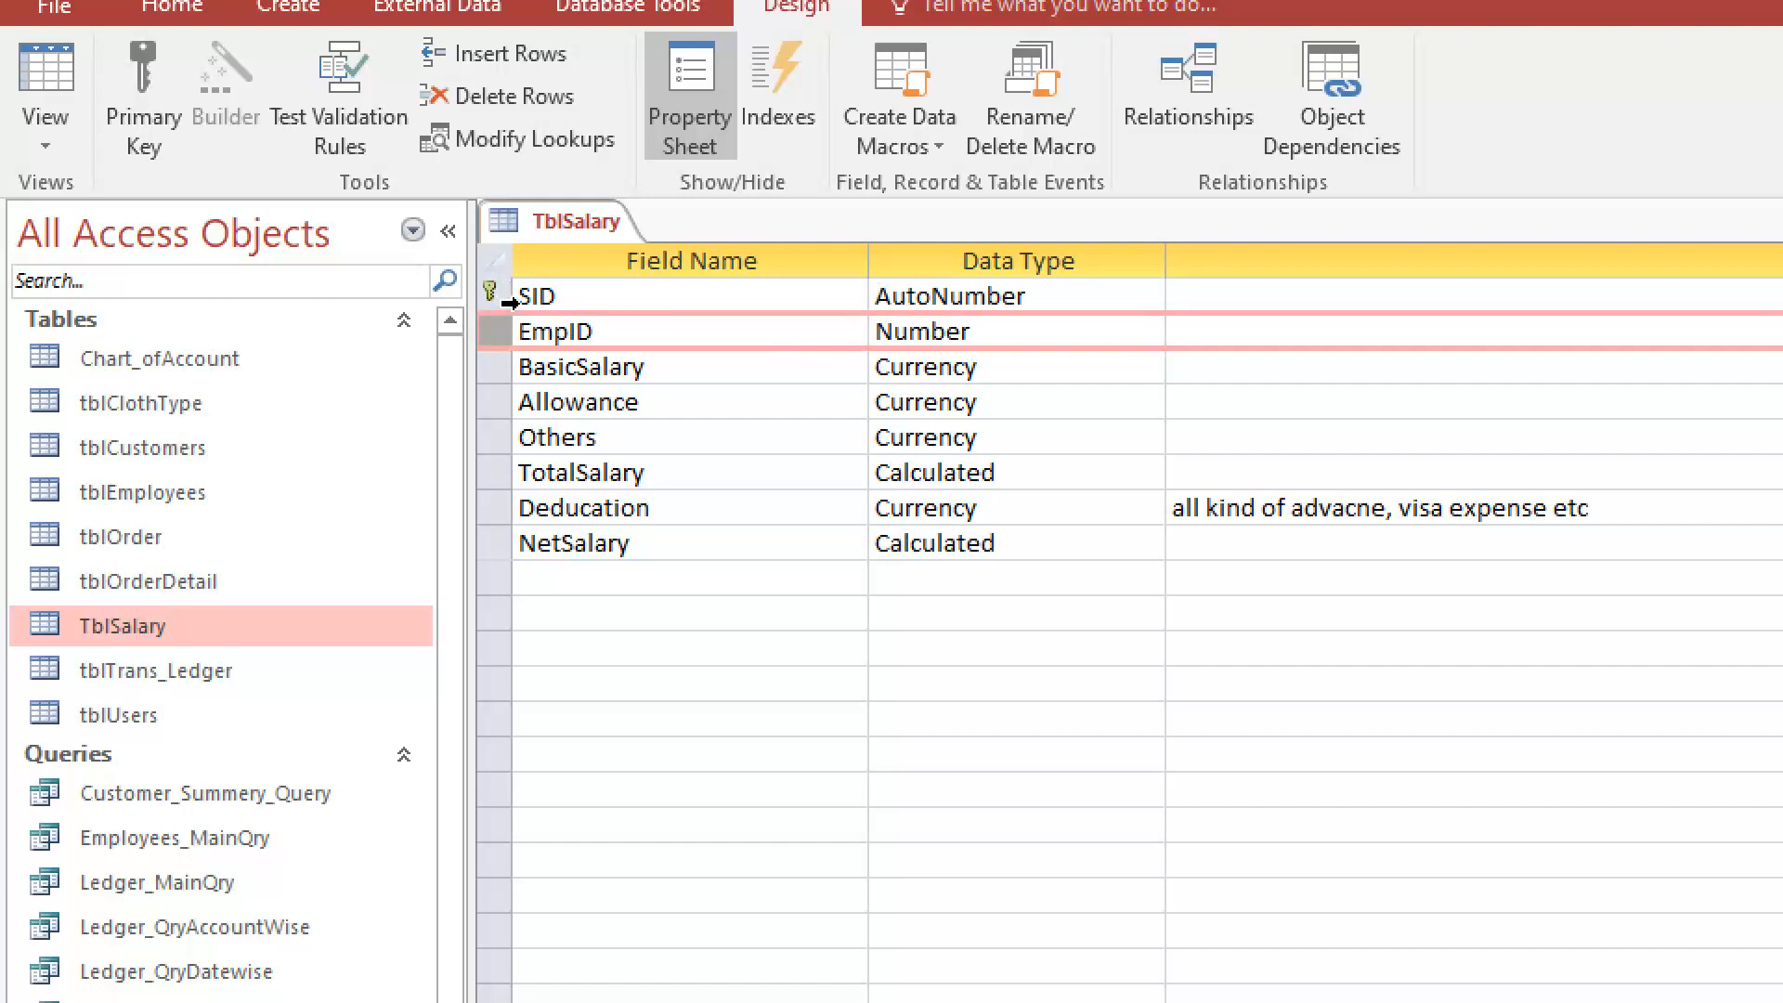
Review the TblSalary fields from BasicSalary to NetSalary together with their data types
left_click(709, 366)
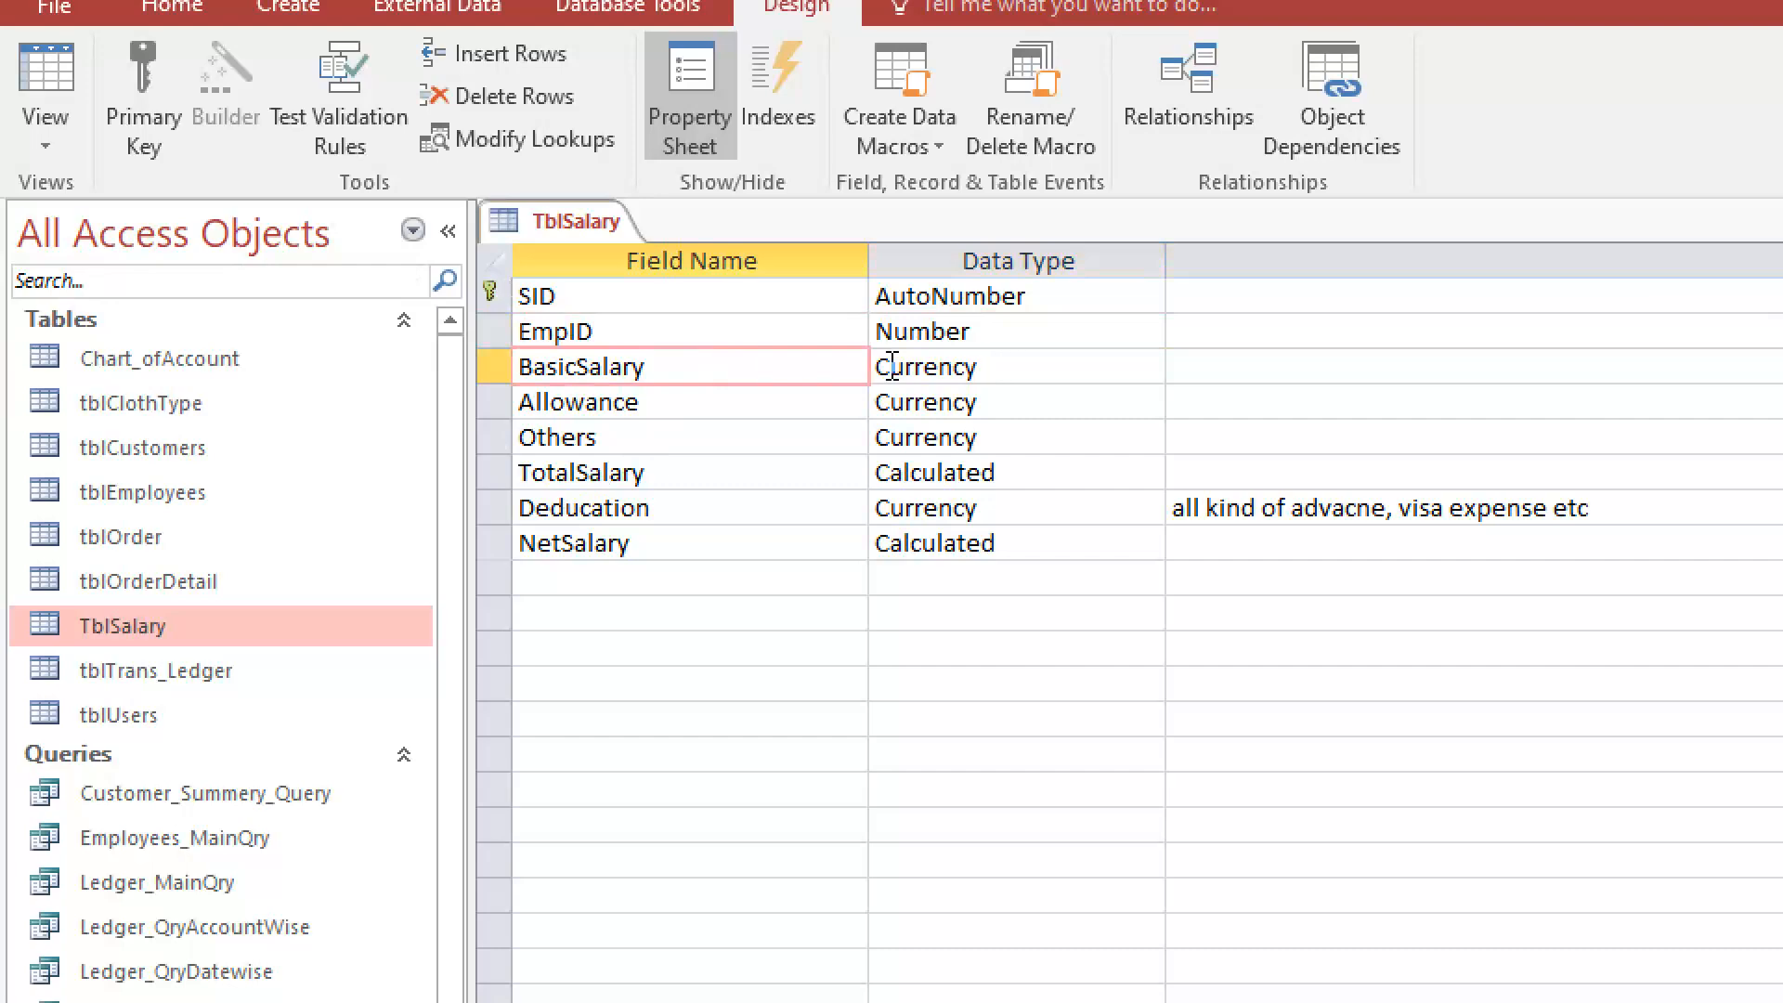
left_click(646, 401)
left_click(1023, 405)
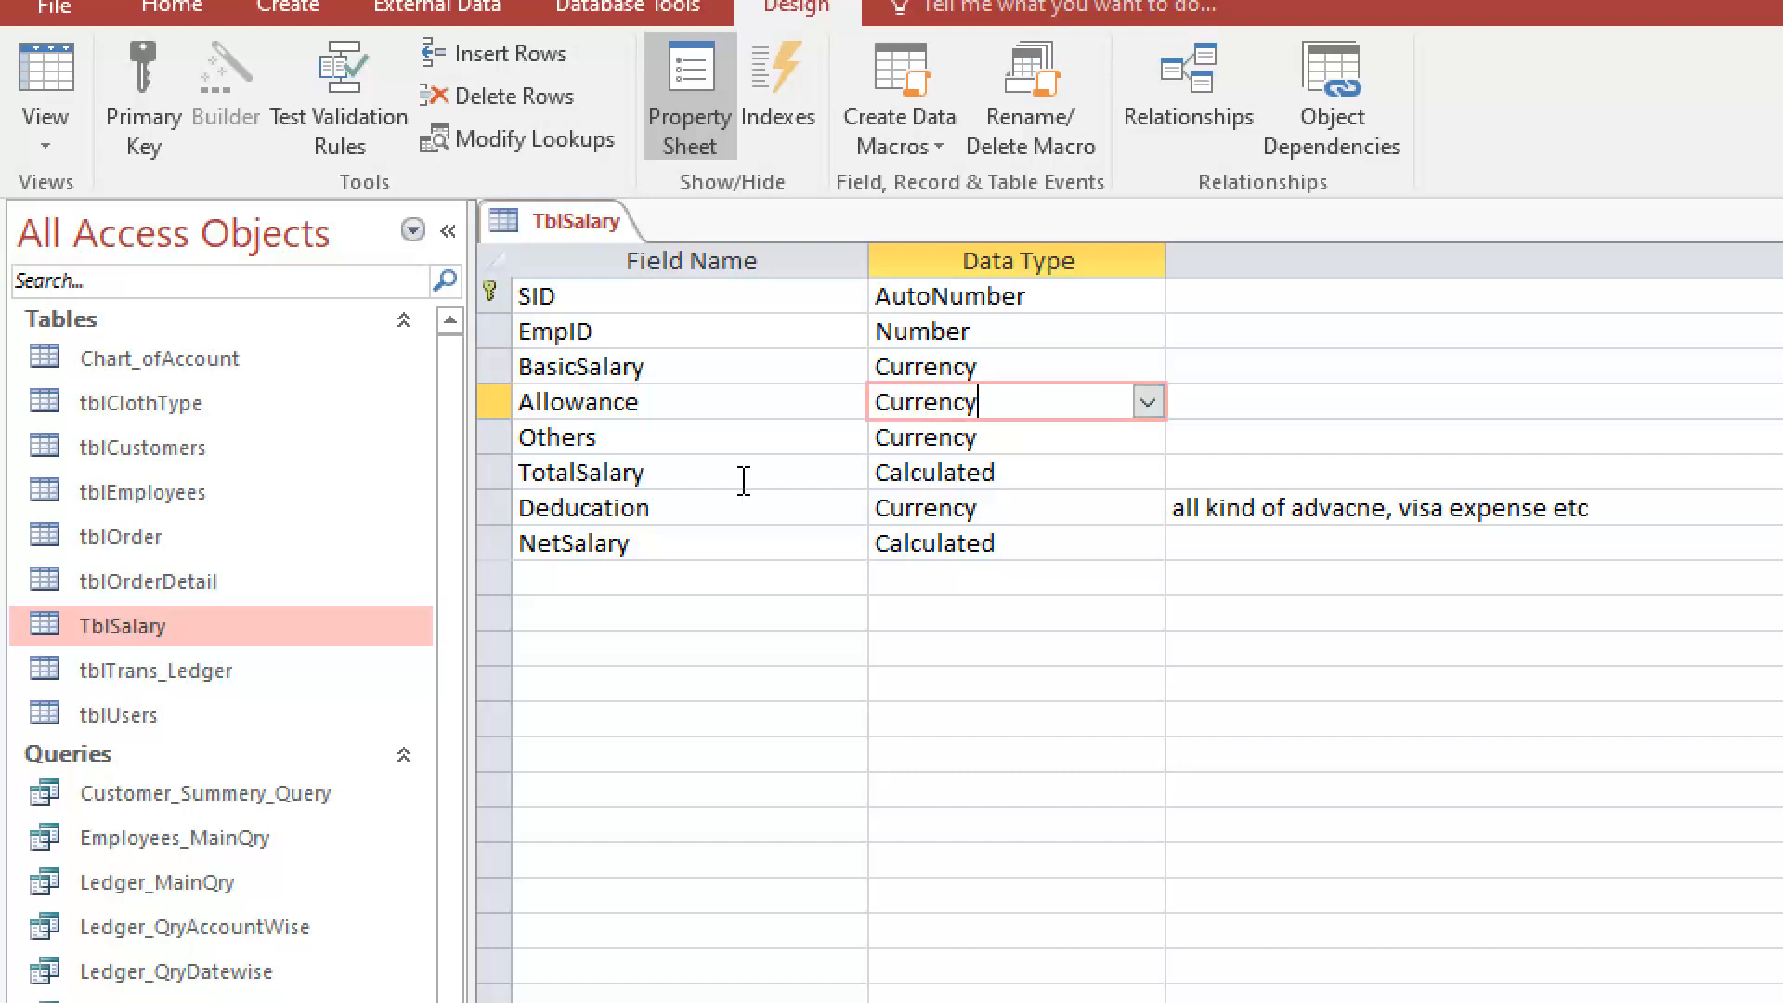
left_click(685, 437)
left_click(991, 439)
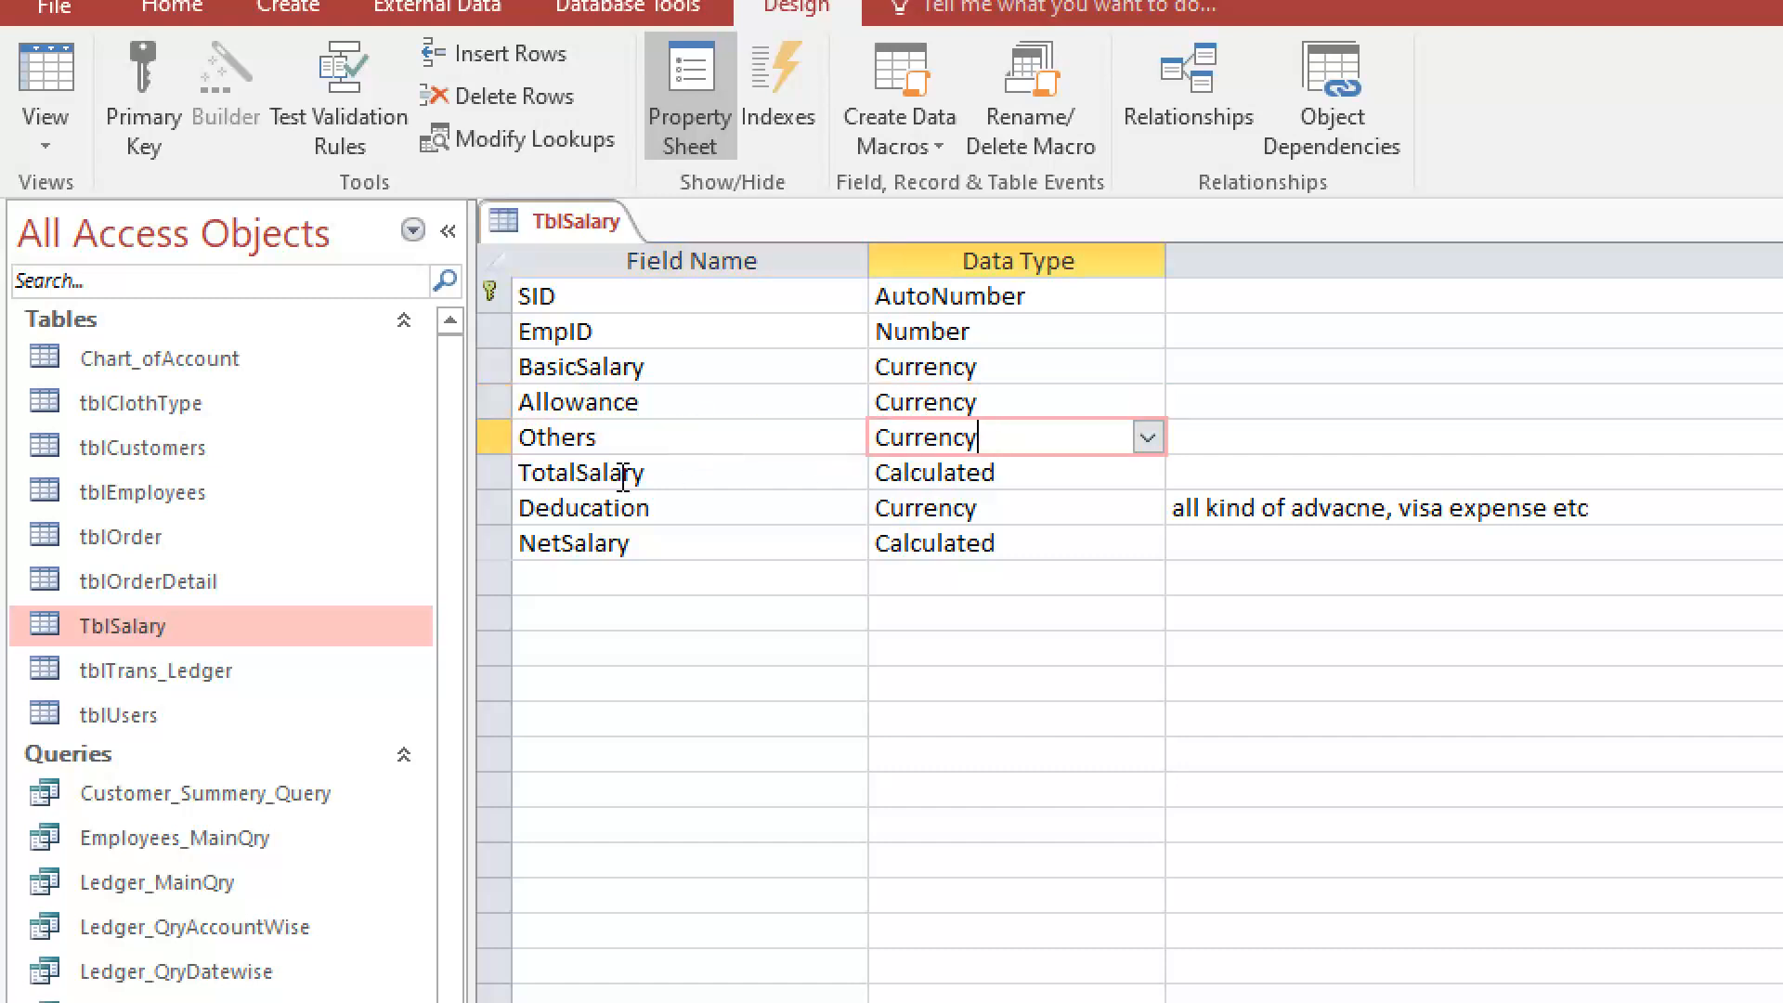
left_click(678, 475)
left_click(1008, 470)
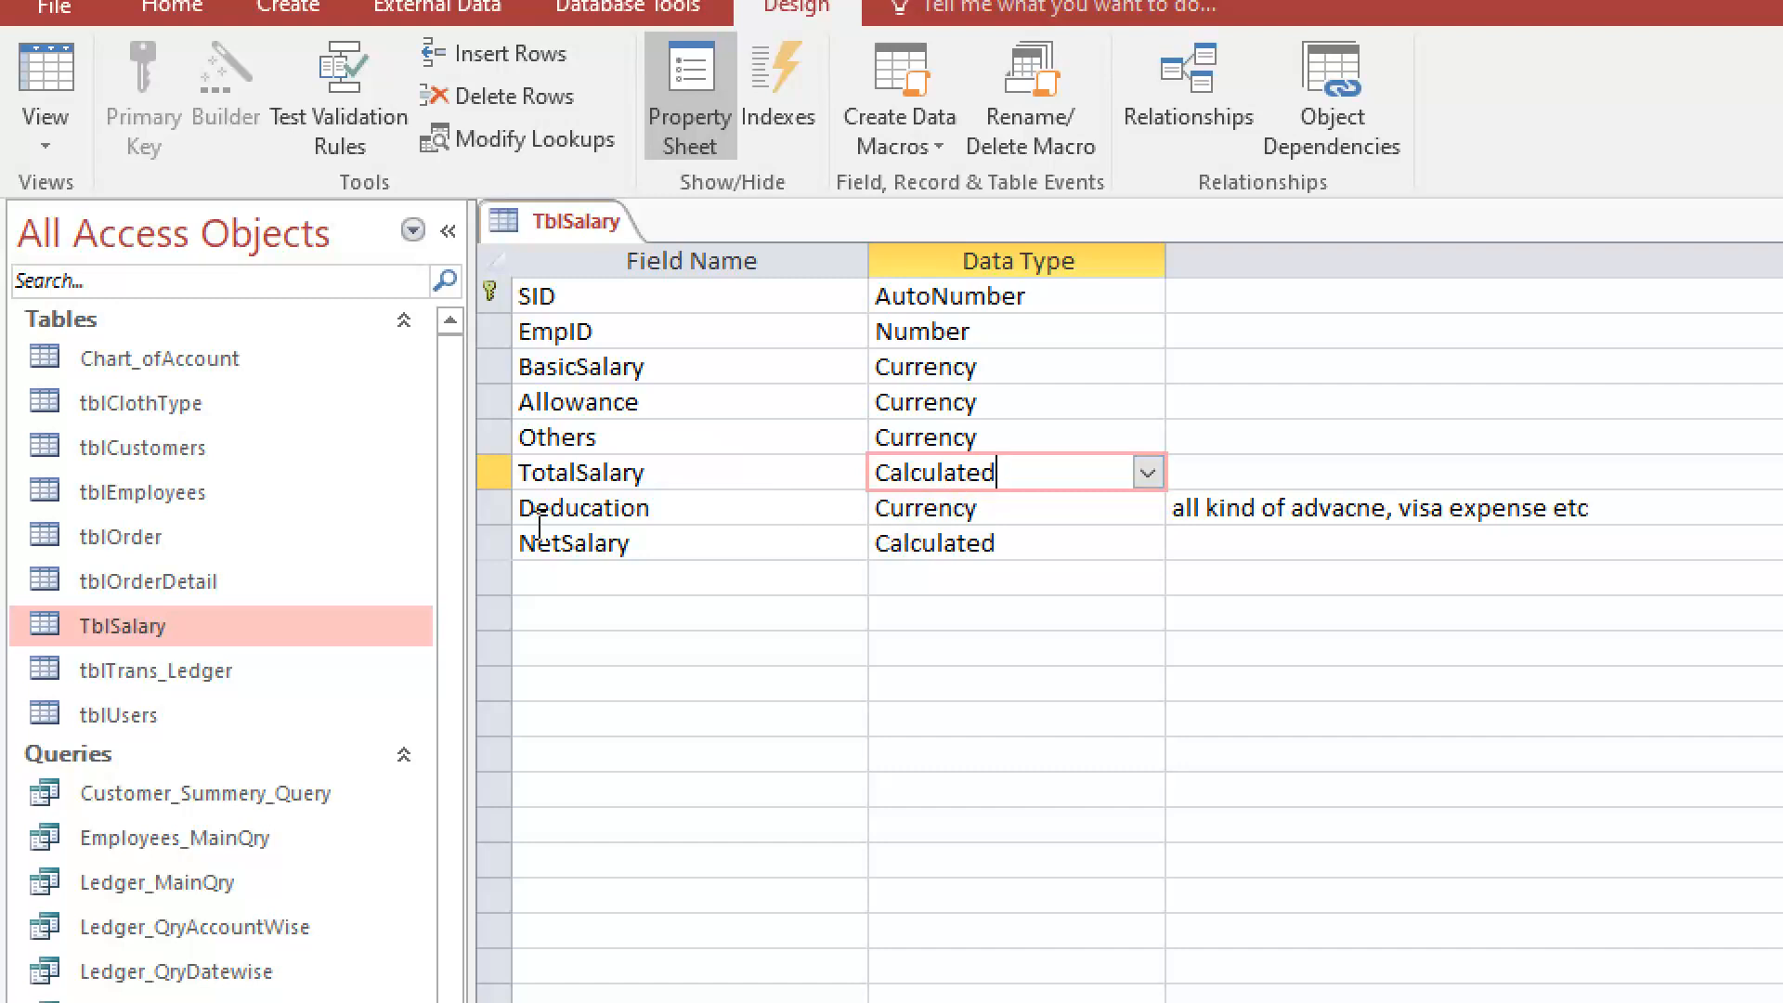
left_click(1022, 511)
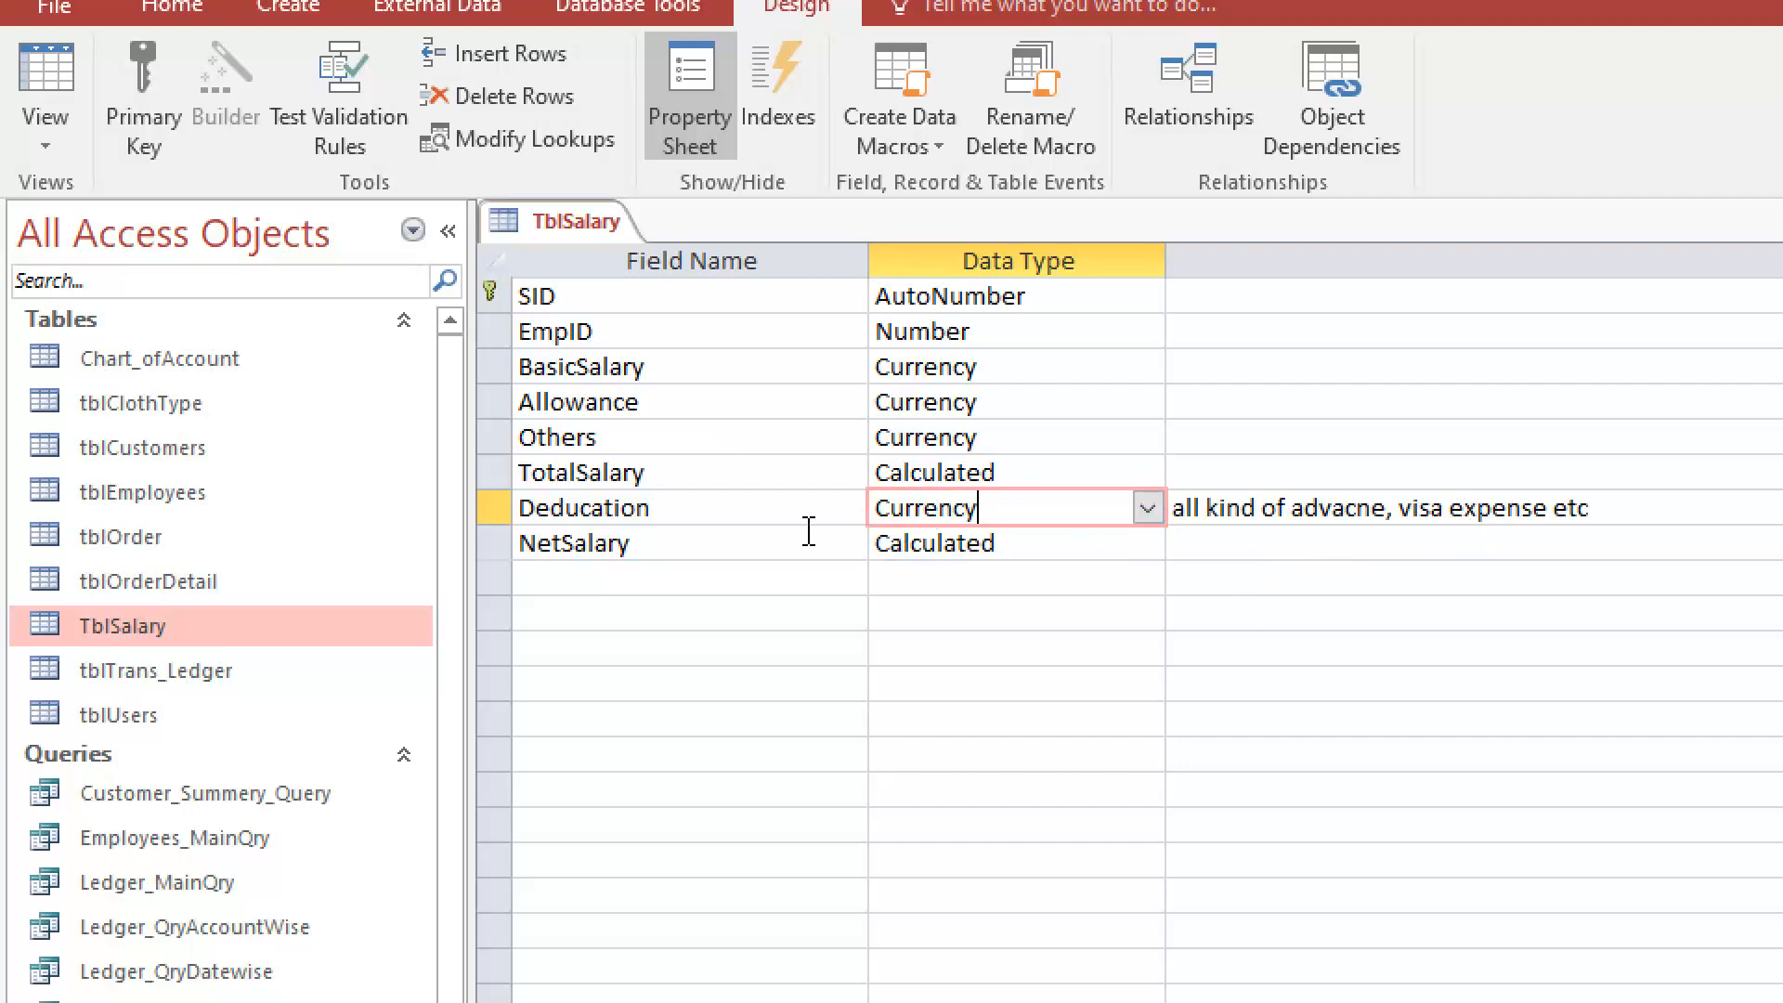
left_click(668, 508)
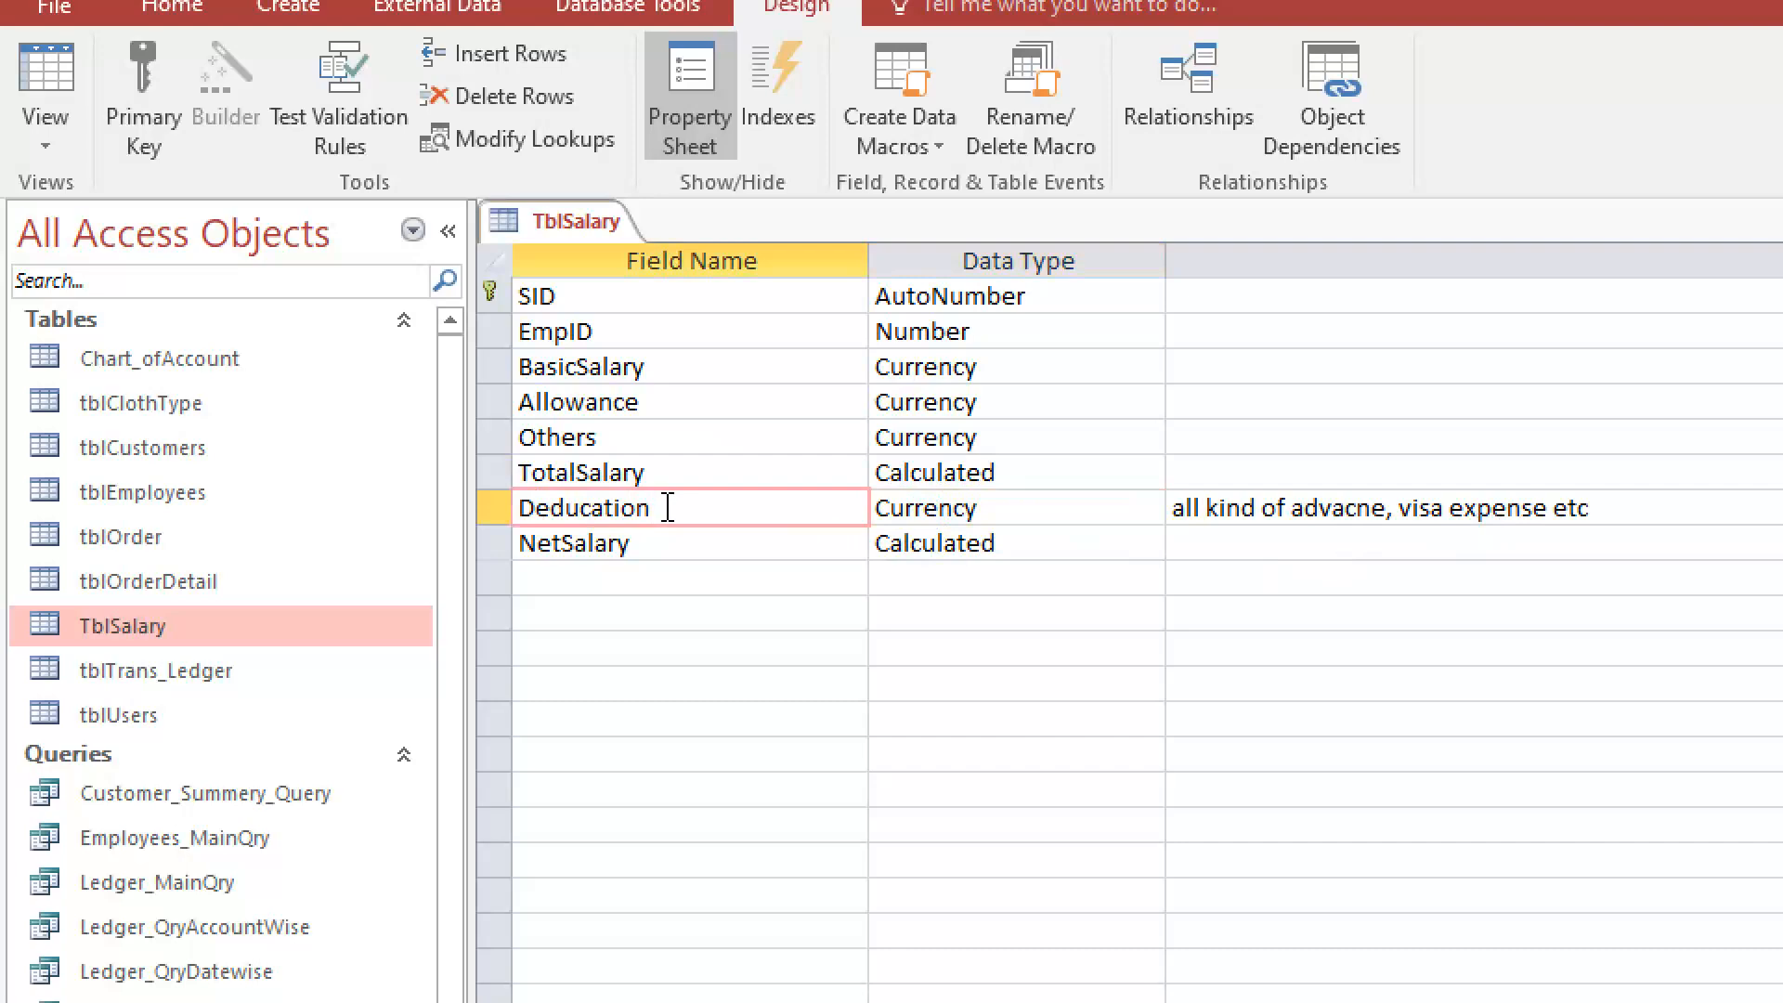
left_click(661, 543)
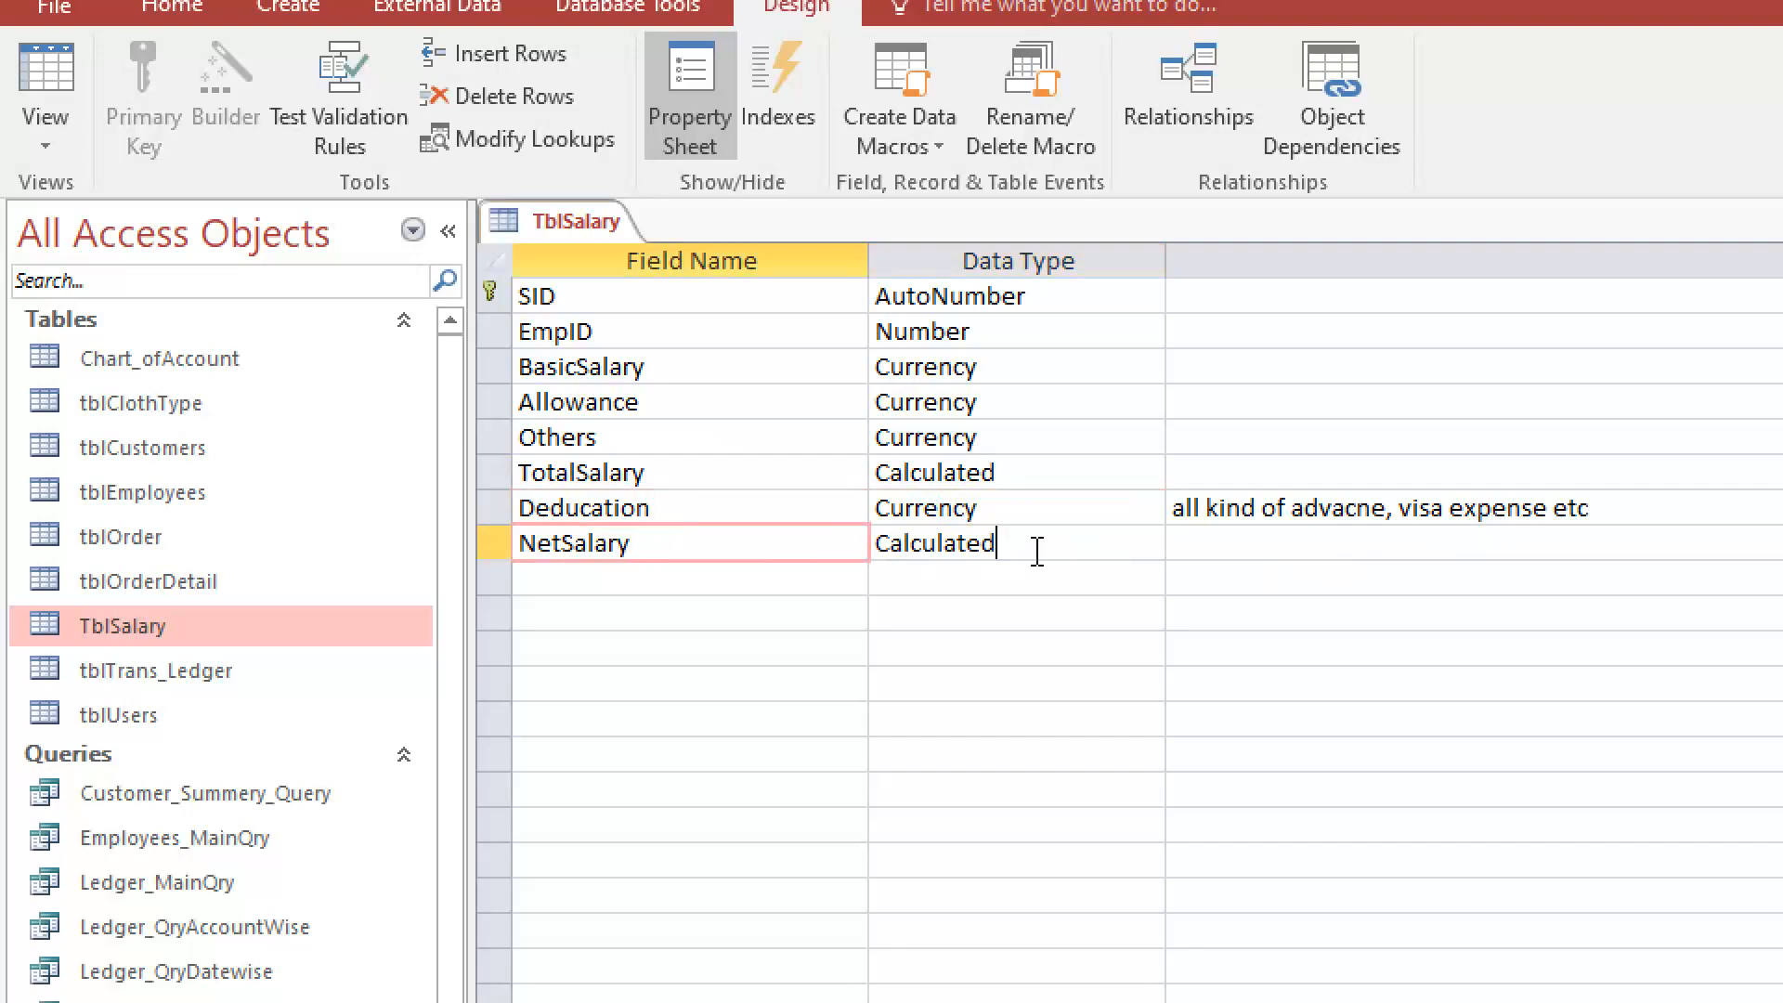
left_click(1039, 546)
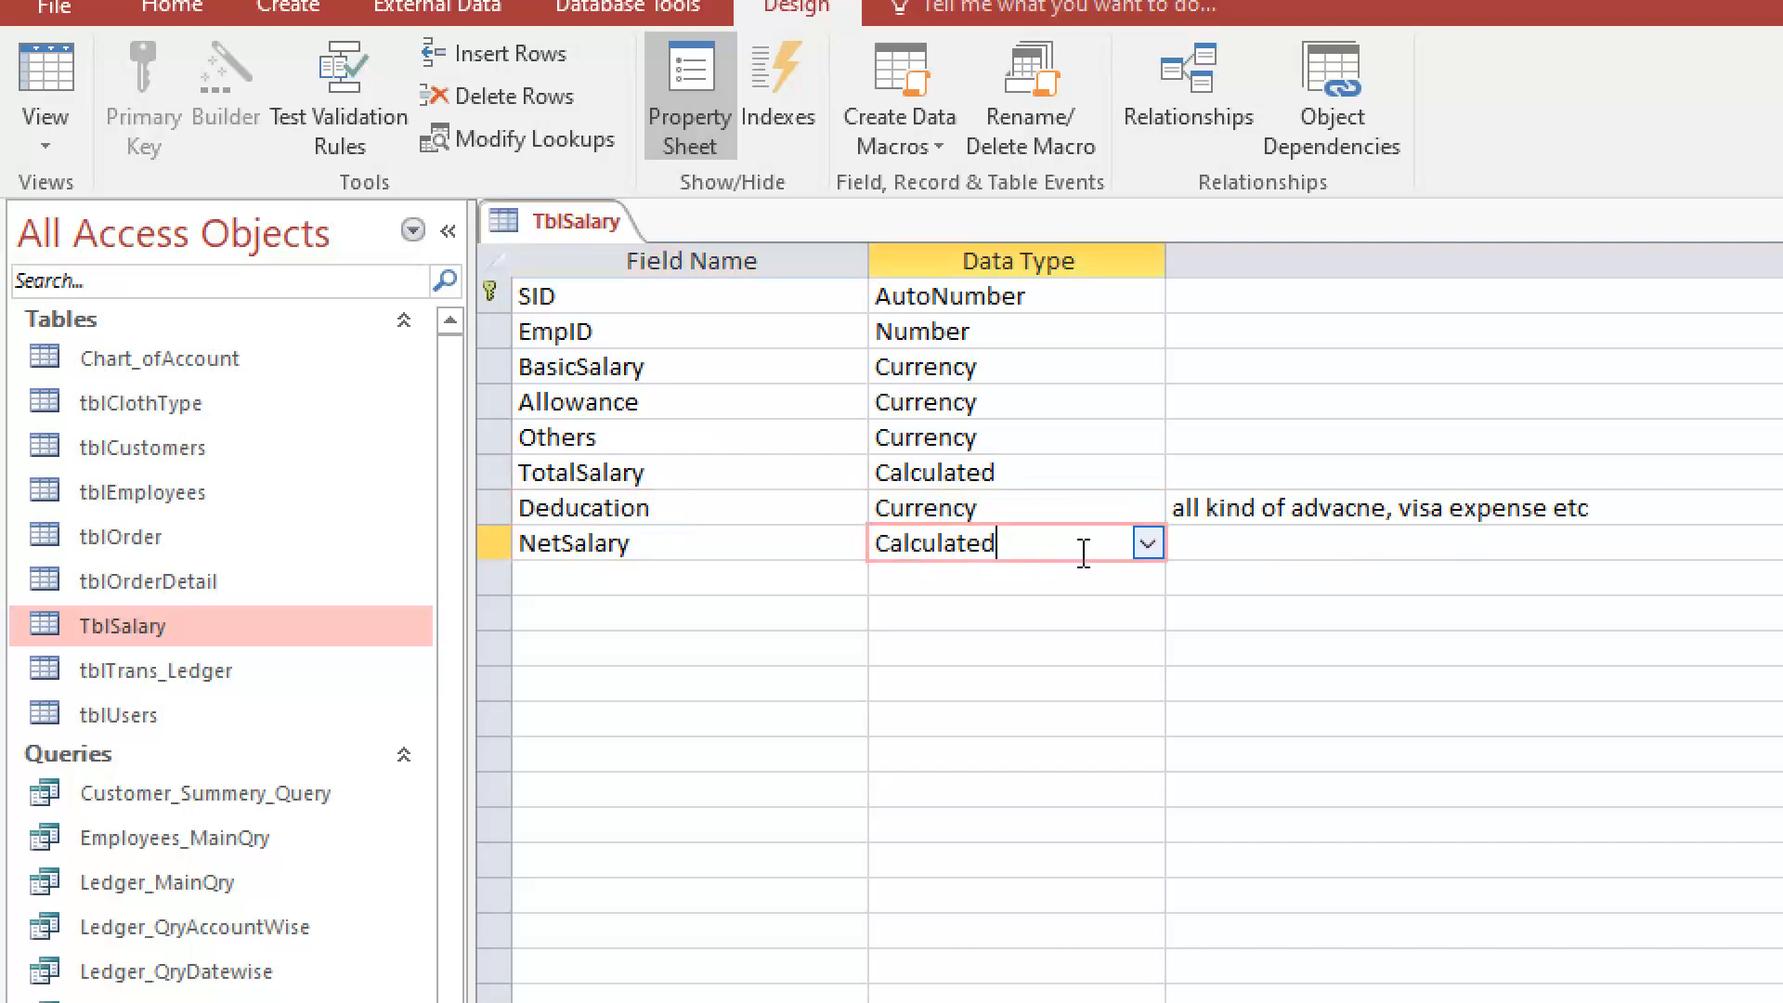
left_click(1032, 473)
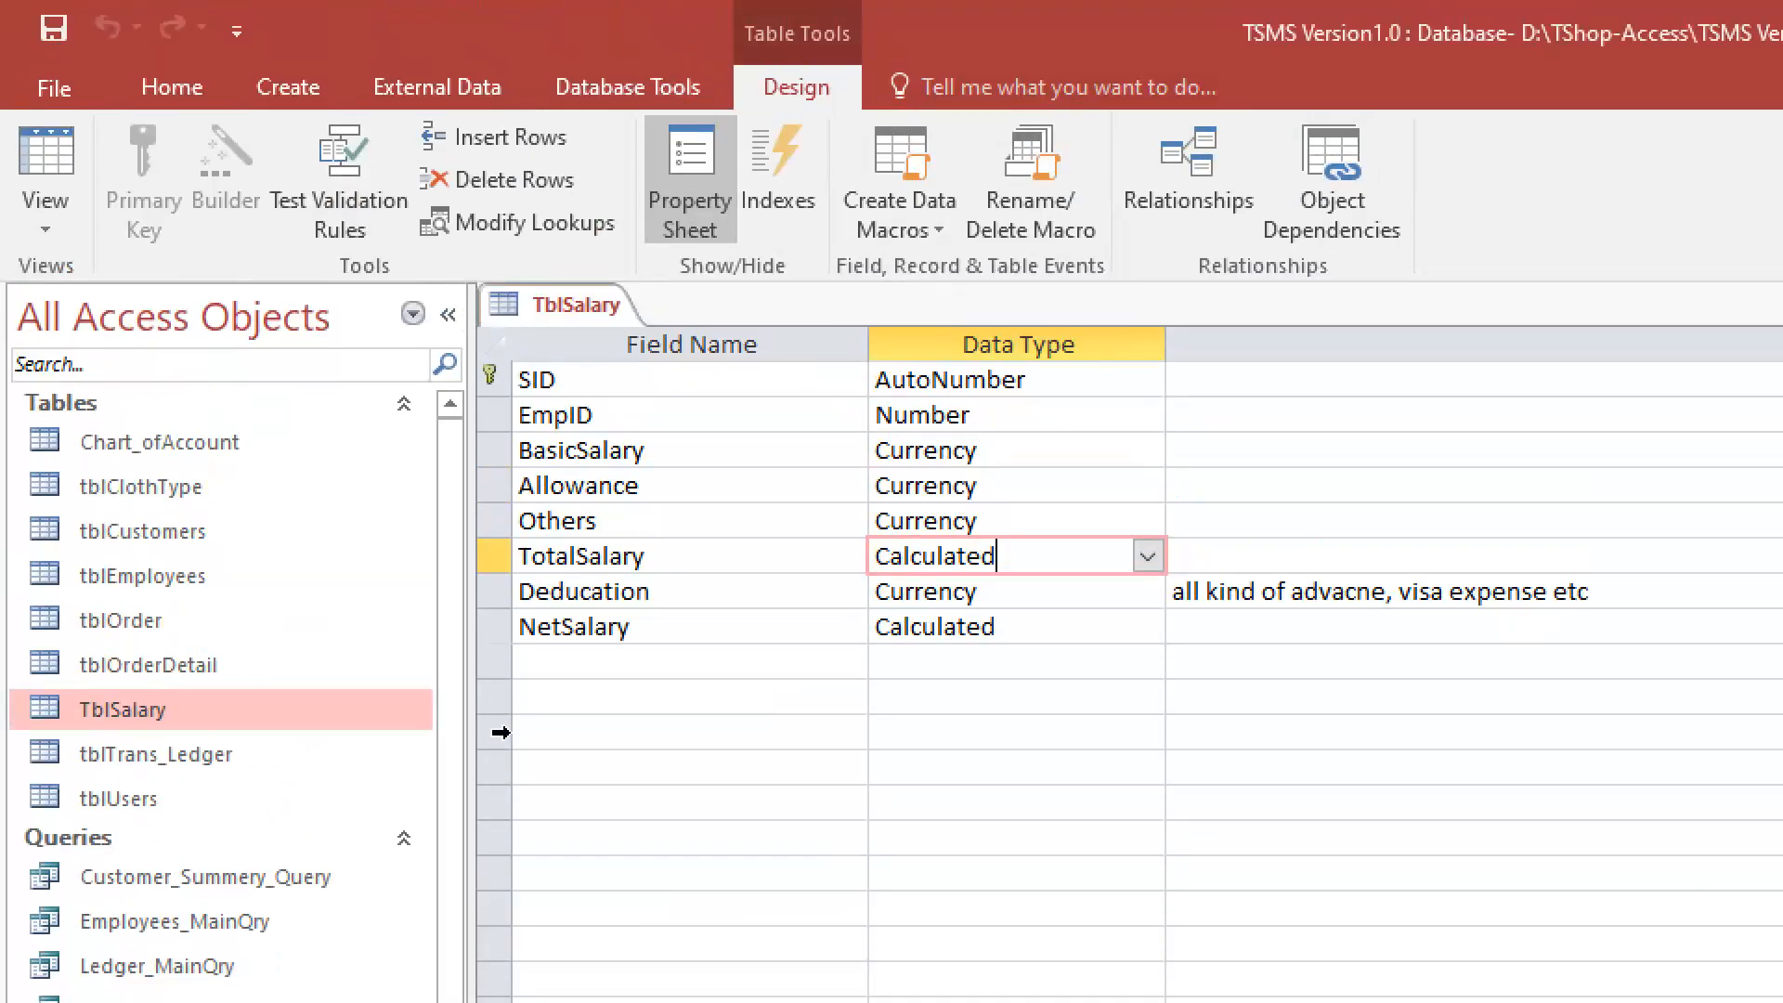
Add a field named Sample below NetSalary in TblSalary and give it the Calculated data type
left_click(555, 687)
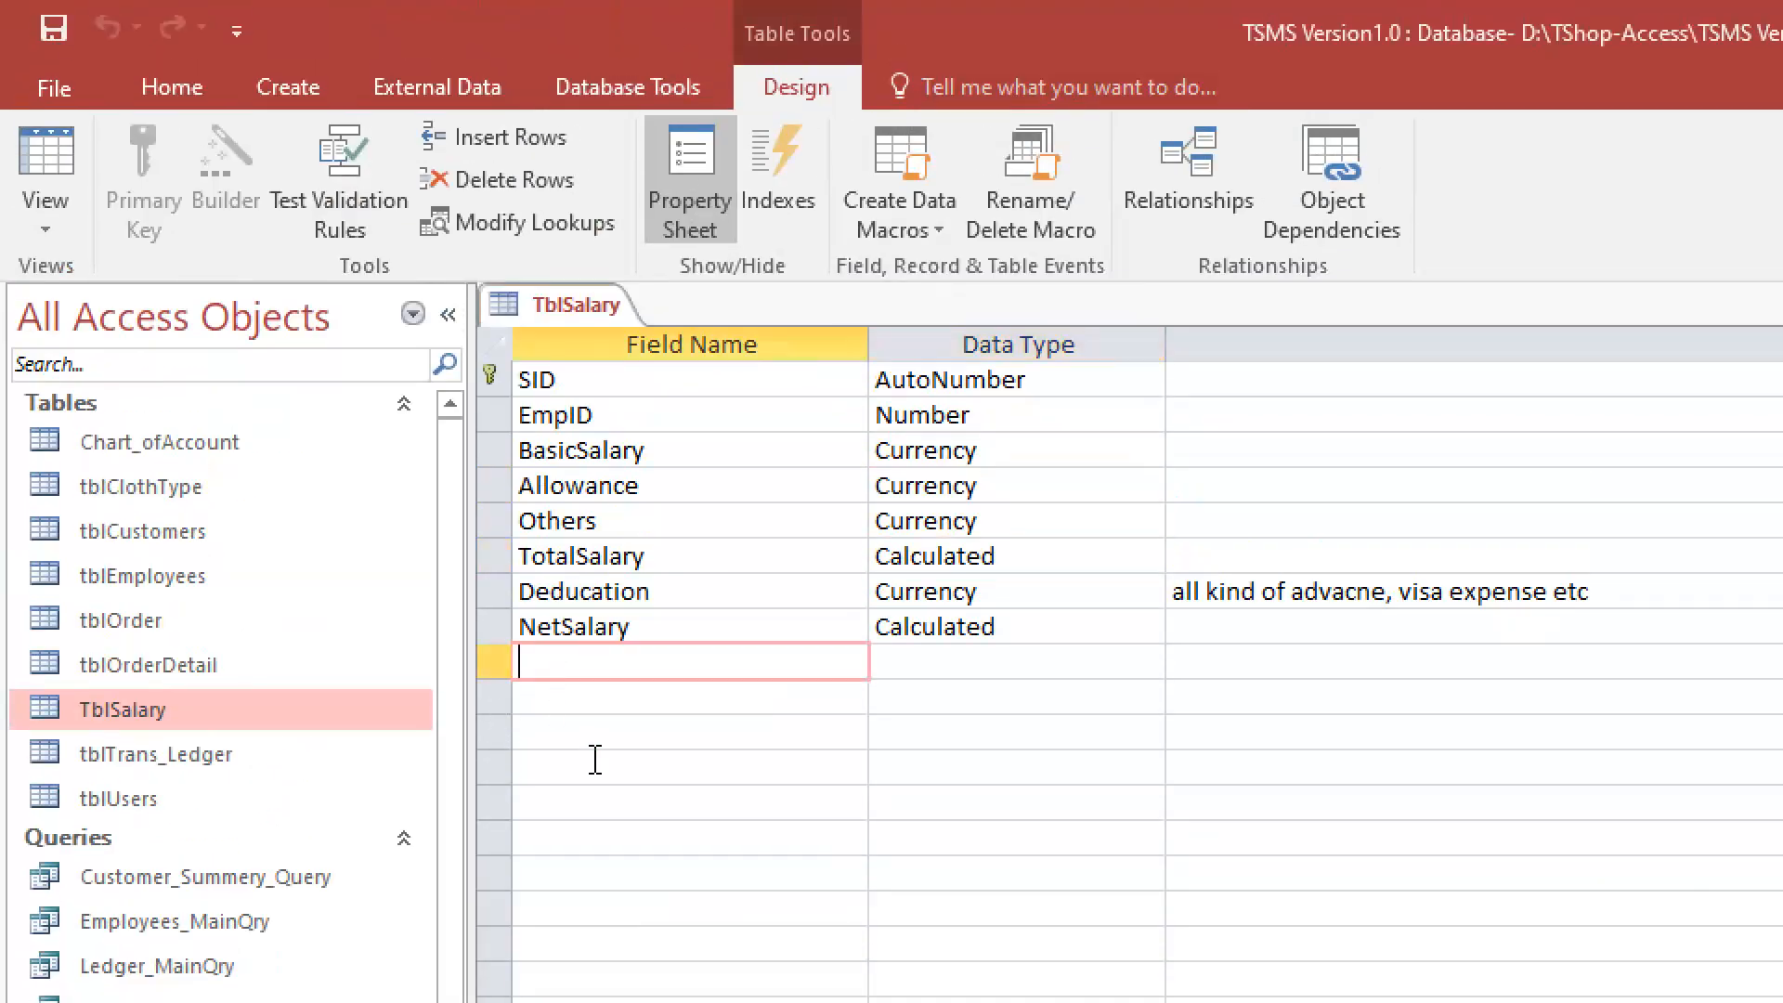
type("Sample")
key("Tab")
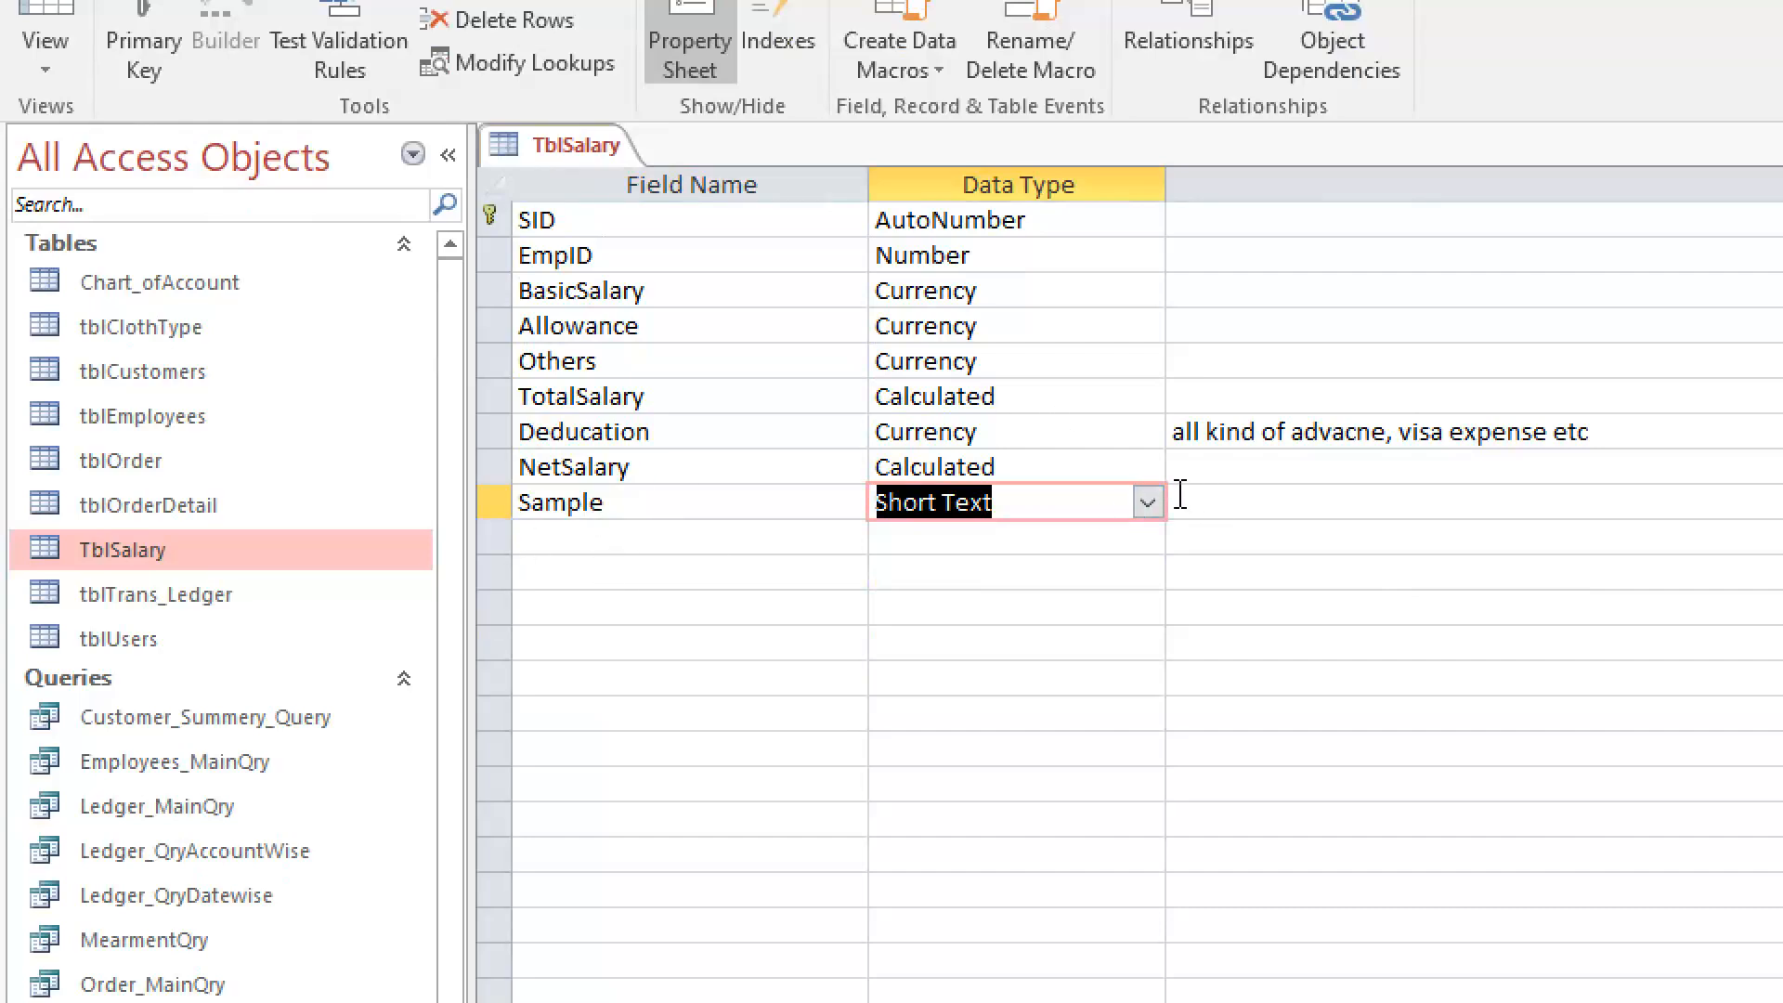
left_click(1149, 503)
left_click(1040, 894)
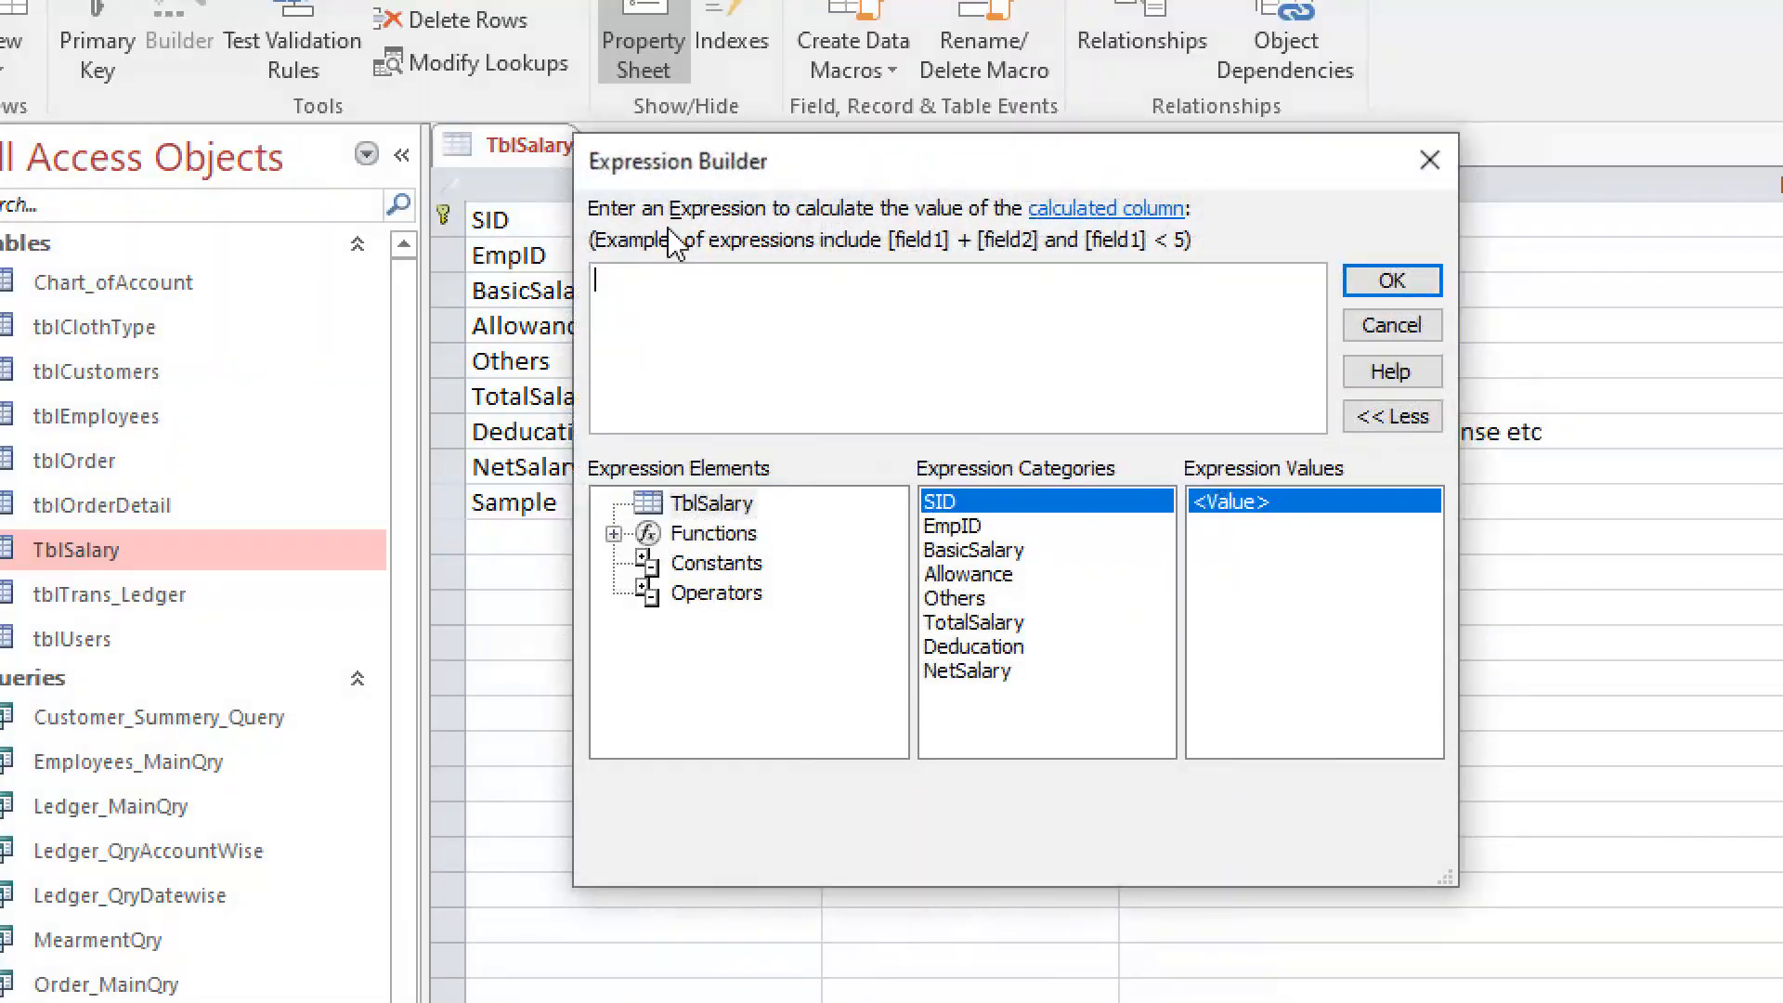
Define the Sample field's calculation in the Expression Builder as [NetSalary] -100
left_click_drag(822, 164, 968, 251)
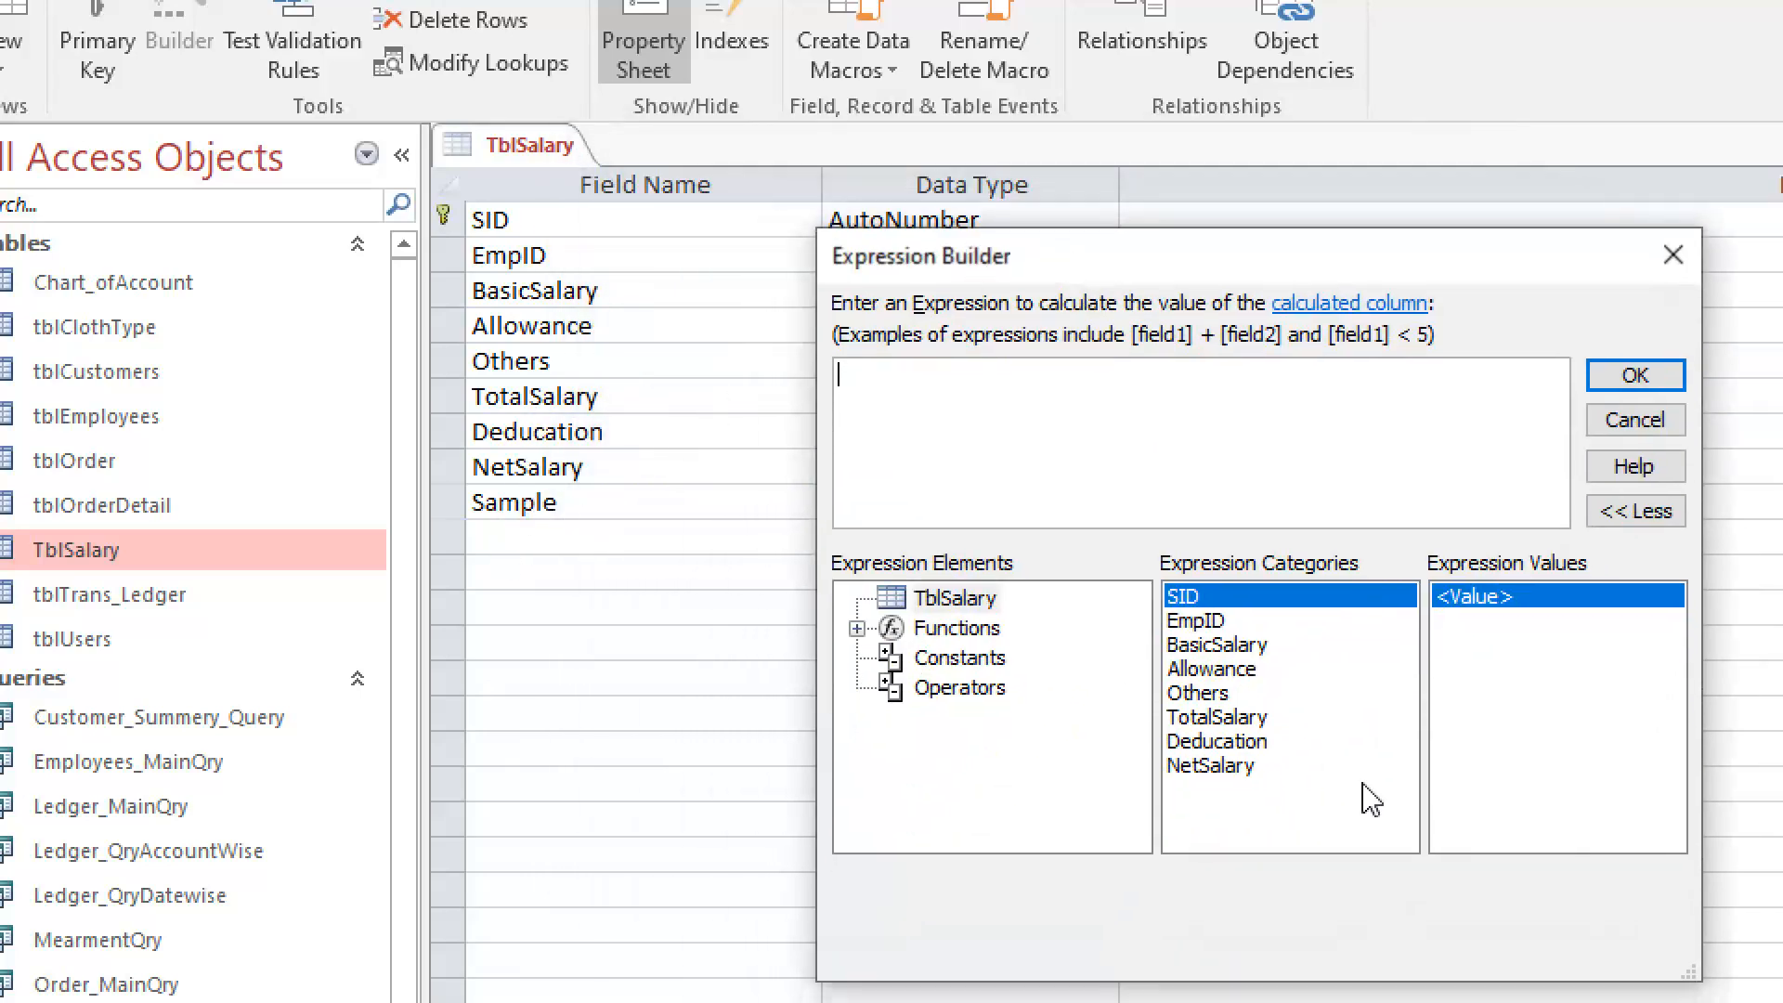
double_click(1232, 767)
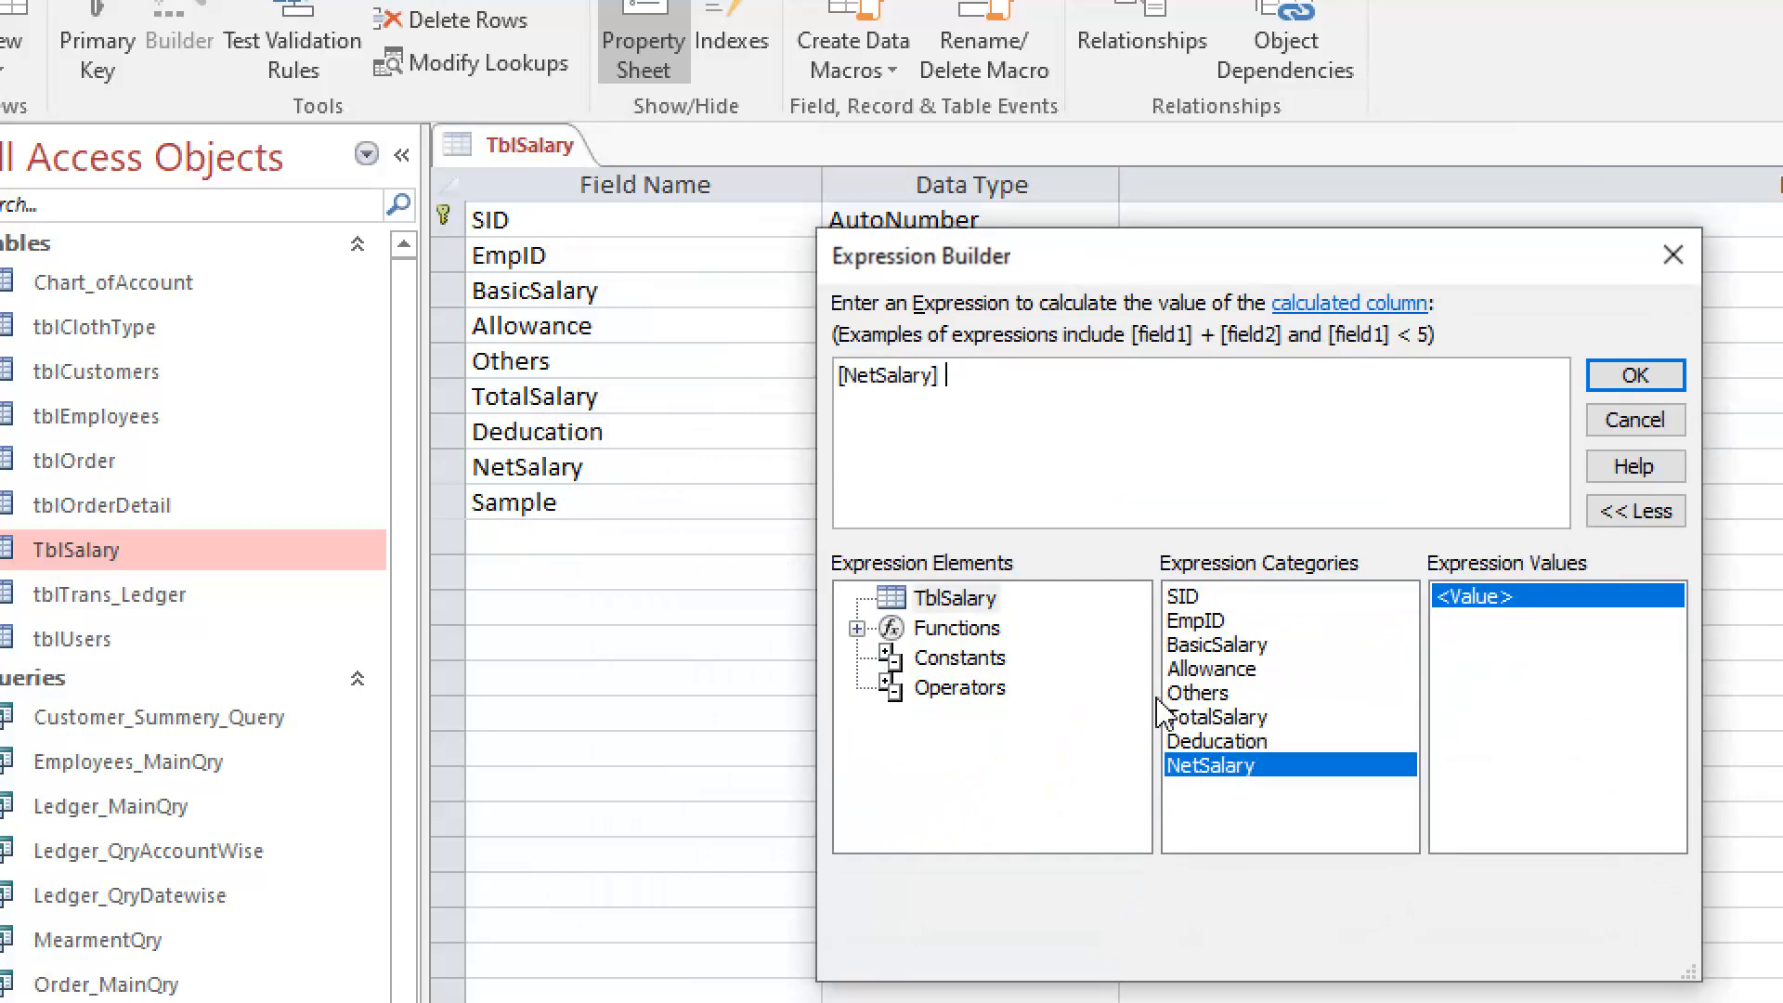
type("-")
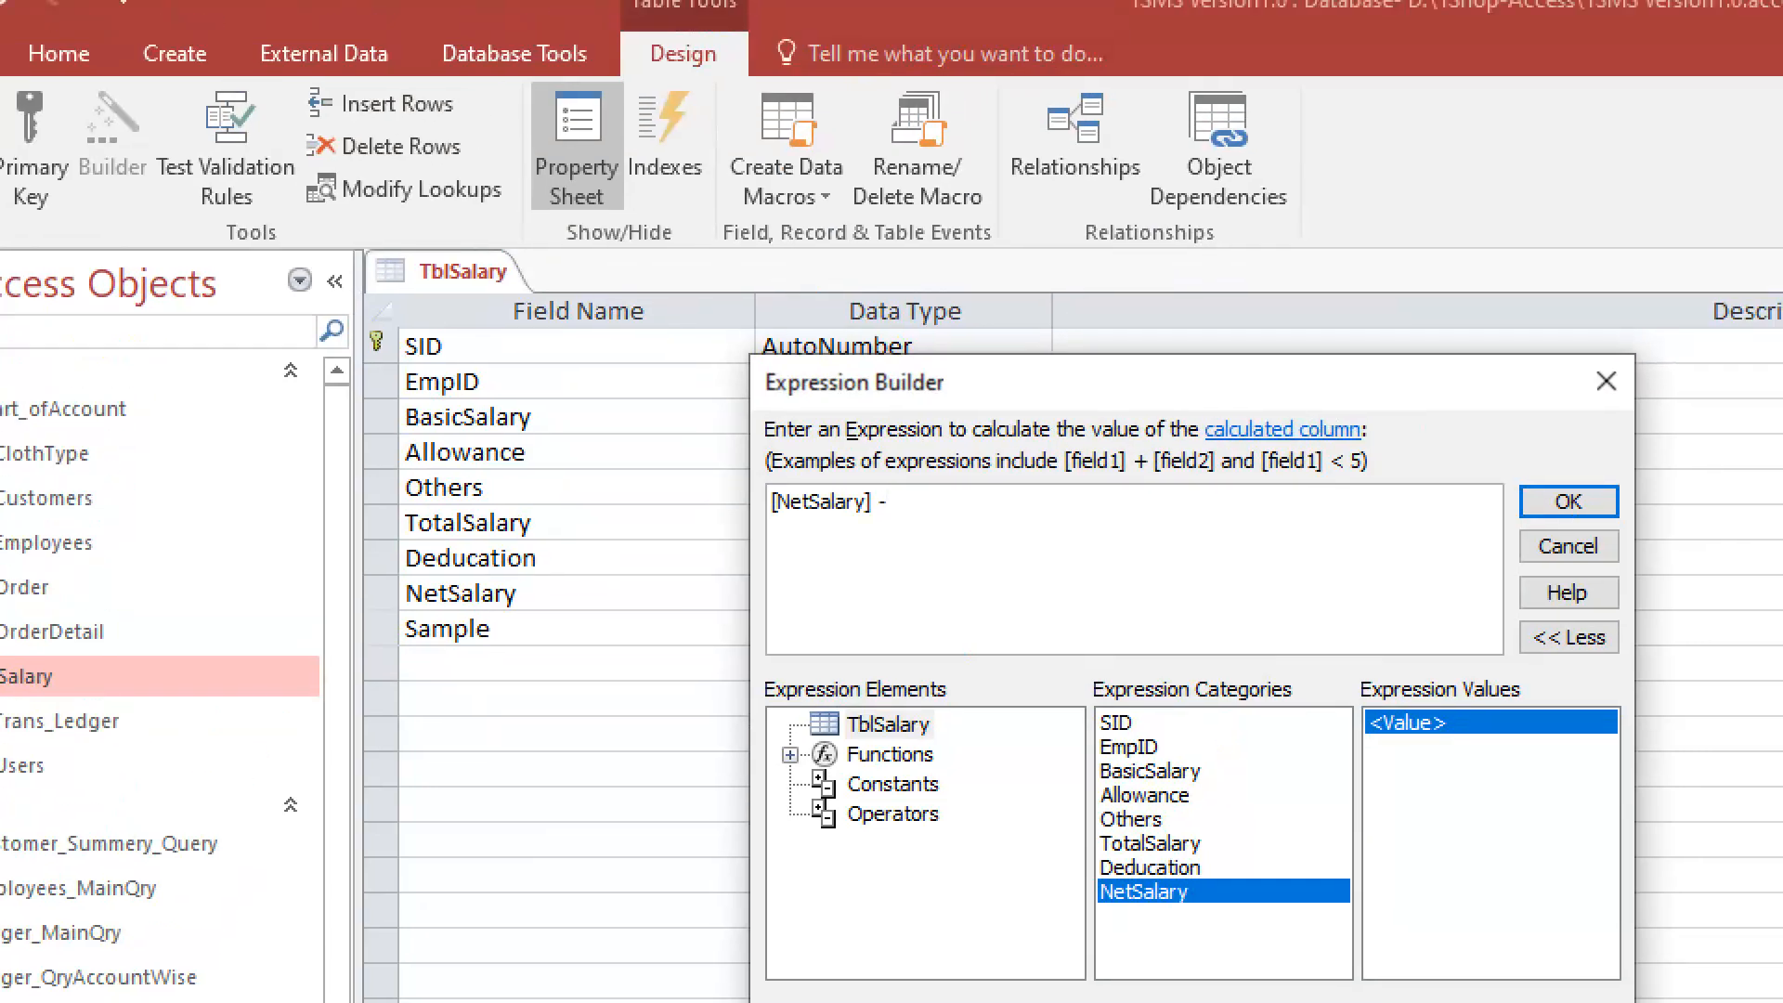
type("100")
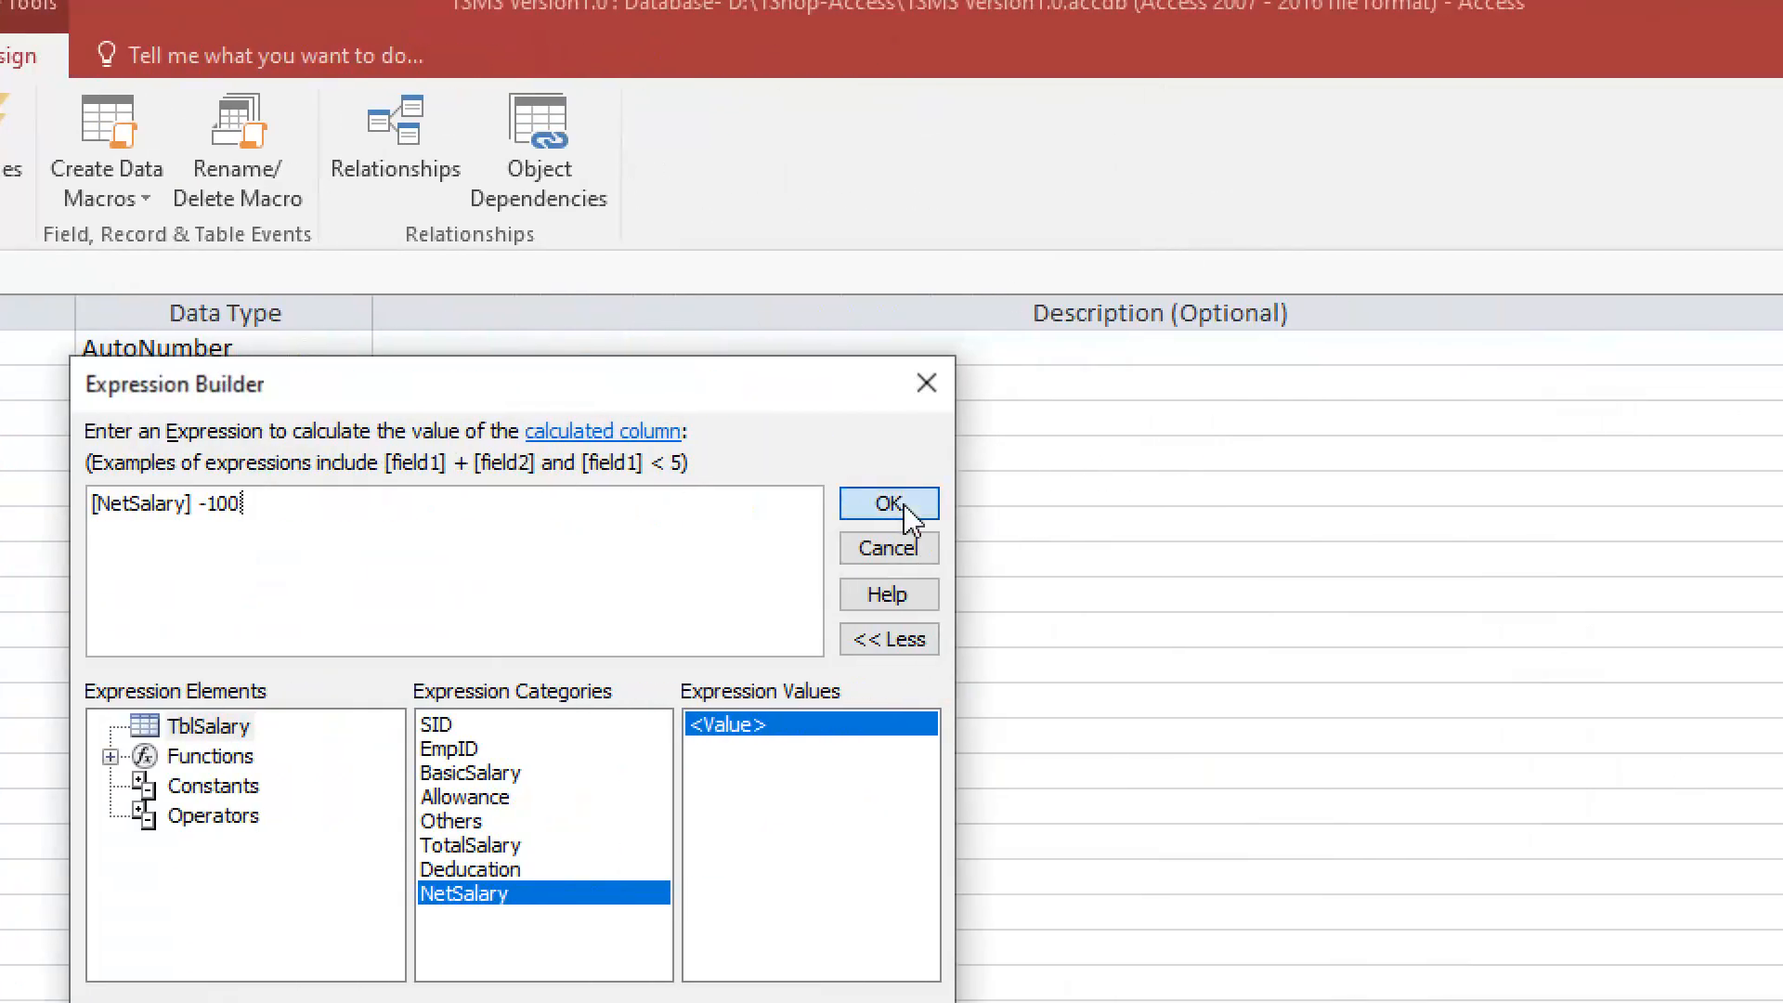
left_click(906, 507)
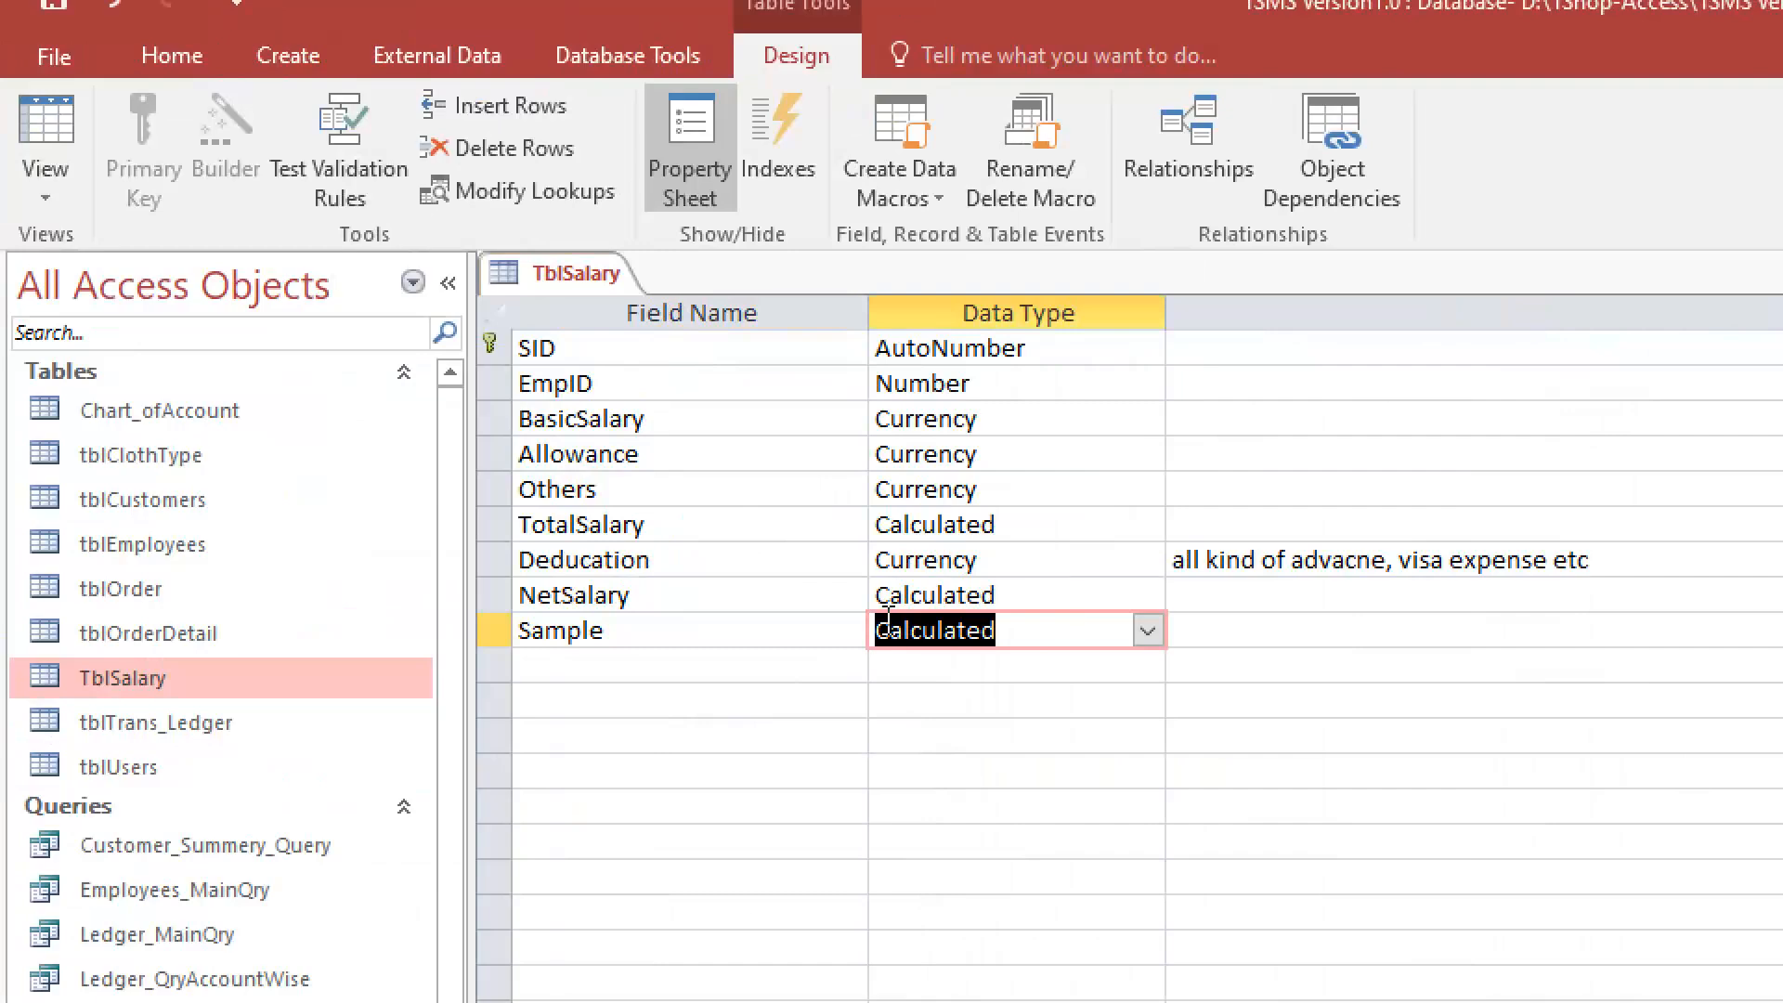
left_click(1233, 644)
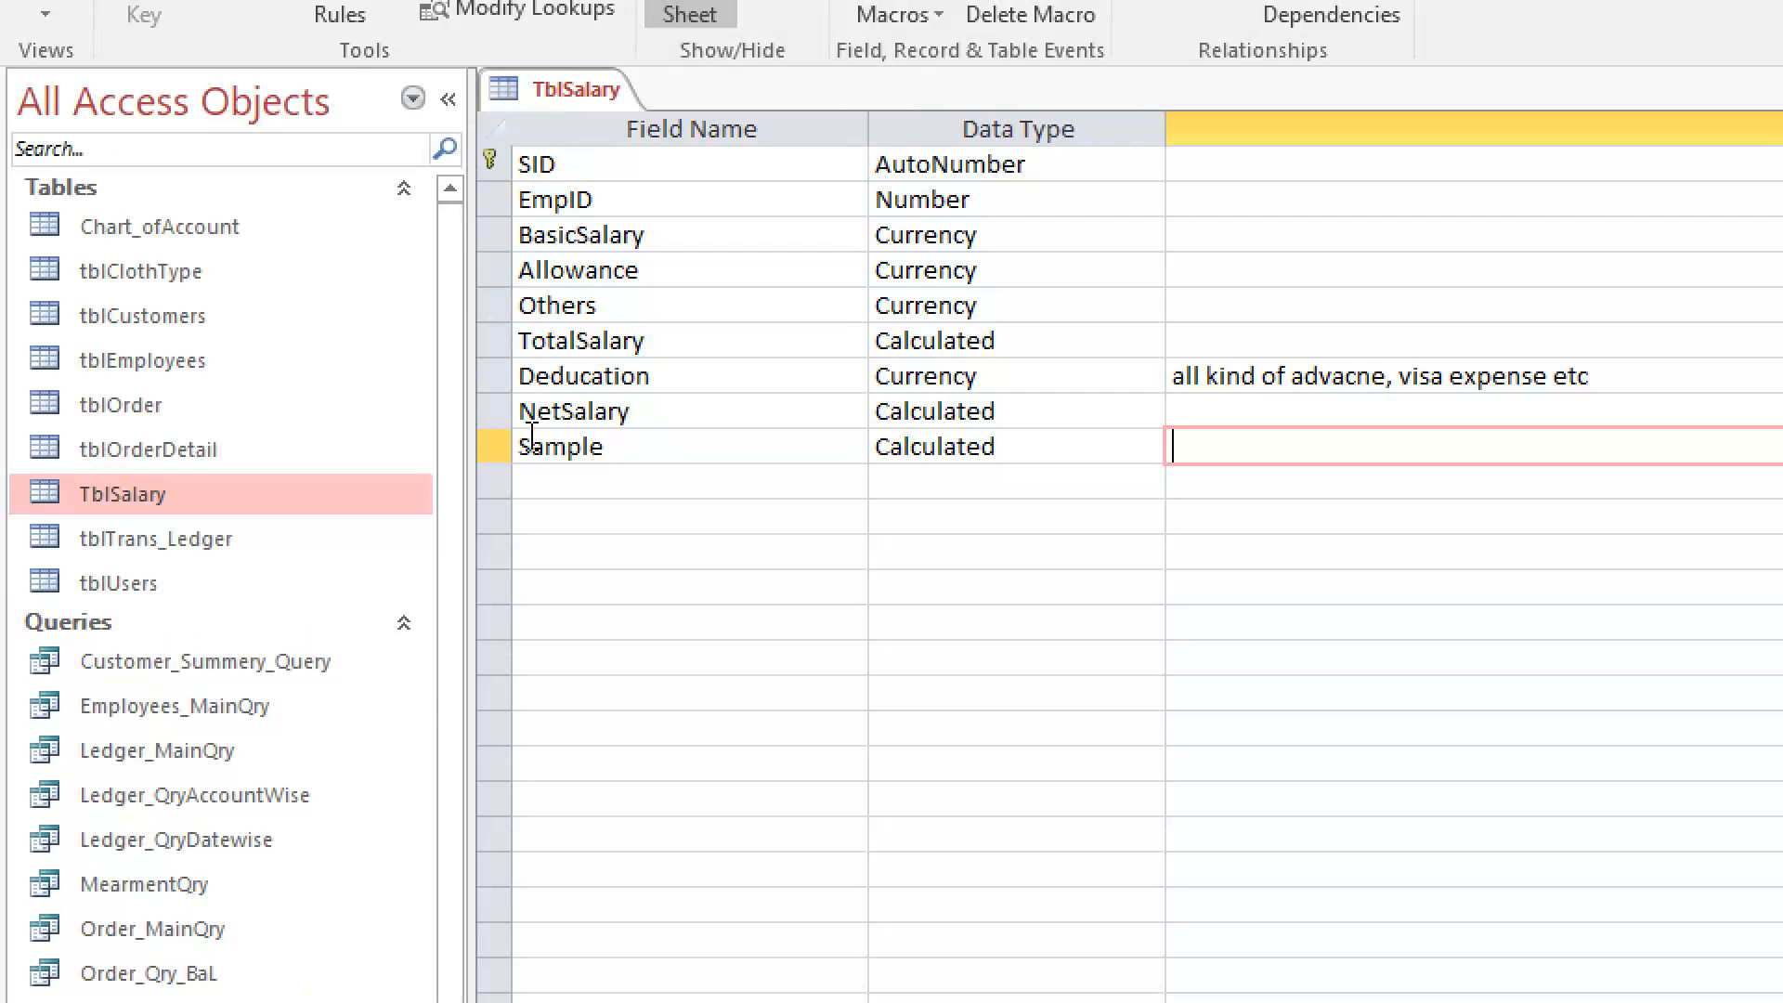
Delete the Sample field from the TblSalary design
left_click(502, 446)
right_click(501, 448)
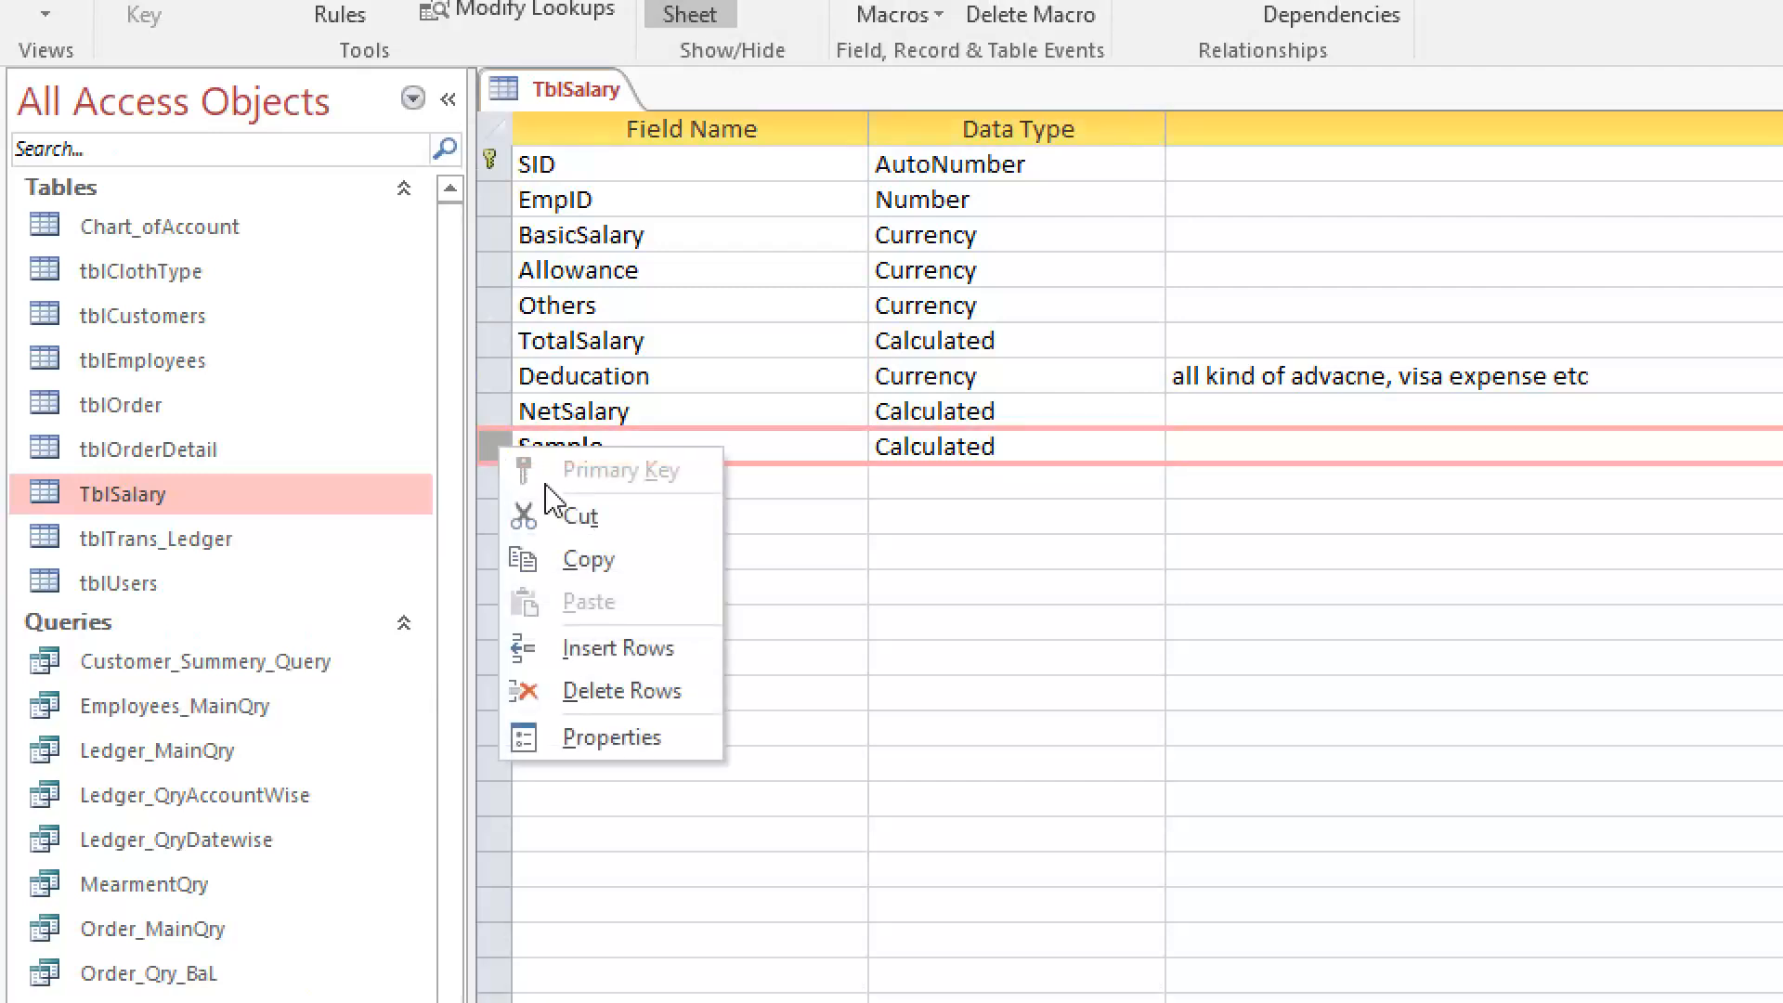
left_click(631, 695)
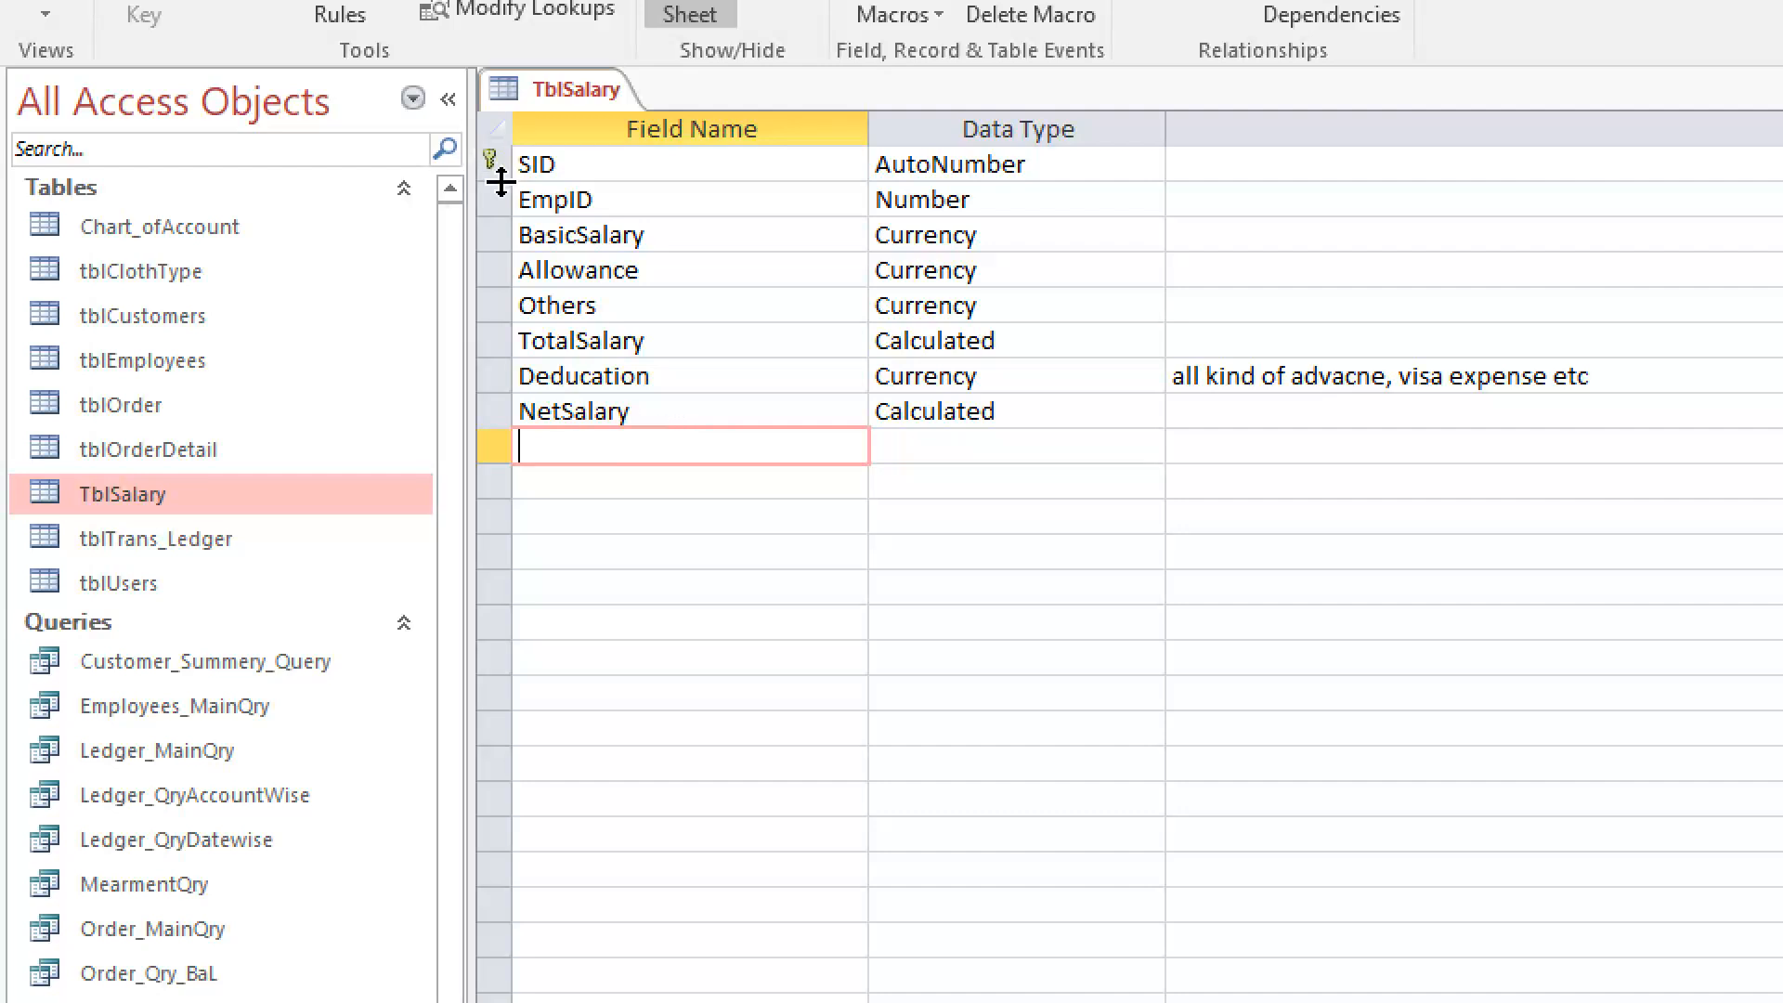
left_click_drag(510, 218, 509, 205)
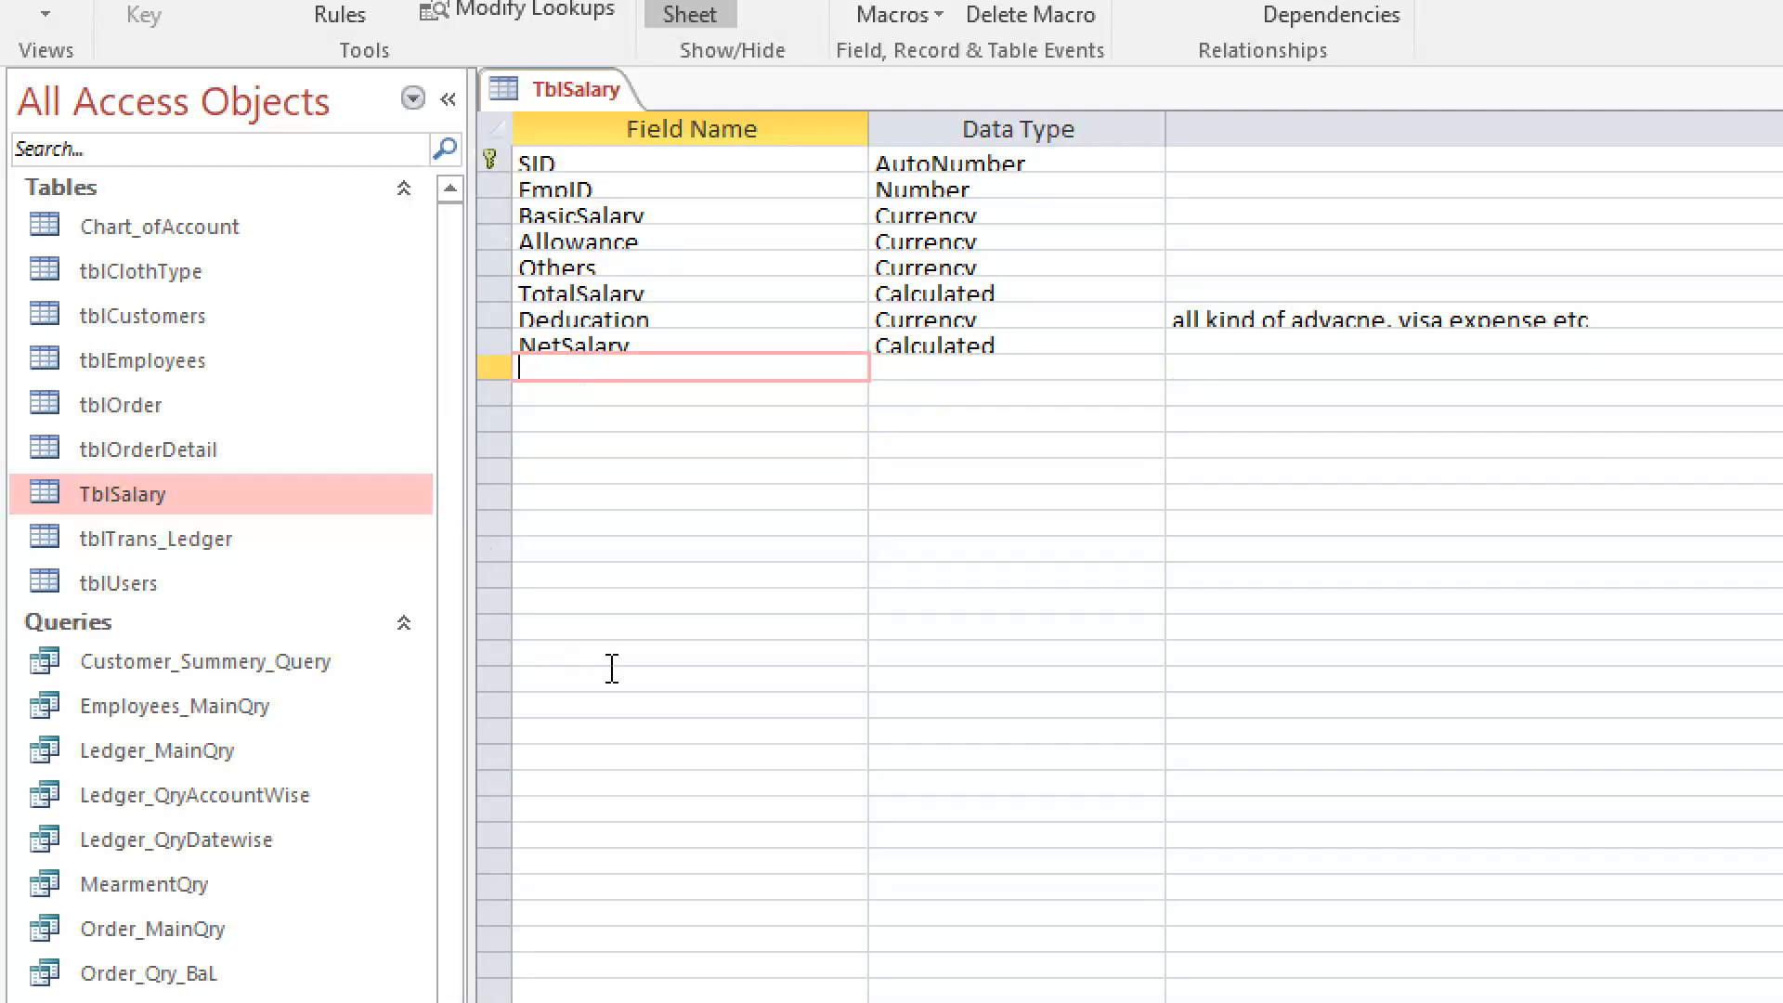
key("ctrl+z")
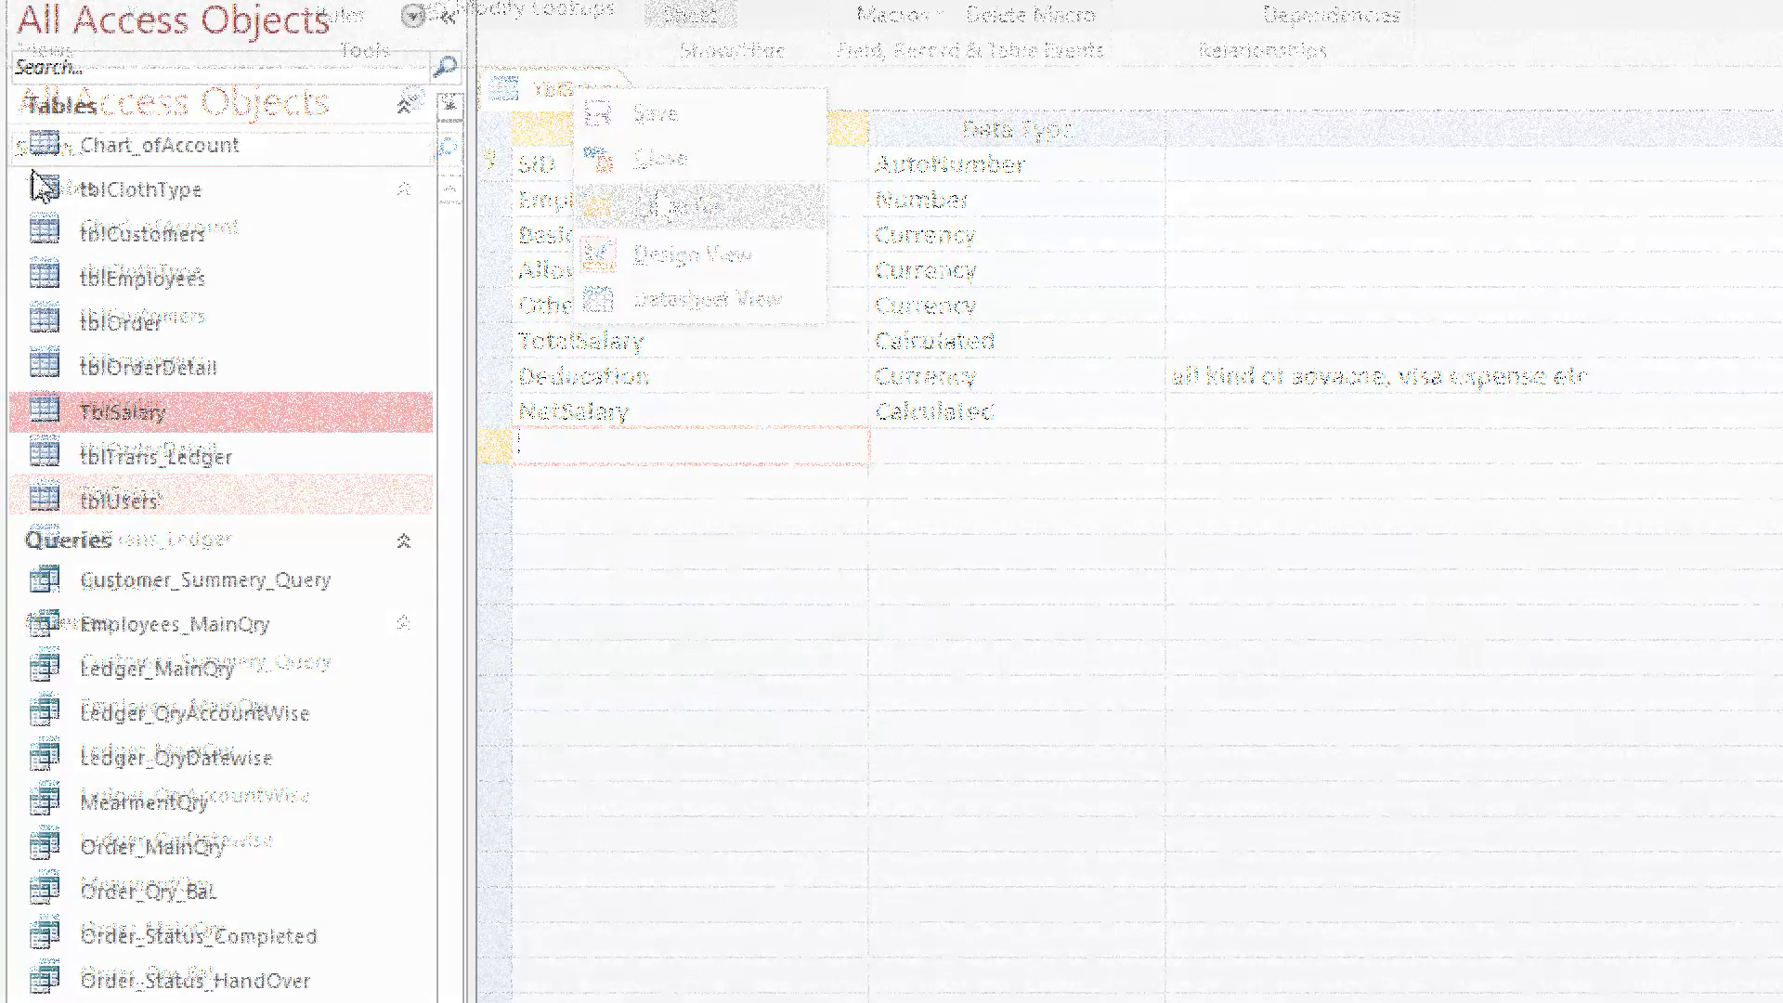
Close TblSalary and open the tblTrans_Ledger table in Design View
left_click(639, 155)
left_click(178, 464)
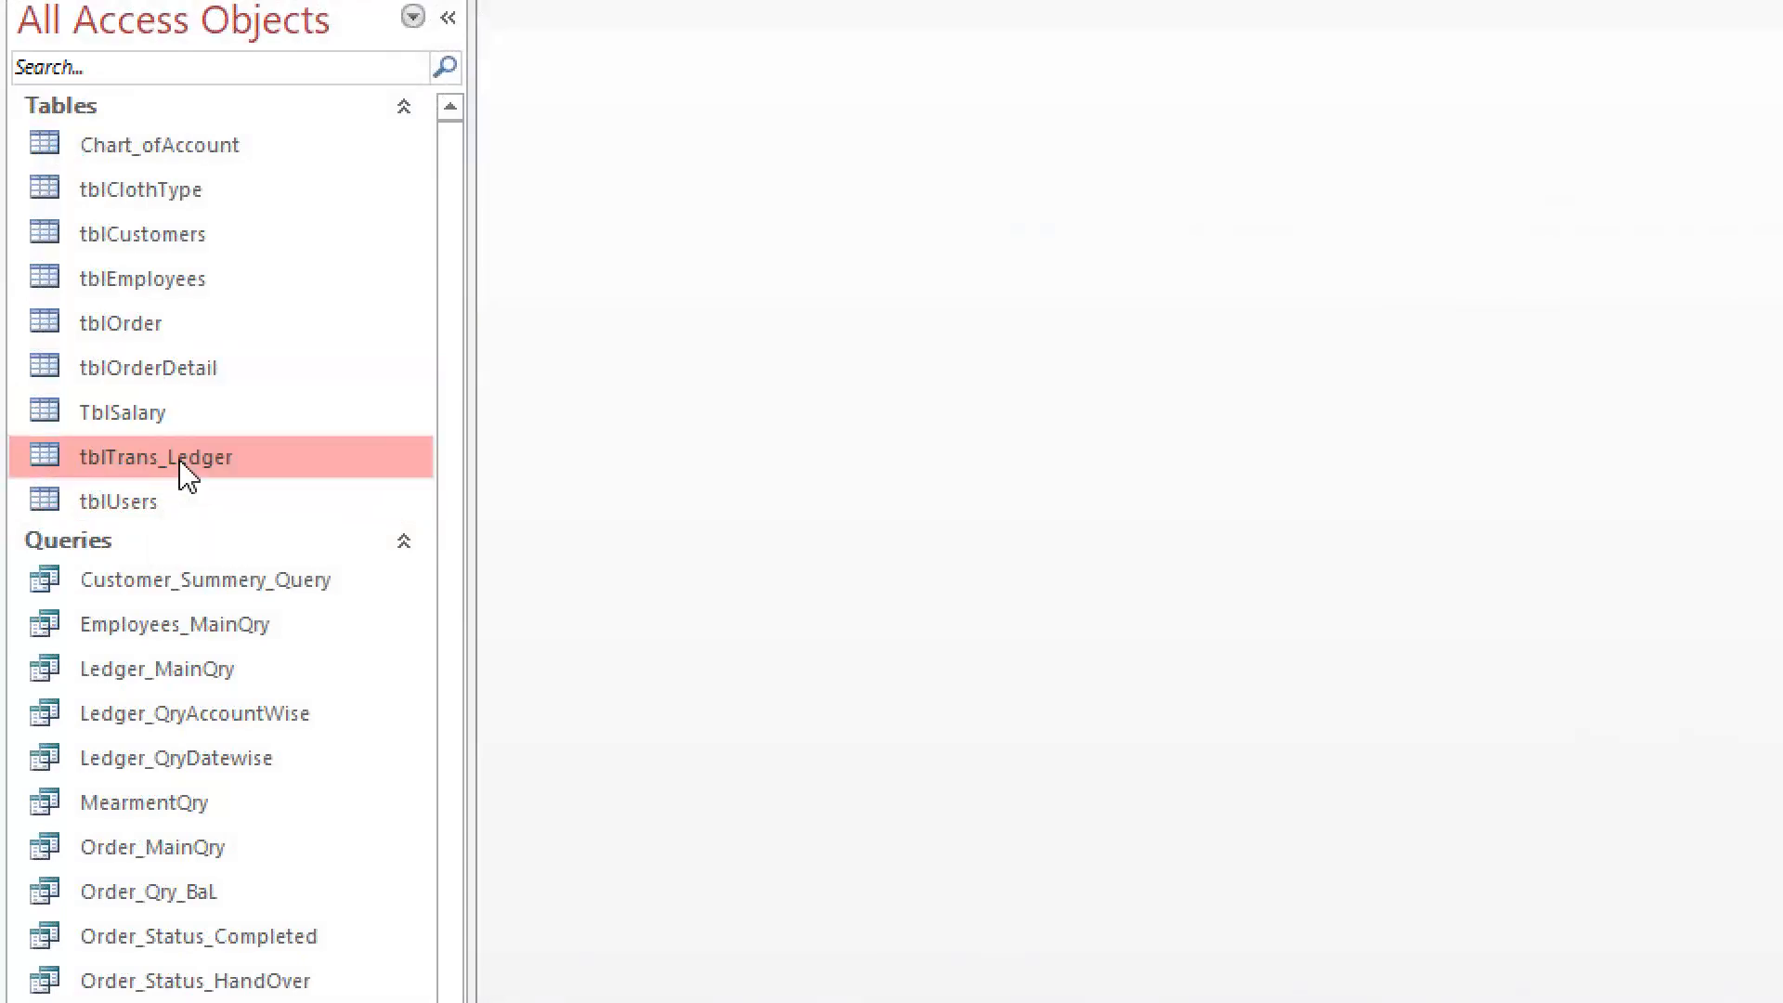
right_click(187, 457)
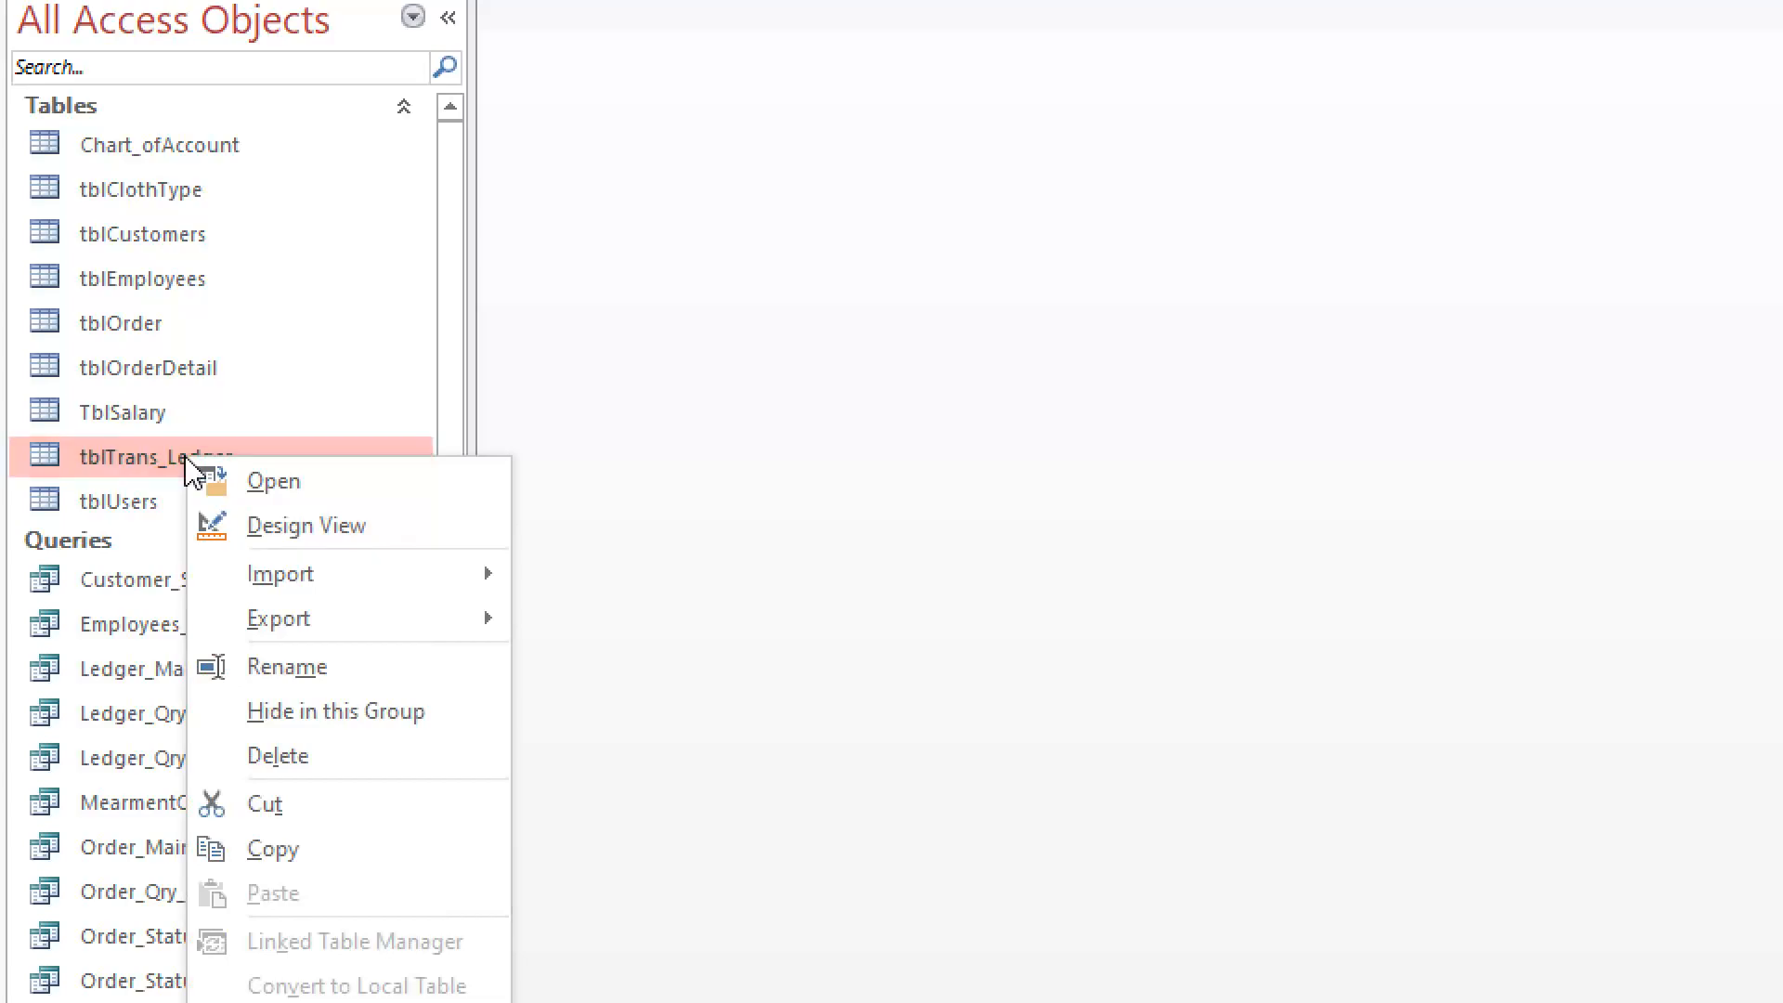
left_click(297, 526)
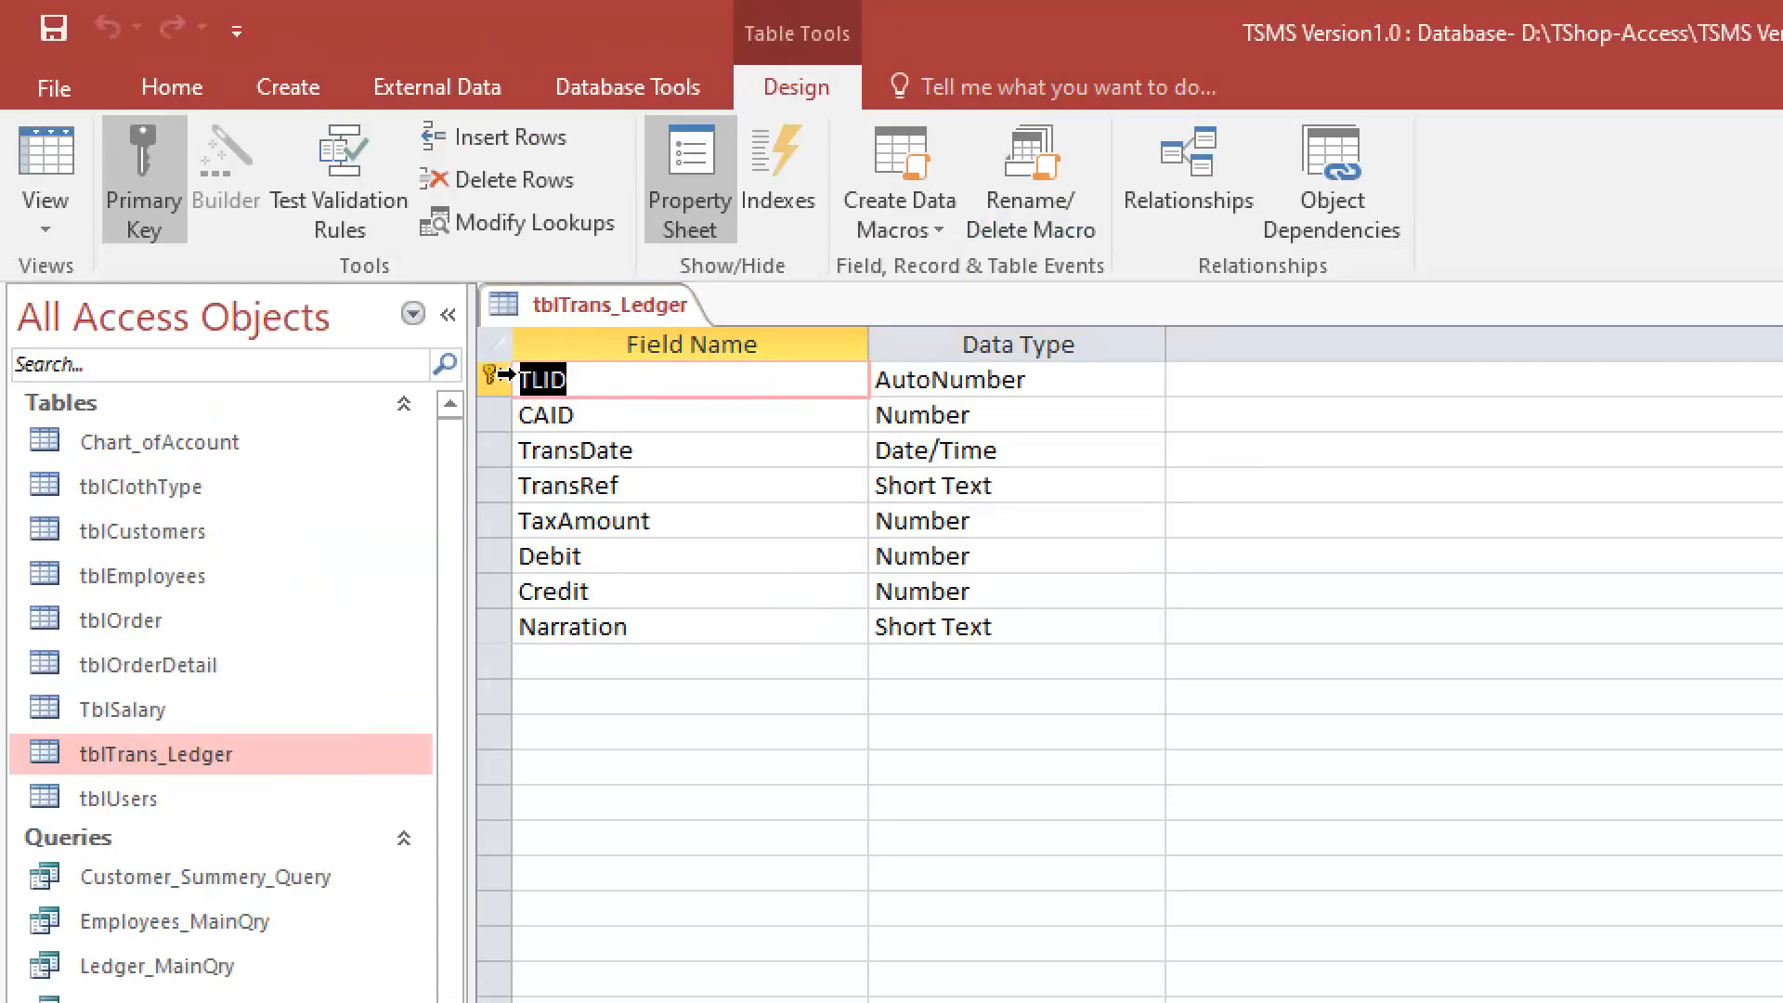
Review the tblTrans_Ledger fields from TLID to Narration together with their data types
left_click(583, 388)
left_click(539, 428)
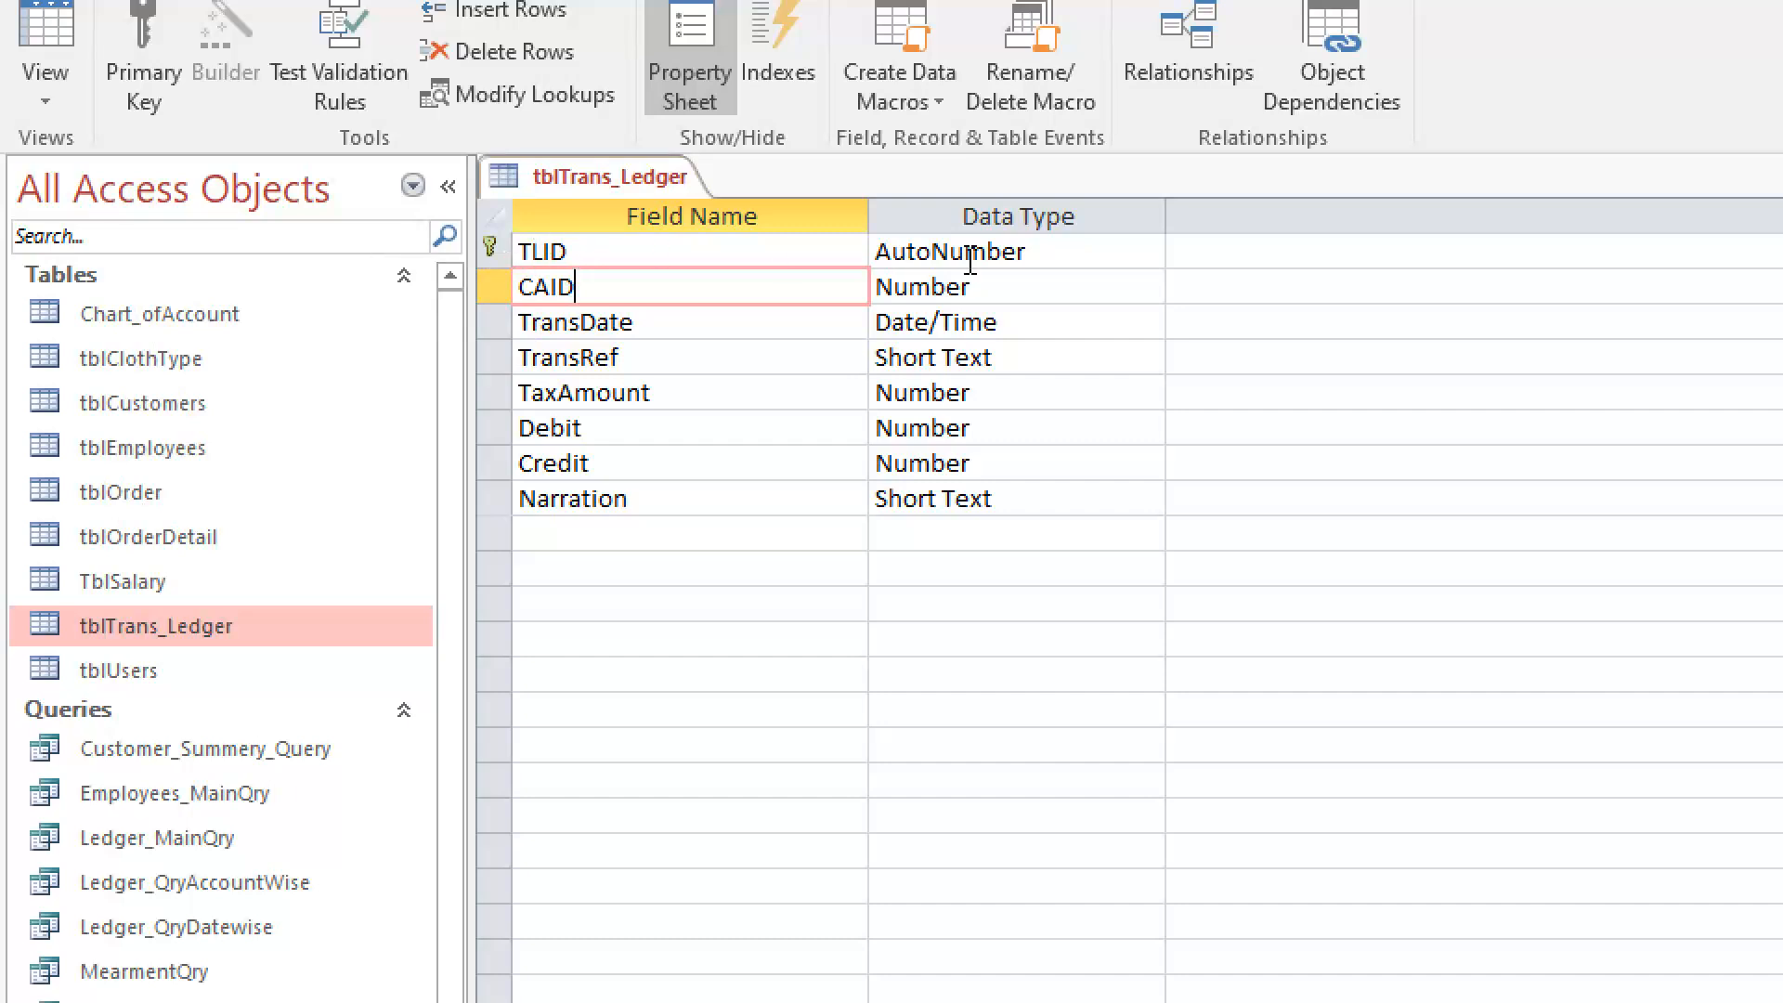
left_click(1055, 255)
left_click(692, 281)
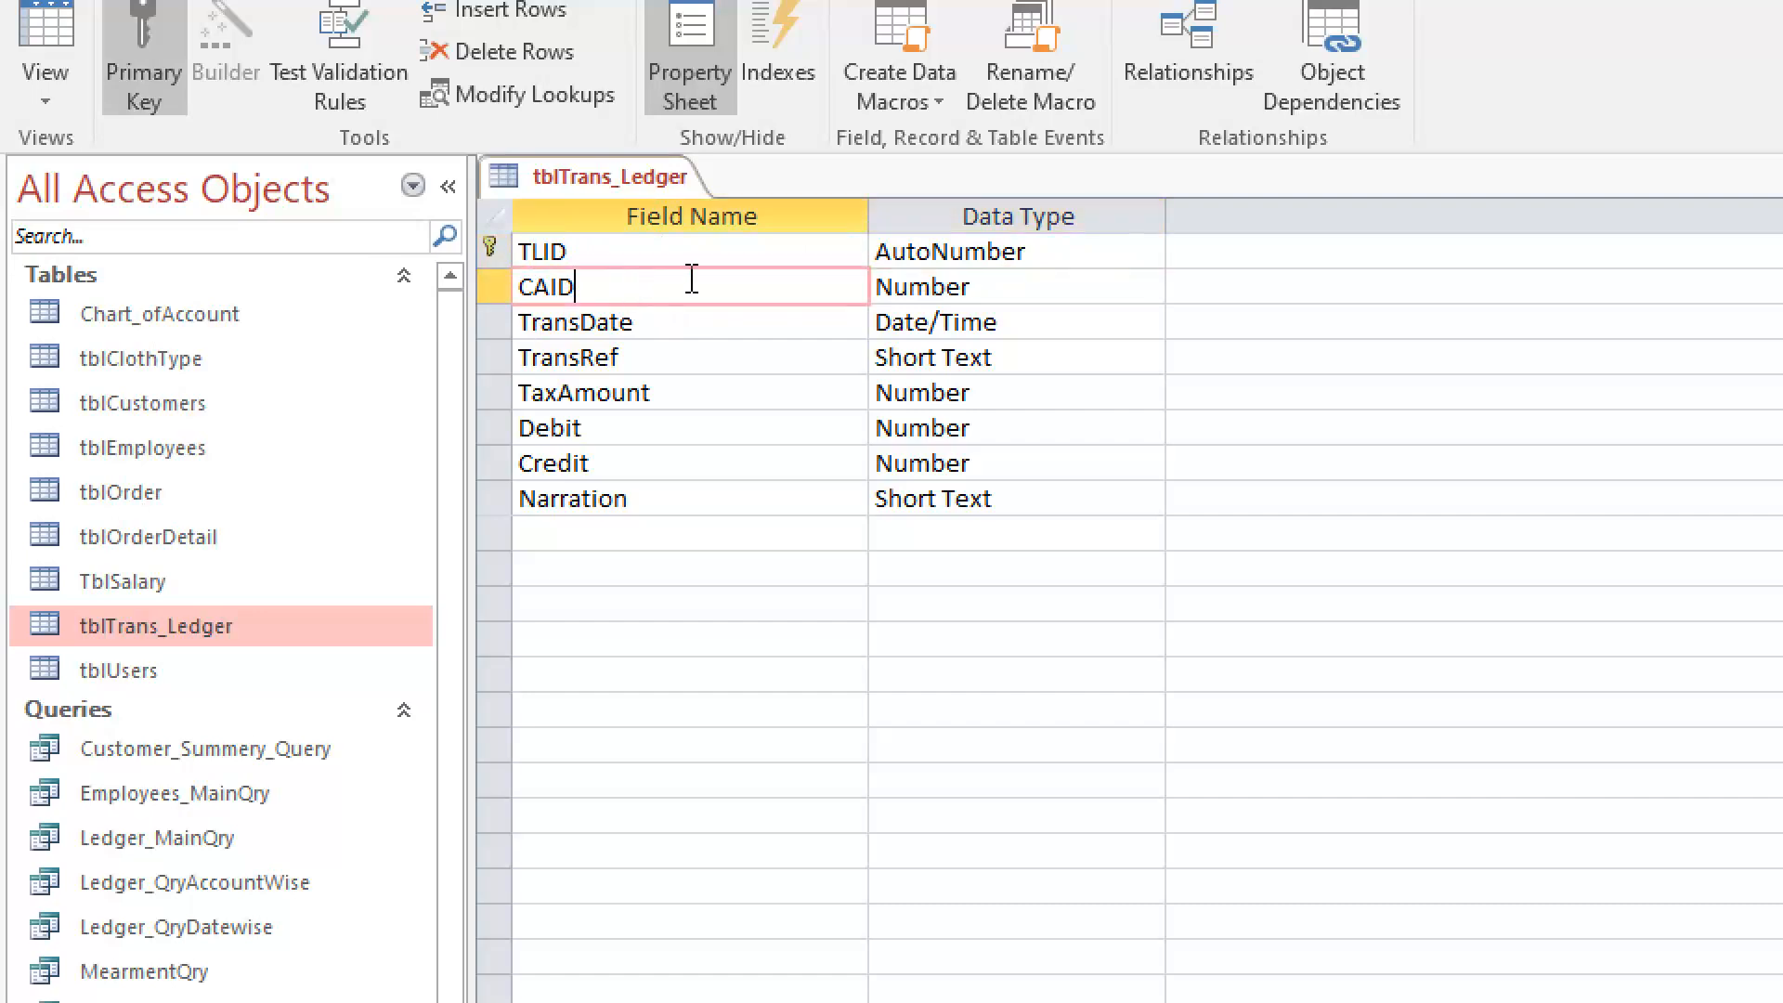
left_click(1035, 283)
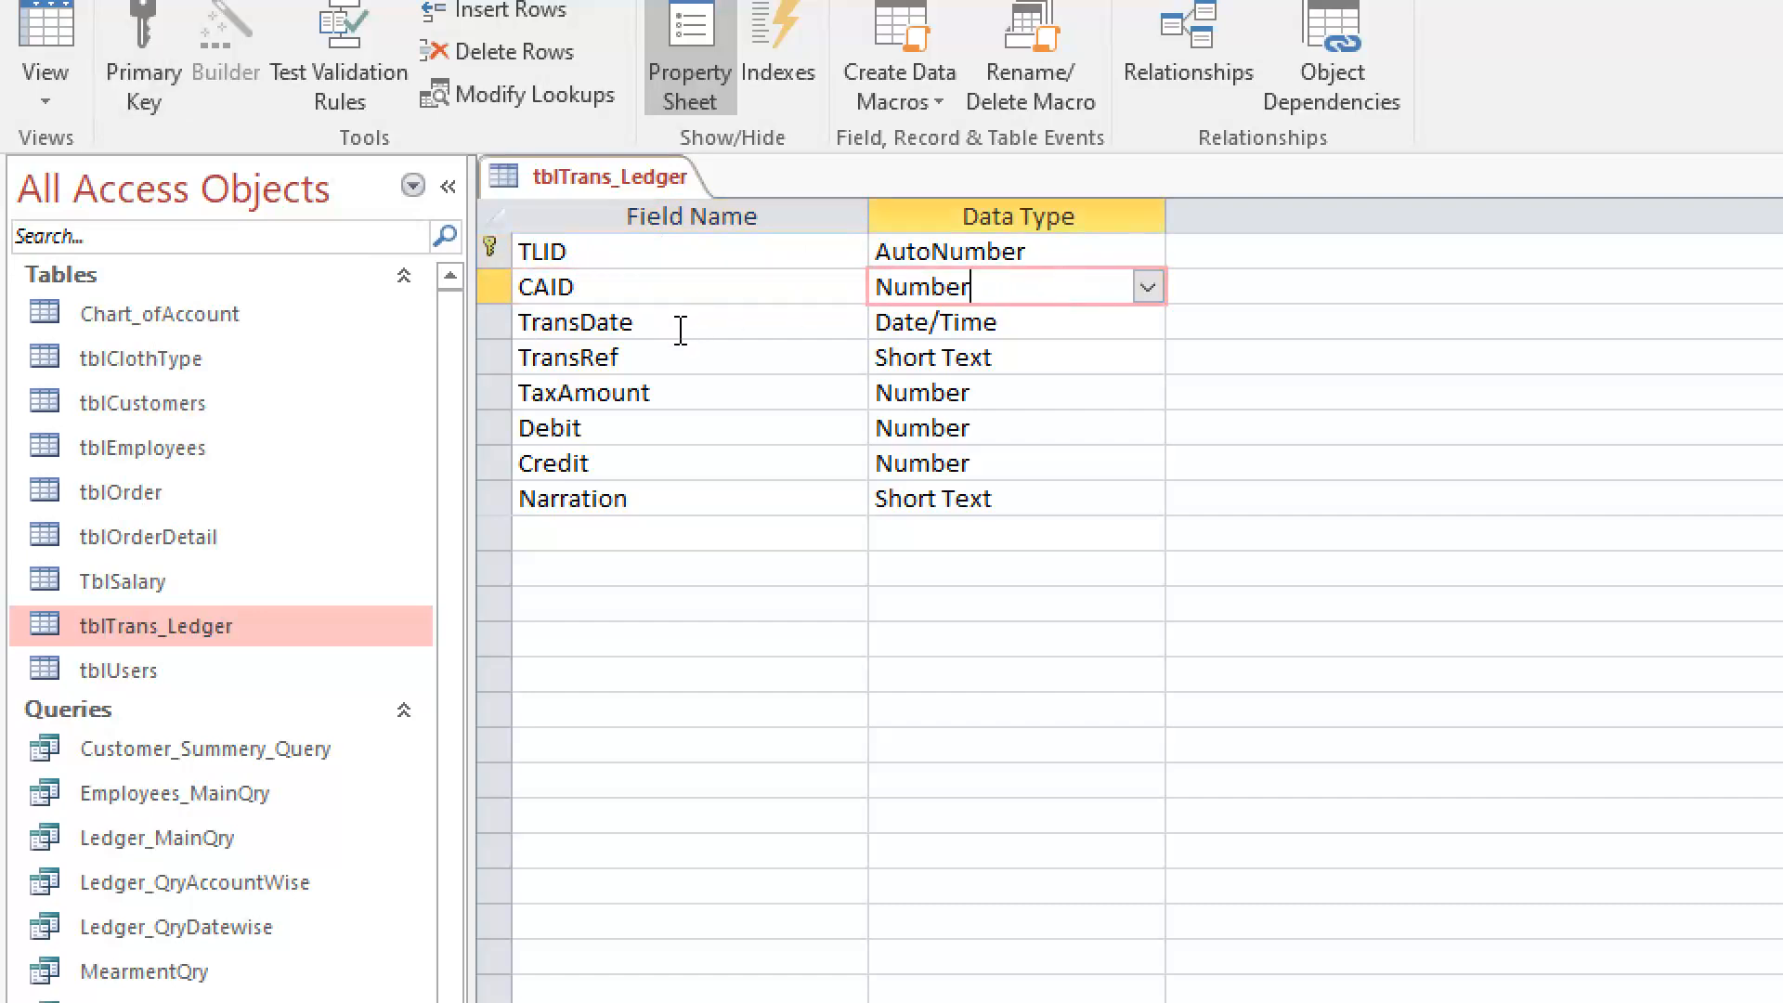
left_click(684, 327)
left_click(1034, 309)
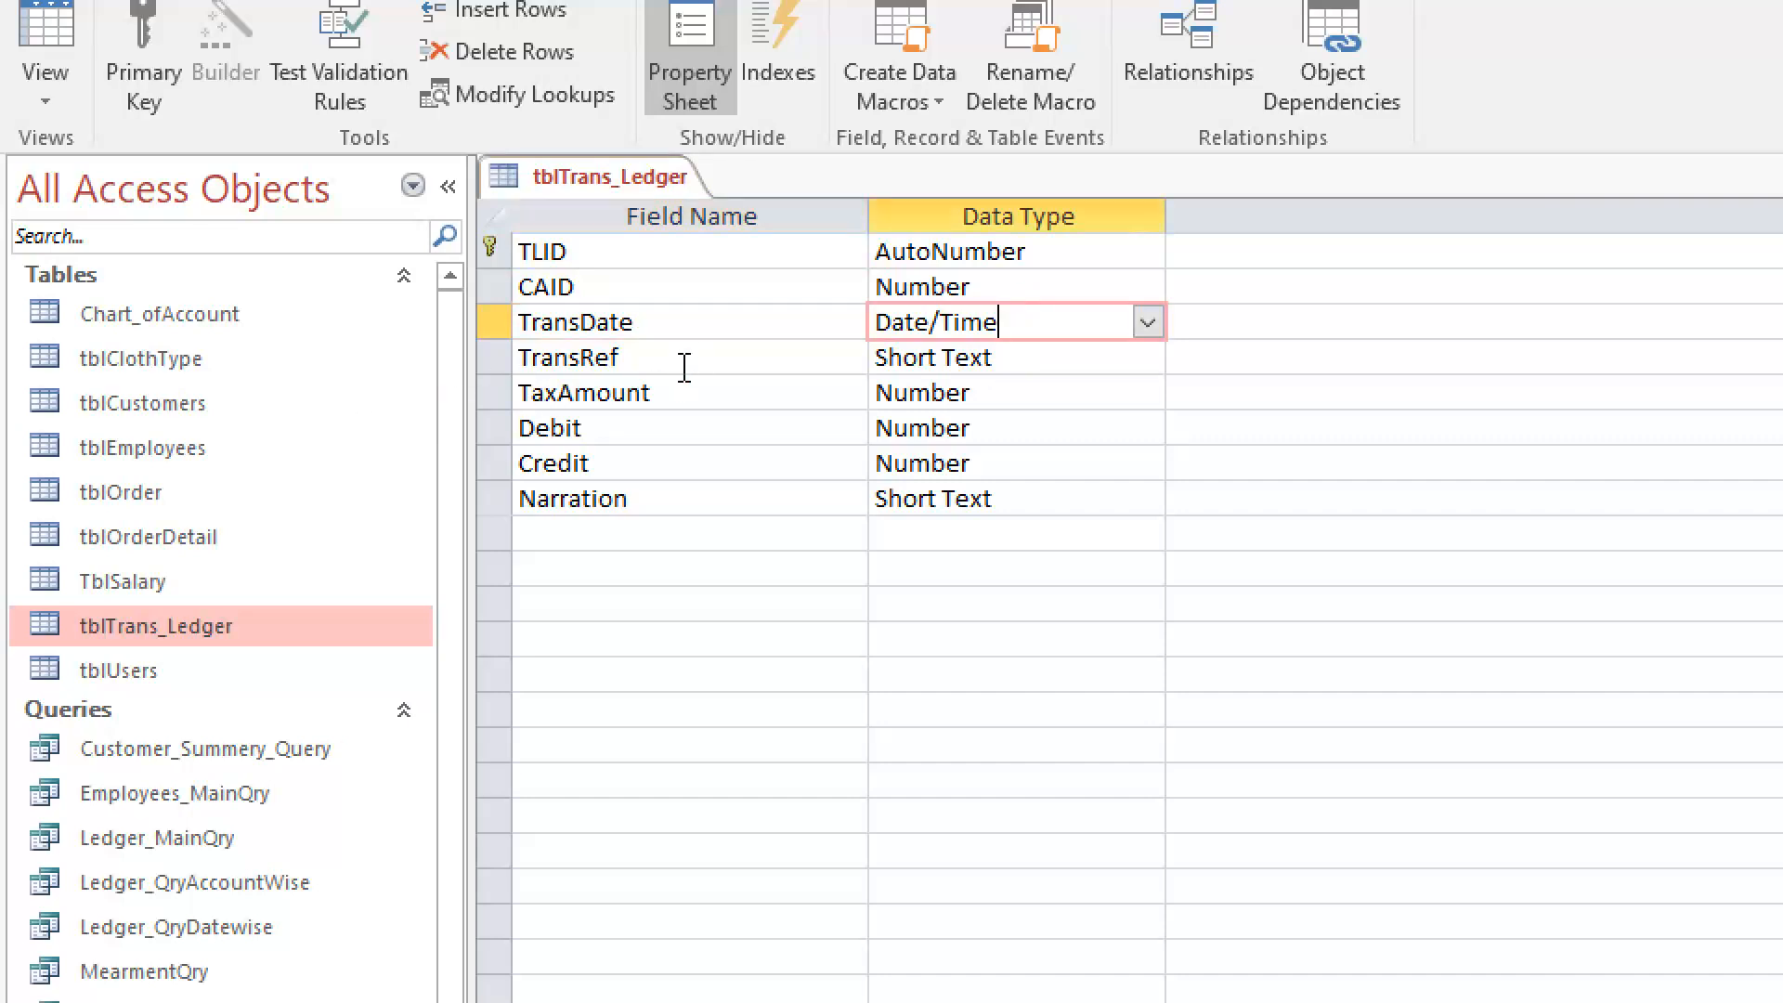
left_click(679, 361)
left_click(1028, 349)
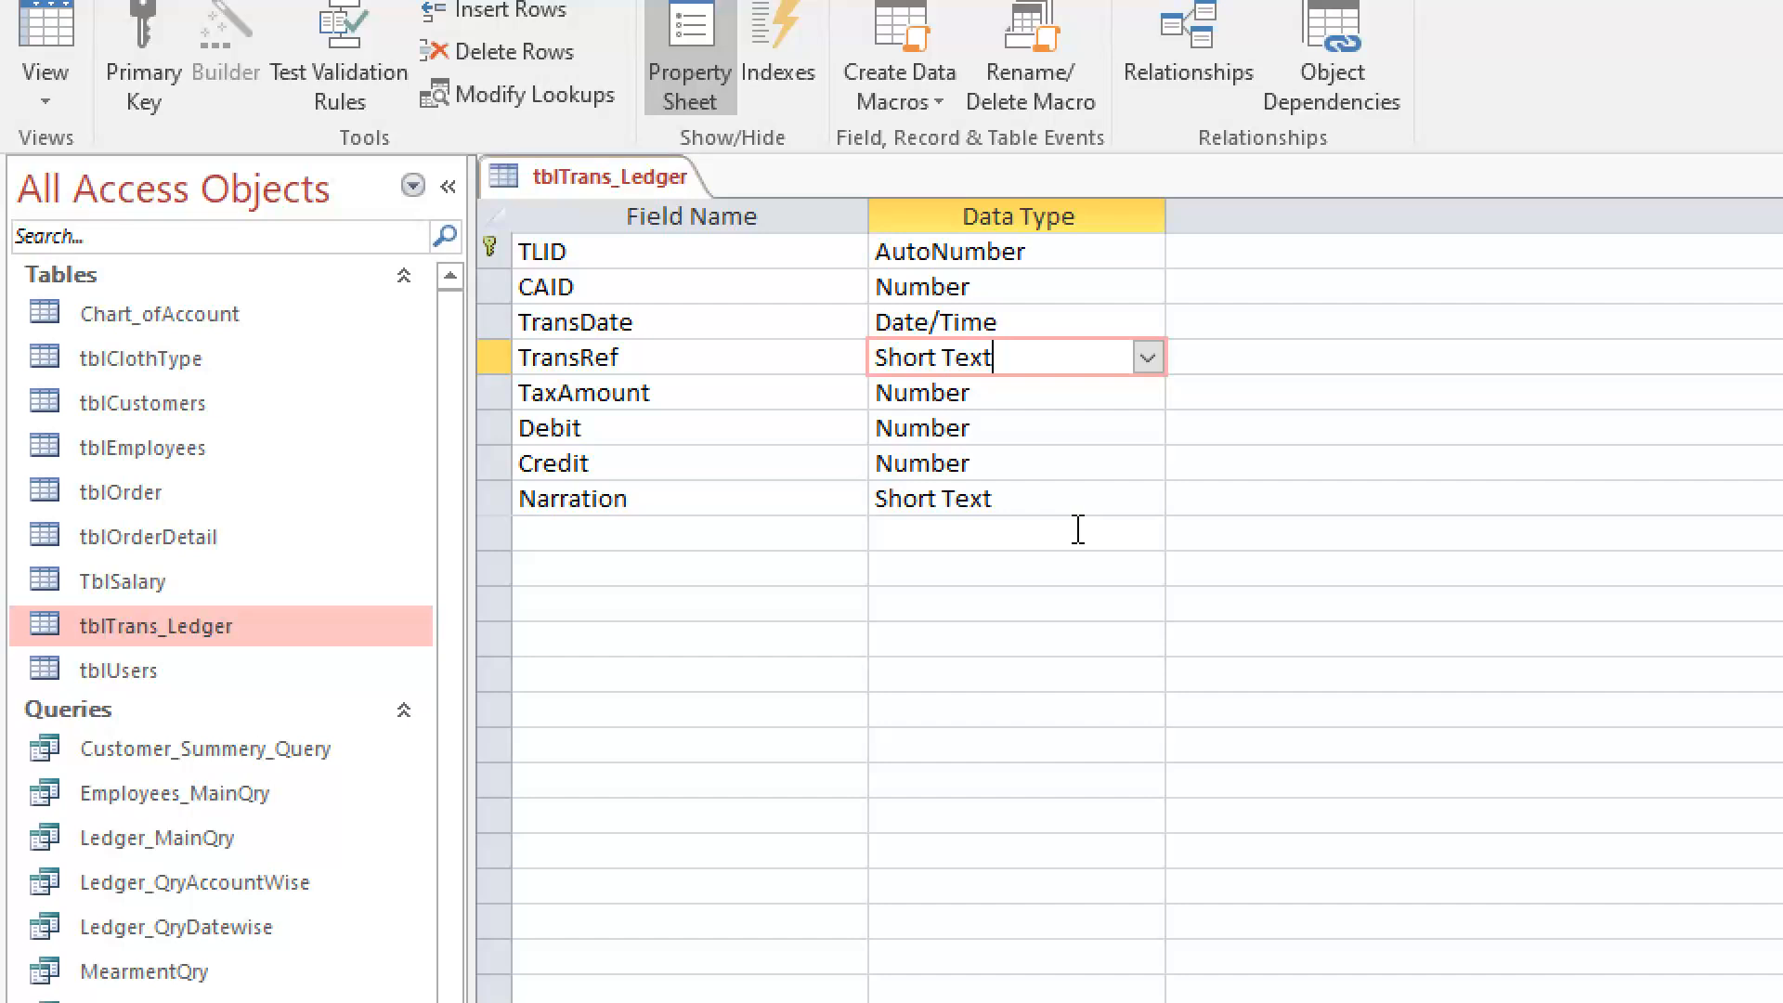
left_click(696, 403)
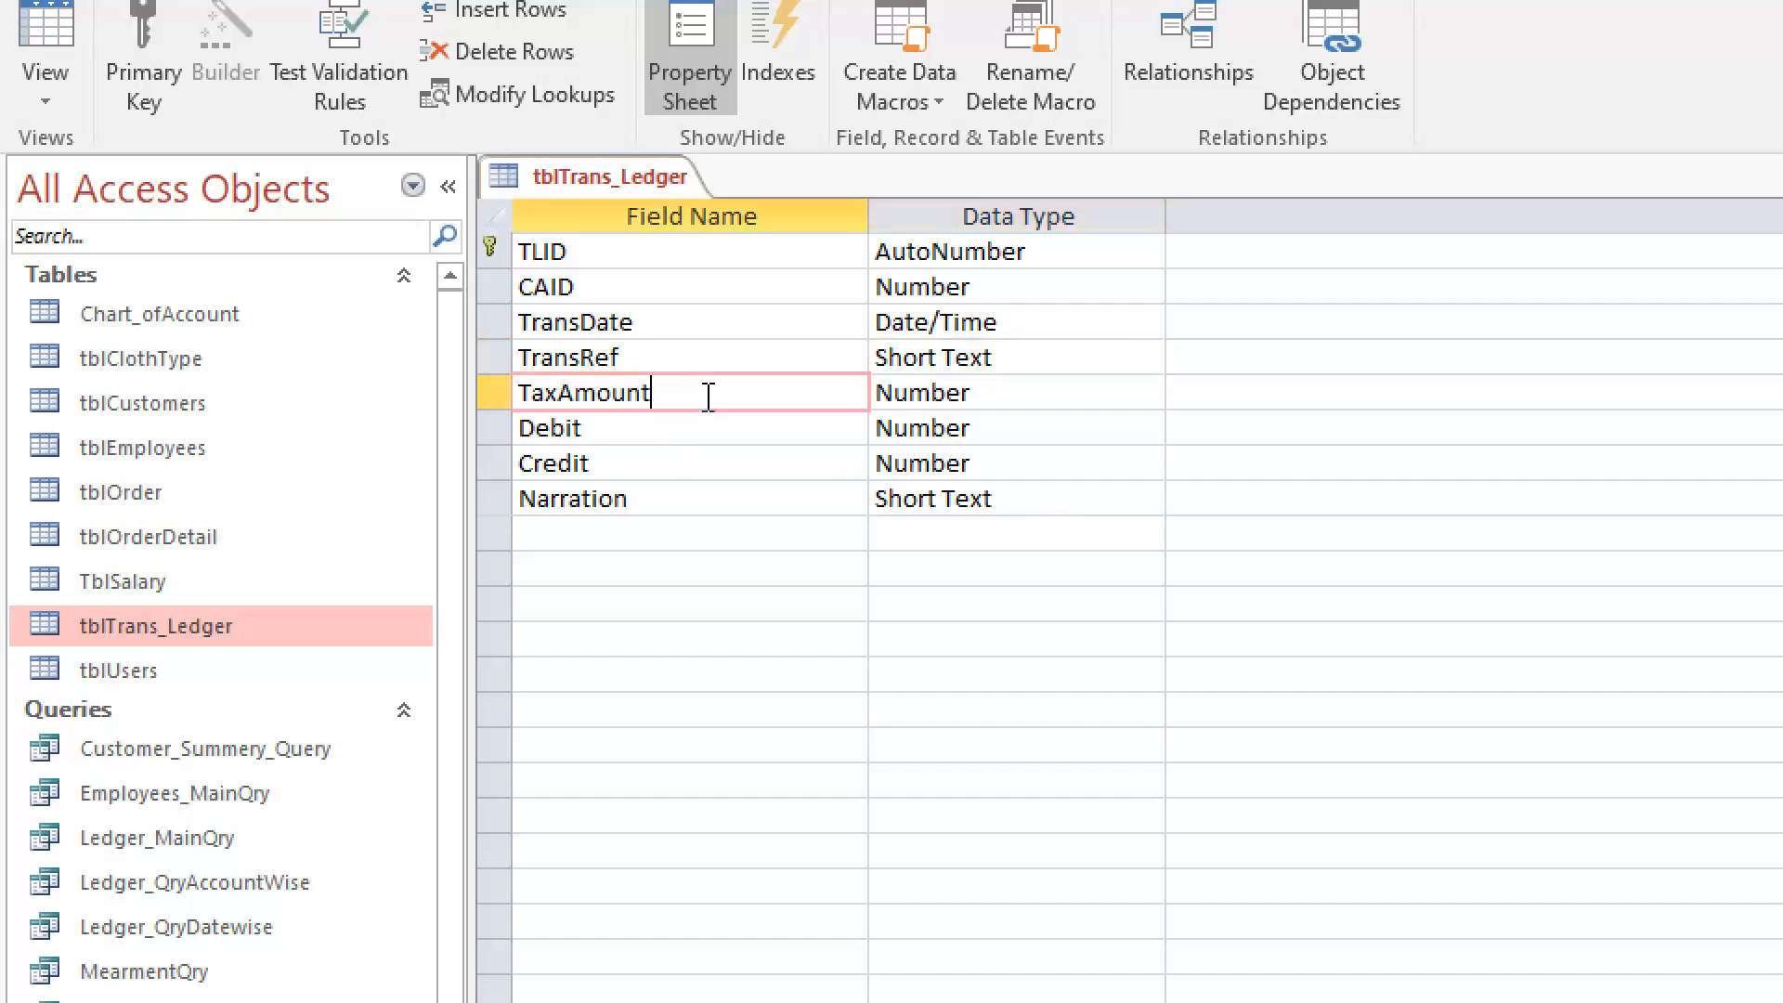
left_click(622, 425)
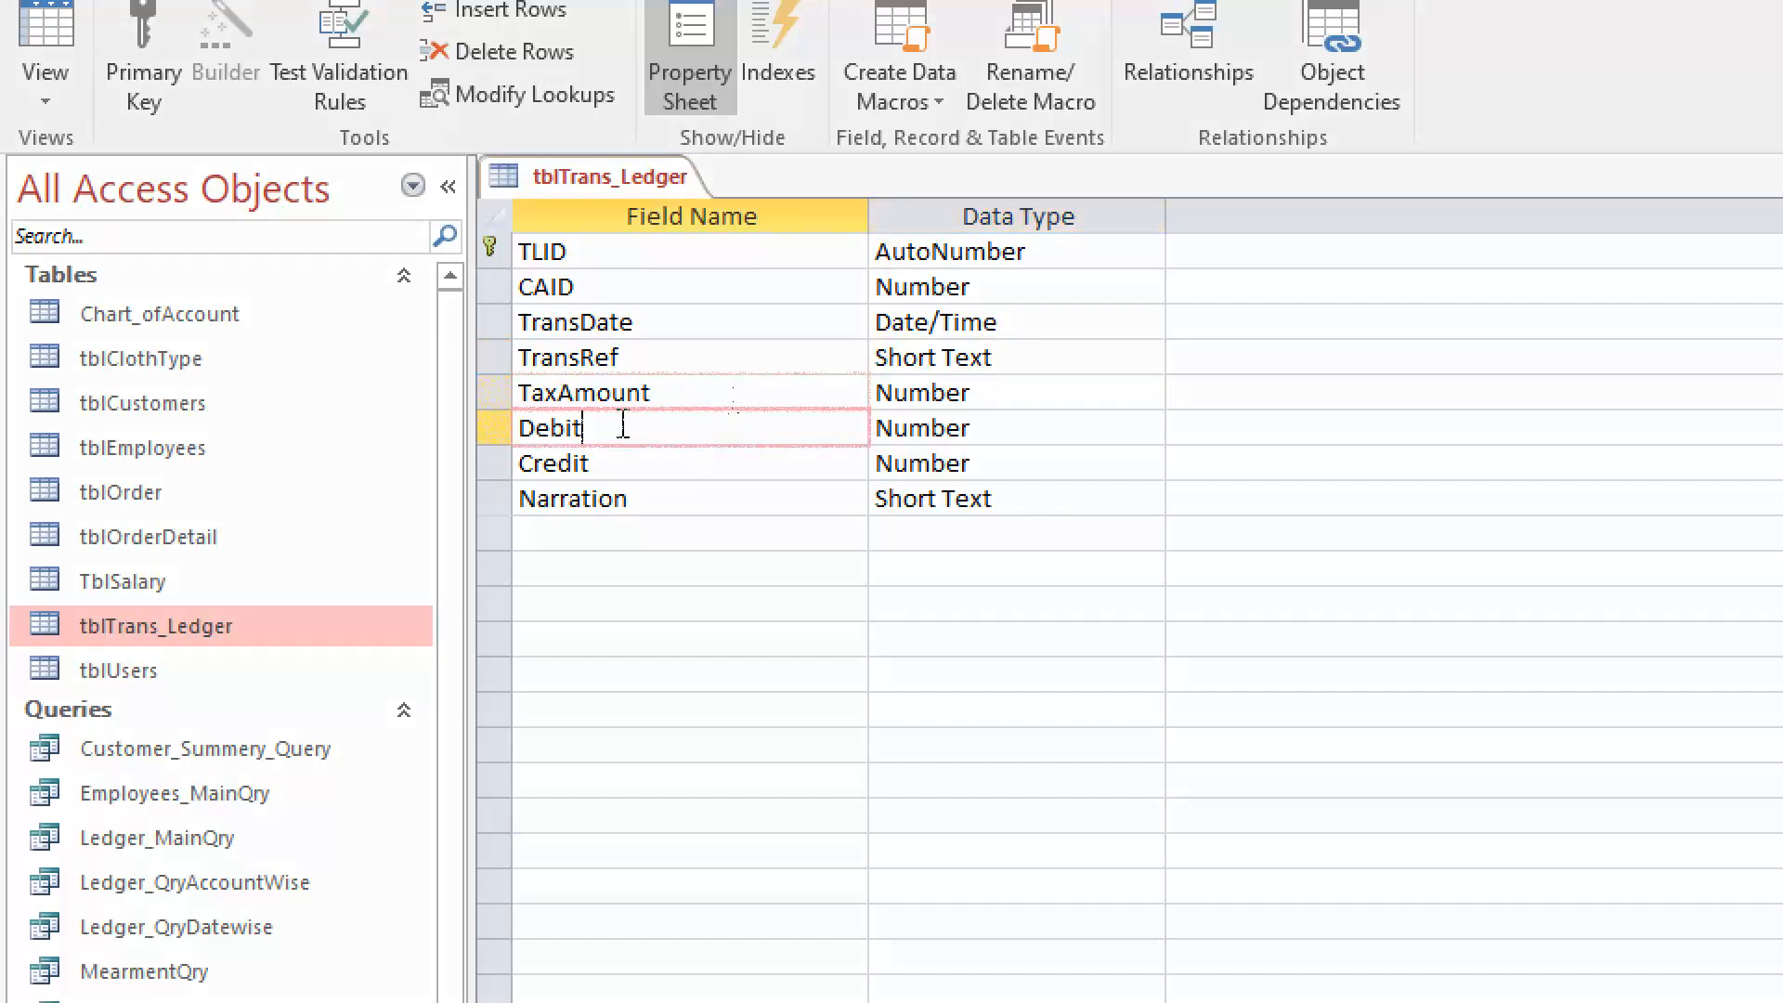
left_click(1027, 435)
left_click(706, 467)
left_click(1004, 459)
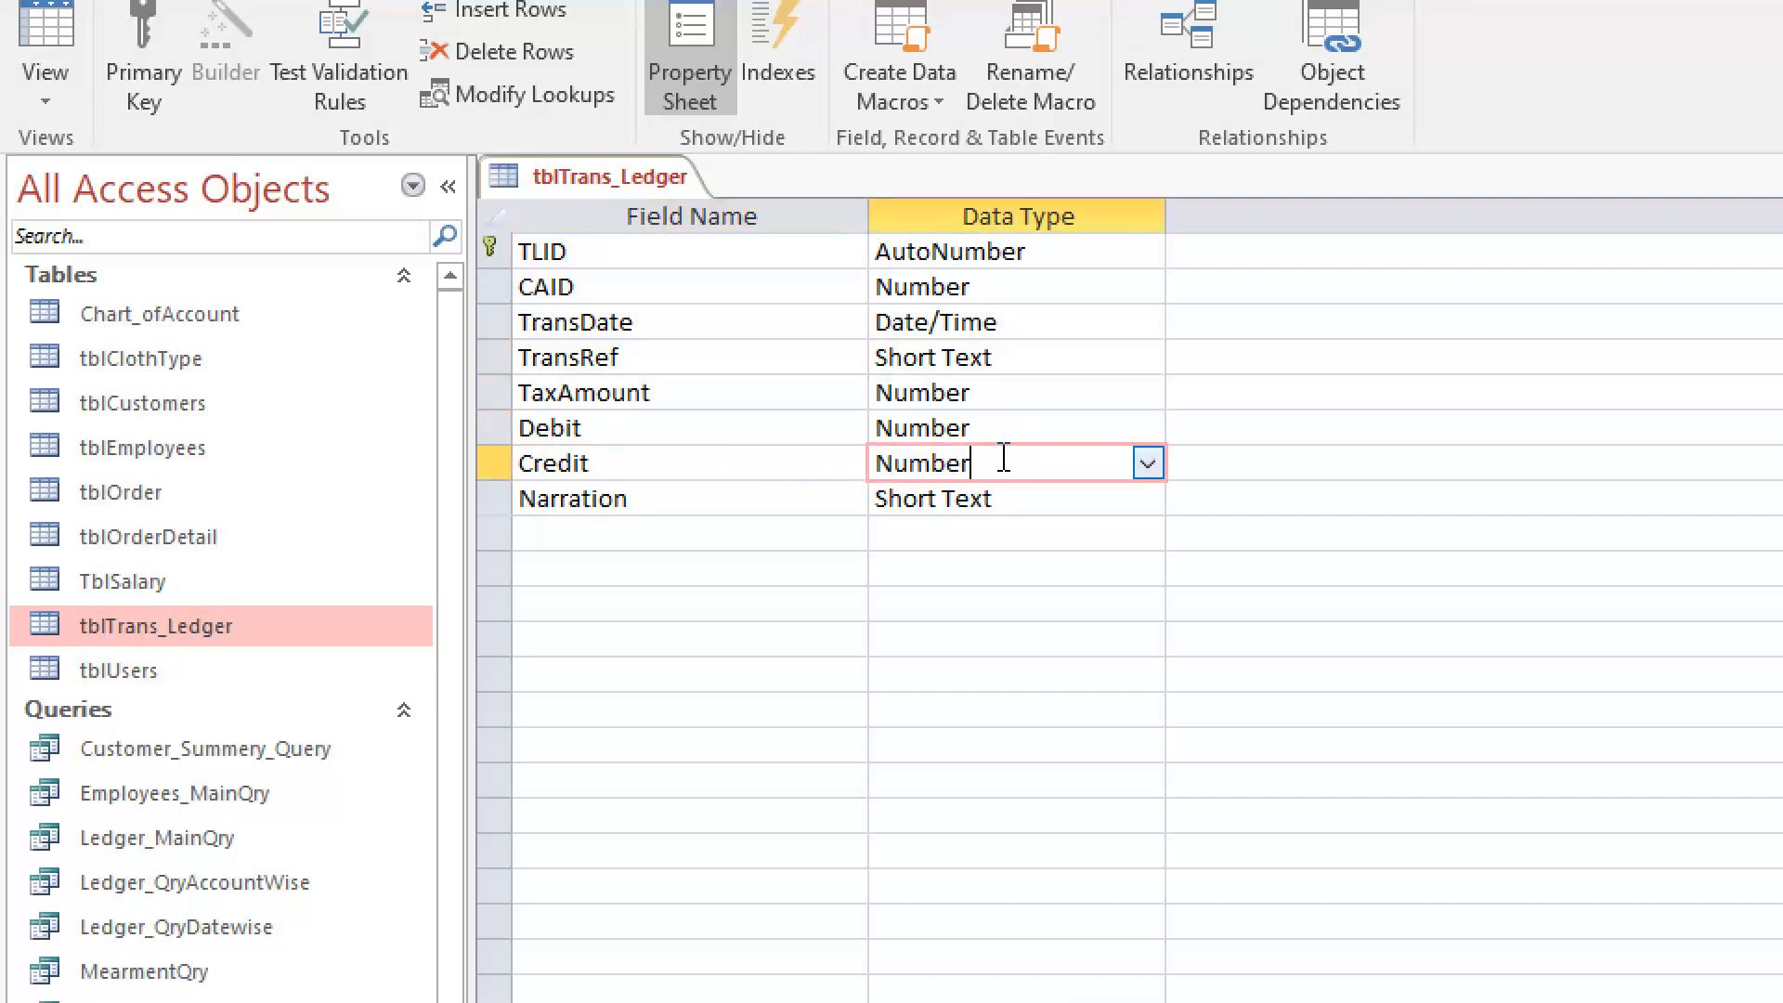
left_click(948, 494)
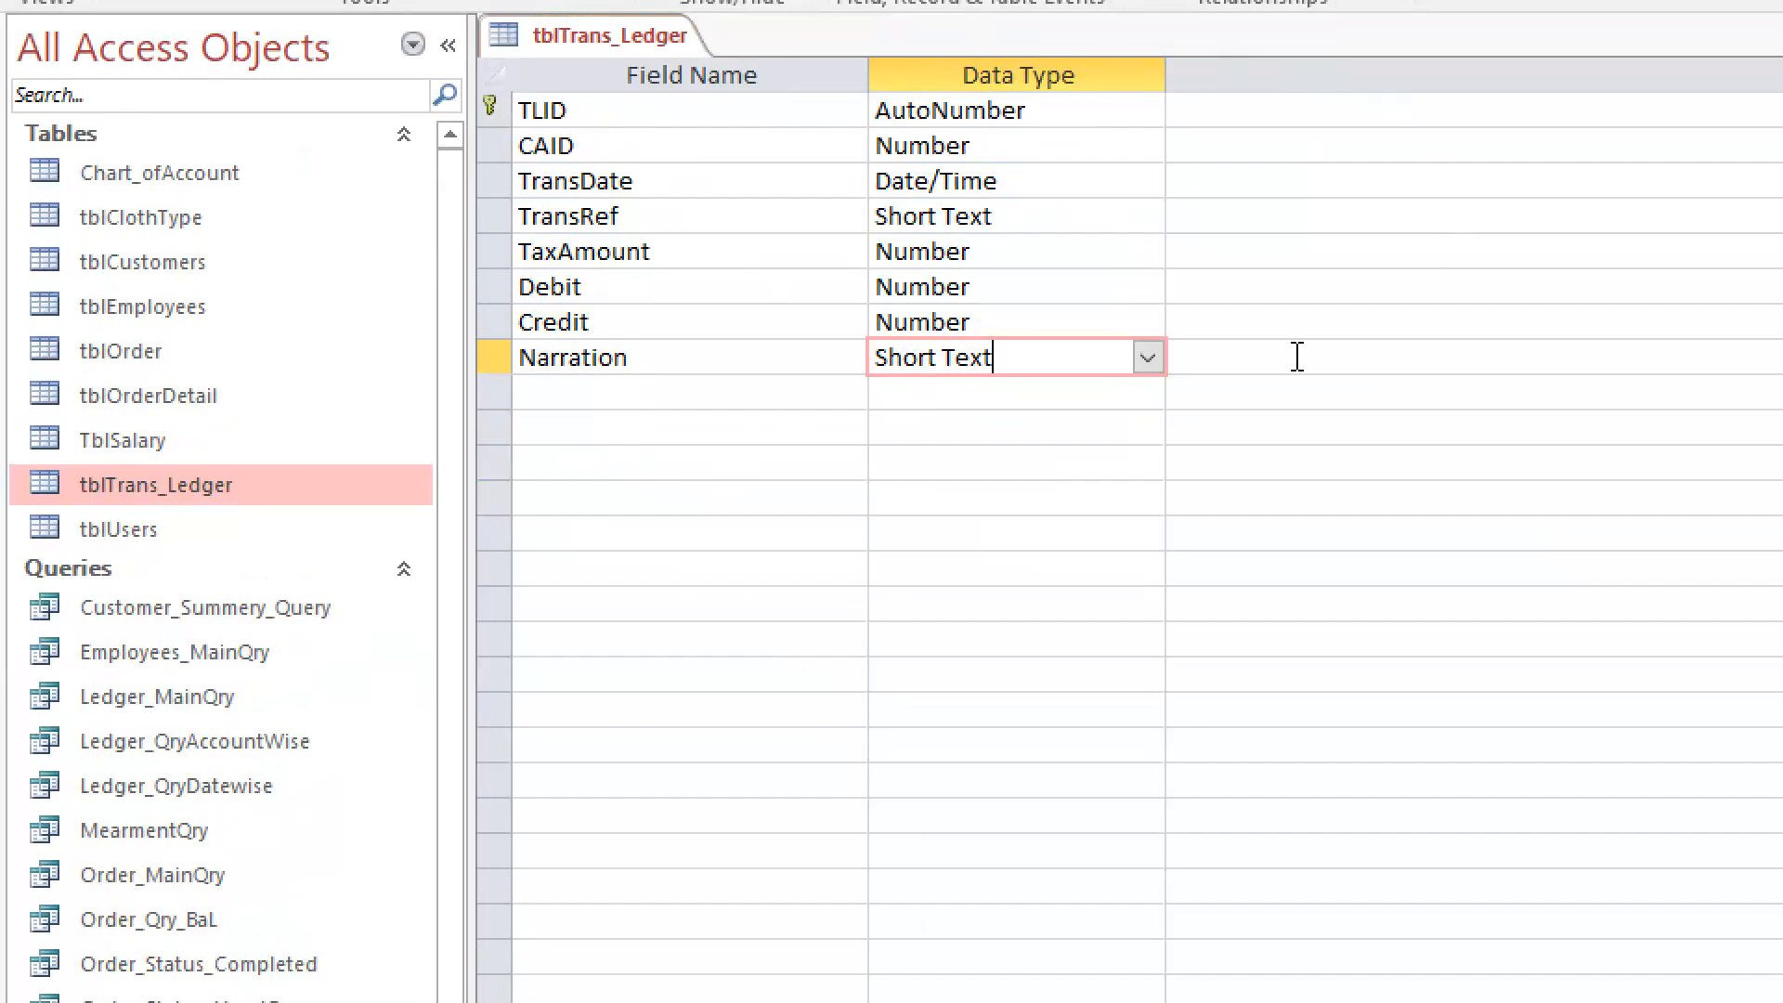
left_click(1294, 290)
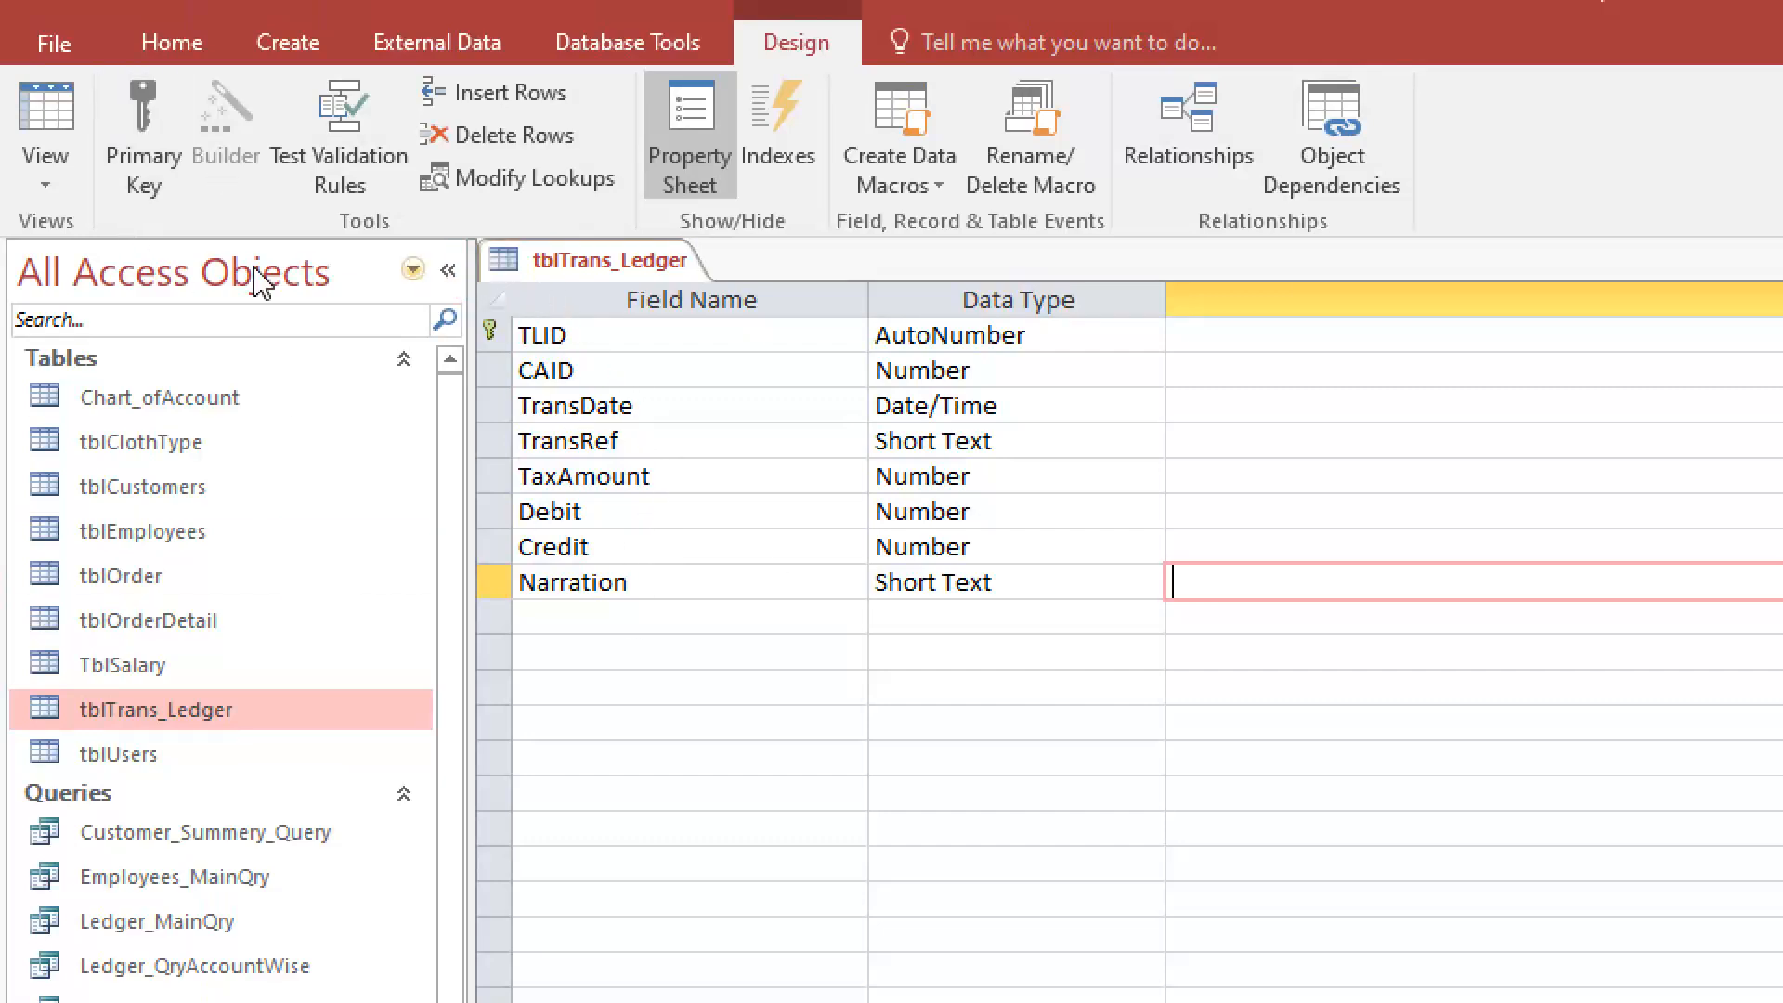
Close the tblTrans_Ledger design and open the tblOrder table in Datasheet View
right_click(610, 272)
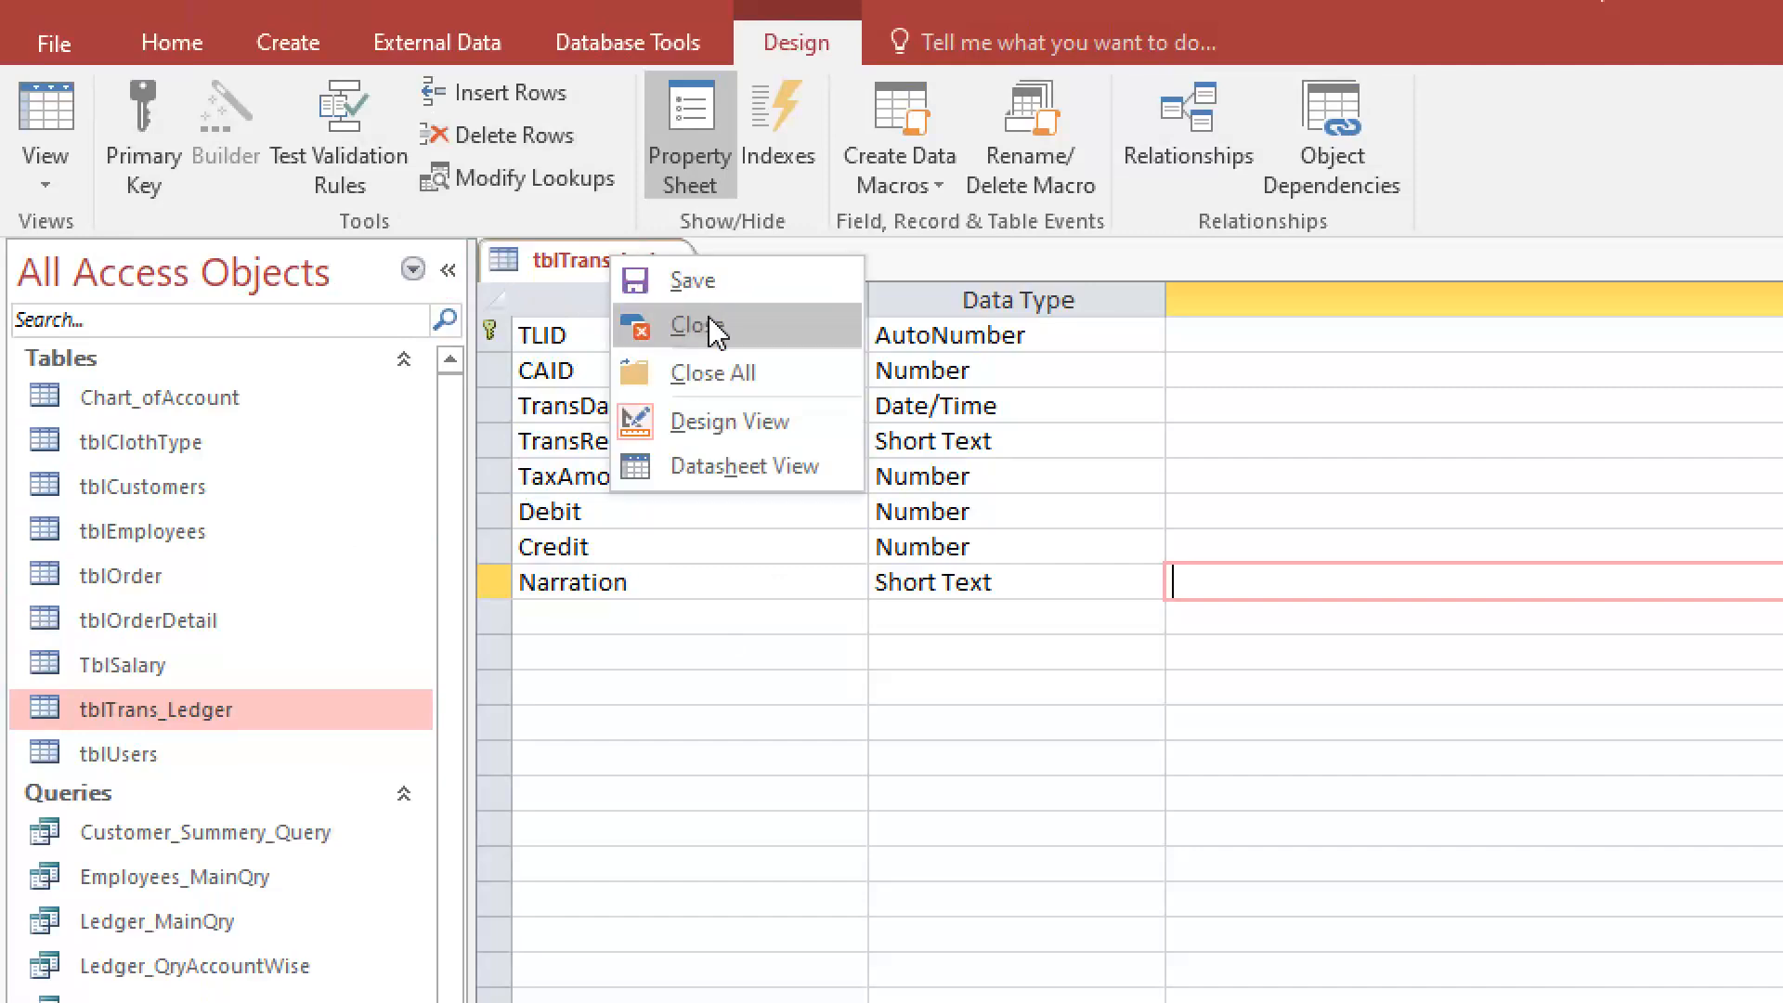
left_click(711, 327)
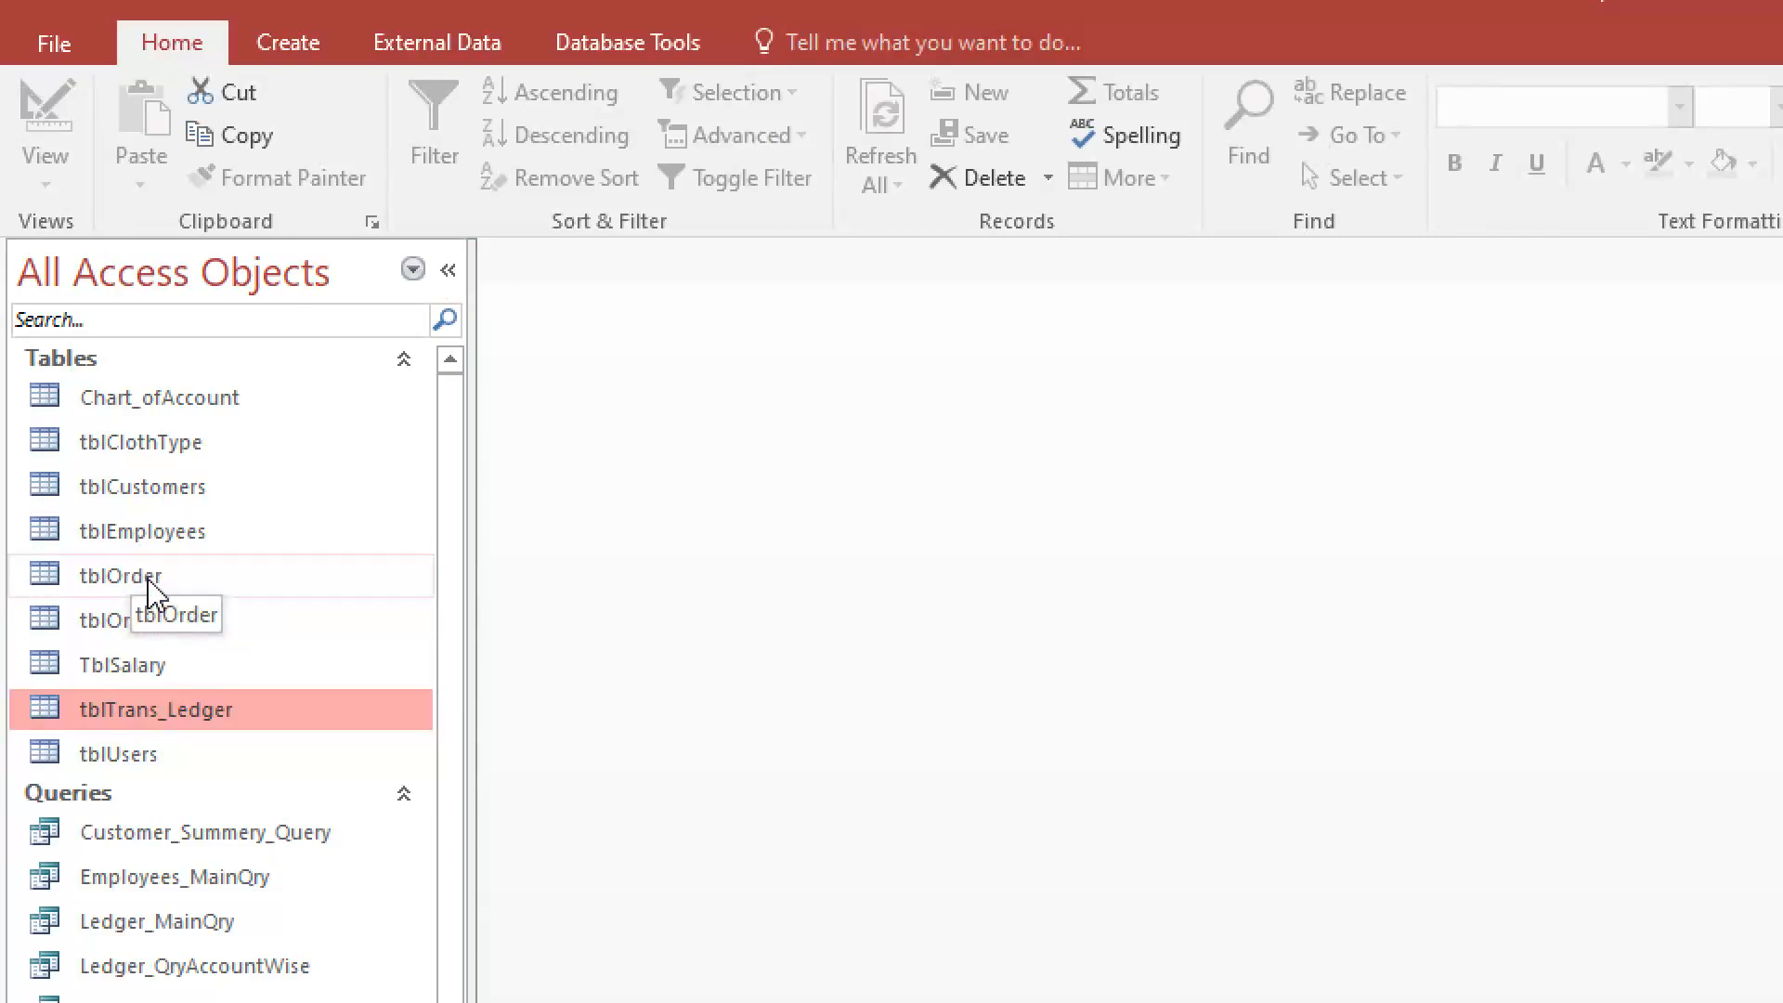
left_click(162, 588)
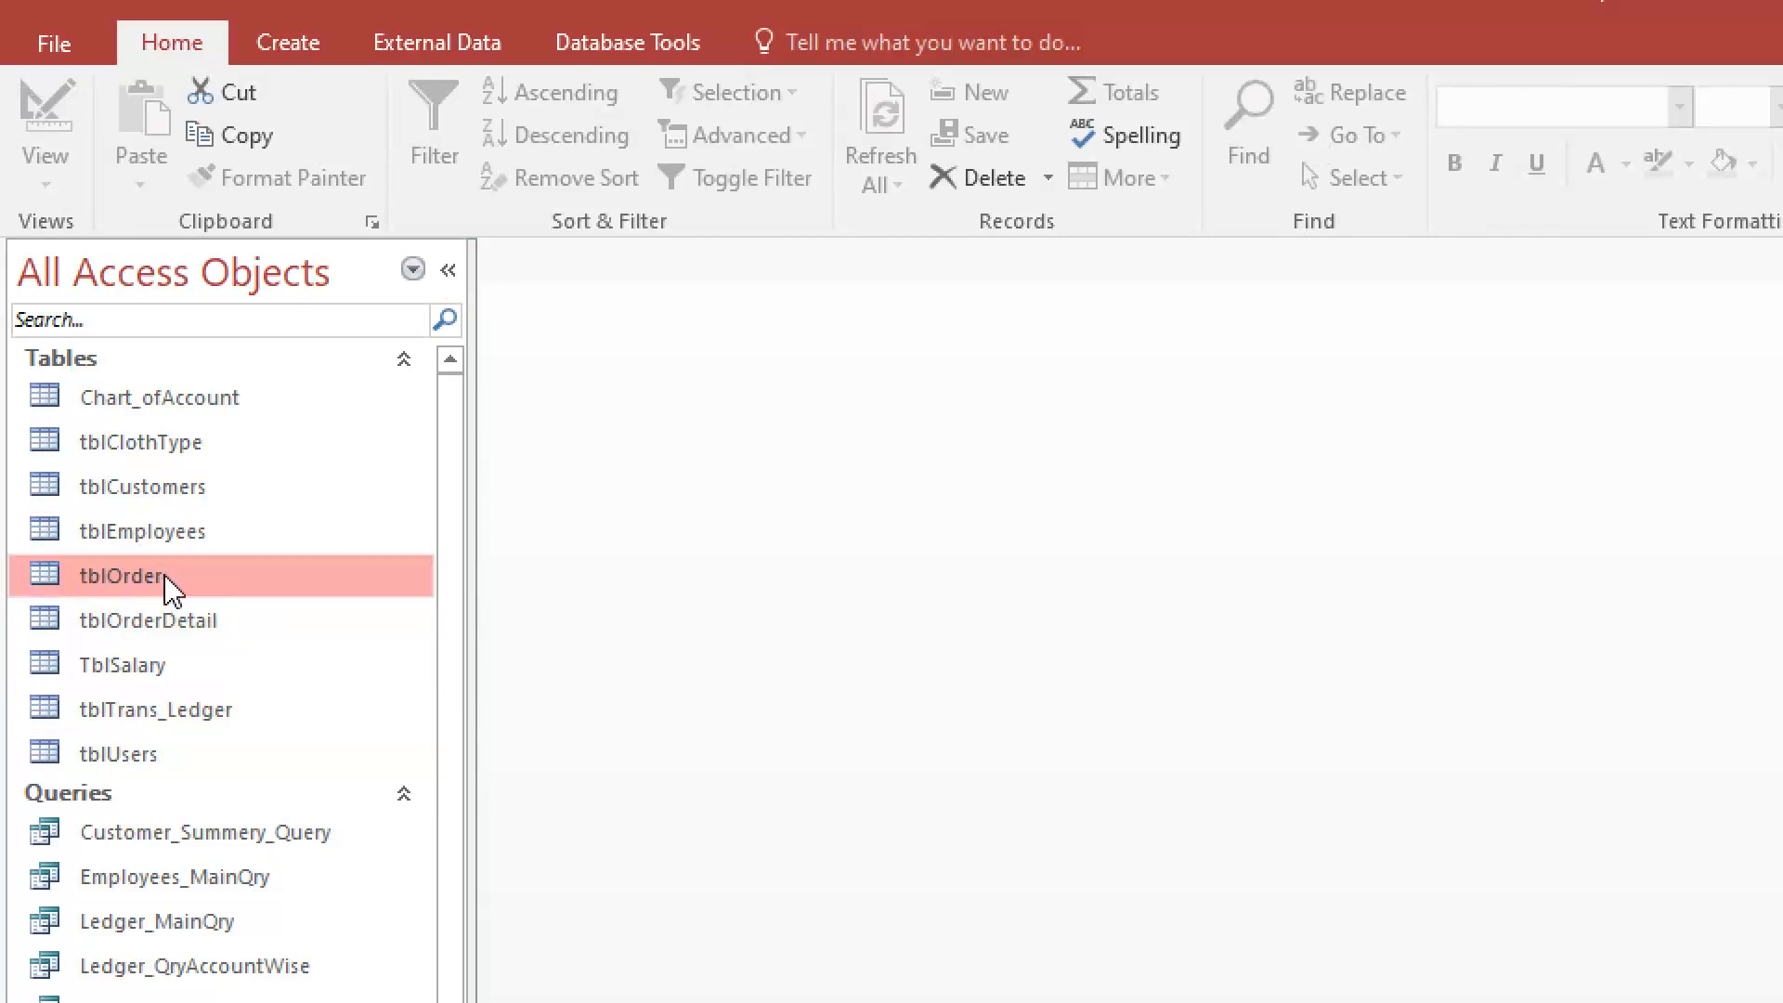
double_click(167, 587)
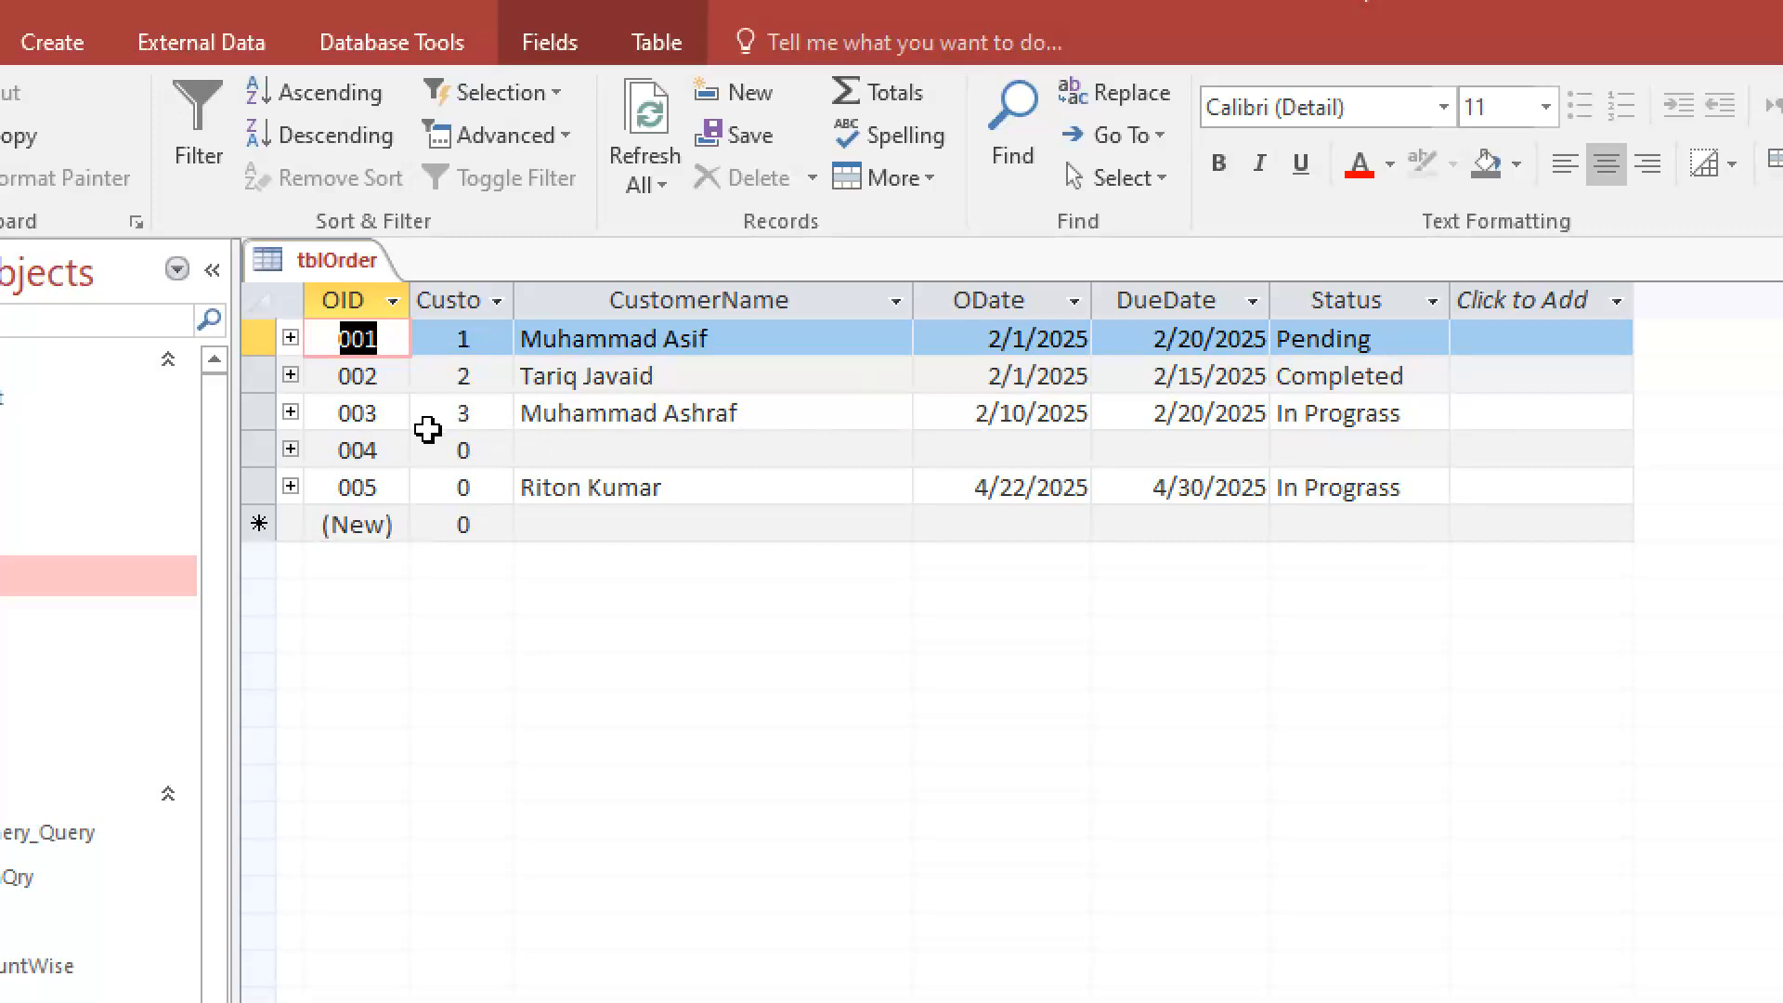
Examine the CustomerName entries of orders 003 to 005 and the Status of order 005 in tblOrder, and close the table
left_click(572, 442)
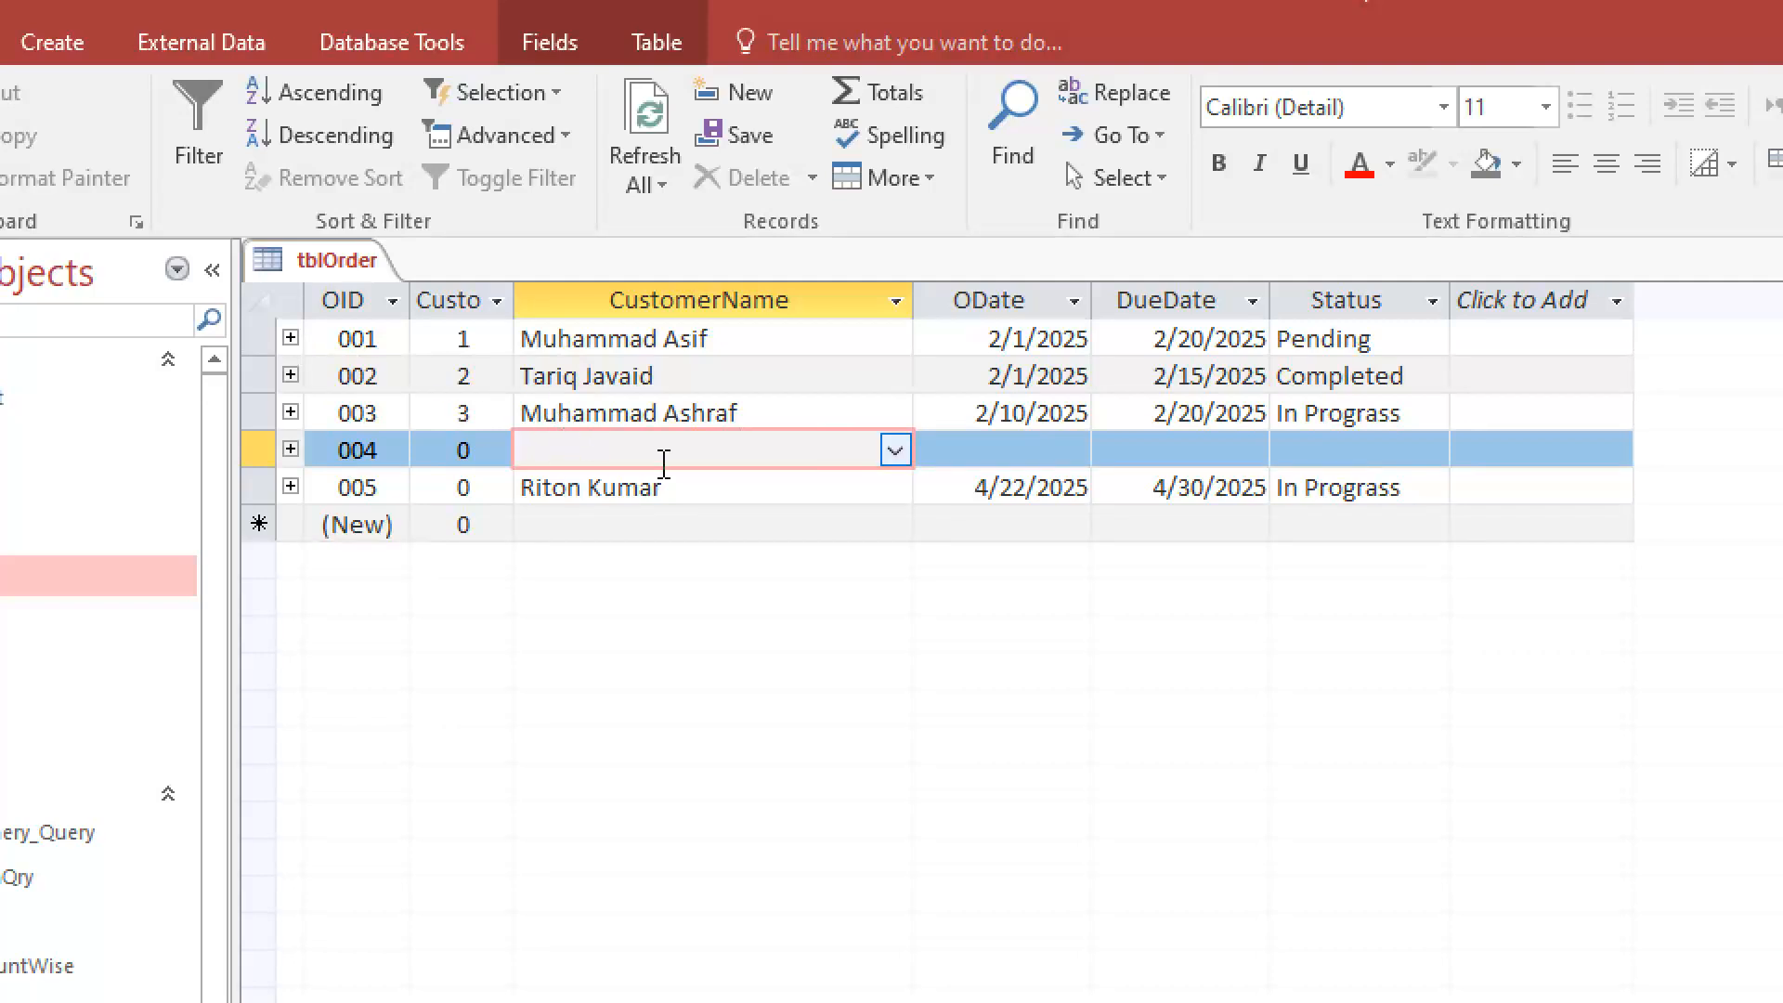
left_click(529, 419)
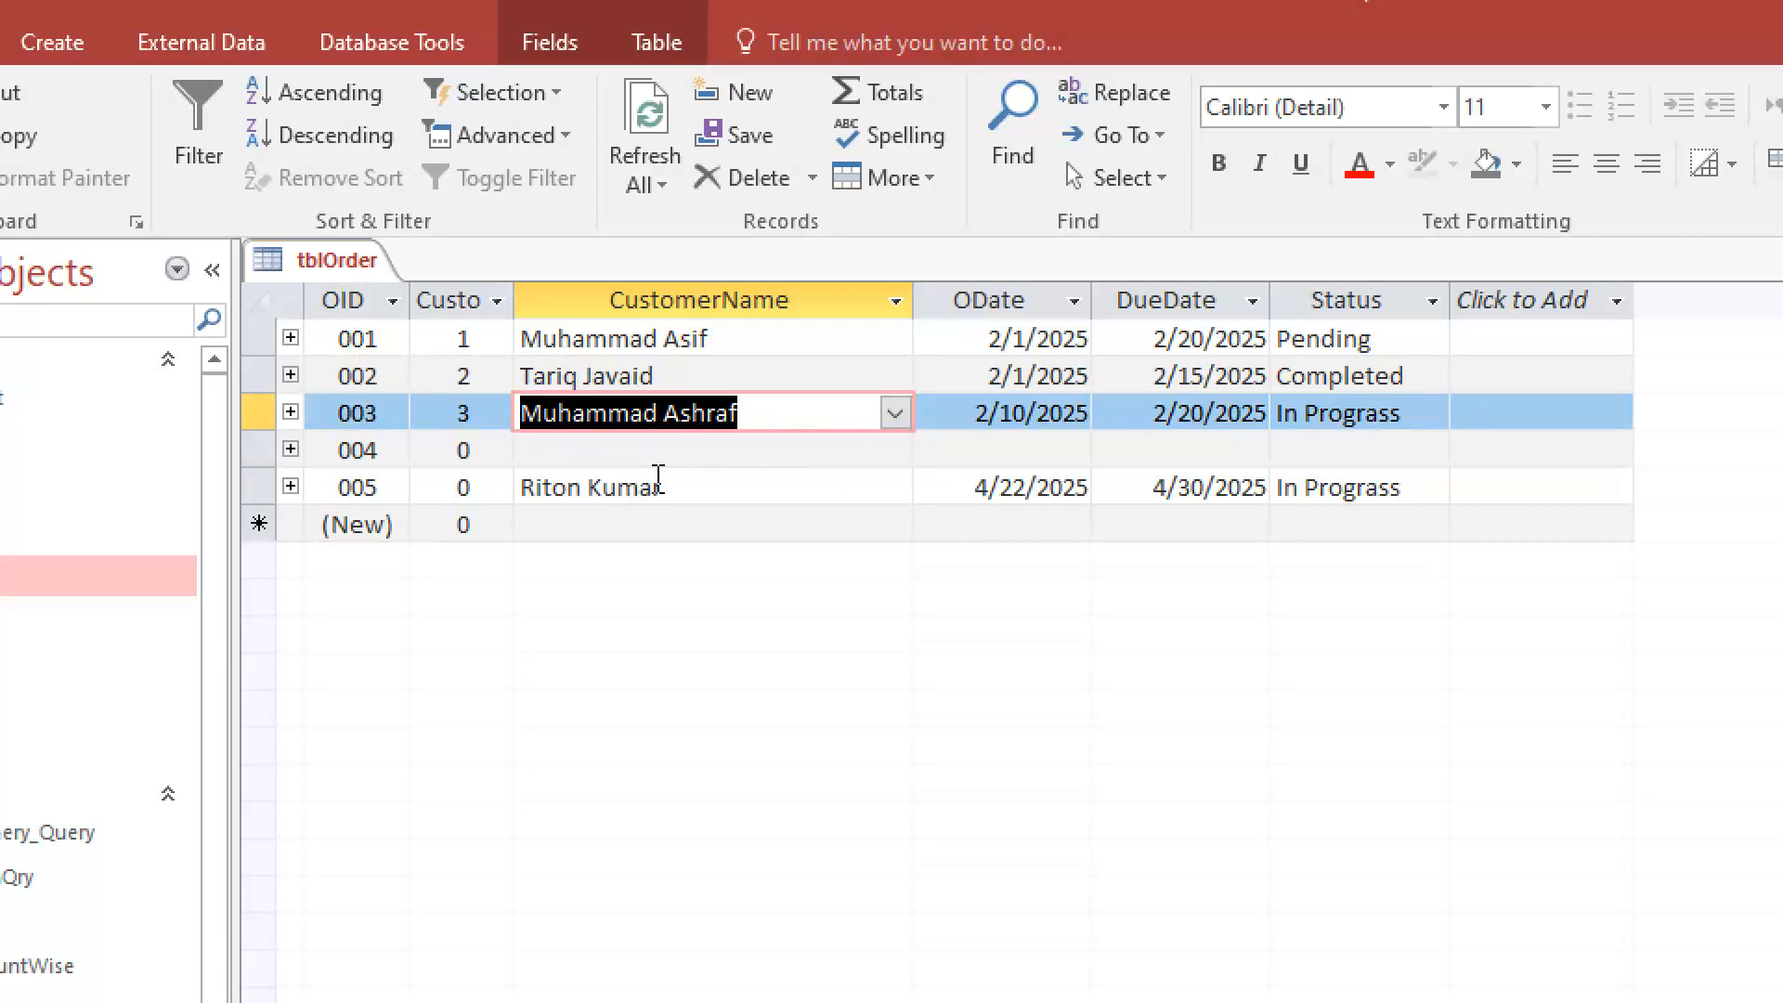
left_click(617, 450)
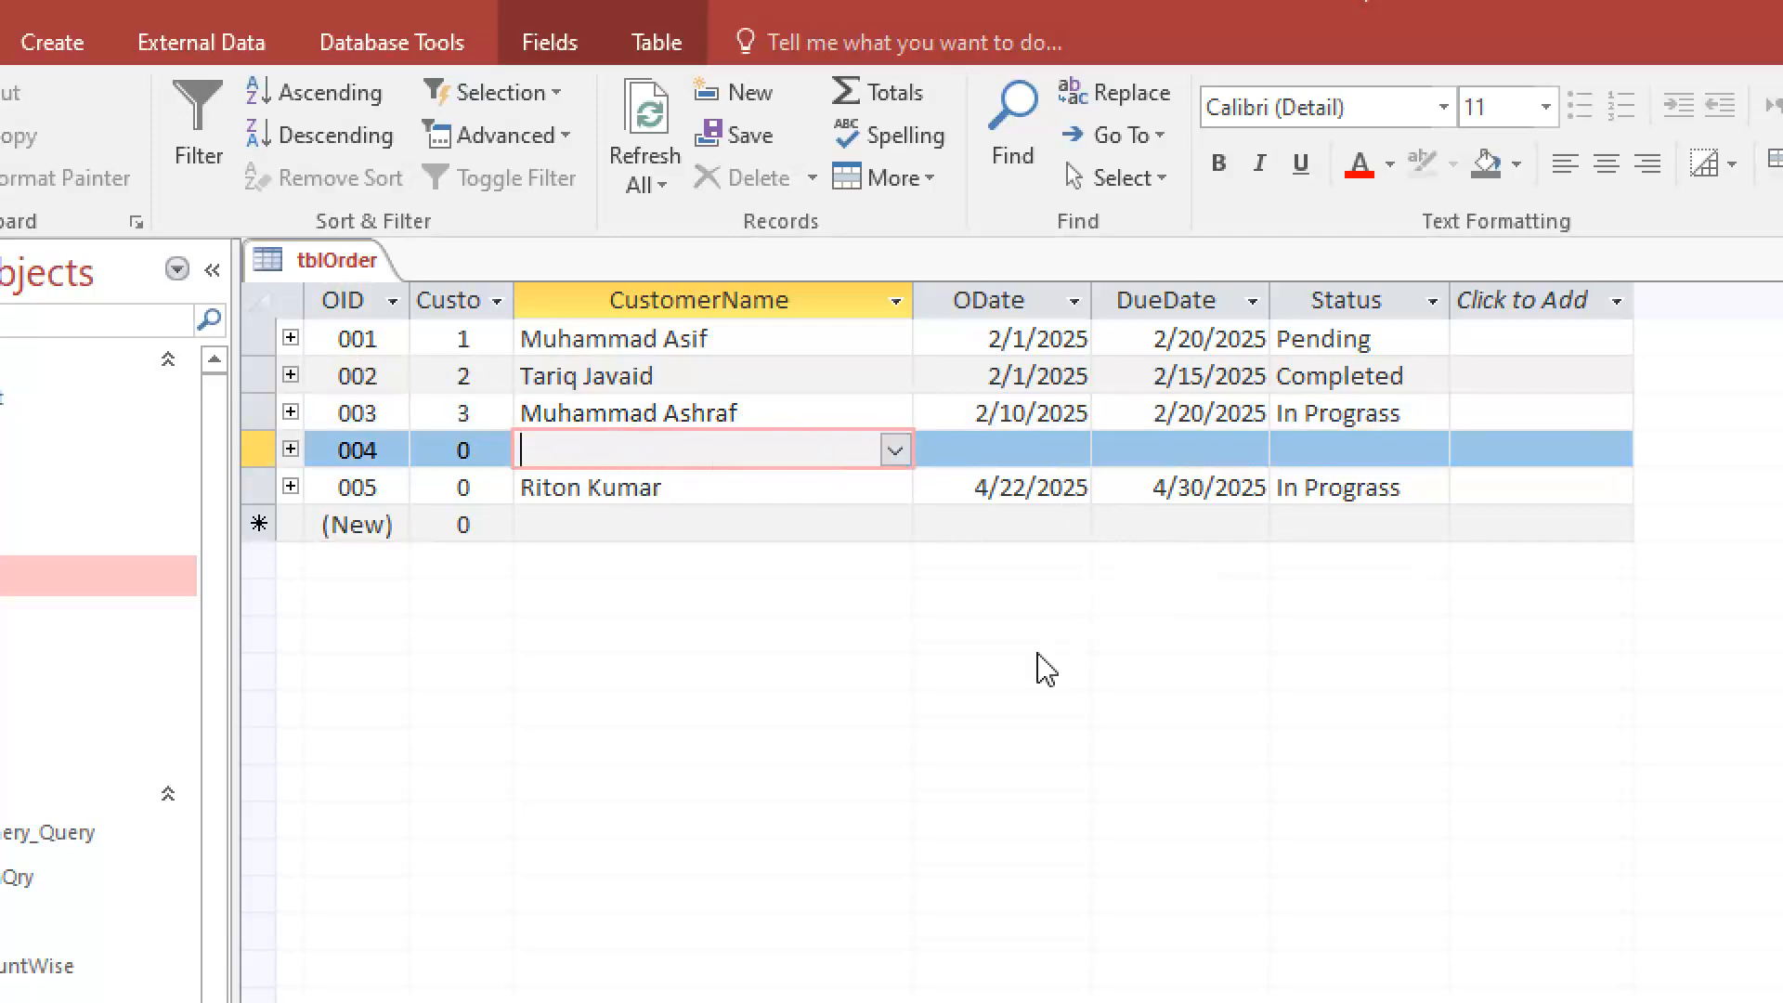
left_click(537, 483)
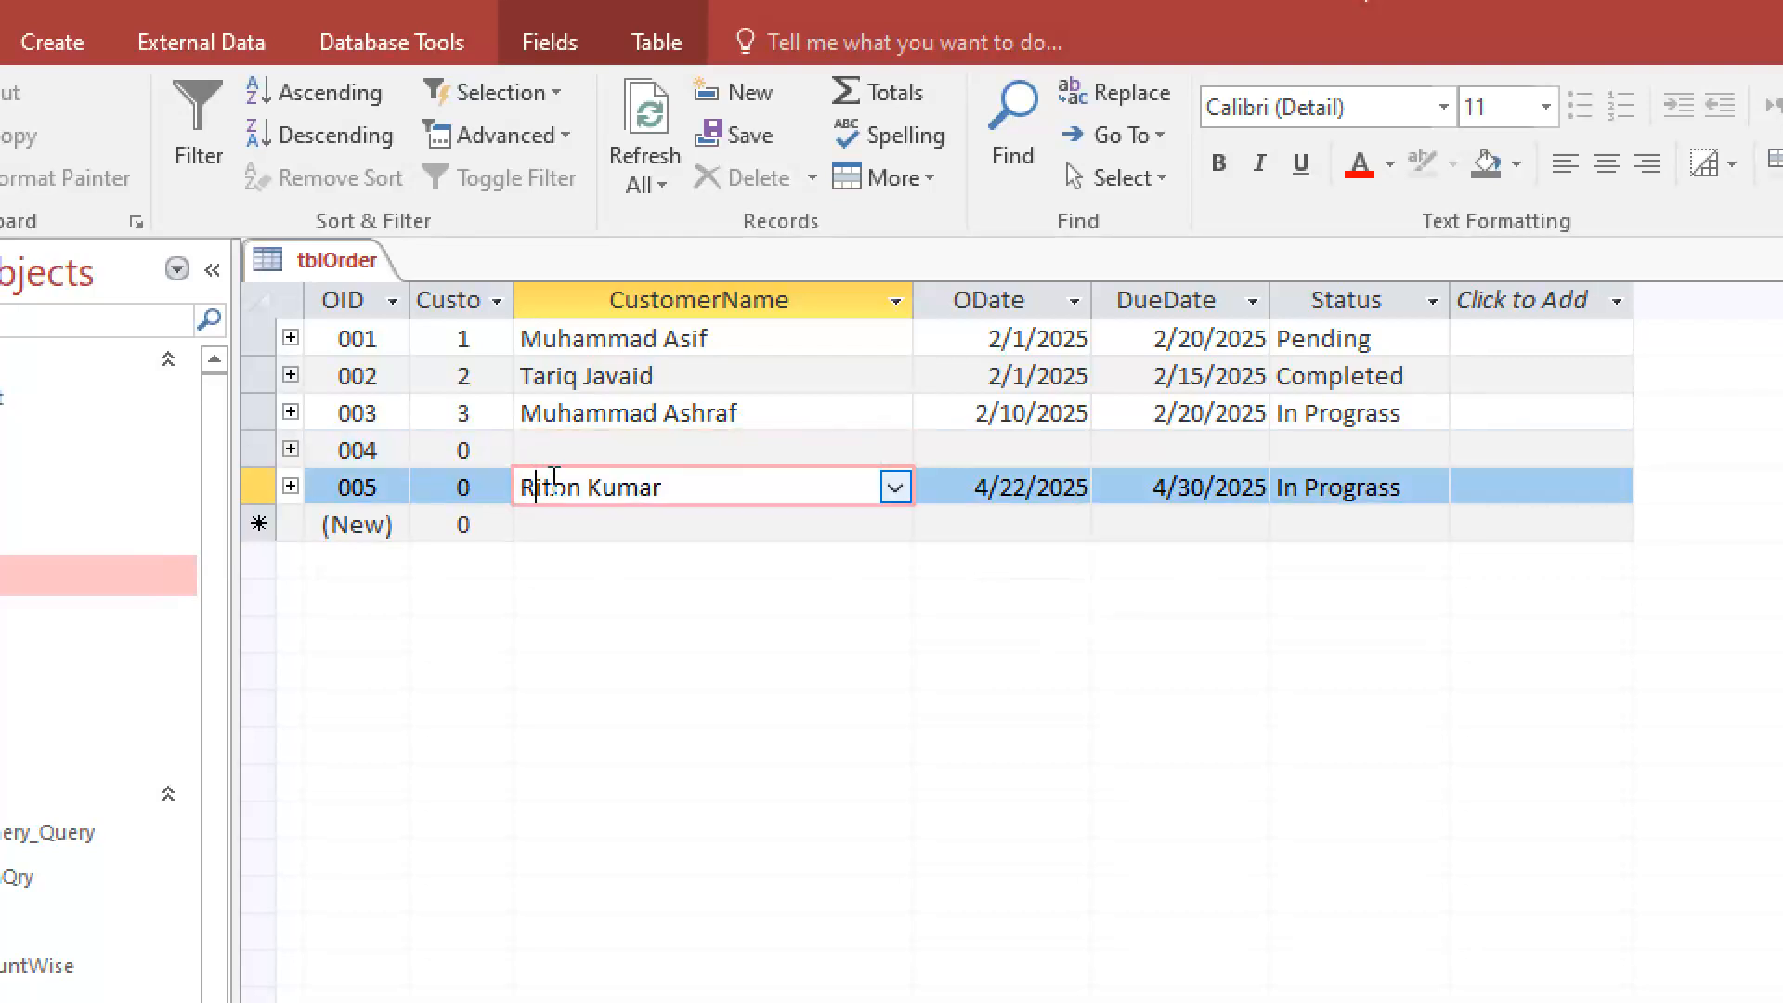
left_click(1365, 483)
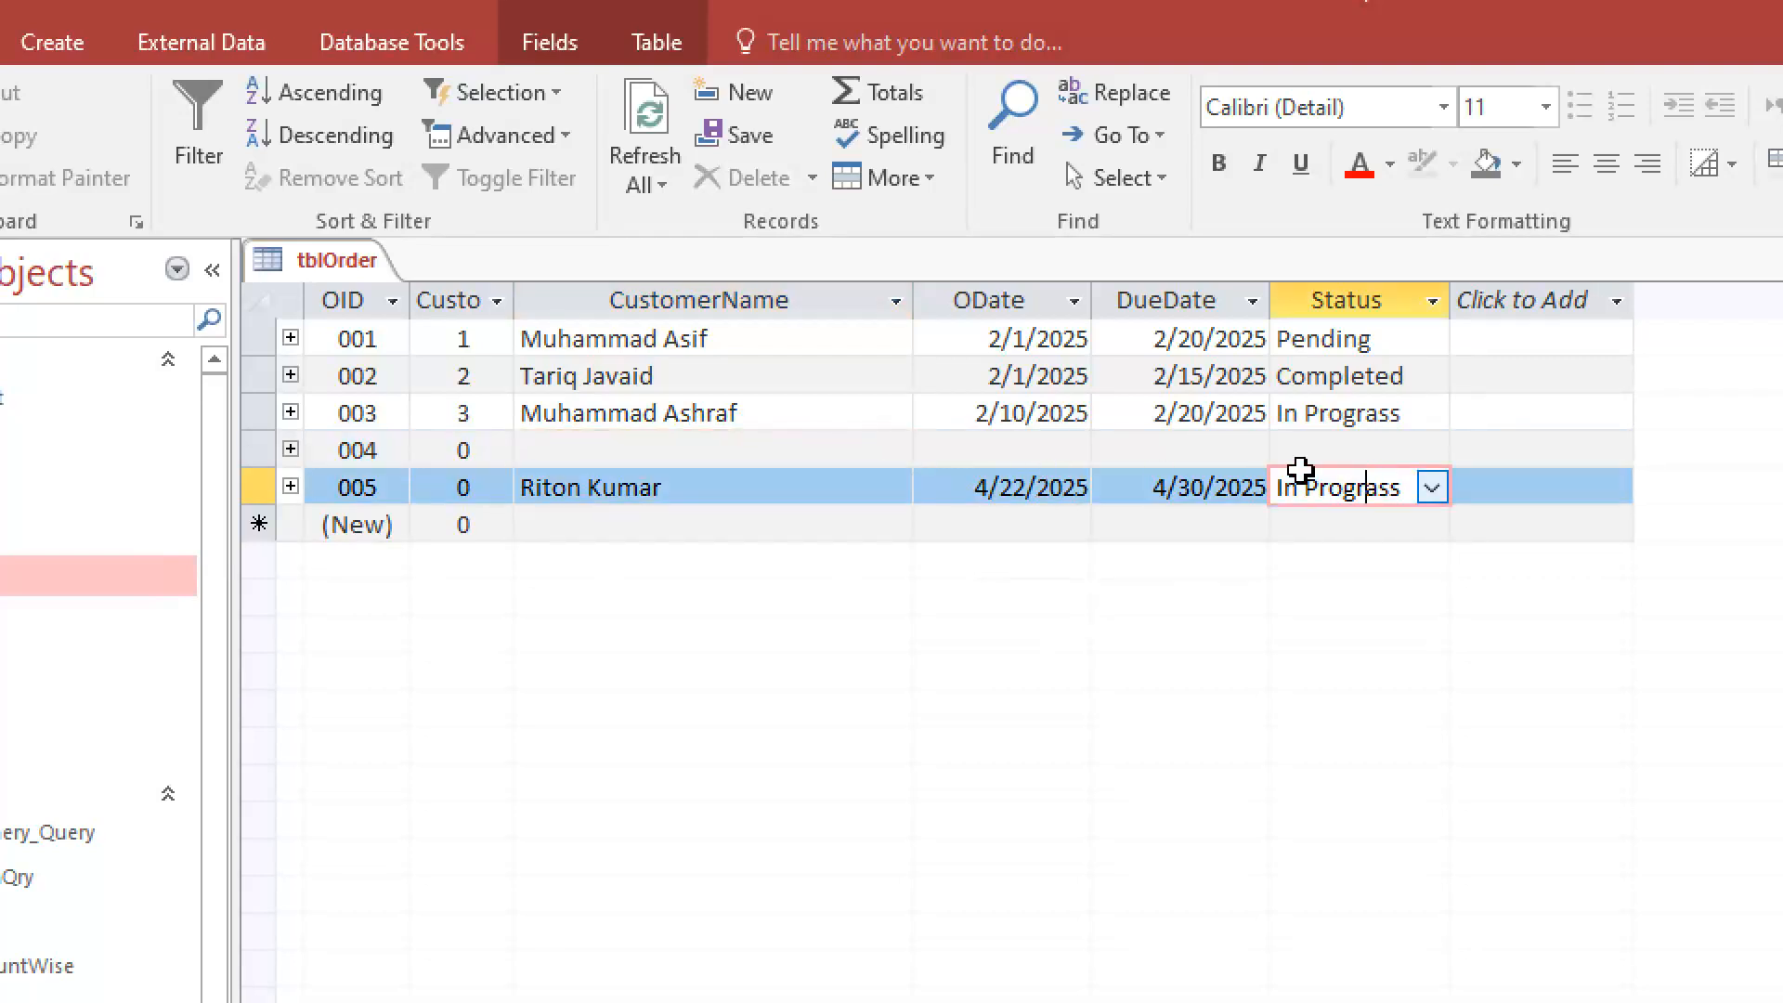
right_click(356, 276)
left_click(461, 336)
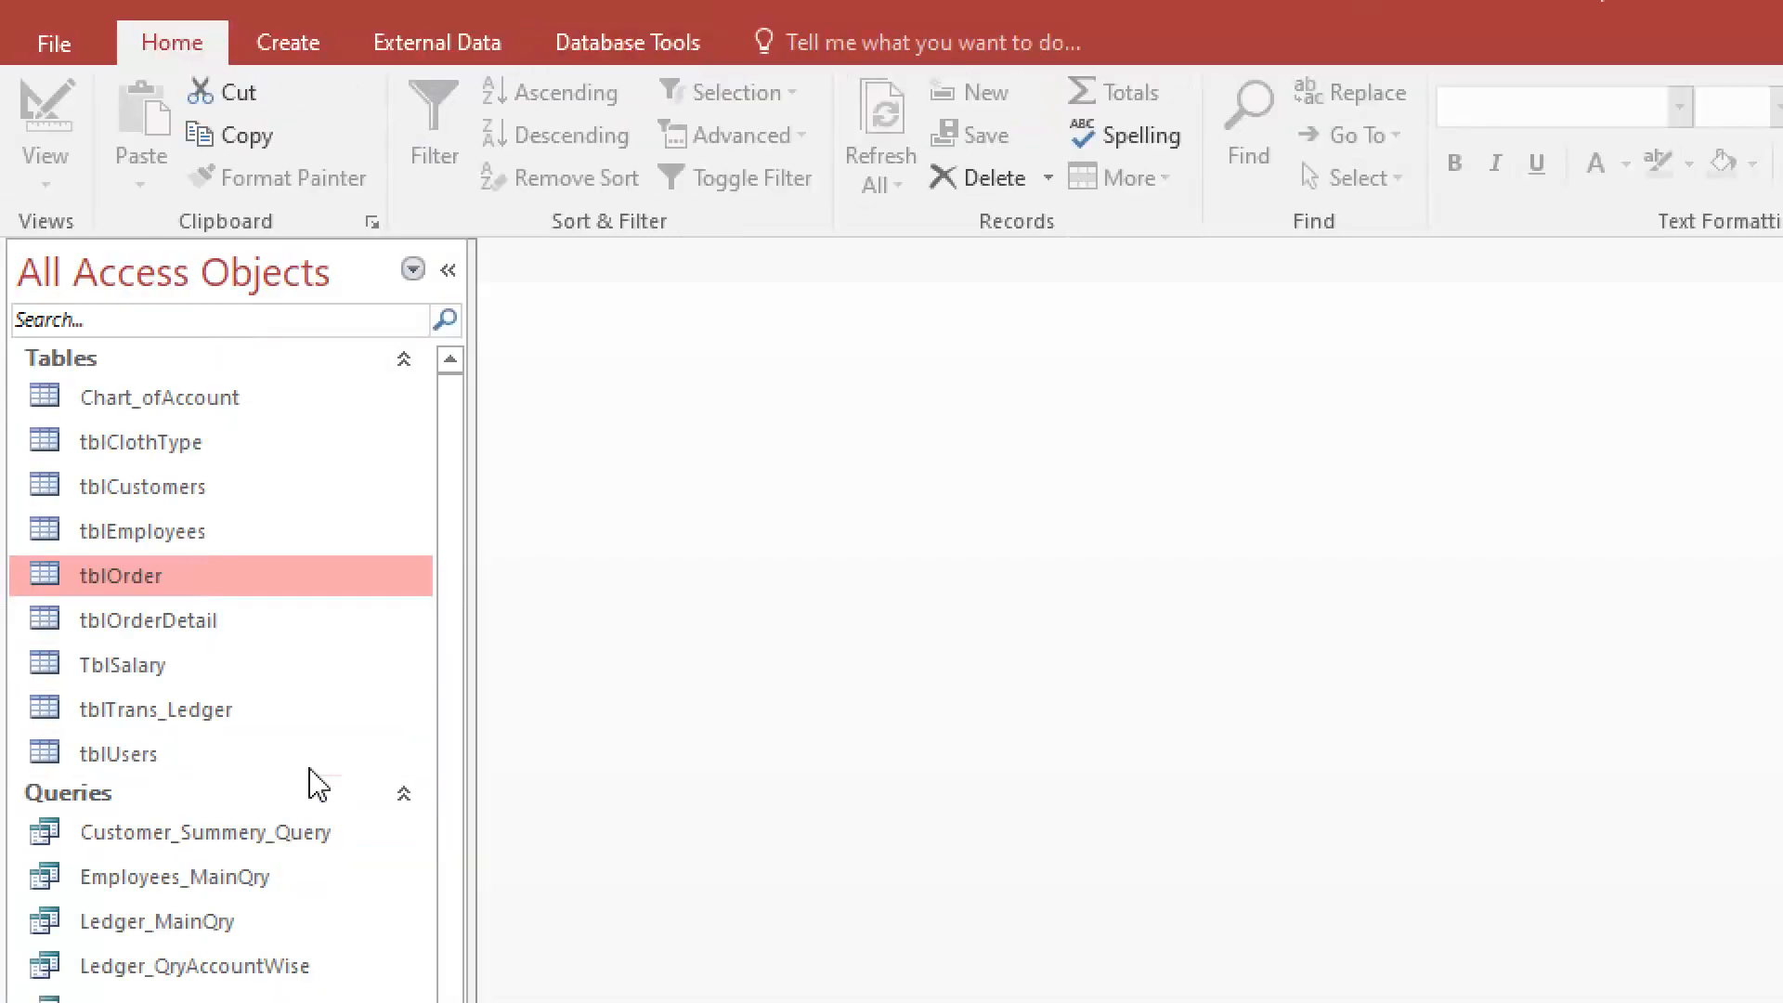
Open tblOrderDetail in Datasheet View to examine its order line records, and close the table
double_click(222, 622)
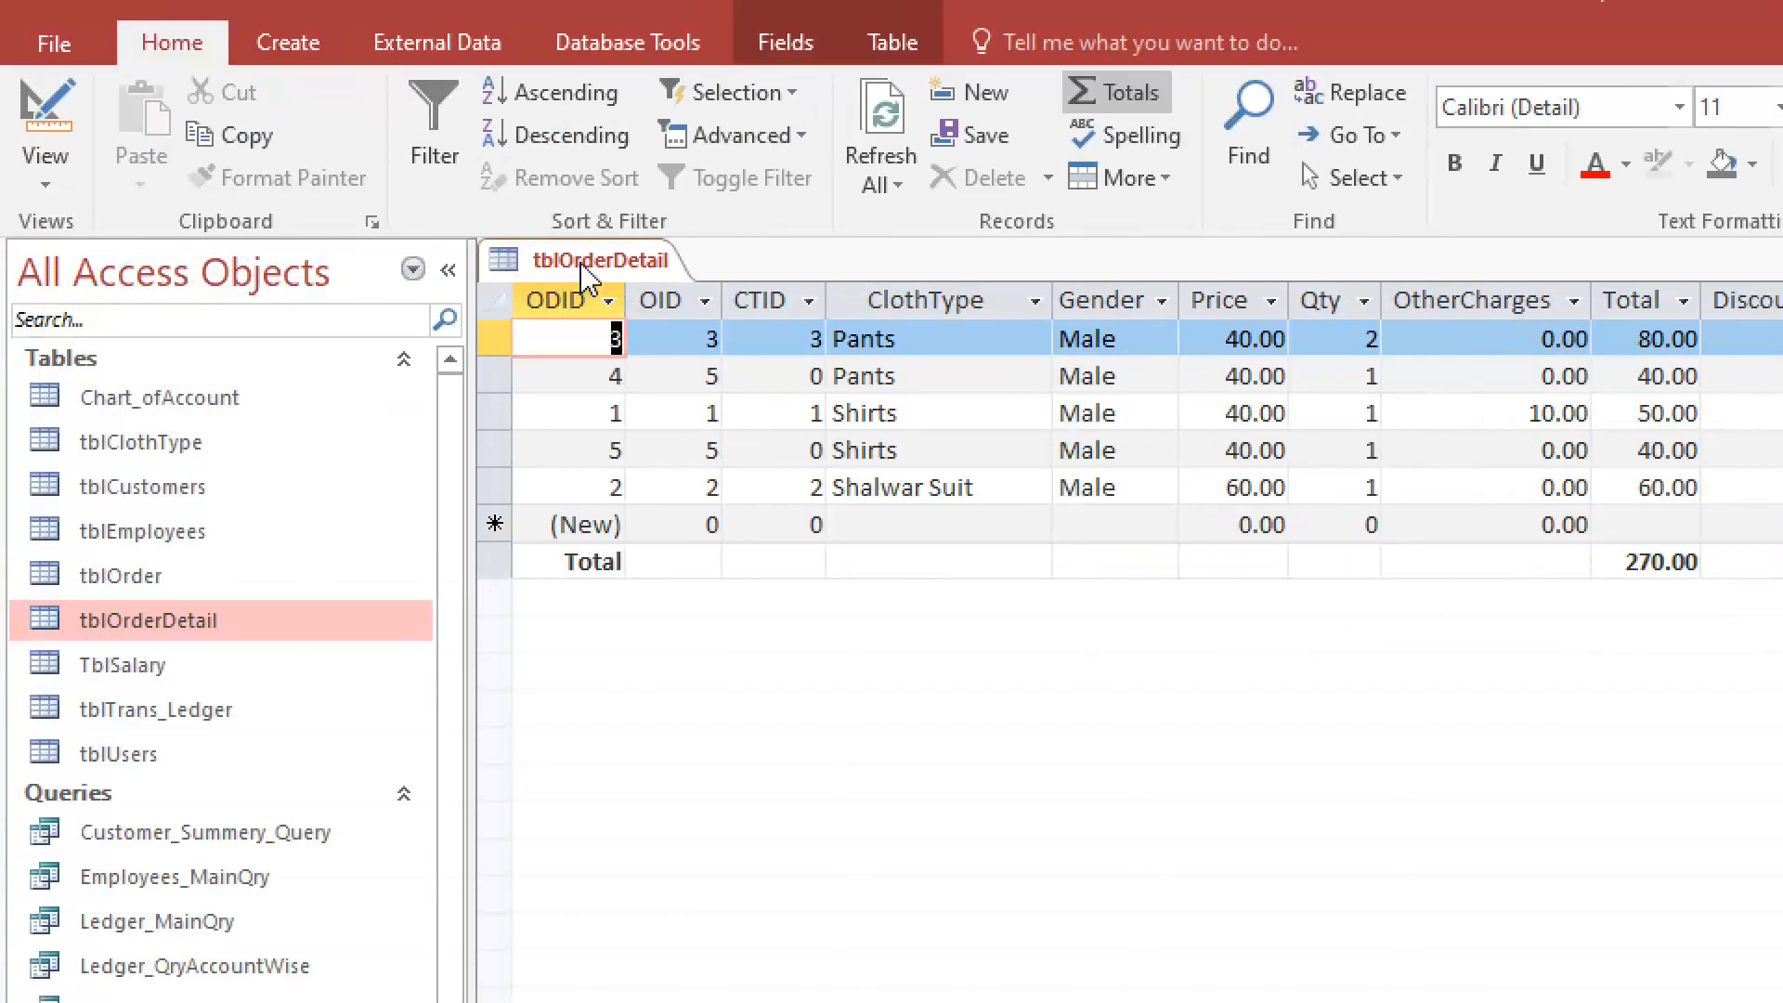
right_click(587, 277)
left_click(661, 331)
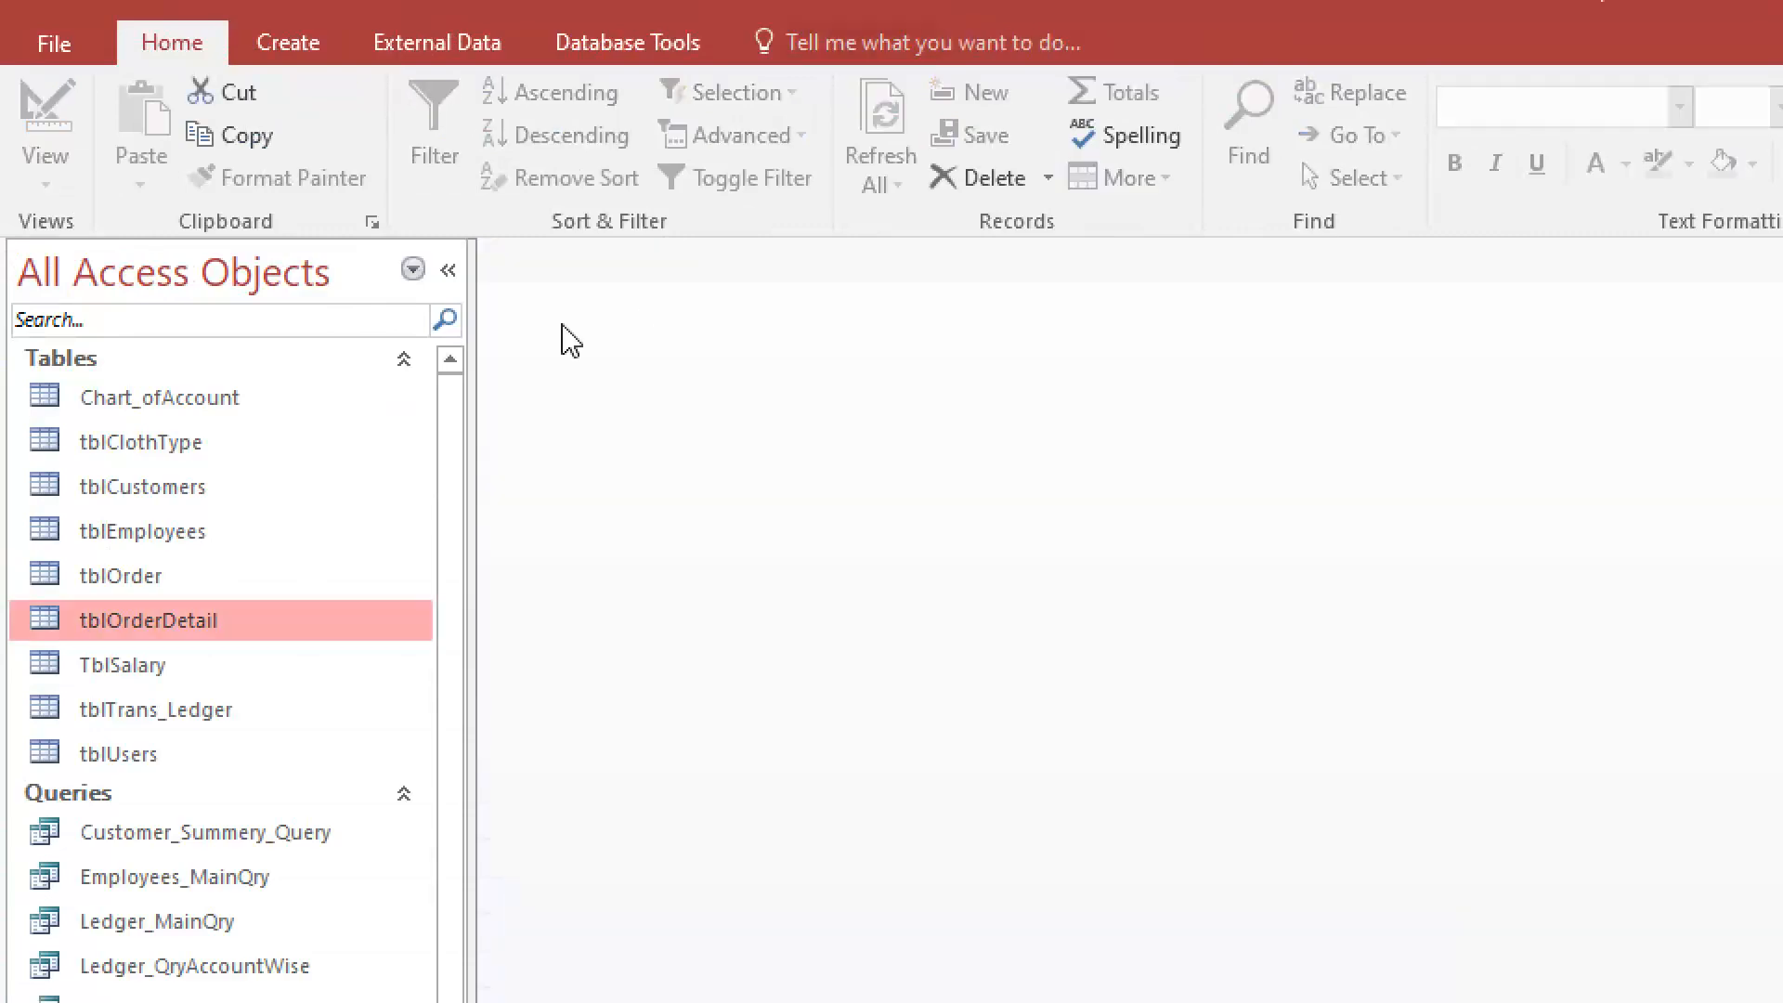
Open the TblSalary table in Datasheet View
left_click(151, 665)
right_click(154, 661)
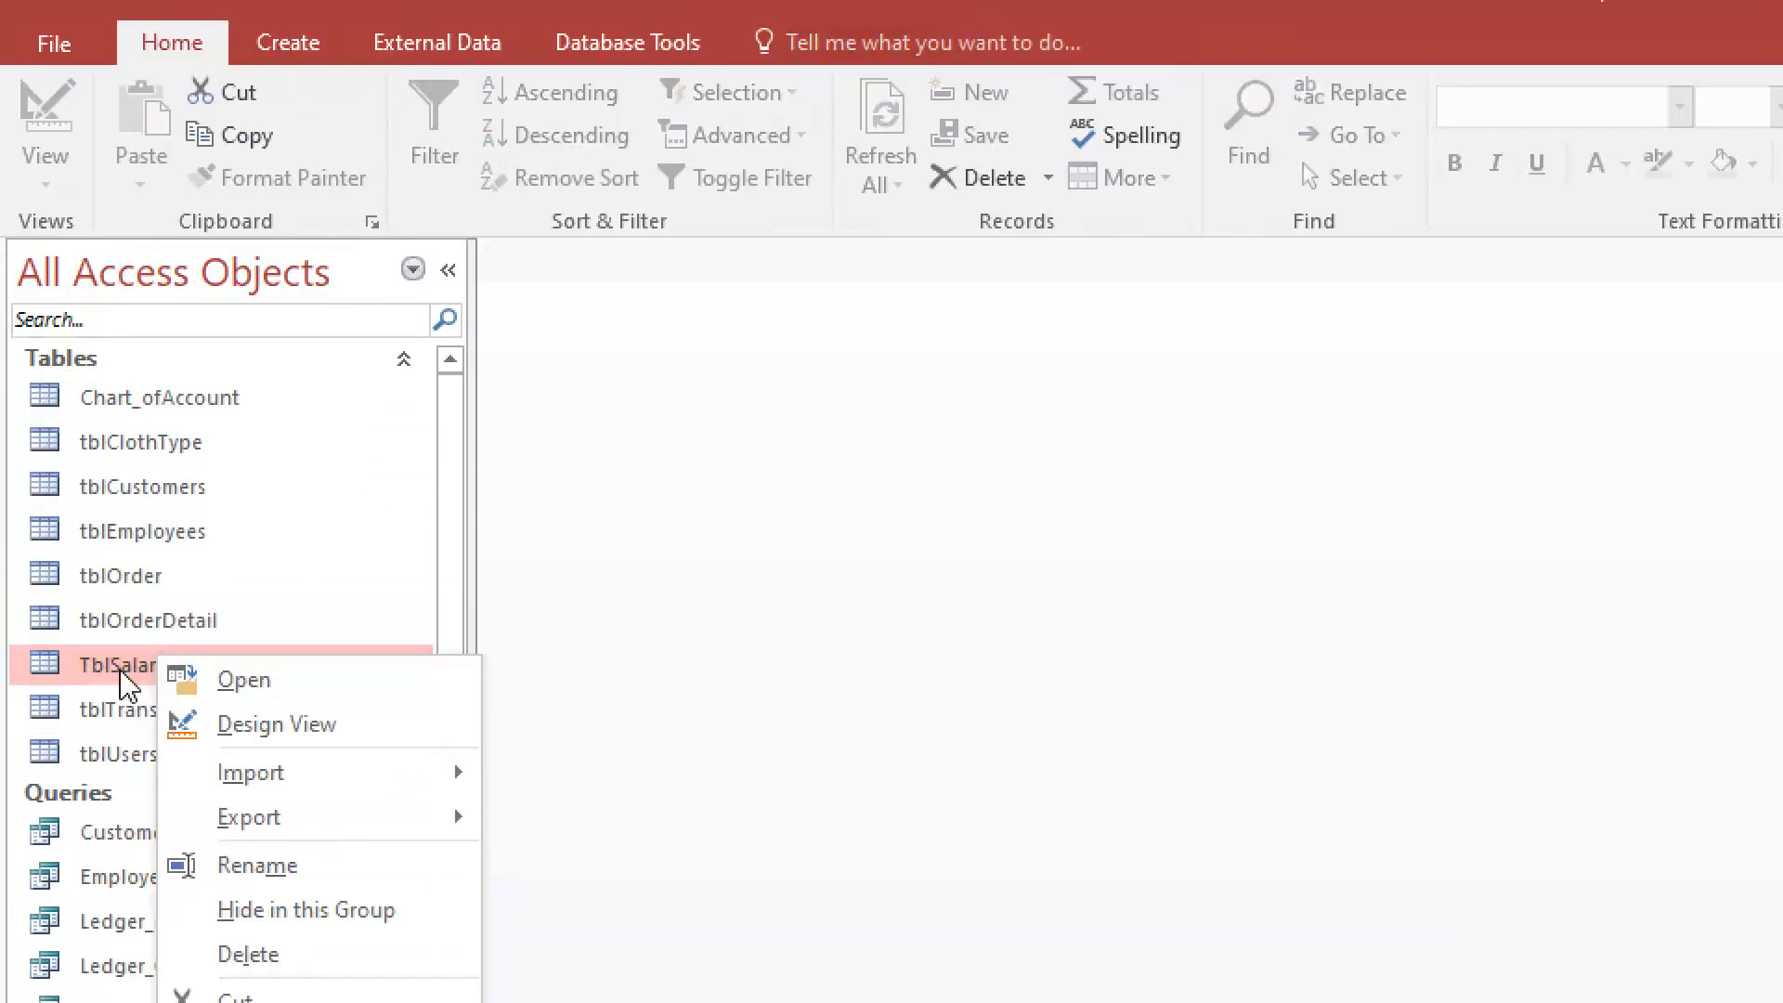
left_click(244, 682)
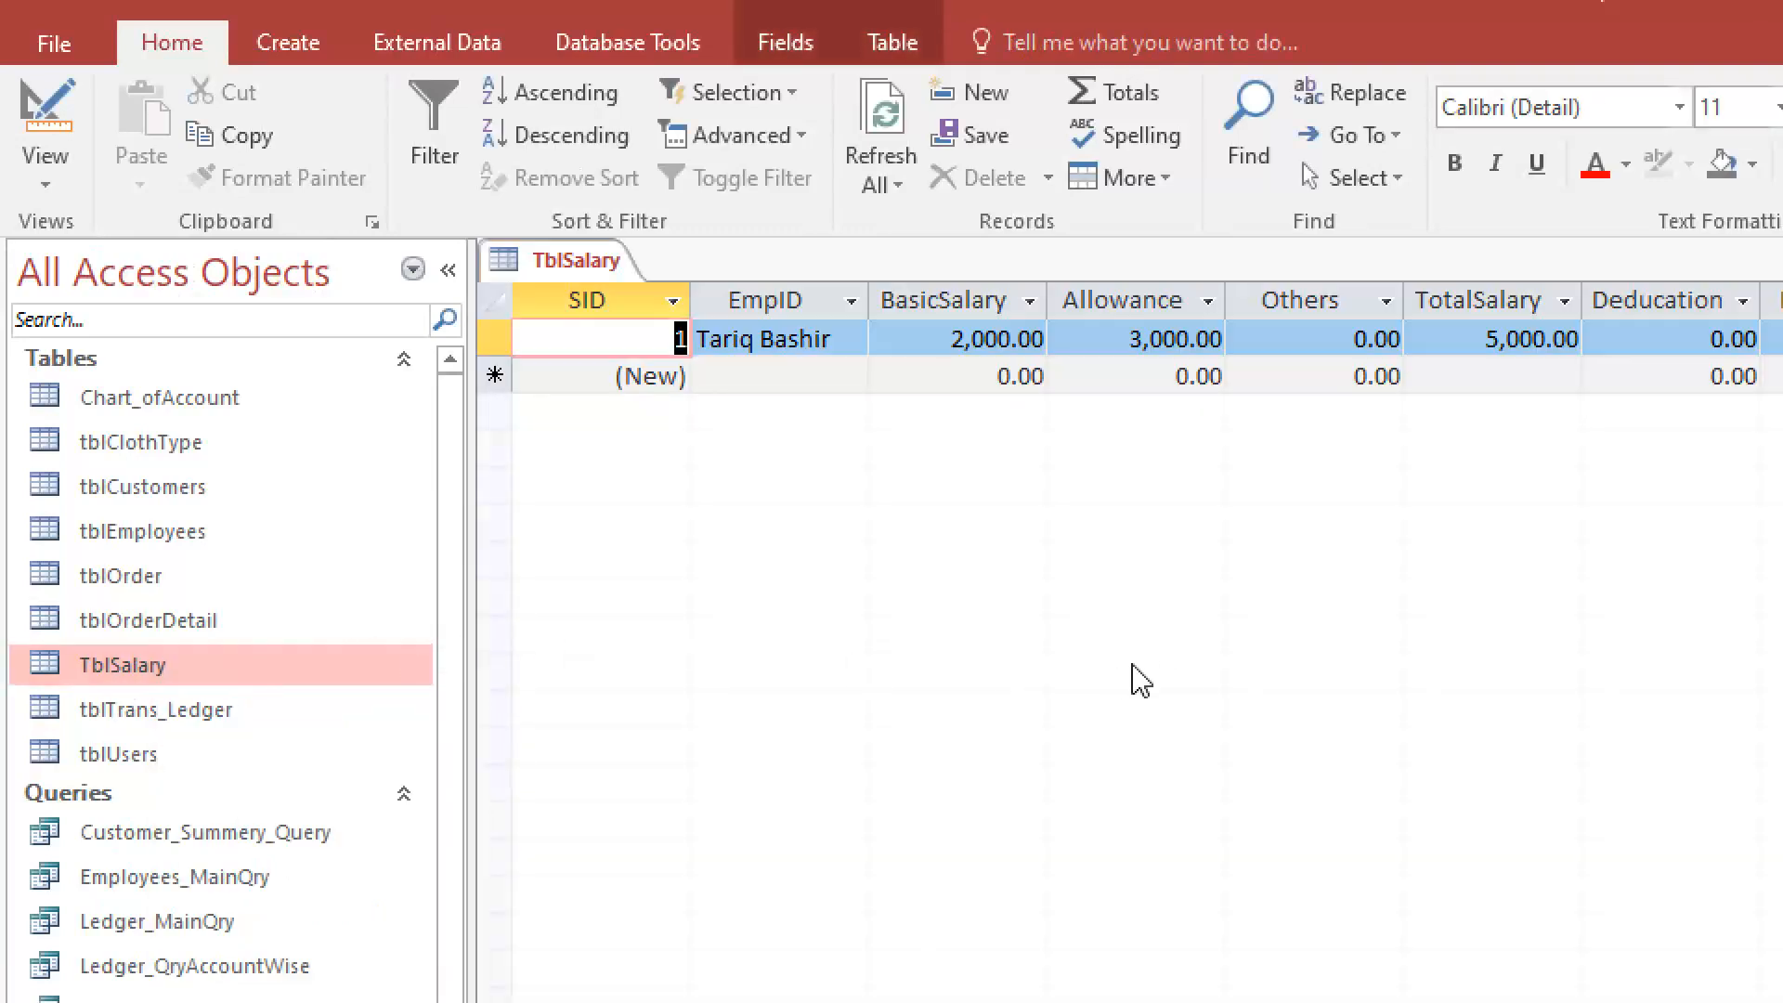
Go through the first salary record's fields from EmpID to NetSalary and return to SID
key("Tab")
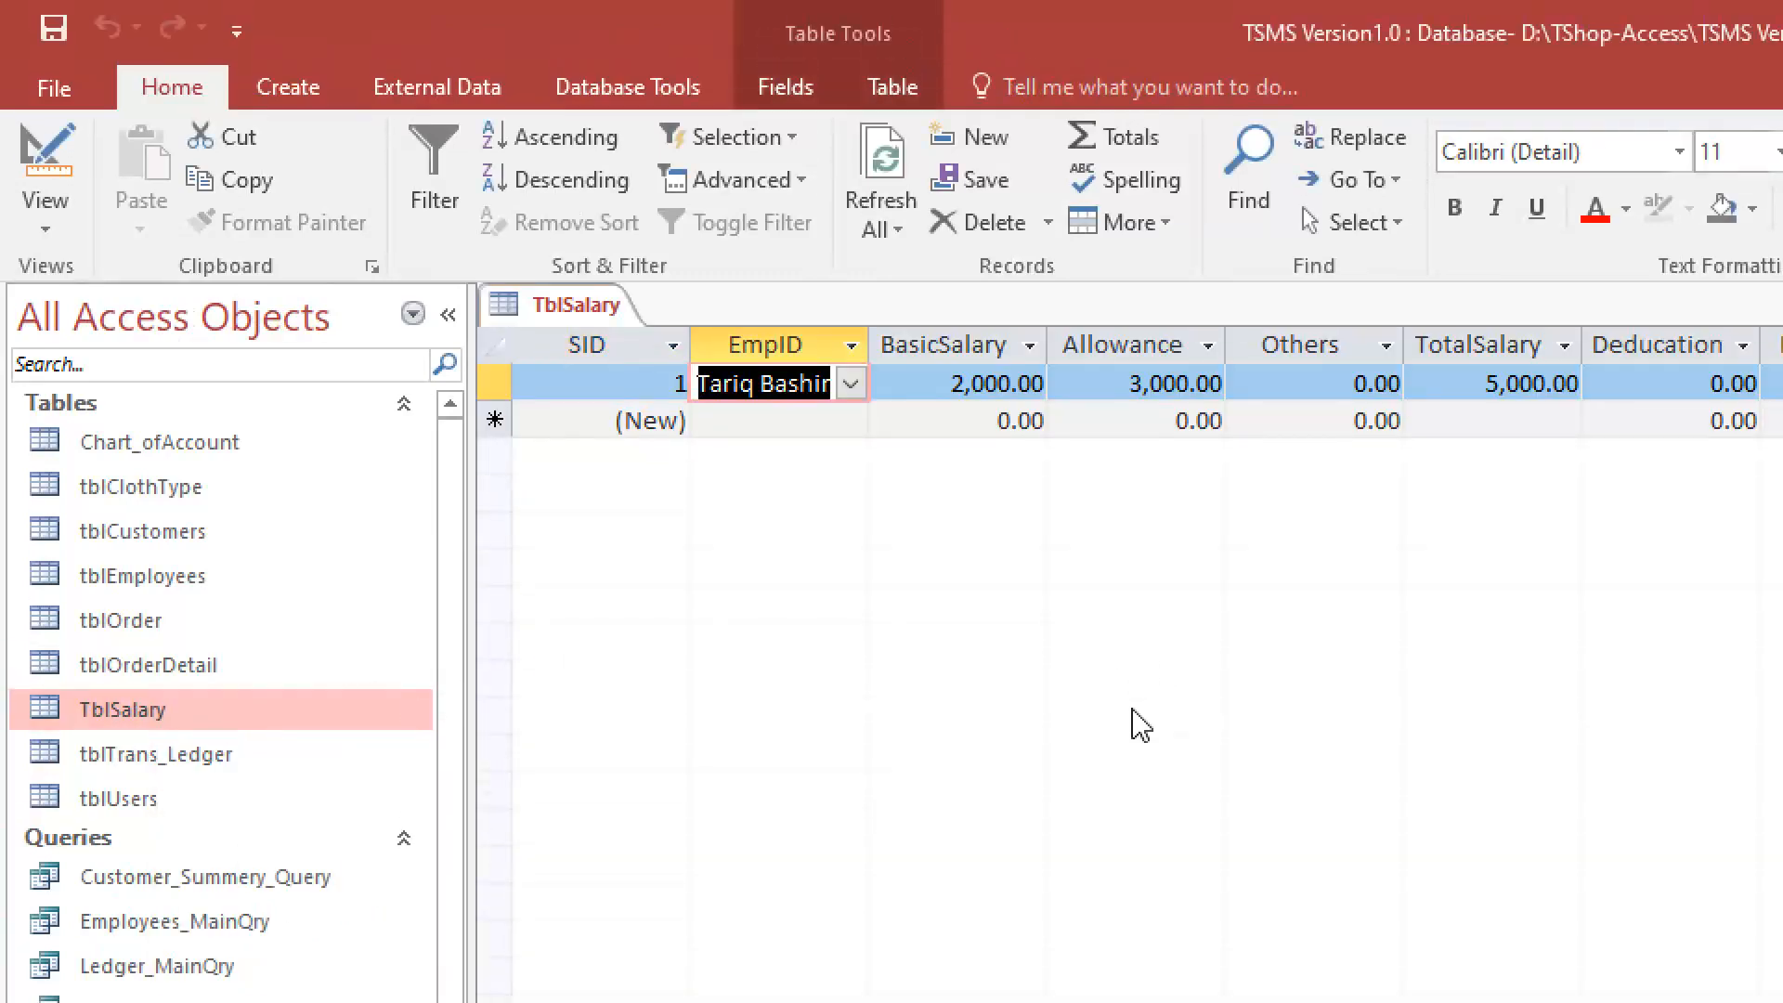
key("Tab")
key("Tab")
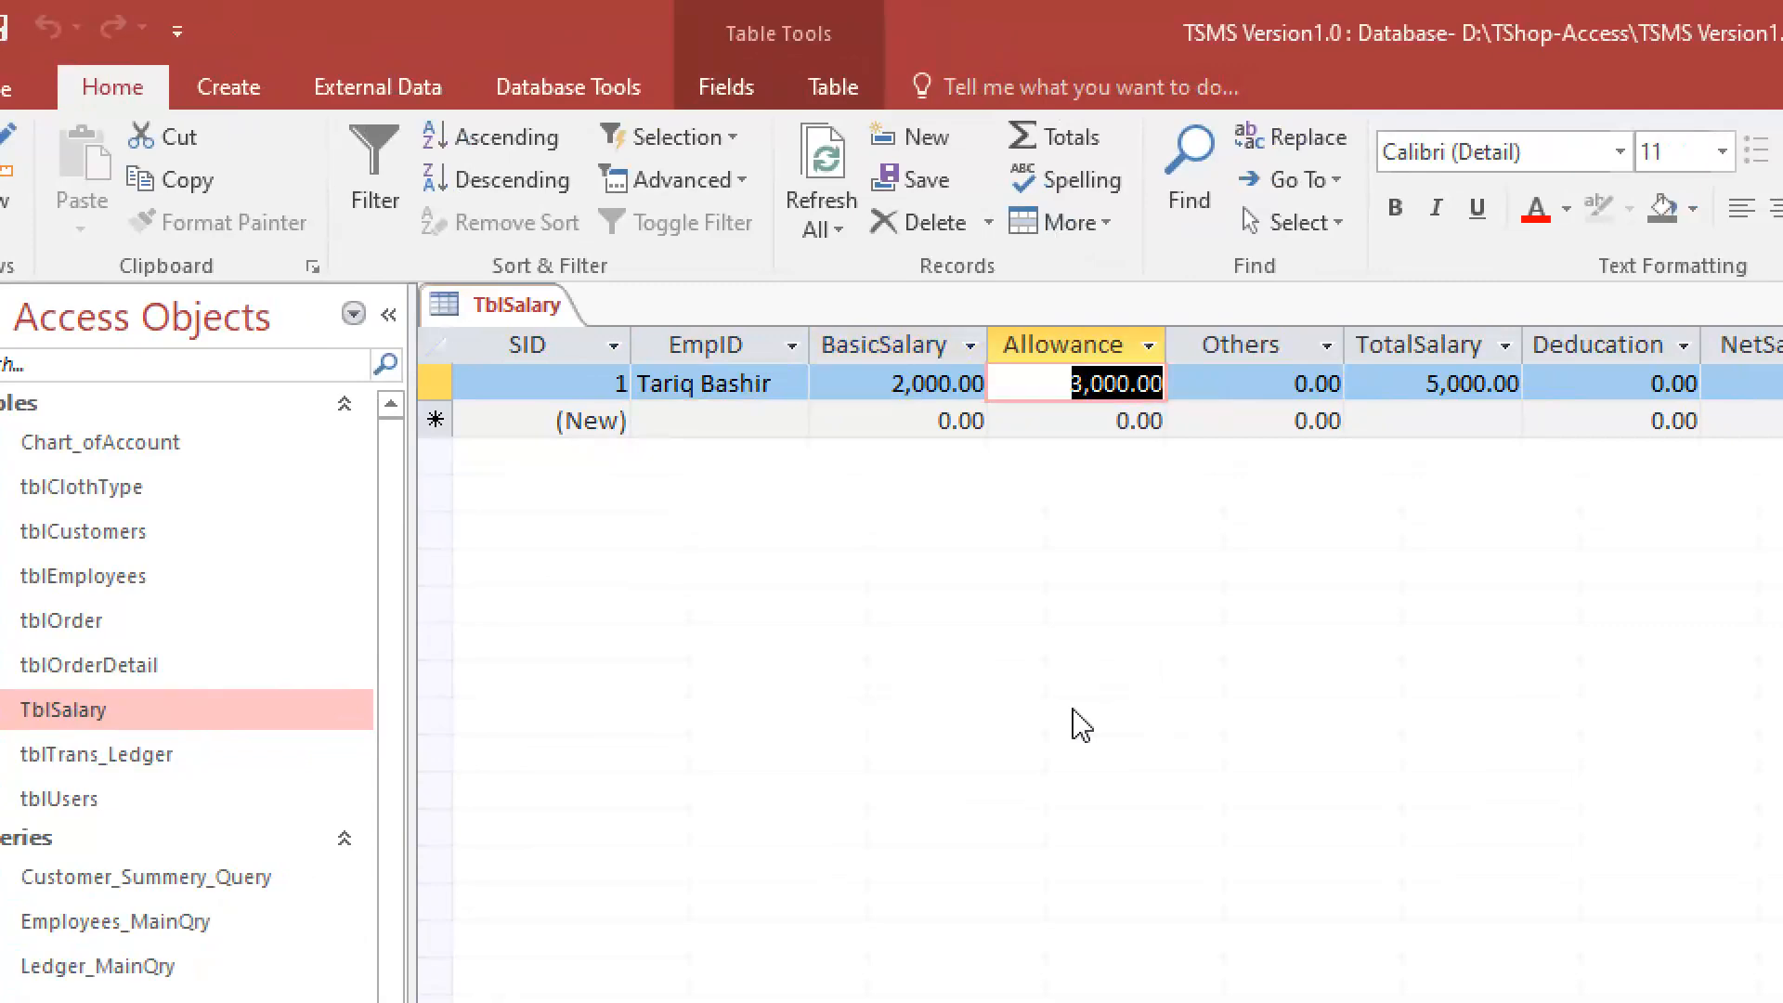
key("Tab")
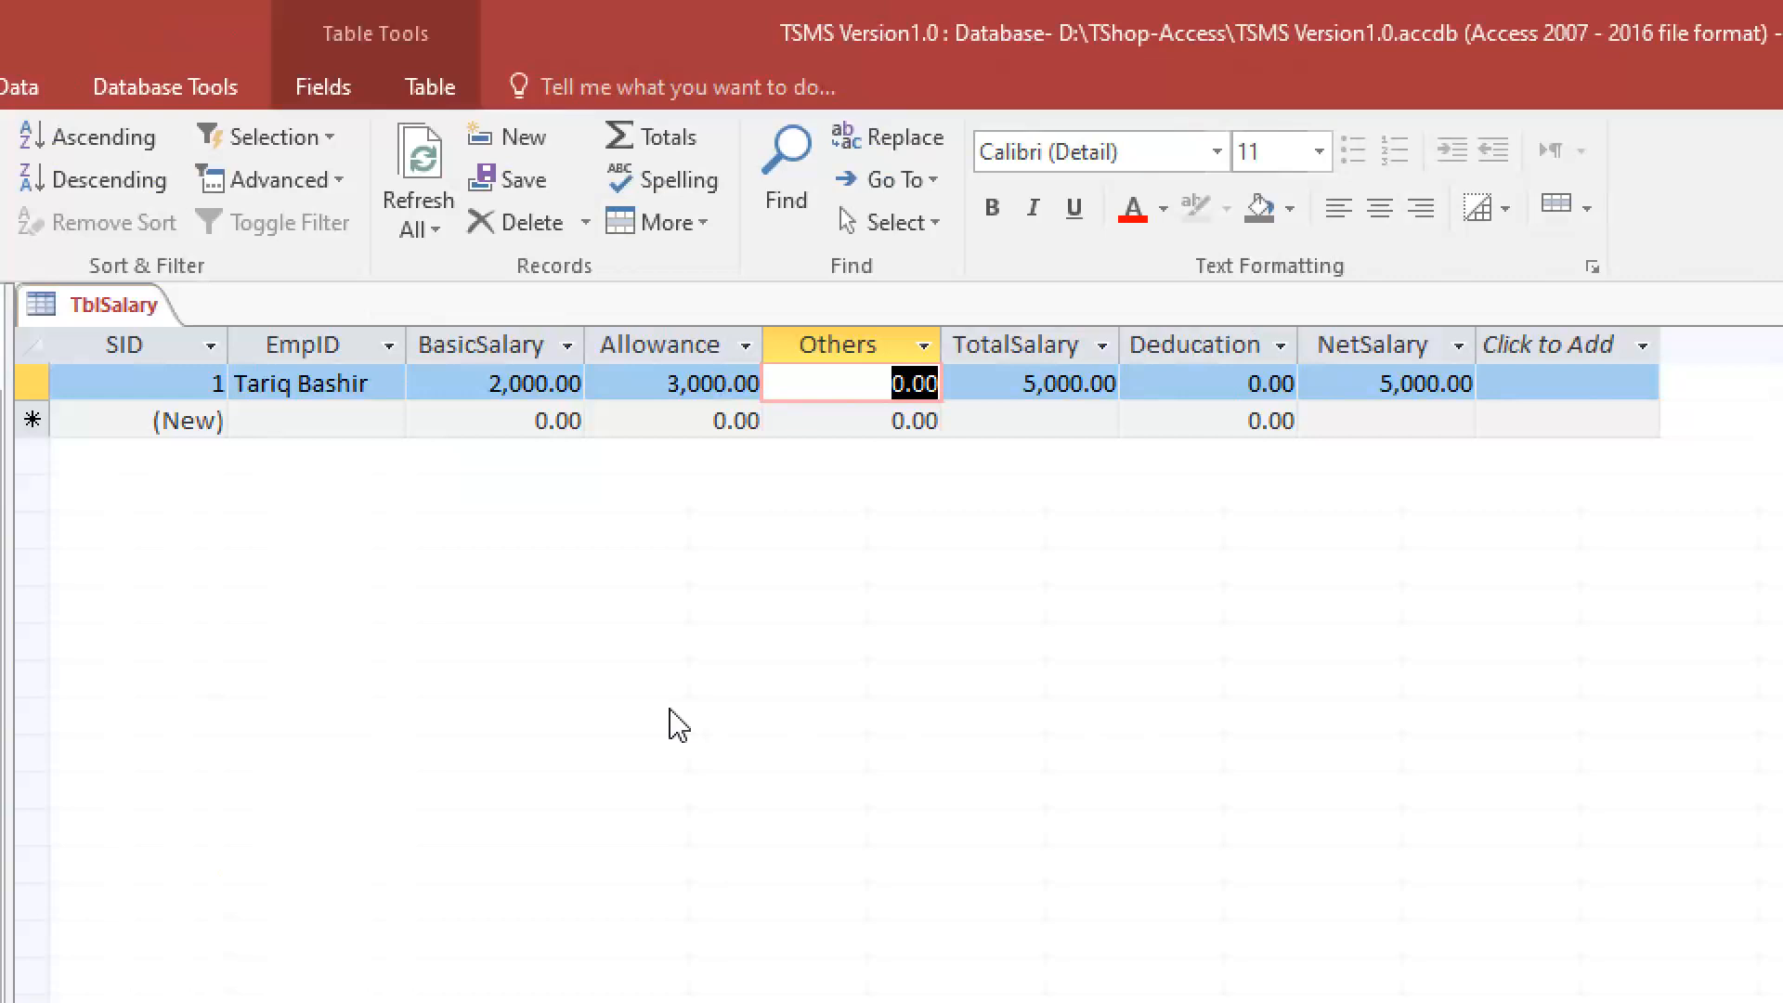
key("Tab")
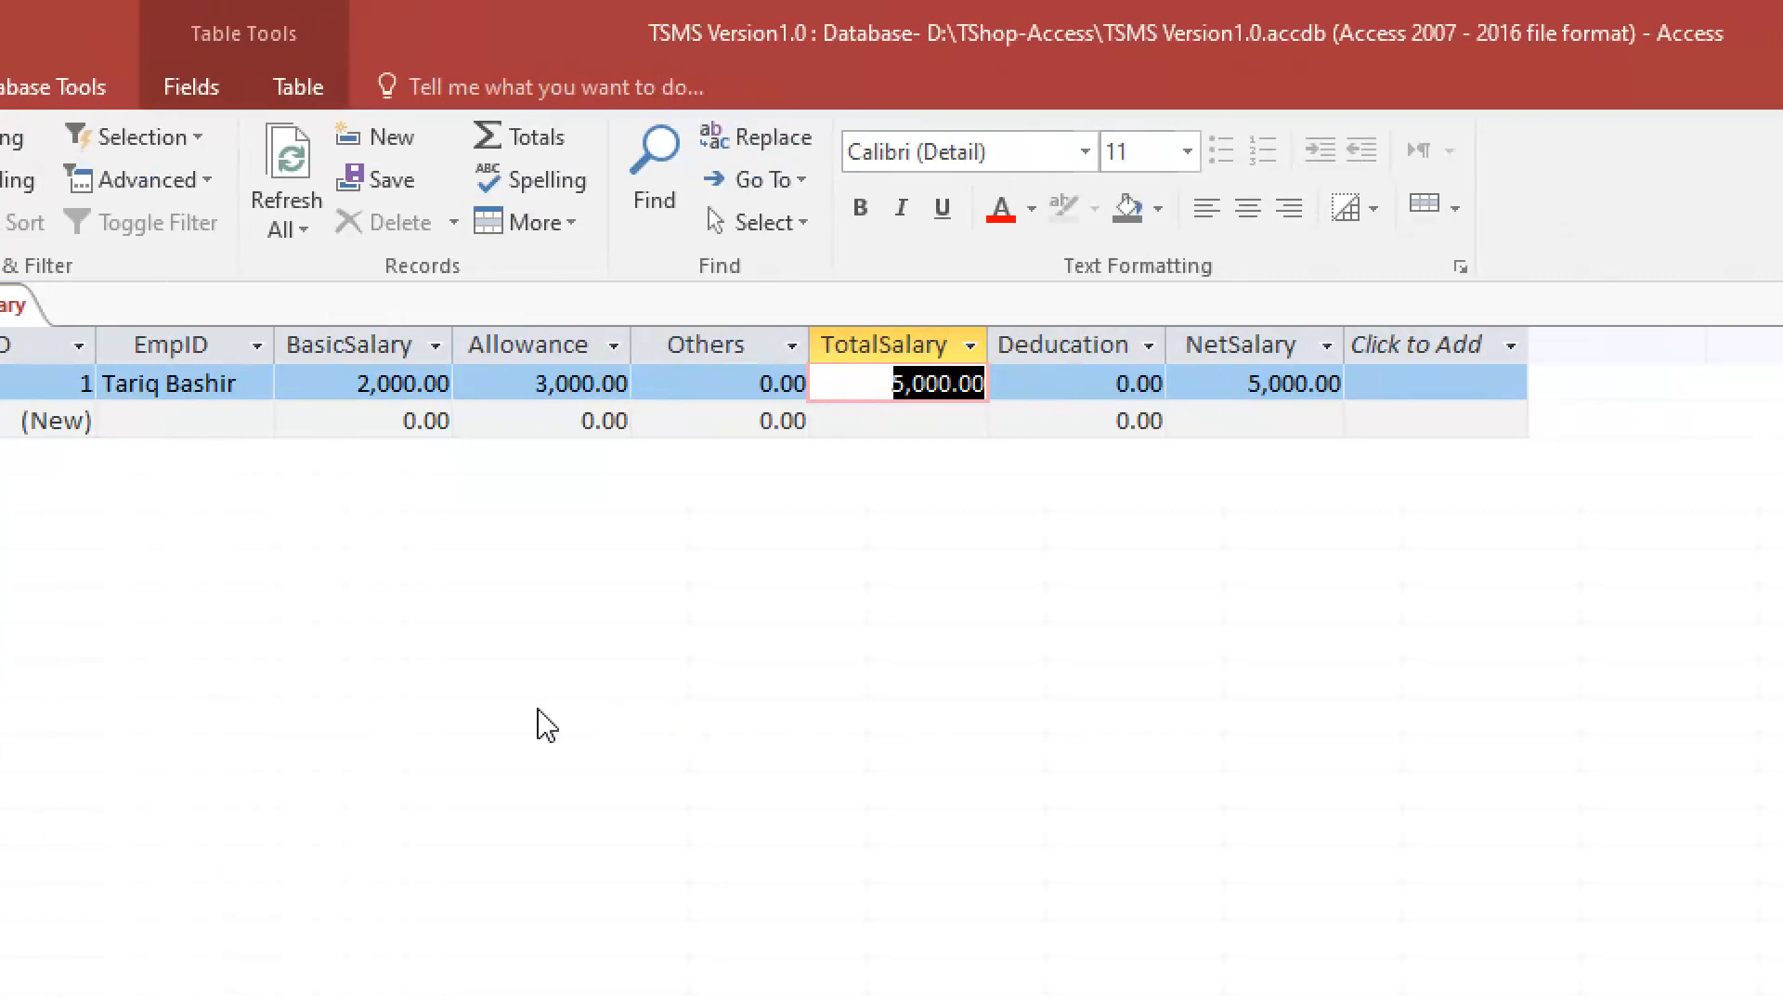
key("Tab")
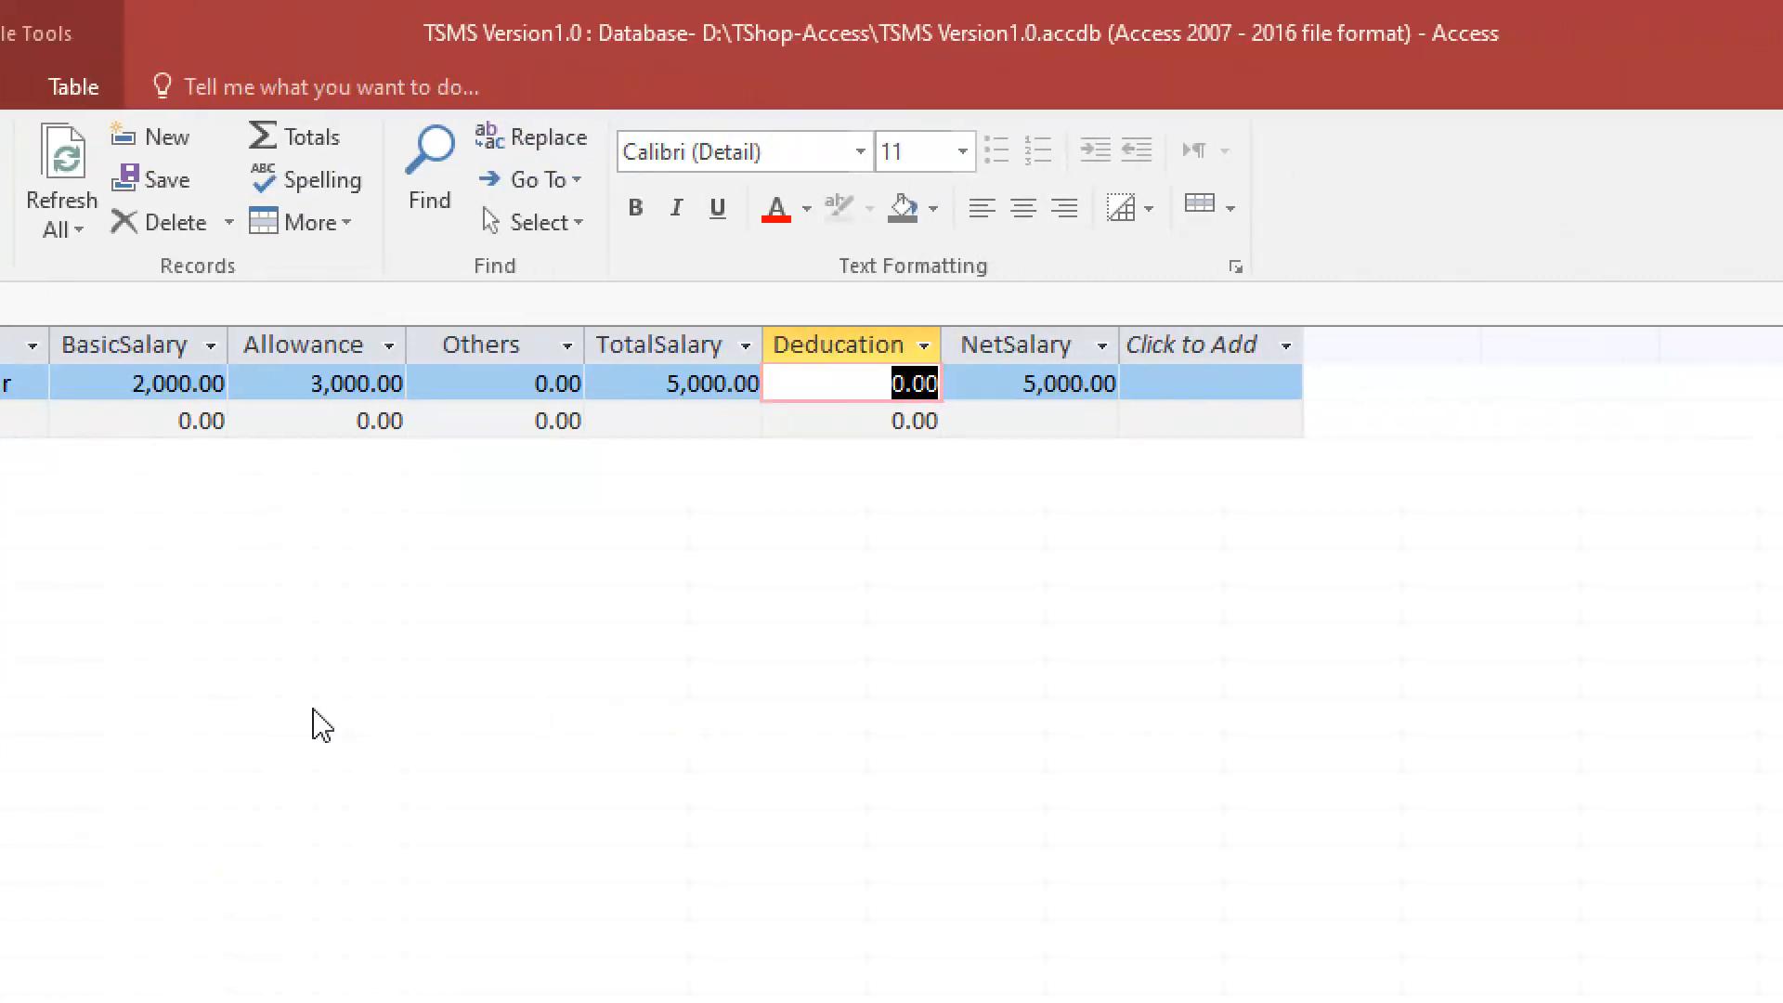
key("Tab")
key("shift+Tab")
key("shift+Tab")
key("shift+Tab")
key("shift+Tab")
key("shift+Tab")
key("shift+Tab")
key("shift+Tab")
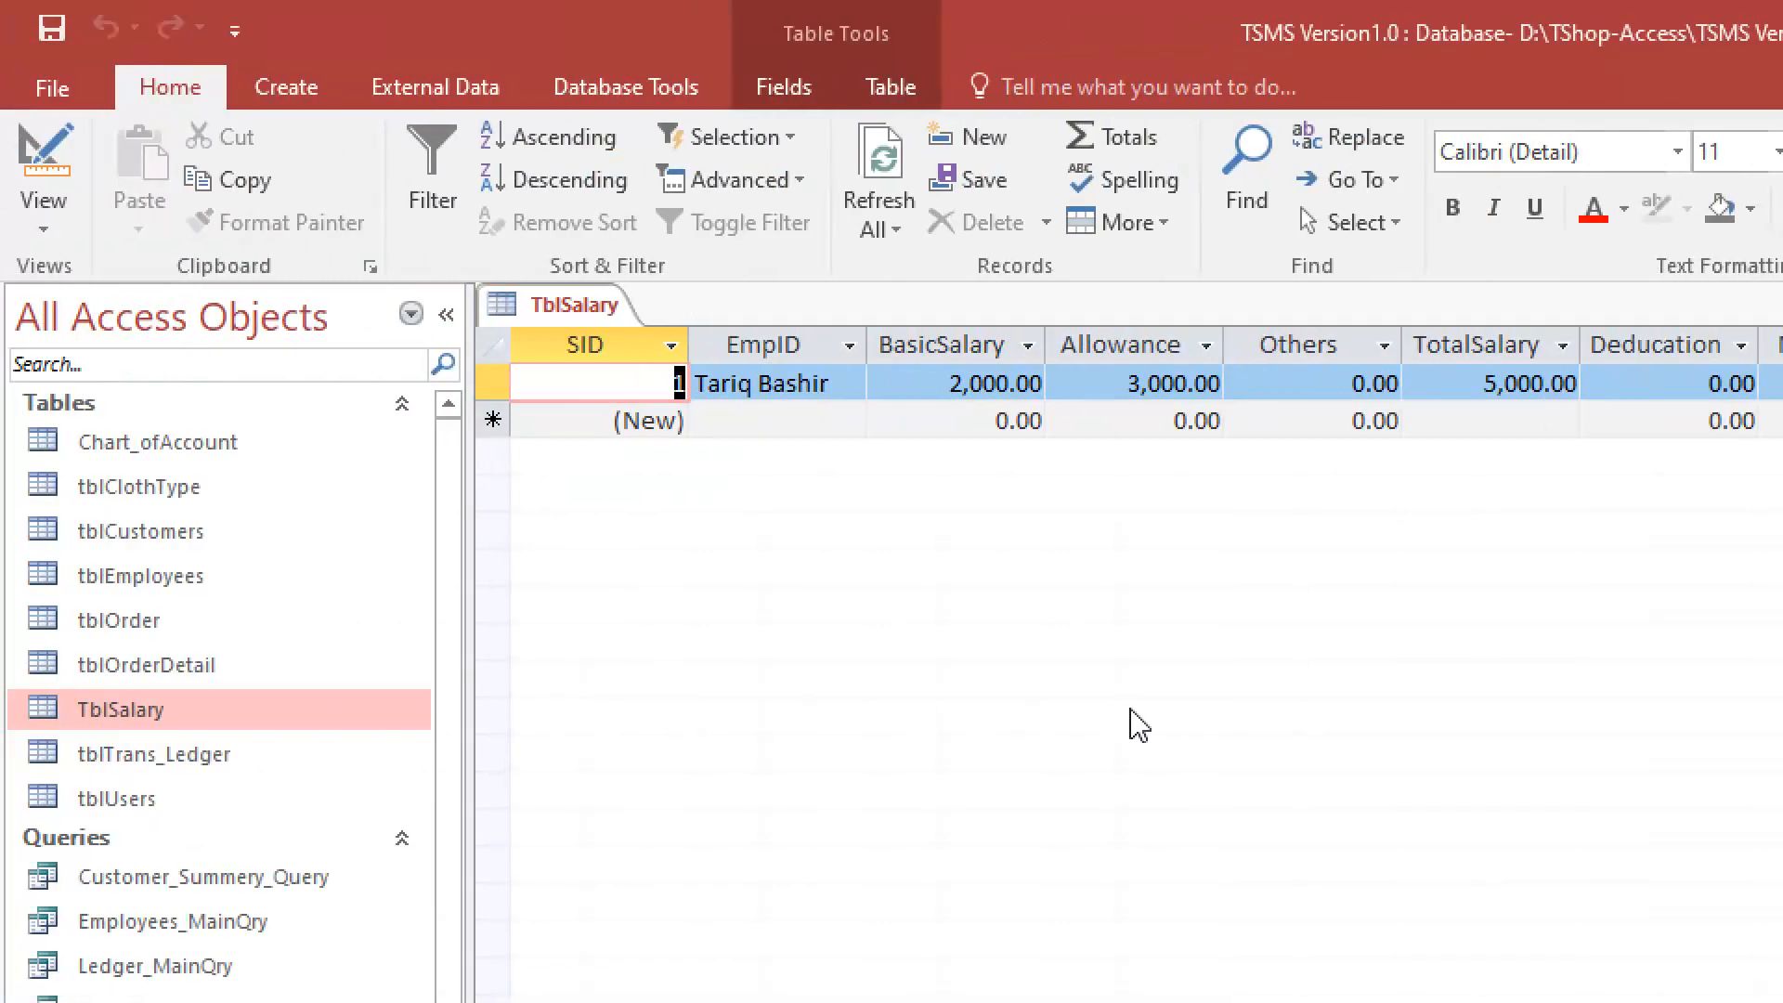
Switch from TblSalary to the tblTrans_Ledger datasheet and narrow its TLID column
right_click(599, 306)
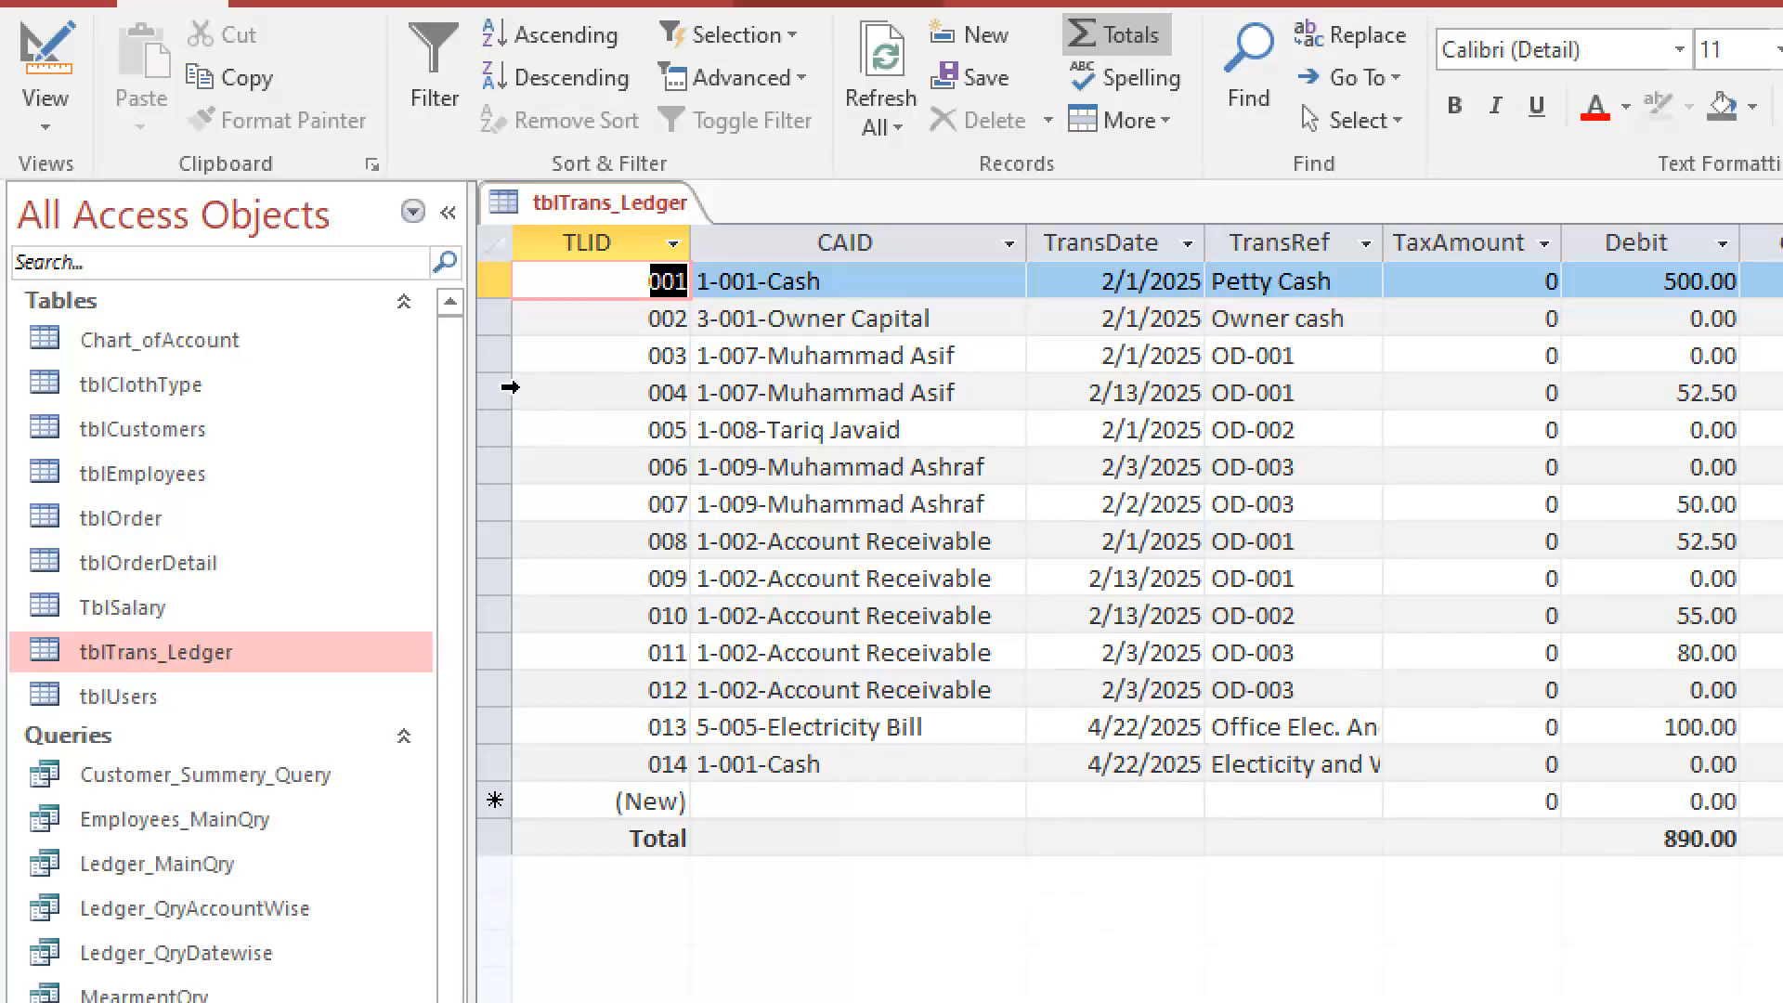
left_click_drag(697, 230, 627, 247)
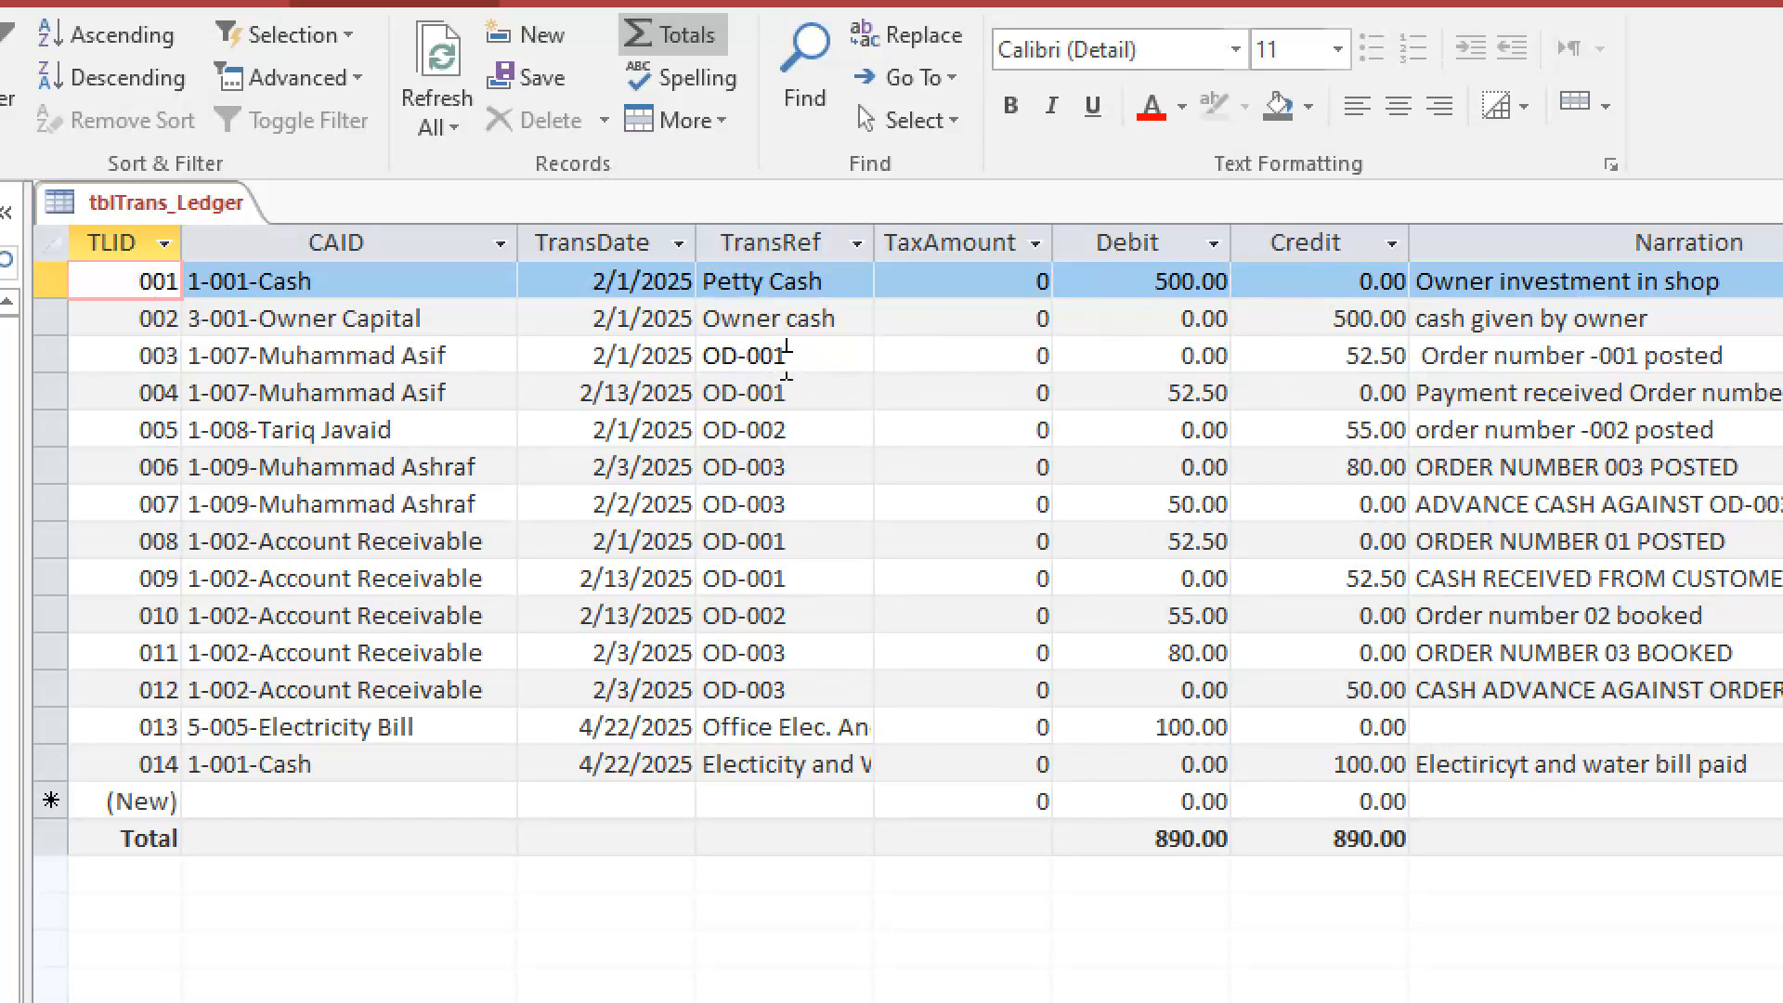
Examine the TransRef of ledger entry 003, the TransRef and Debit of entry 013, and the CAID of entry 014
left_click(787, 355)
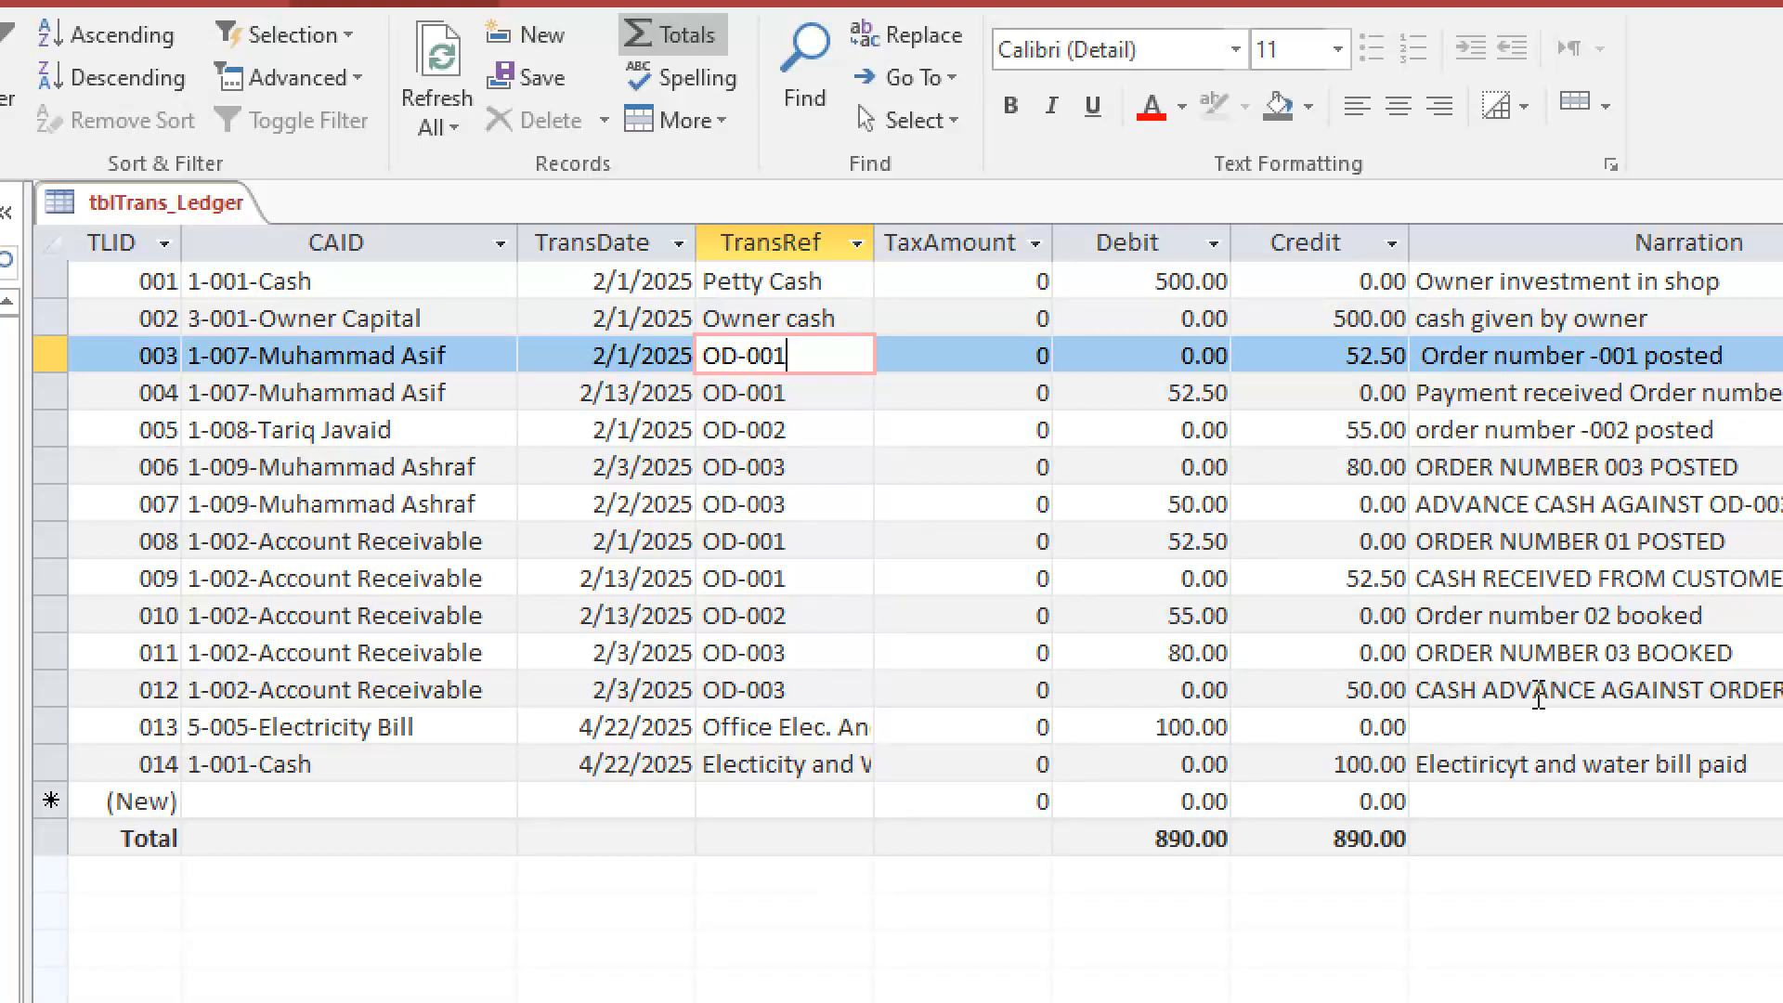
left_click(760, 726)
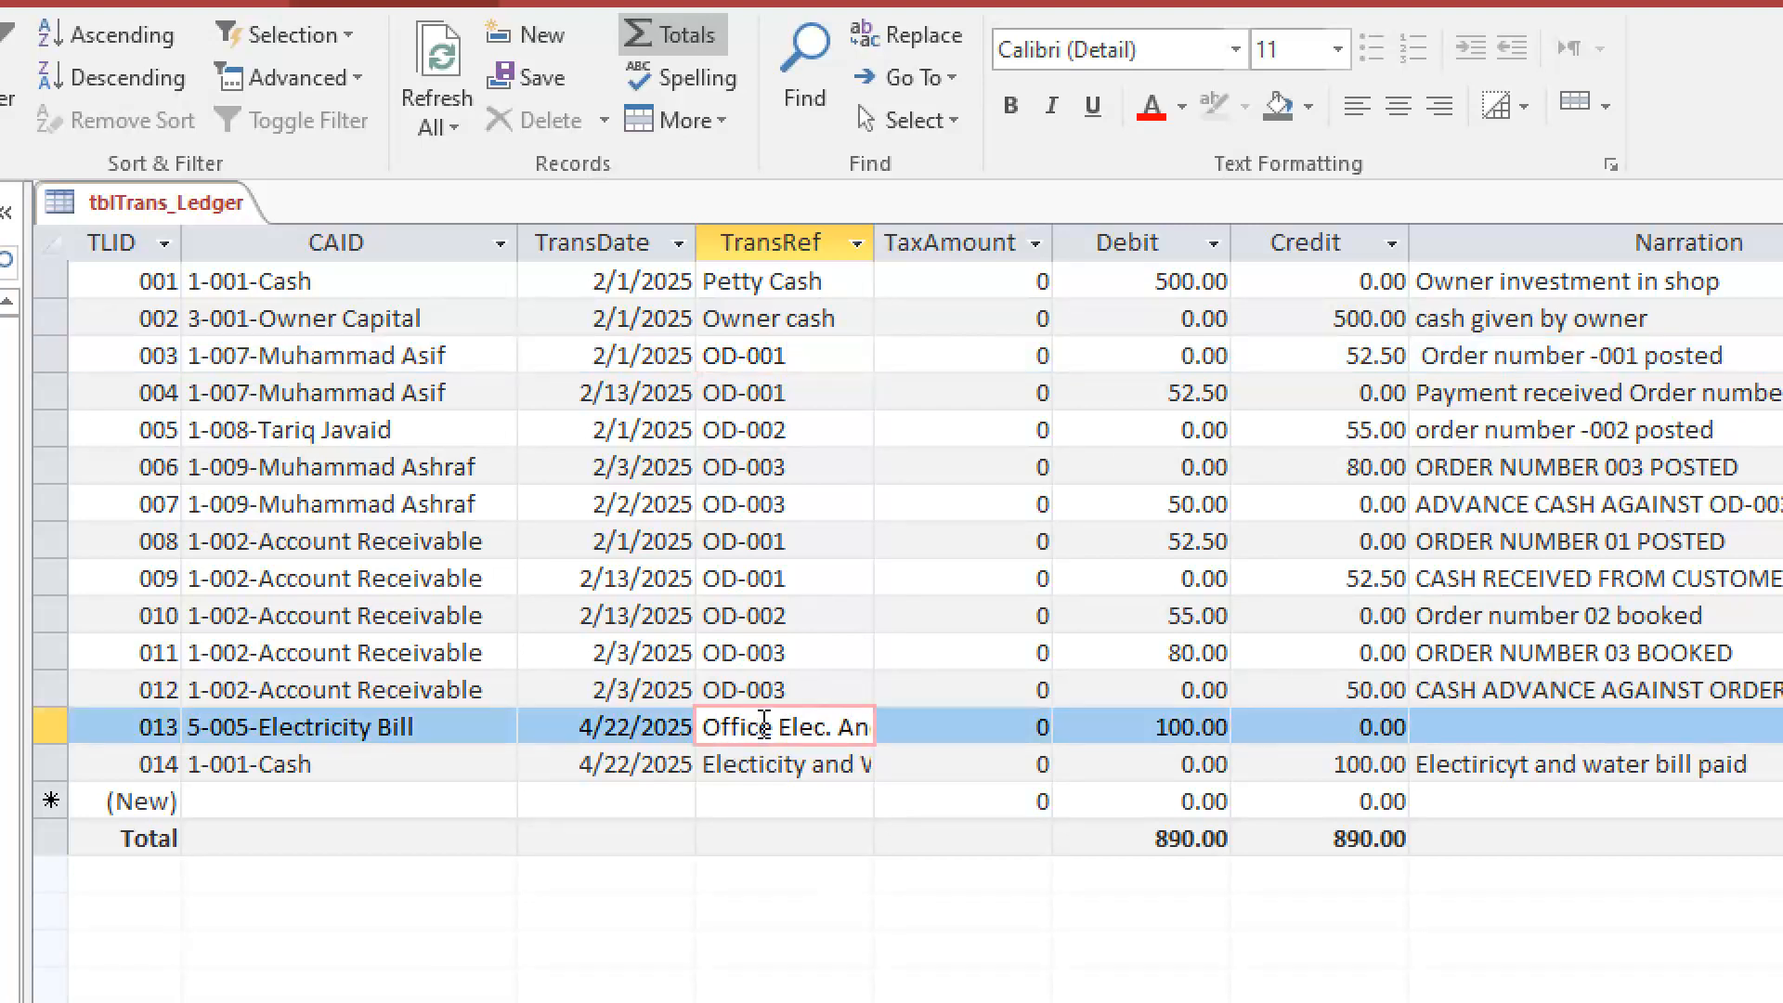
left_click(1224, 730)
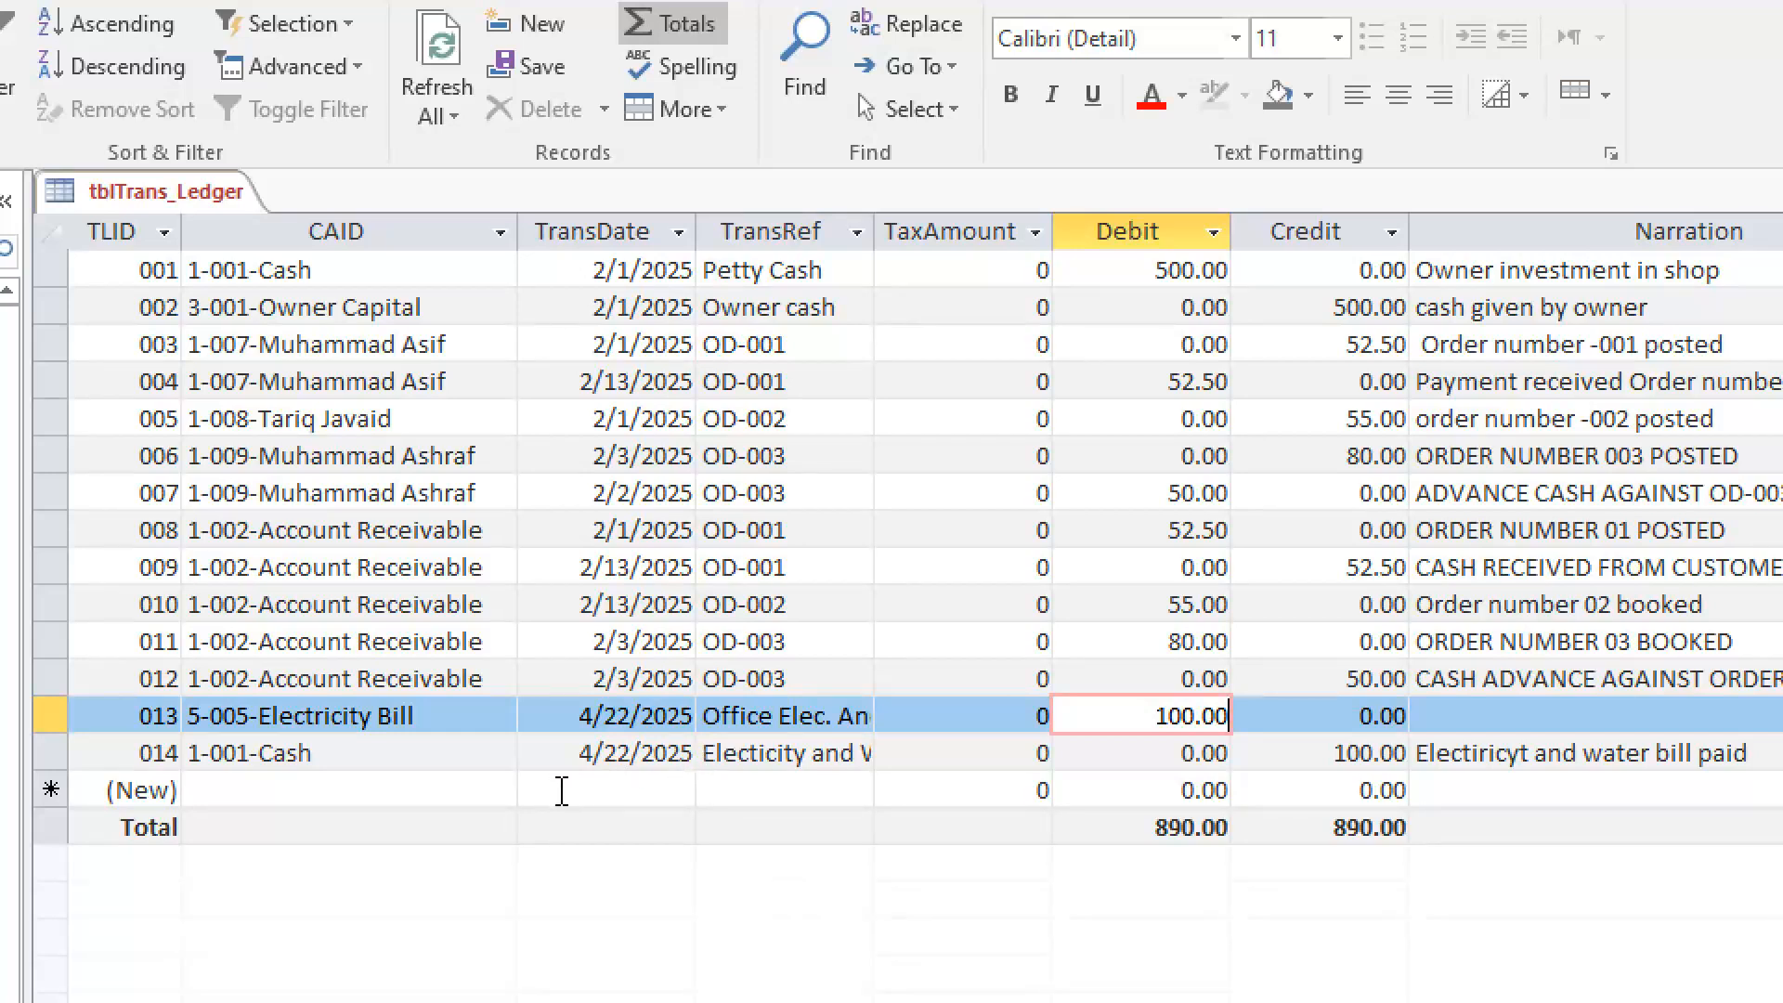
left_click(381, 752)
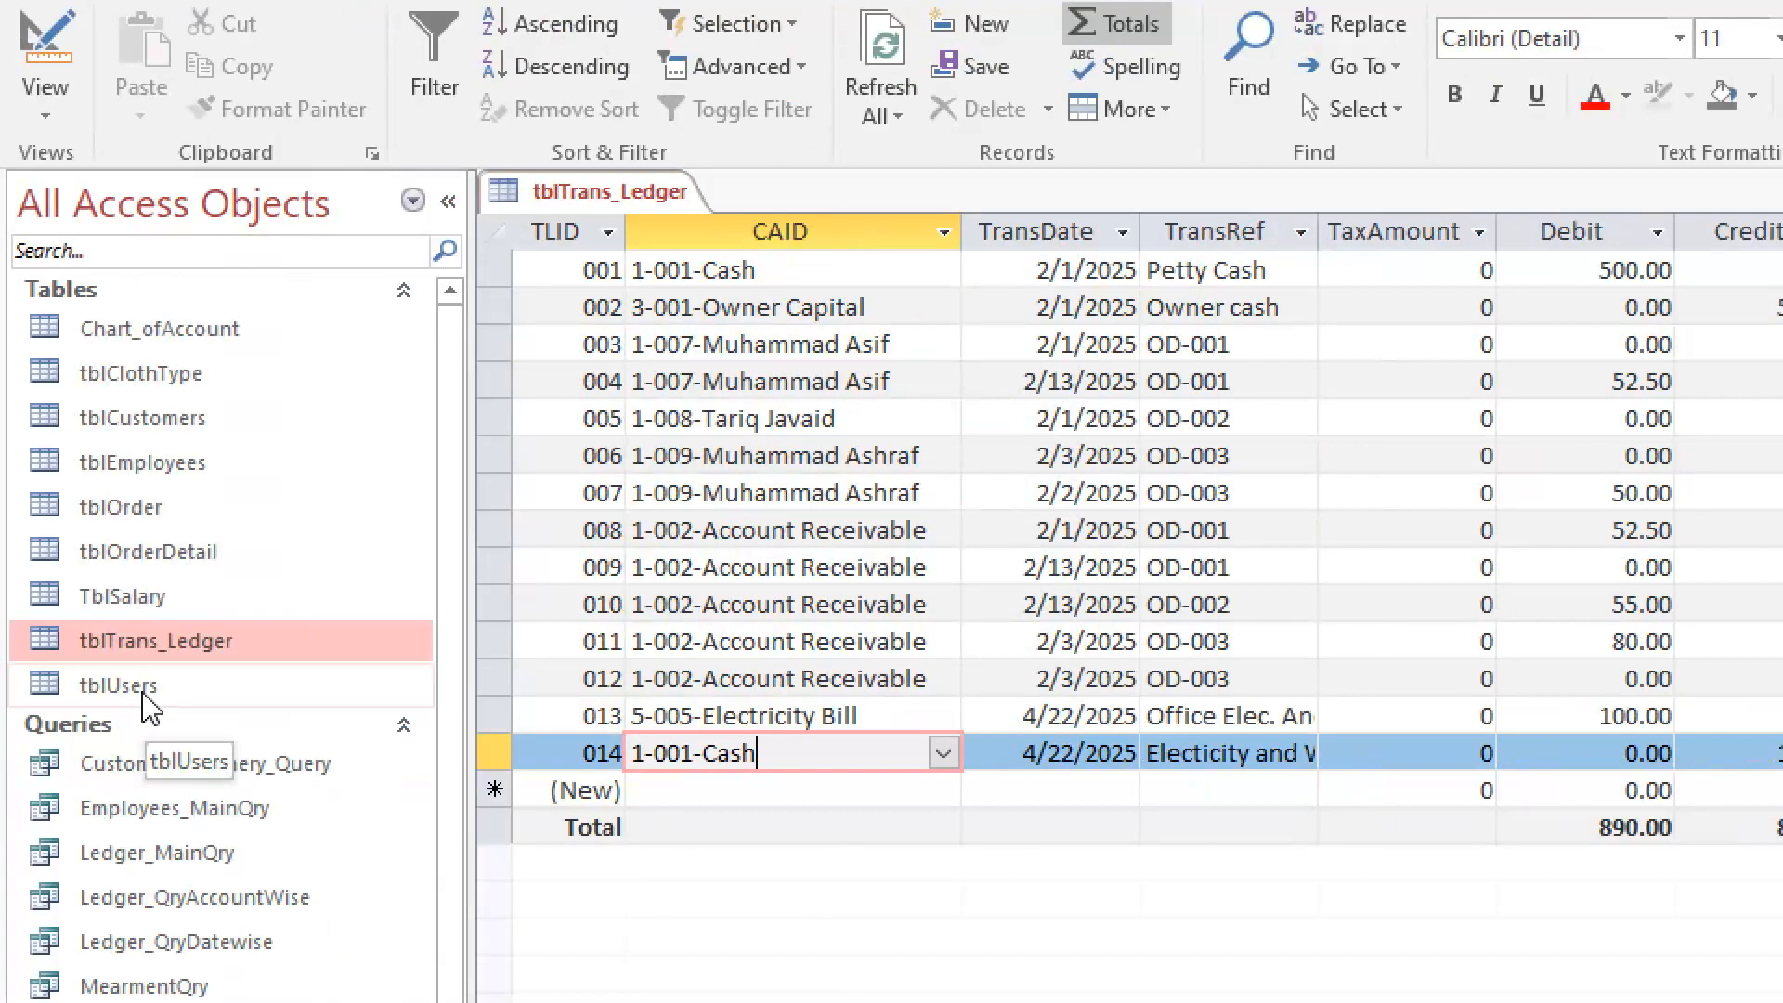
Select the tblUsers table among the database's tables
left_click(149, 704)
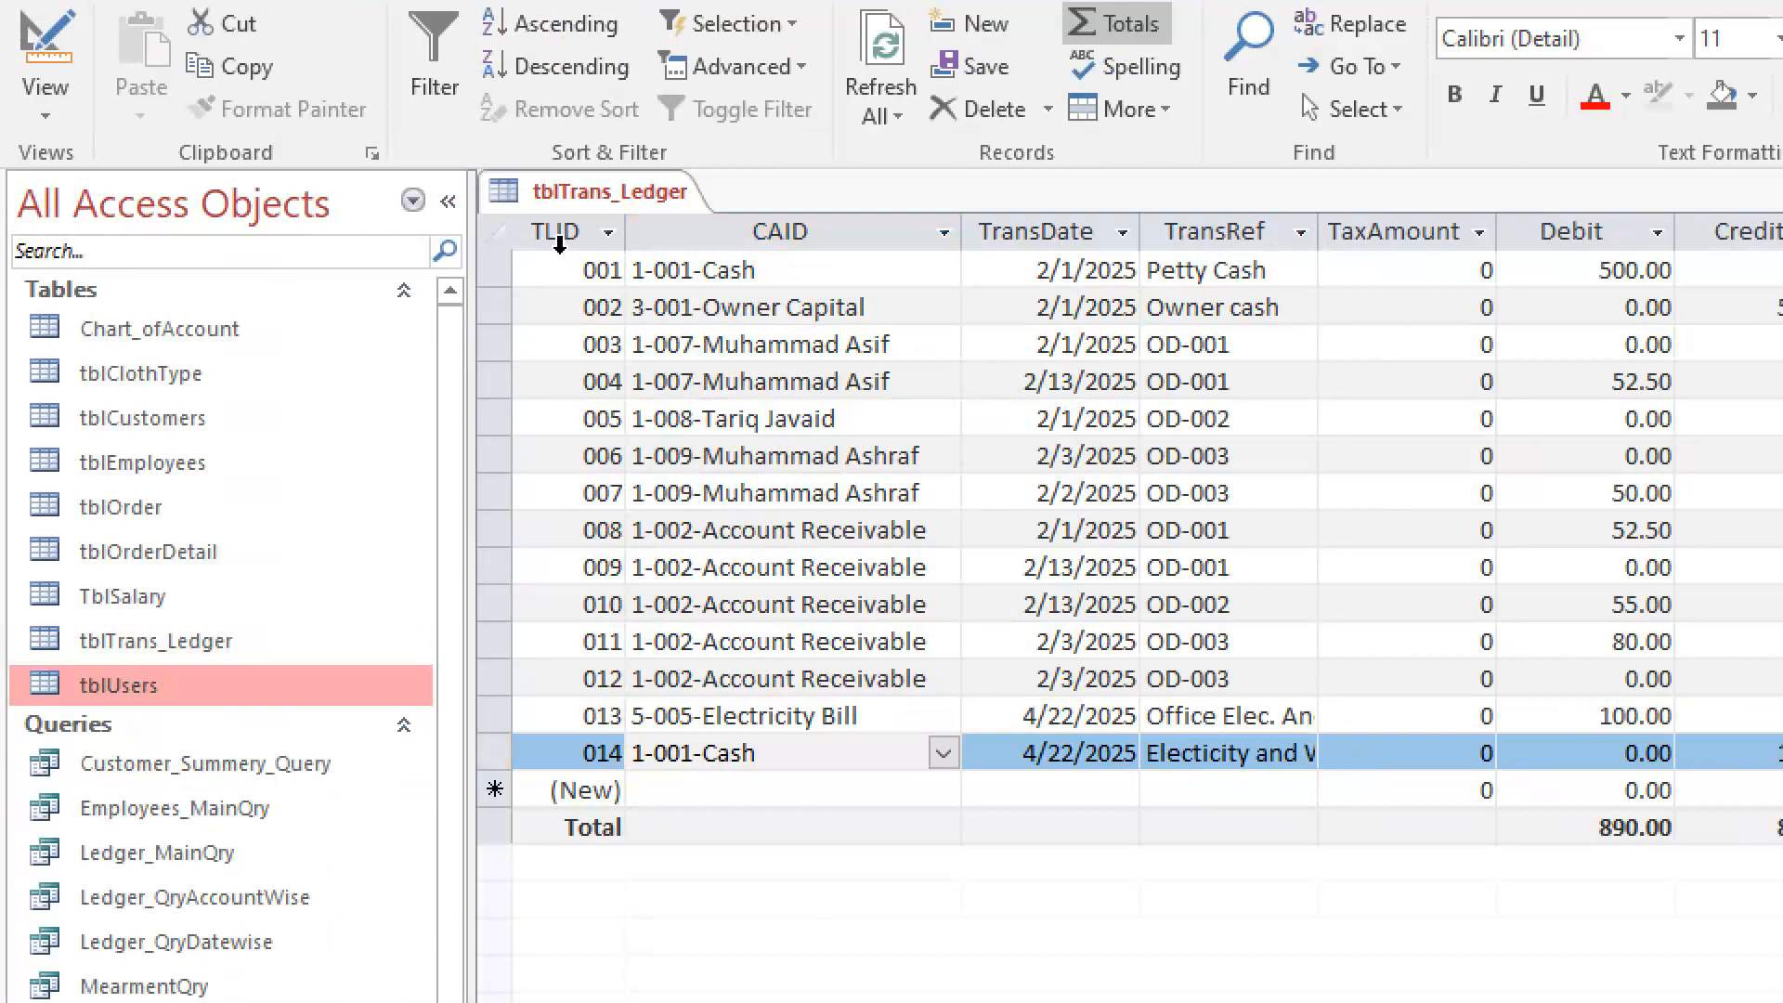